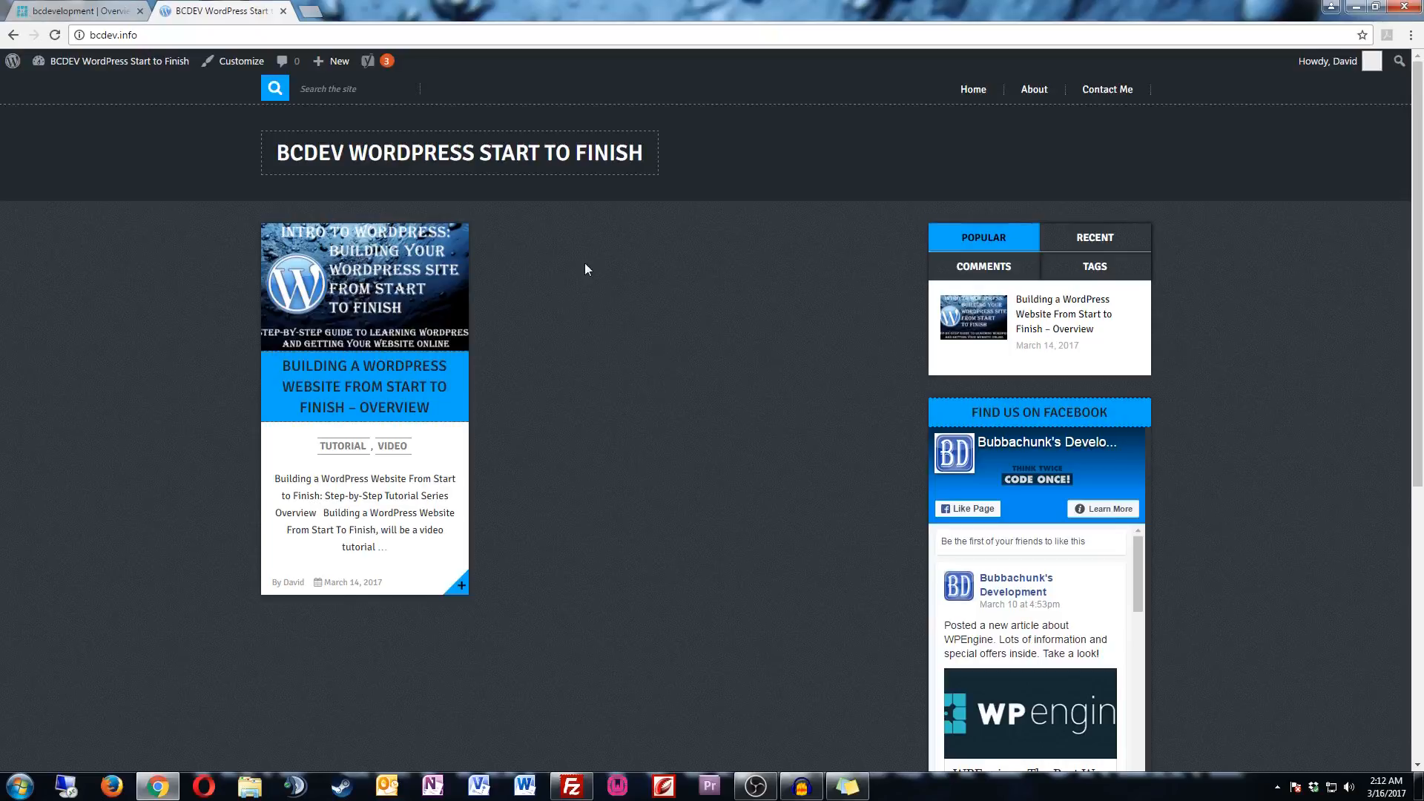
- Open the site's WordPress admin area and go to the Yoast SEO dashboard
mouse_move(104, 62)
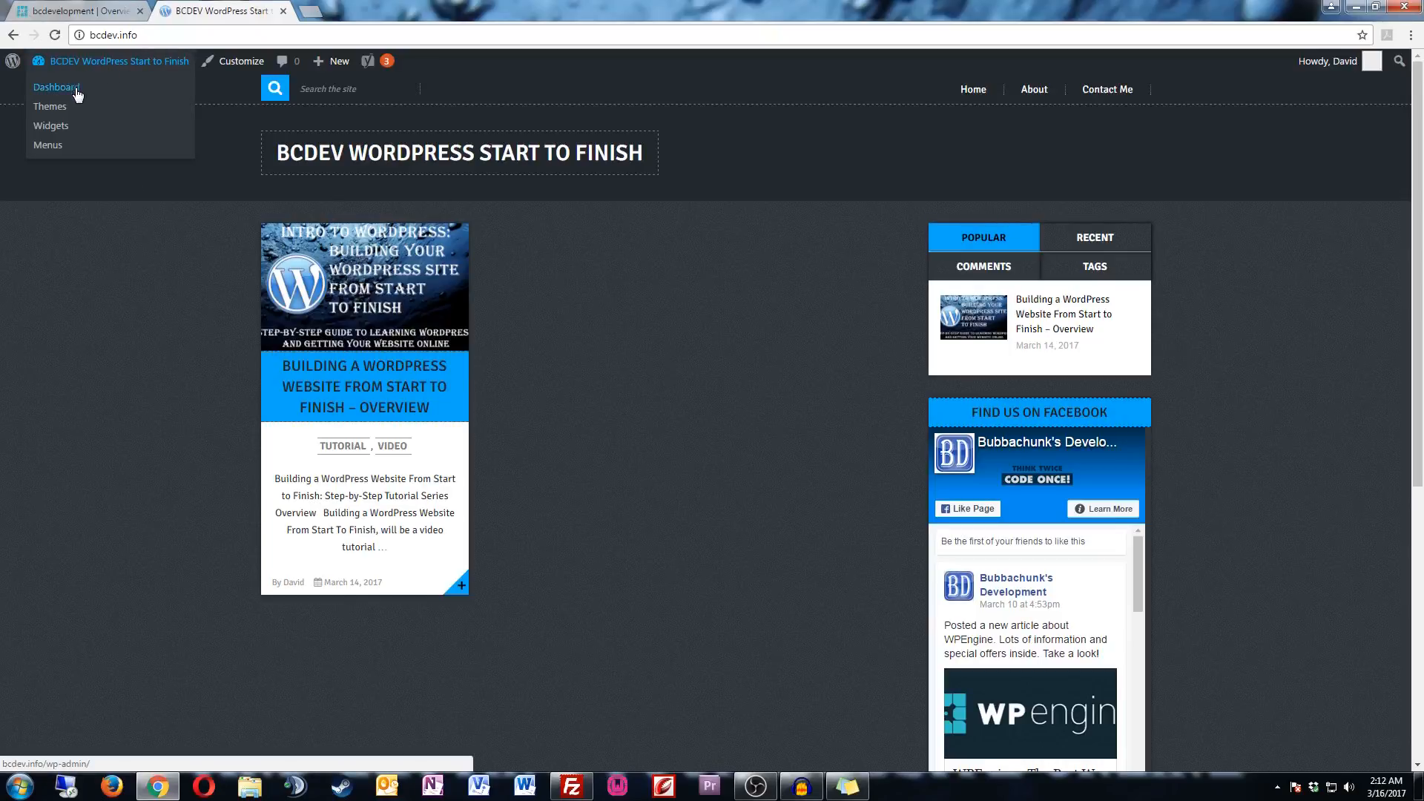
click(75, 94)
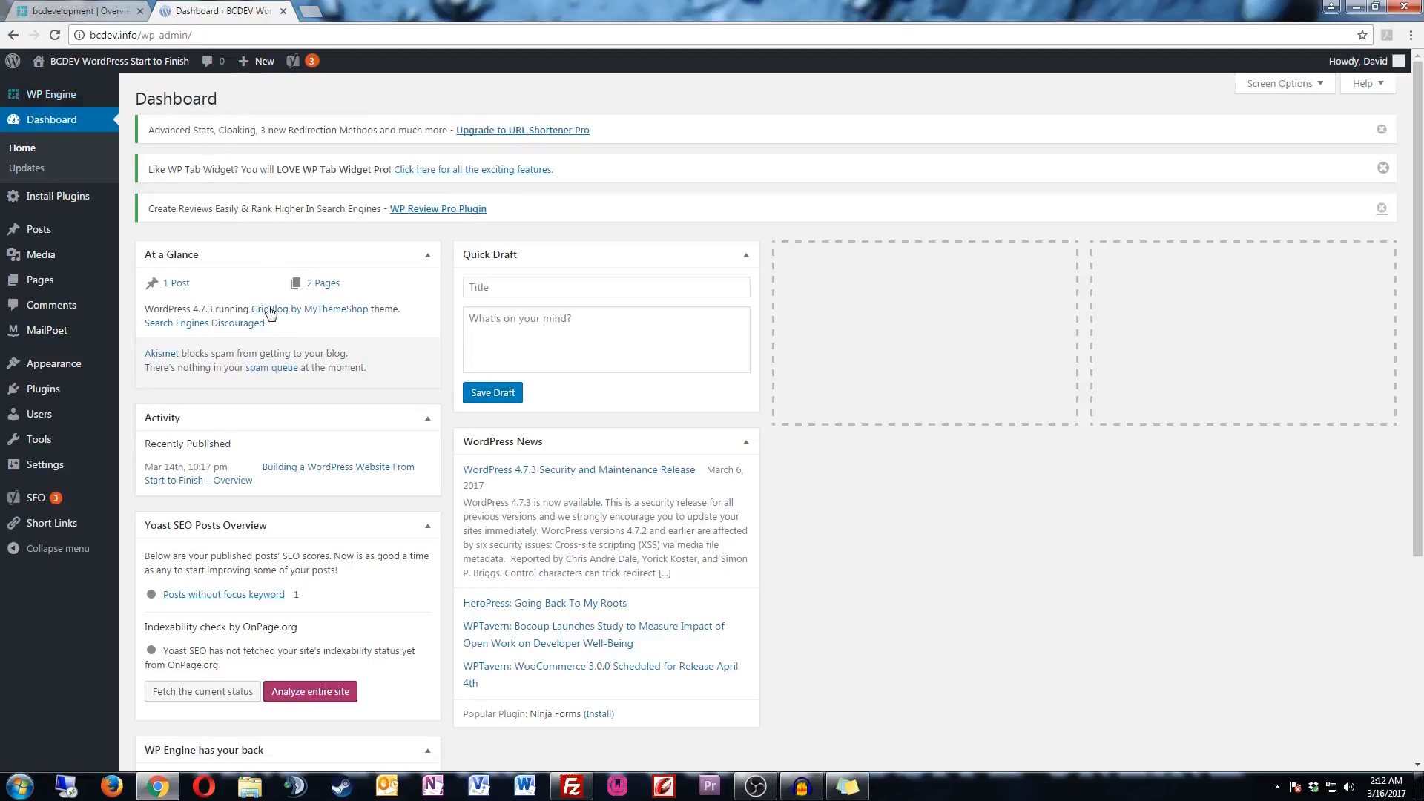
mouse_move(52, 505)
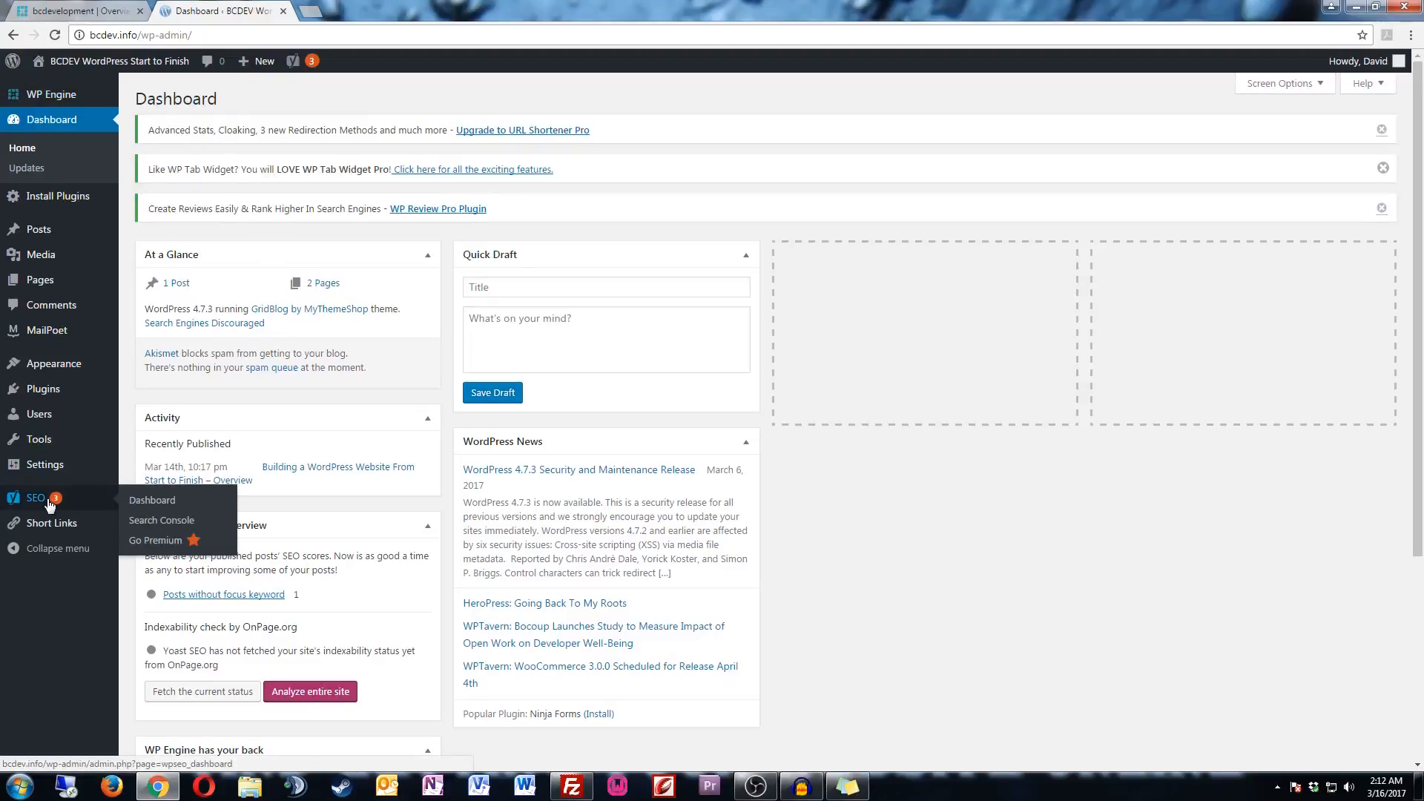
click(141, 502)
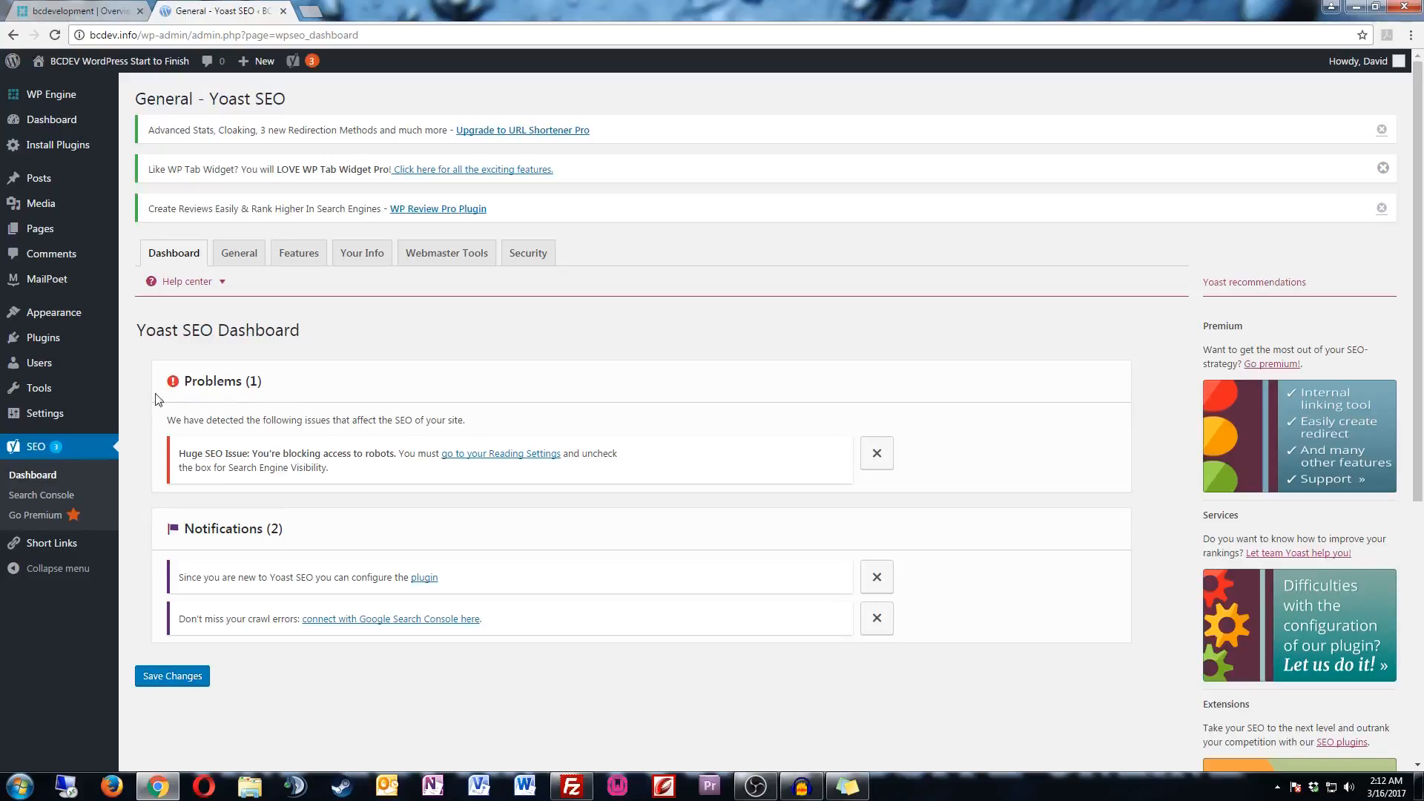
- Turn off discouraging search engines from indexing the site in the Reading settings, save, and return to the Yoast SEO dashboard
mouse_move(59, 419)
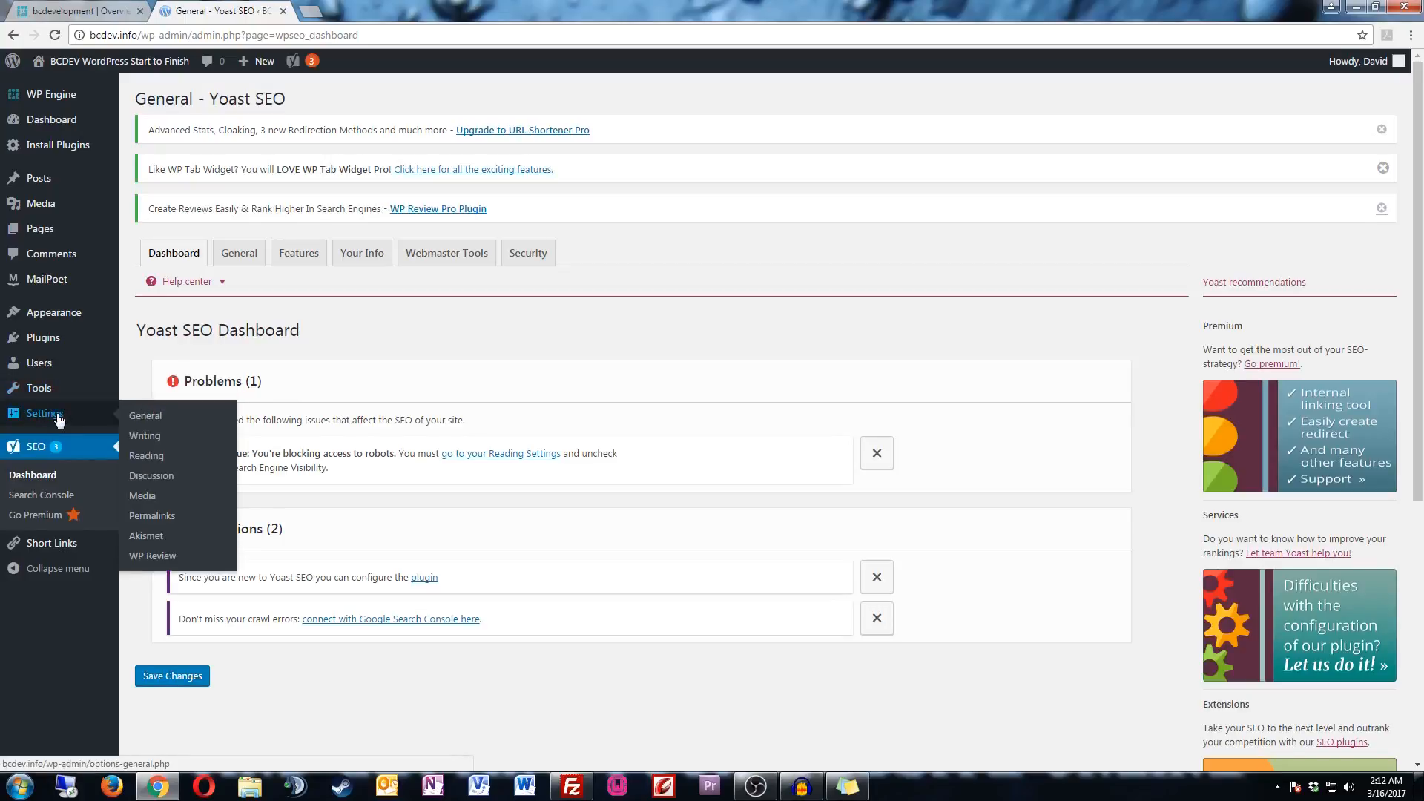
click(150, 460)
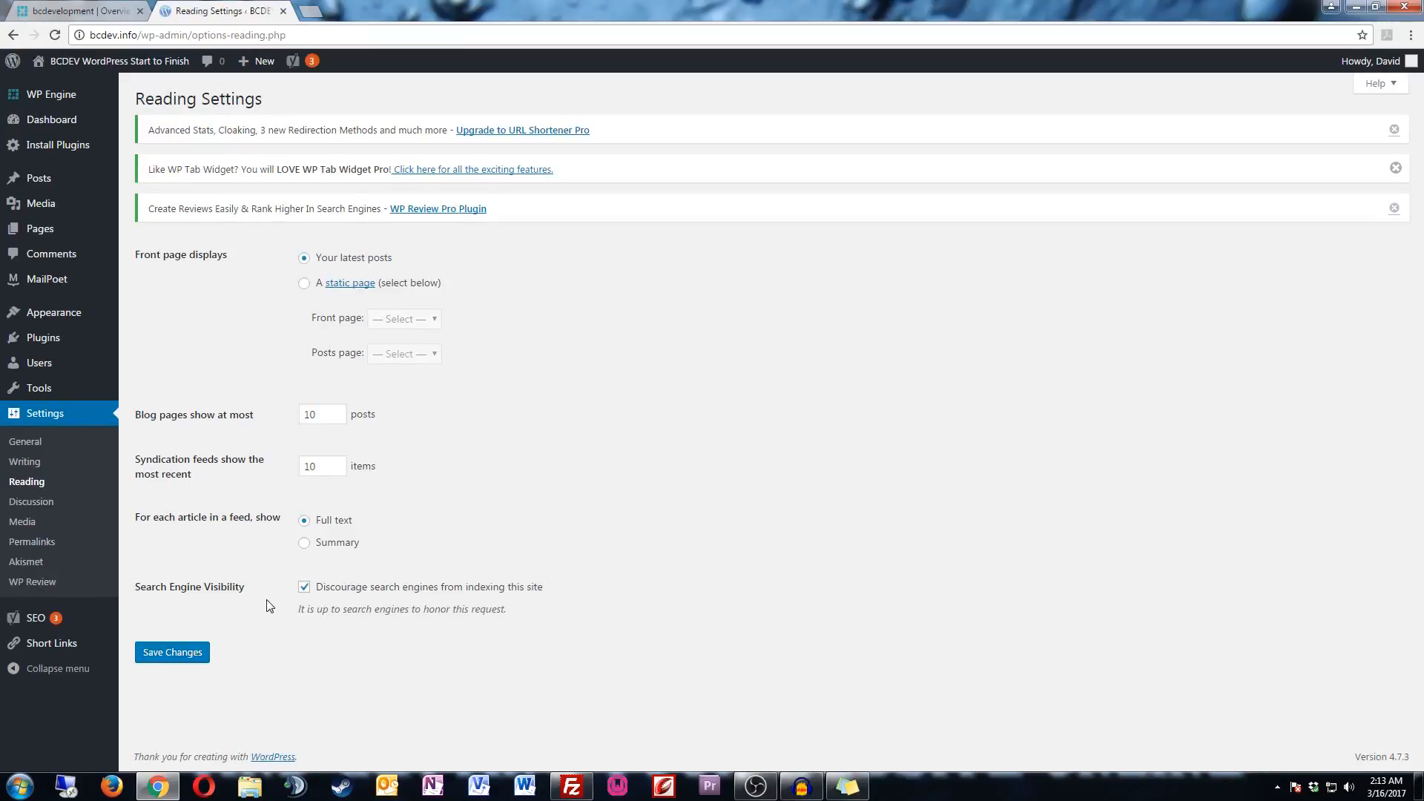
click(306, 589)
click(167, 654)
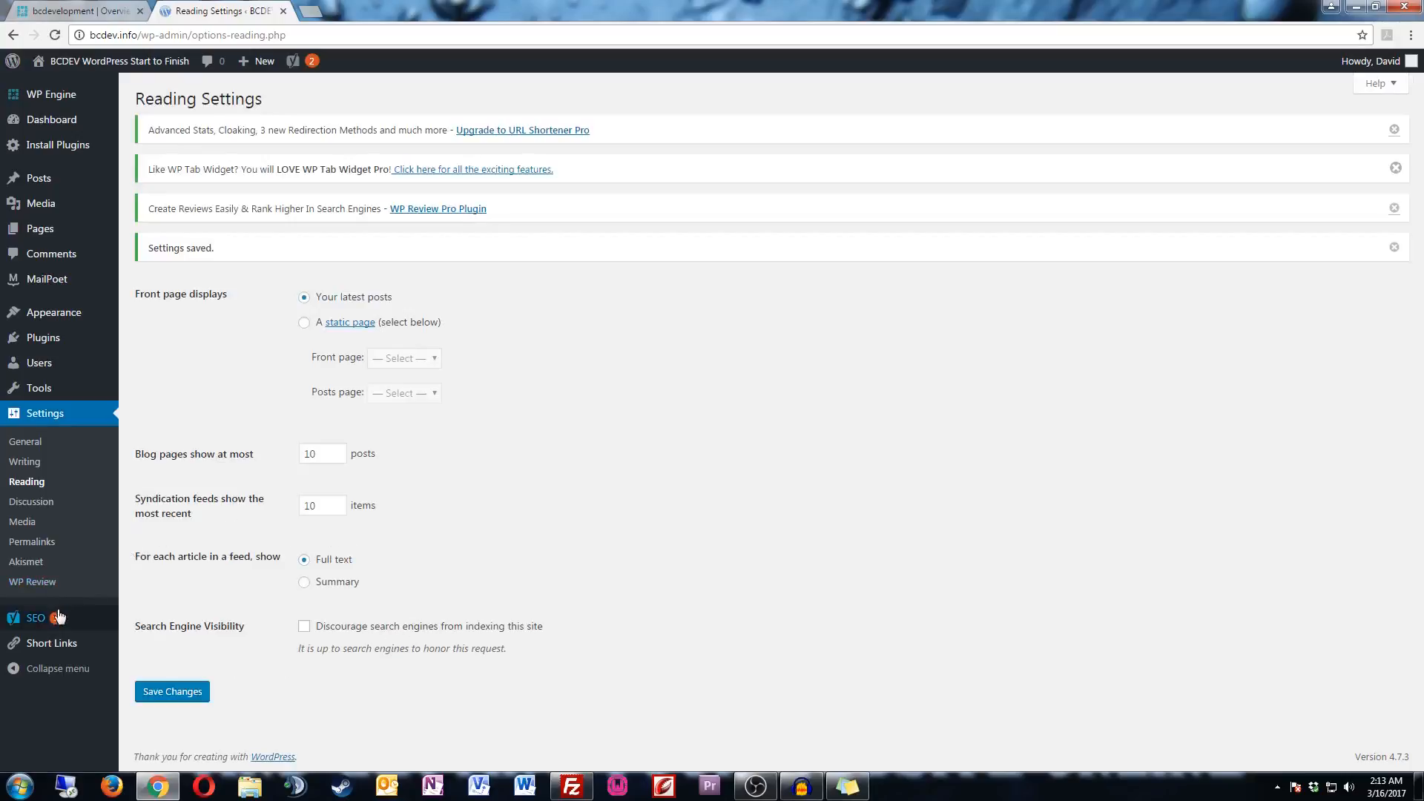
mouse_move(59, 618)
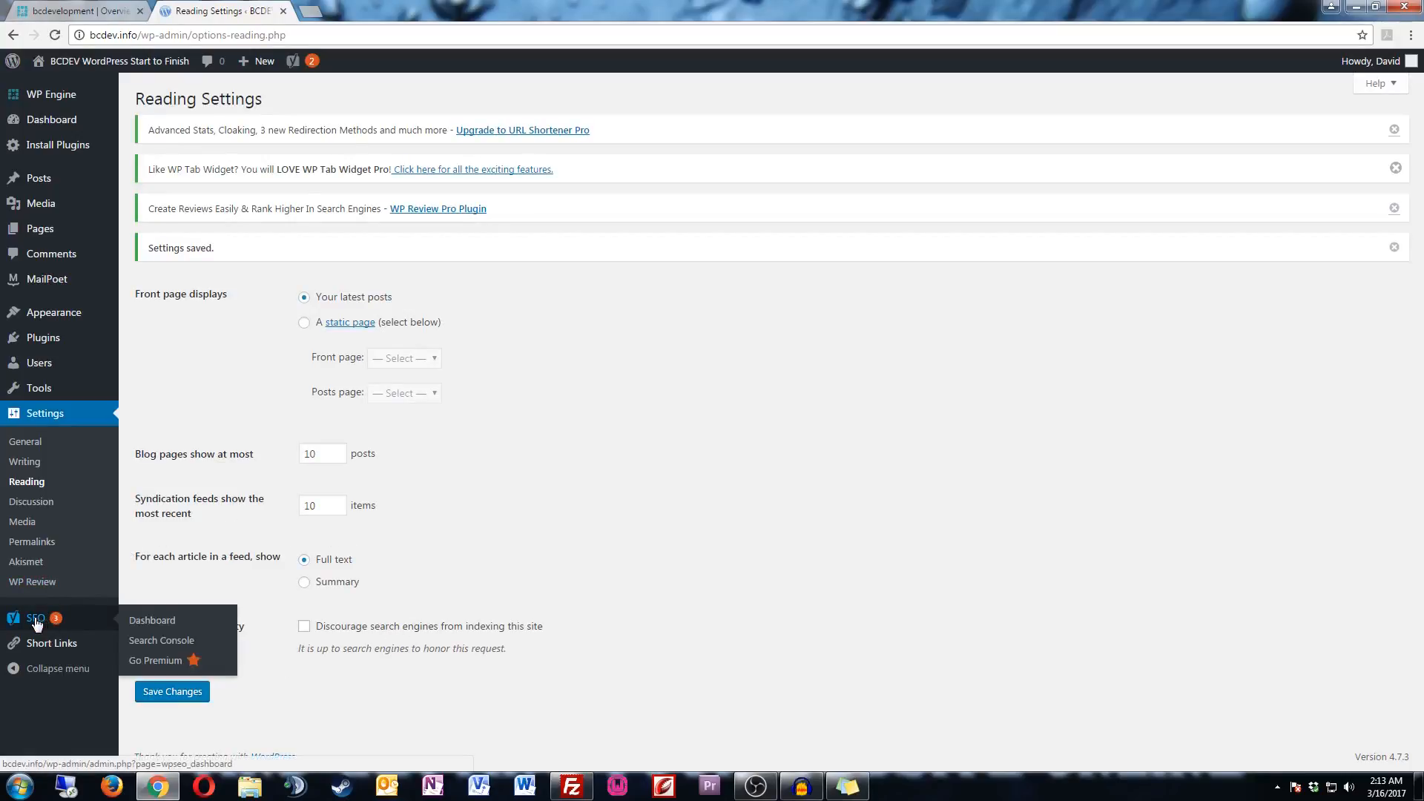
click(170, 624)
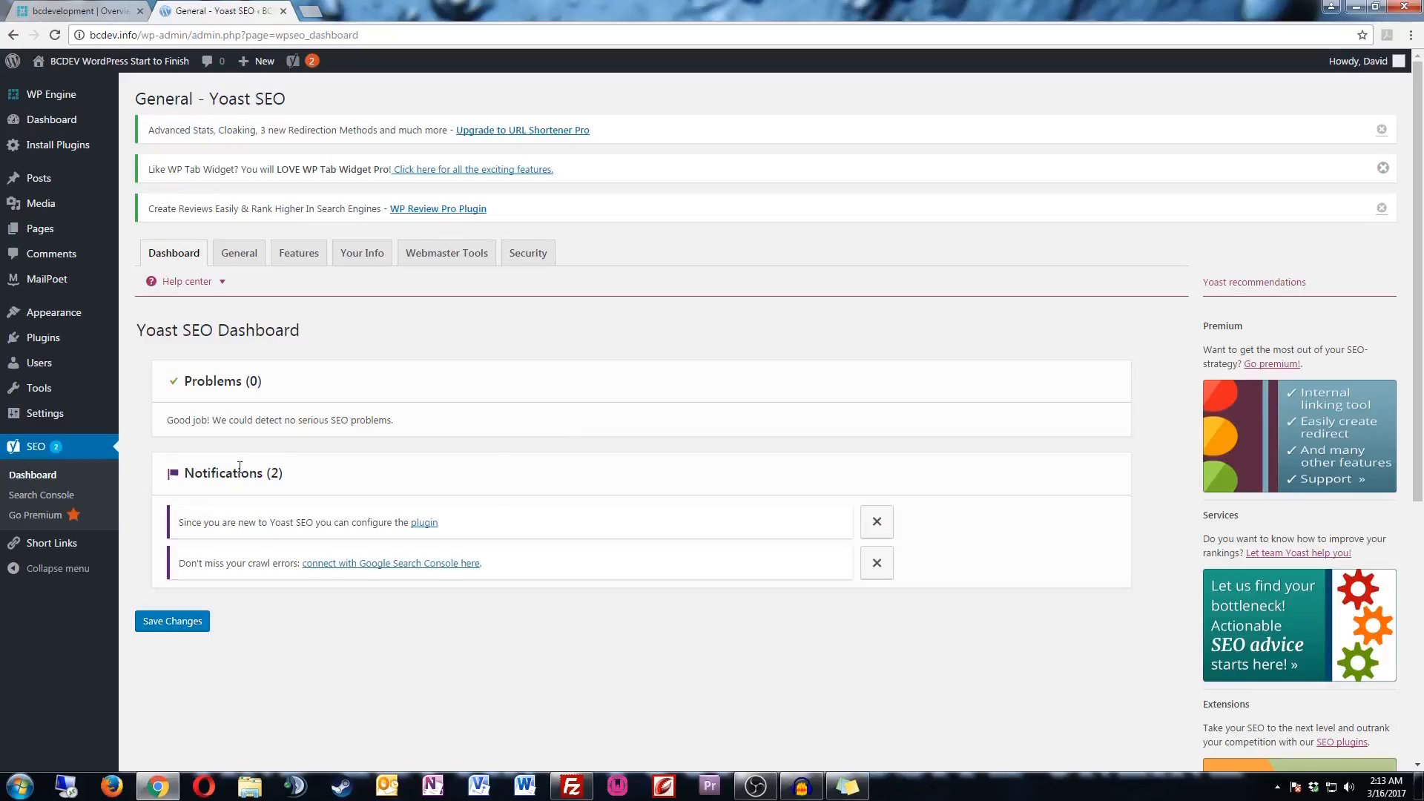
- Open a blank Notepad document over the browser and enter "User-agent:*" as its first line
click(21, 787)
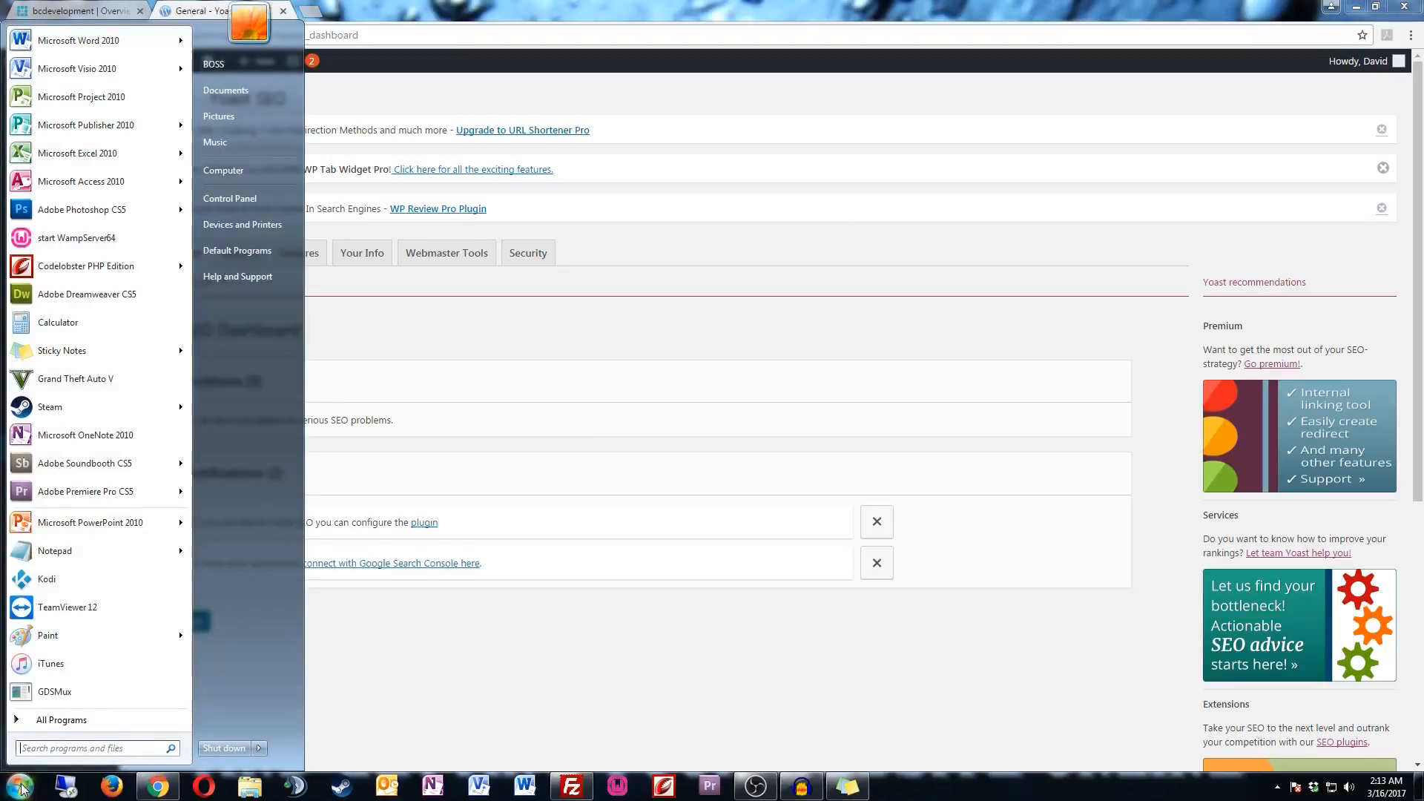
click(55, 550)
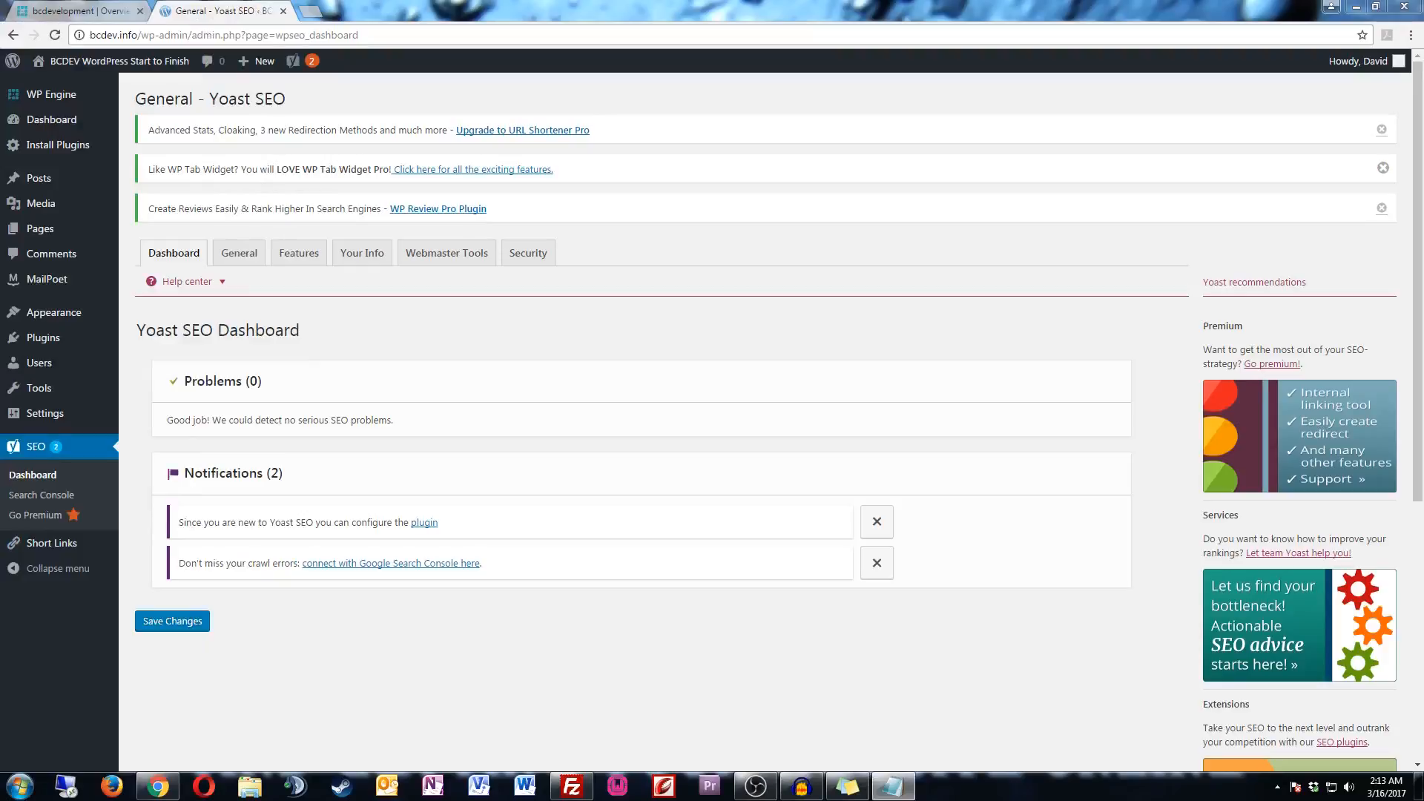
drag(531, 177, 622, 91)
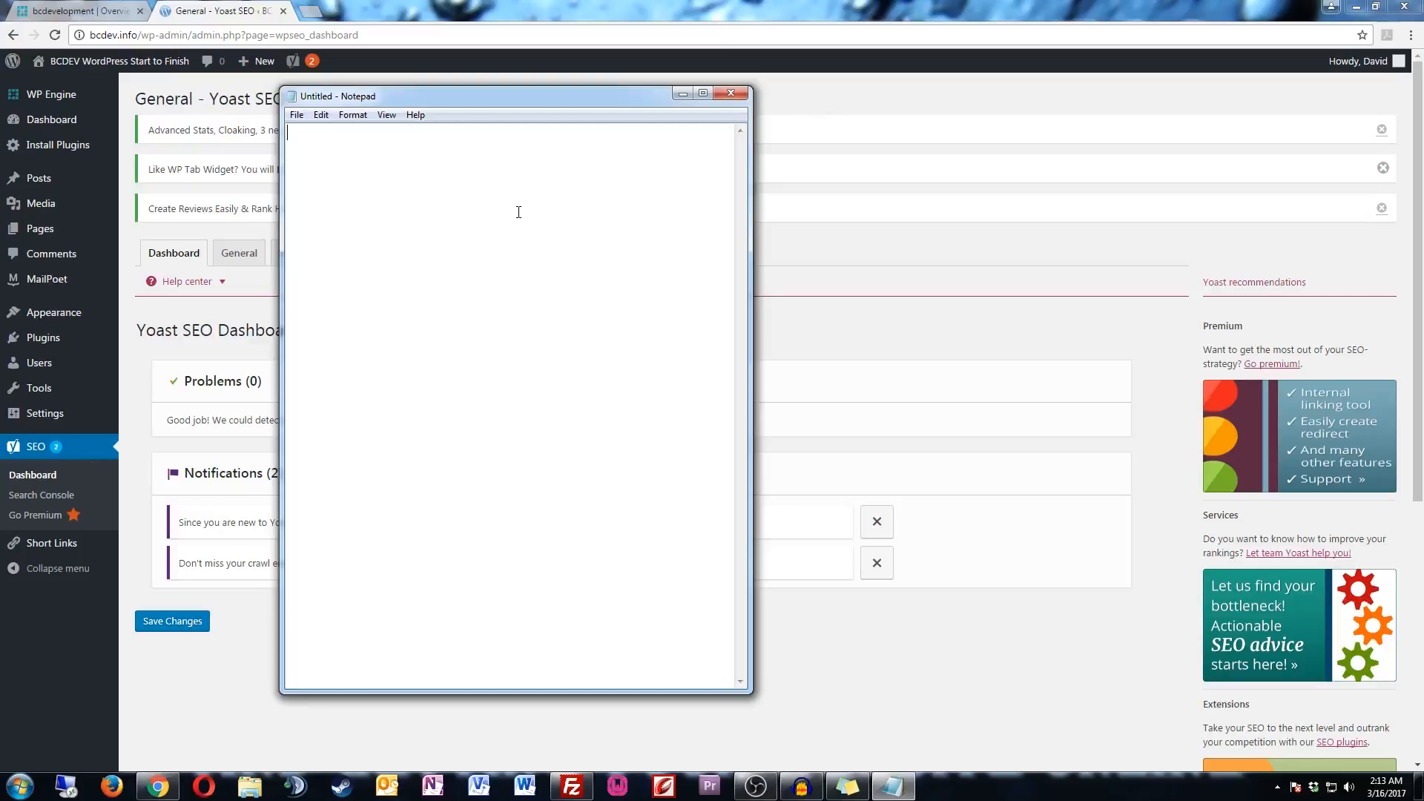
text(User-a)
text(gent)
text(:)
text(*)
- Add the line "Disallow:/wp-admin/" to the Notepad document and begin a third line with "Sitemap:"
text(D)
text(isallow)
text(/)
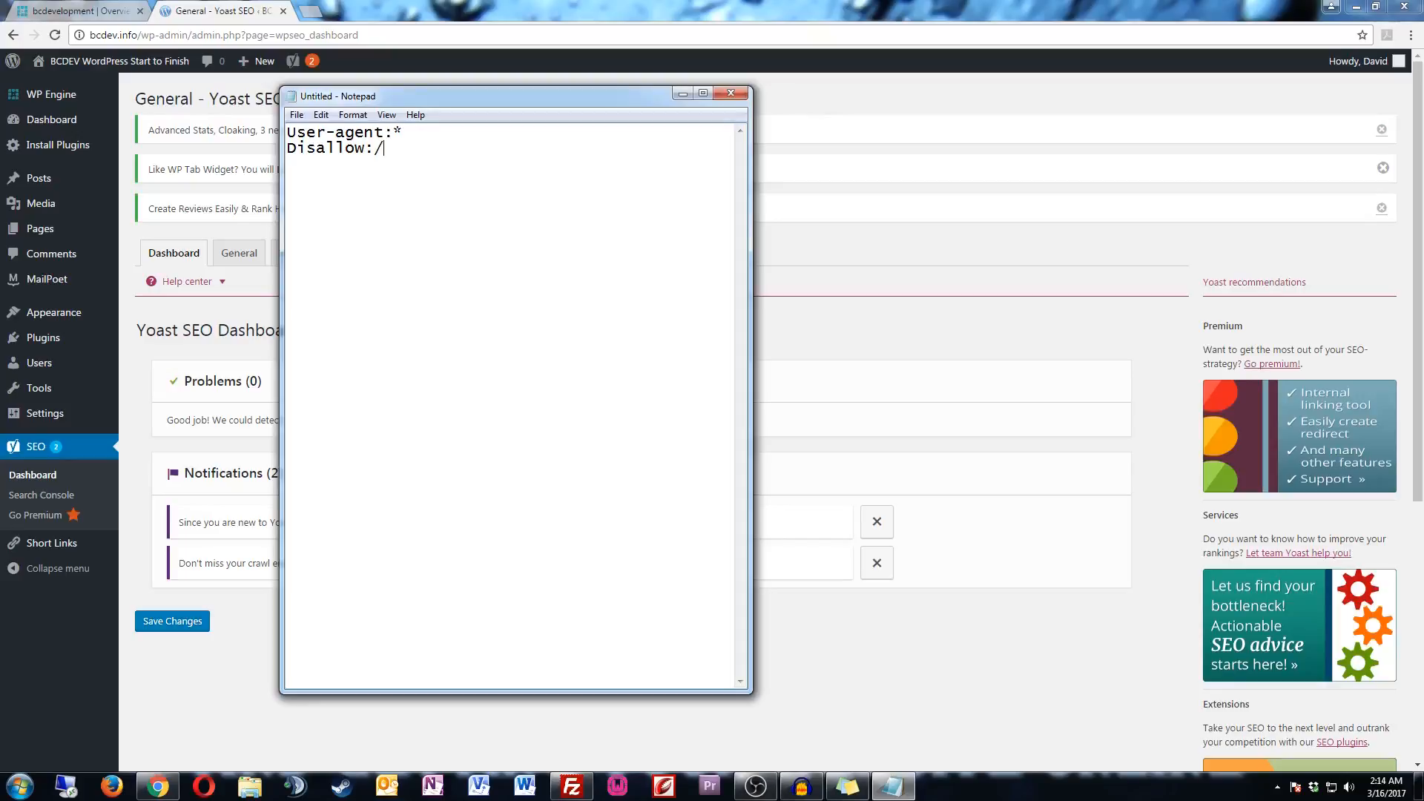
text(wp)
text(-admin)
text(/)
text(S)
text(emap)
text(:)
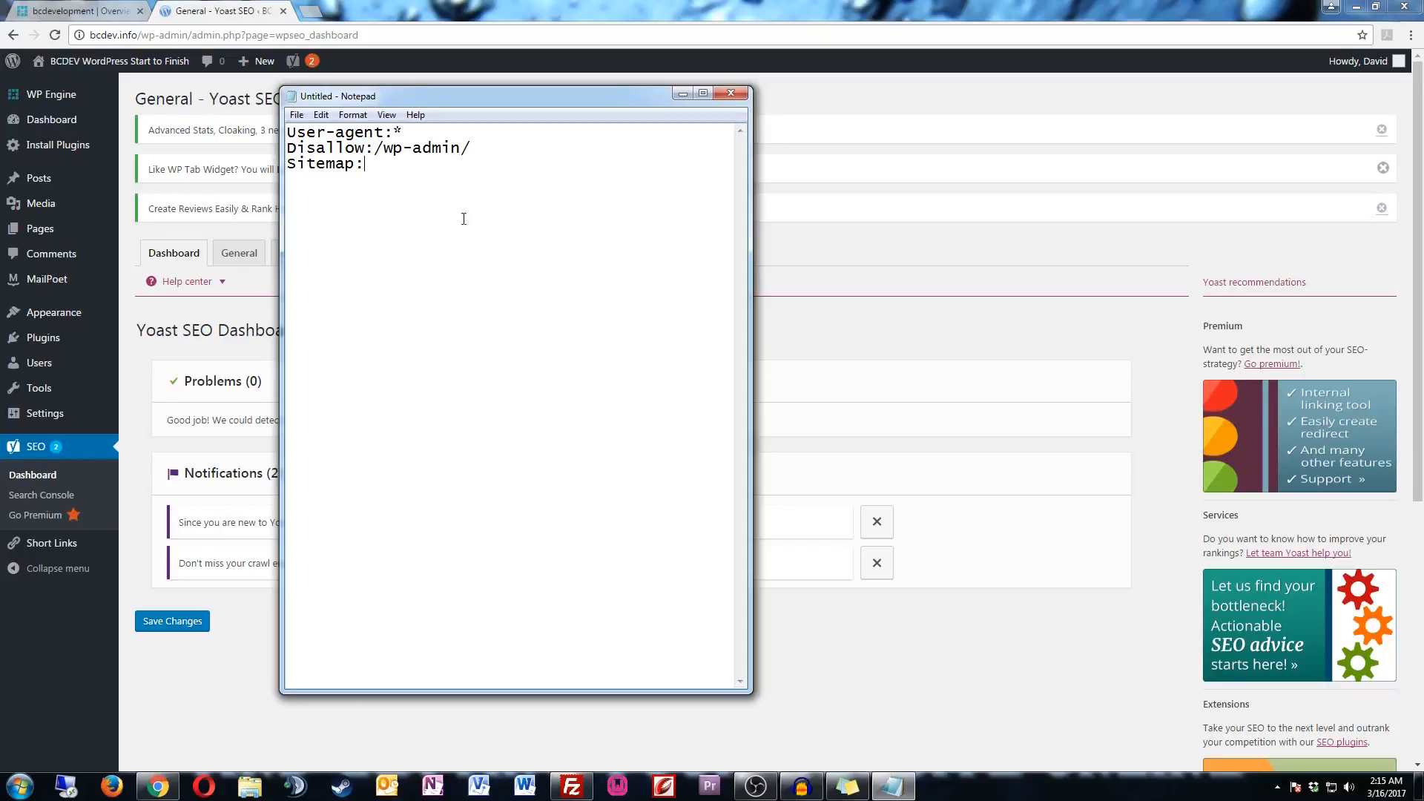
- Switch to FileZilla and examine the files in the remote site's root folder for a sitemap
click(566, 791)
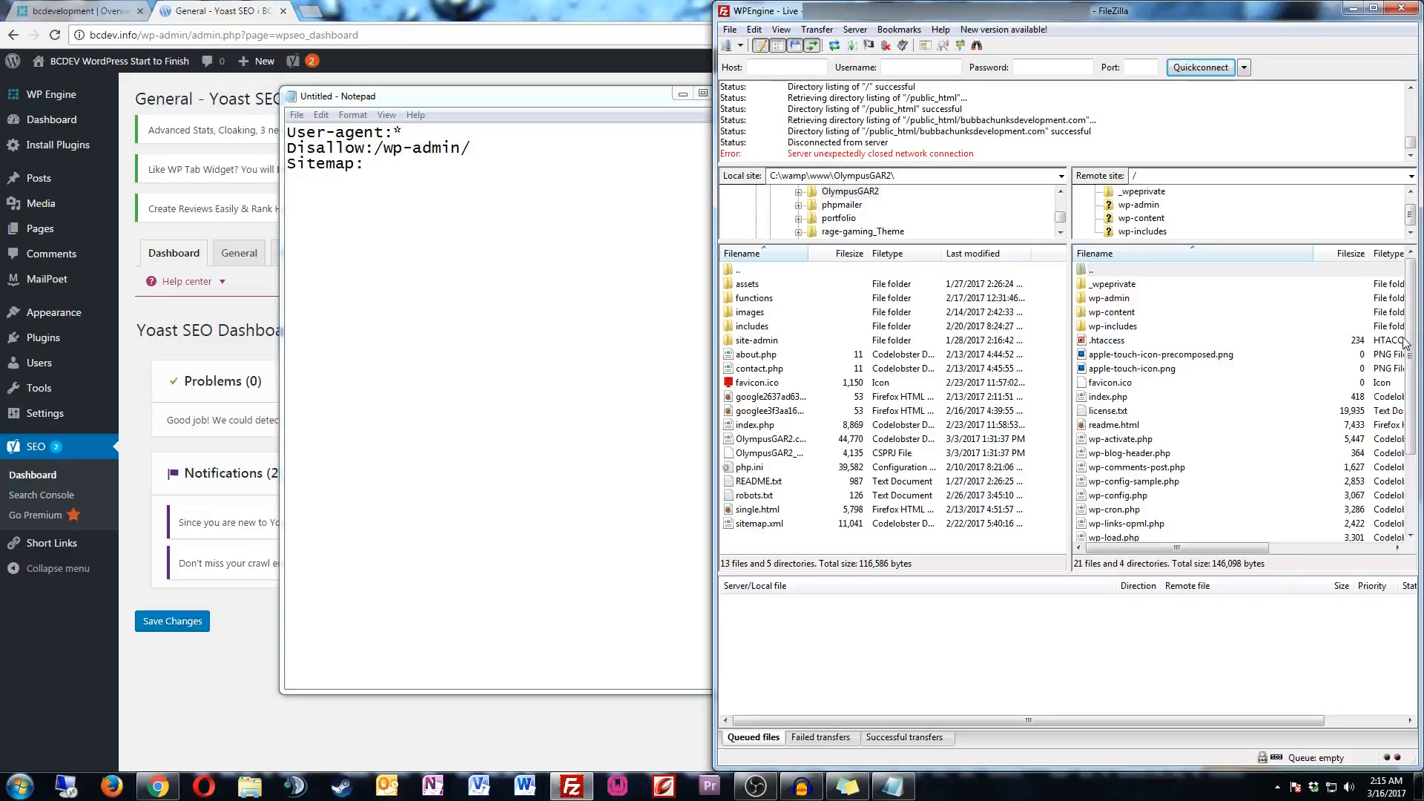
drag(1412, 347, 1409, 406)
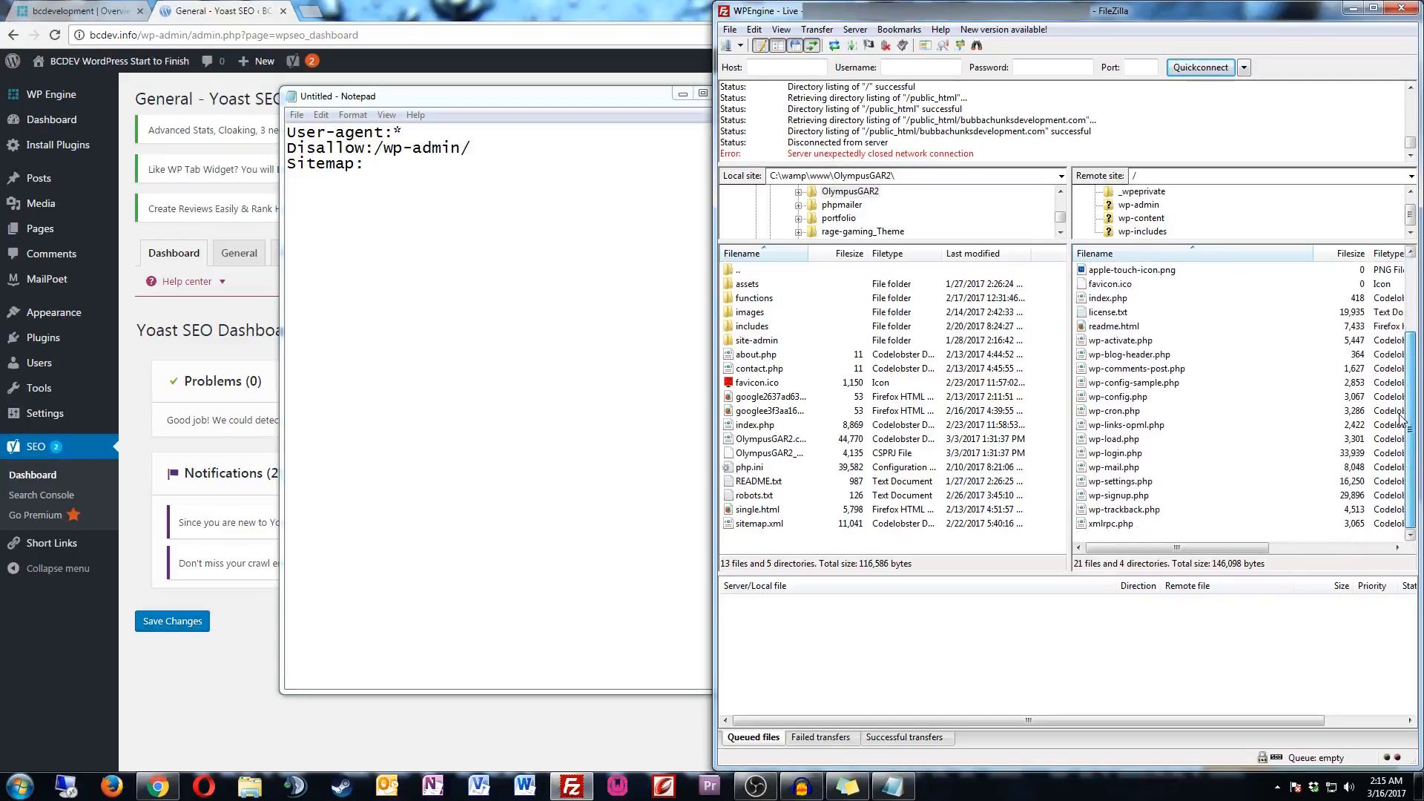
scroll(1398, 401, up, 3)
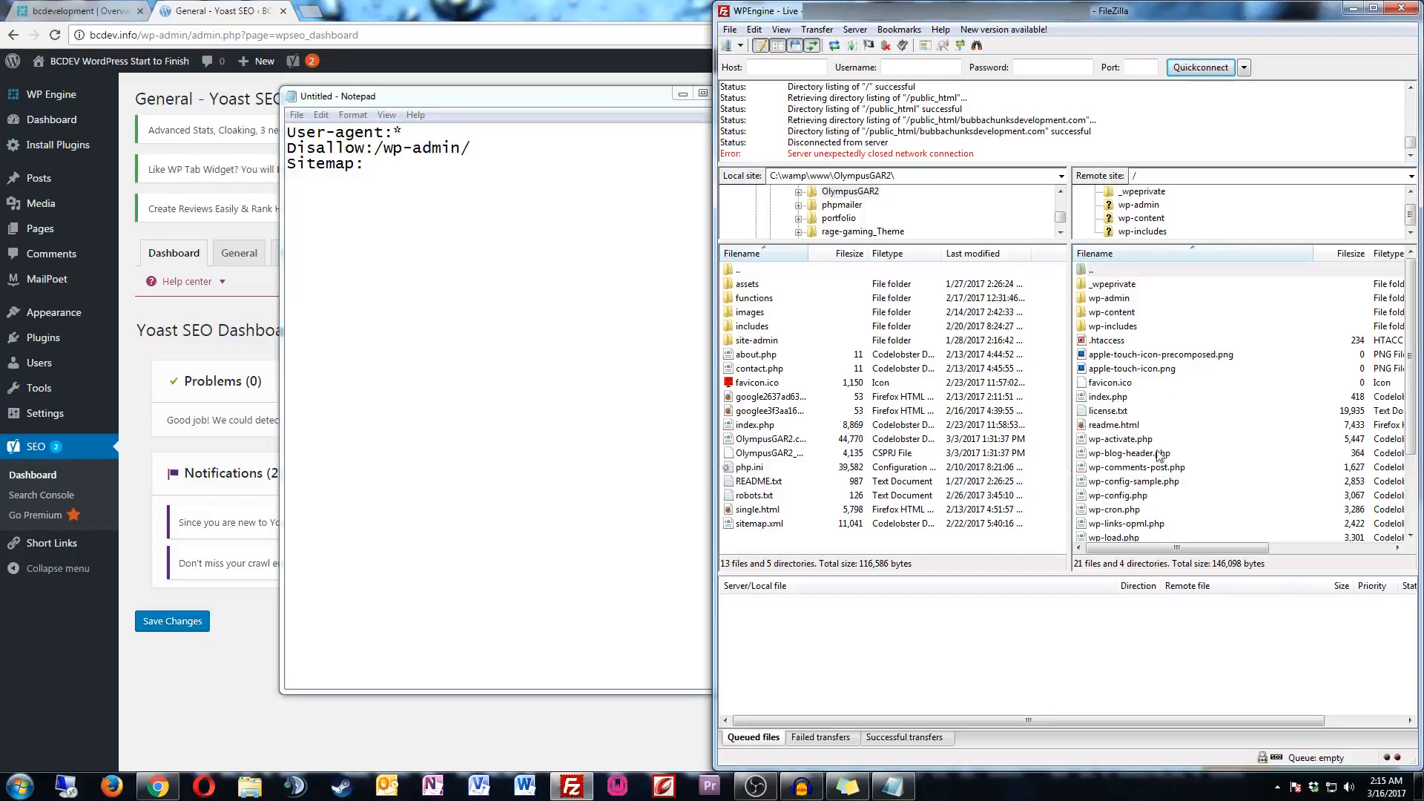
- Search Google for "xml sitemap generator" in a new browser tab and open the XML-Sitemaps.com result
click(314, 13)
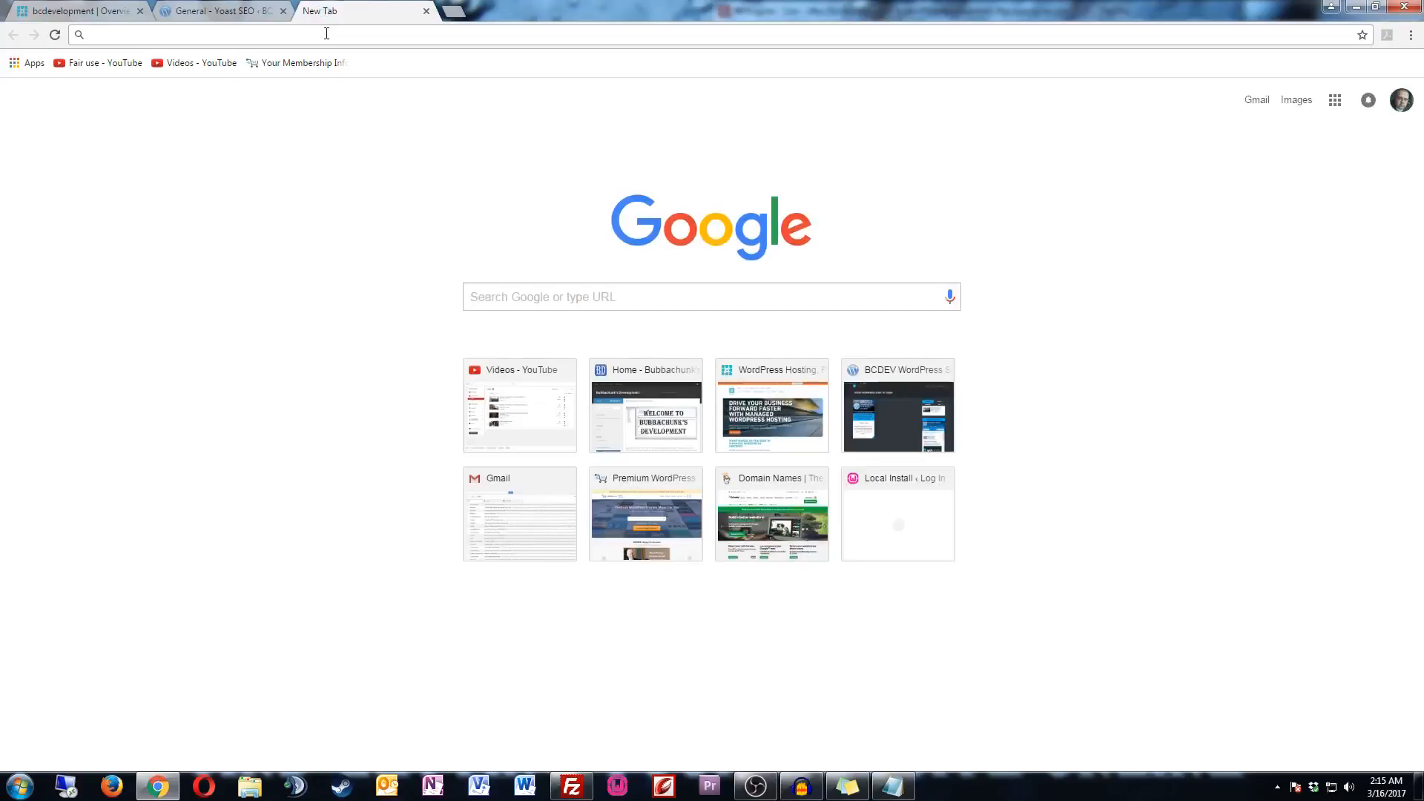
text(xml)
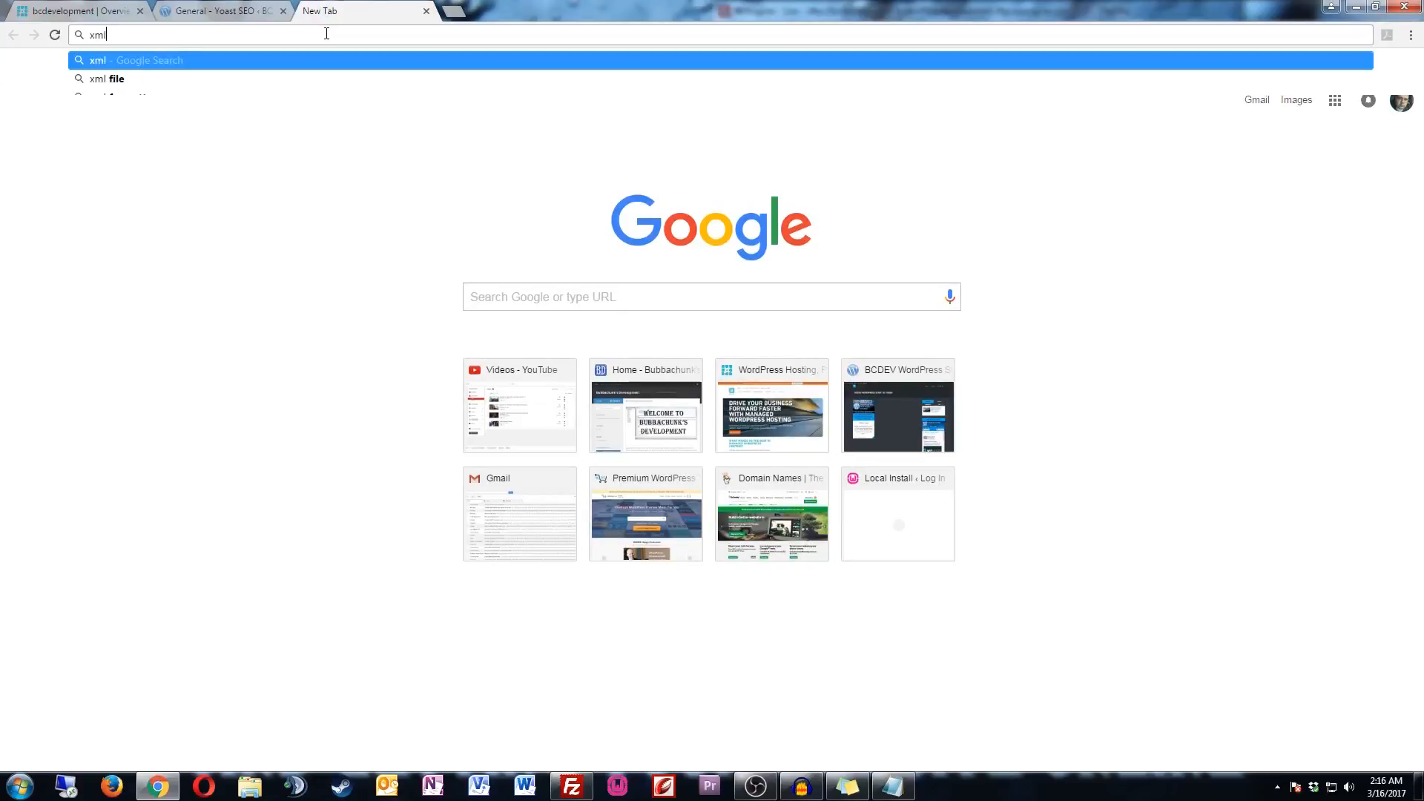
text( sitem)
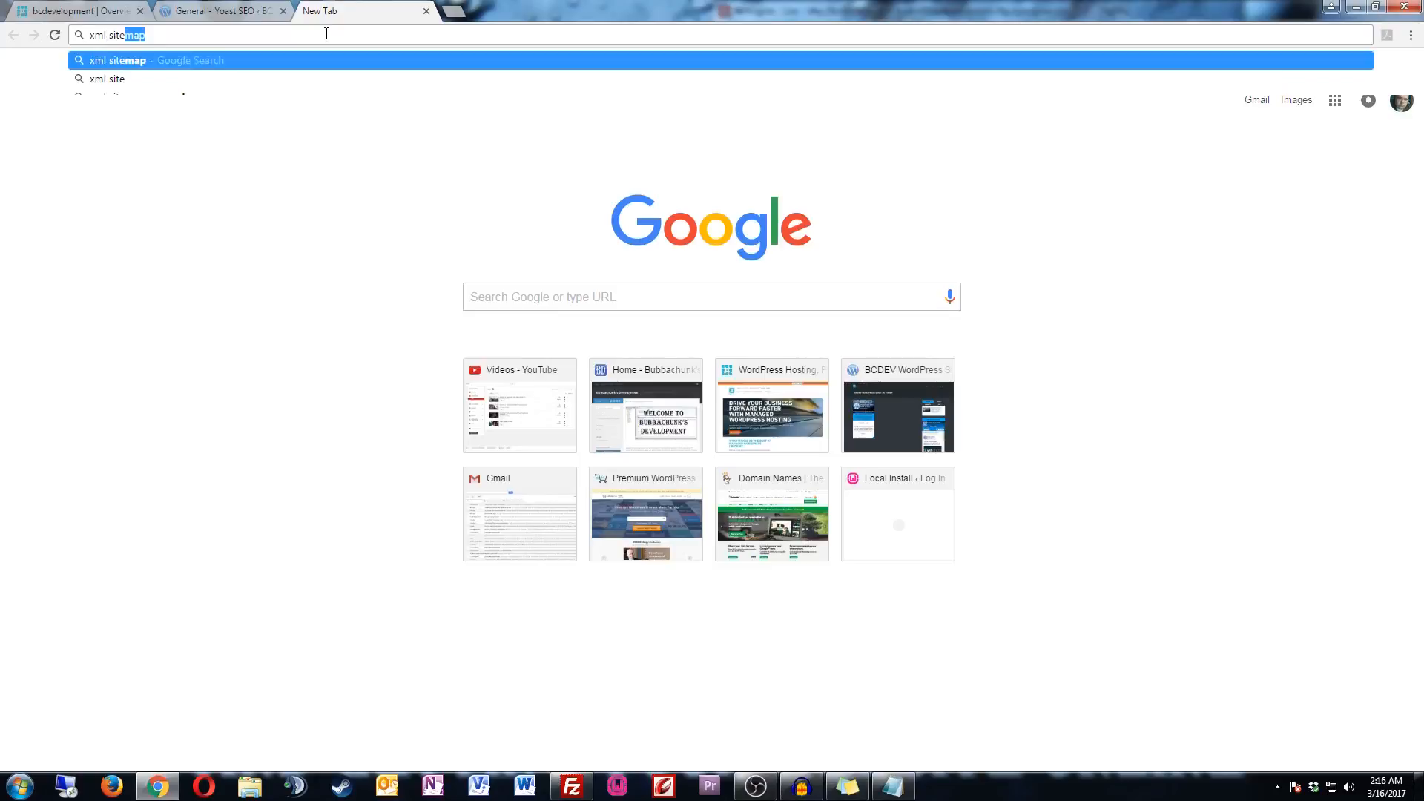
text(ap gen)
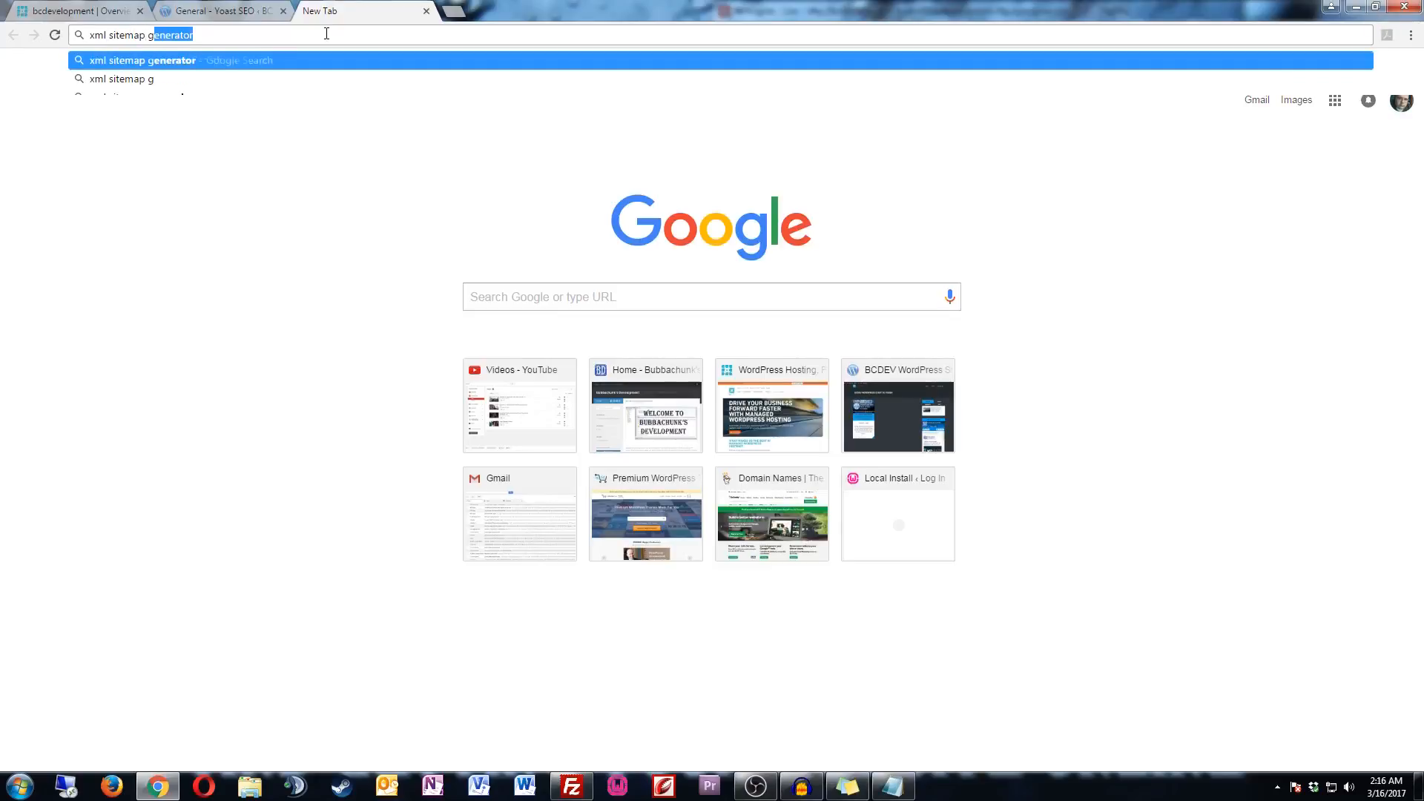
text(erator)
key(Escape)
key(Return)
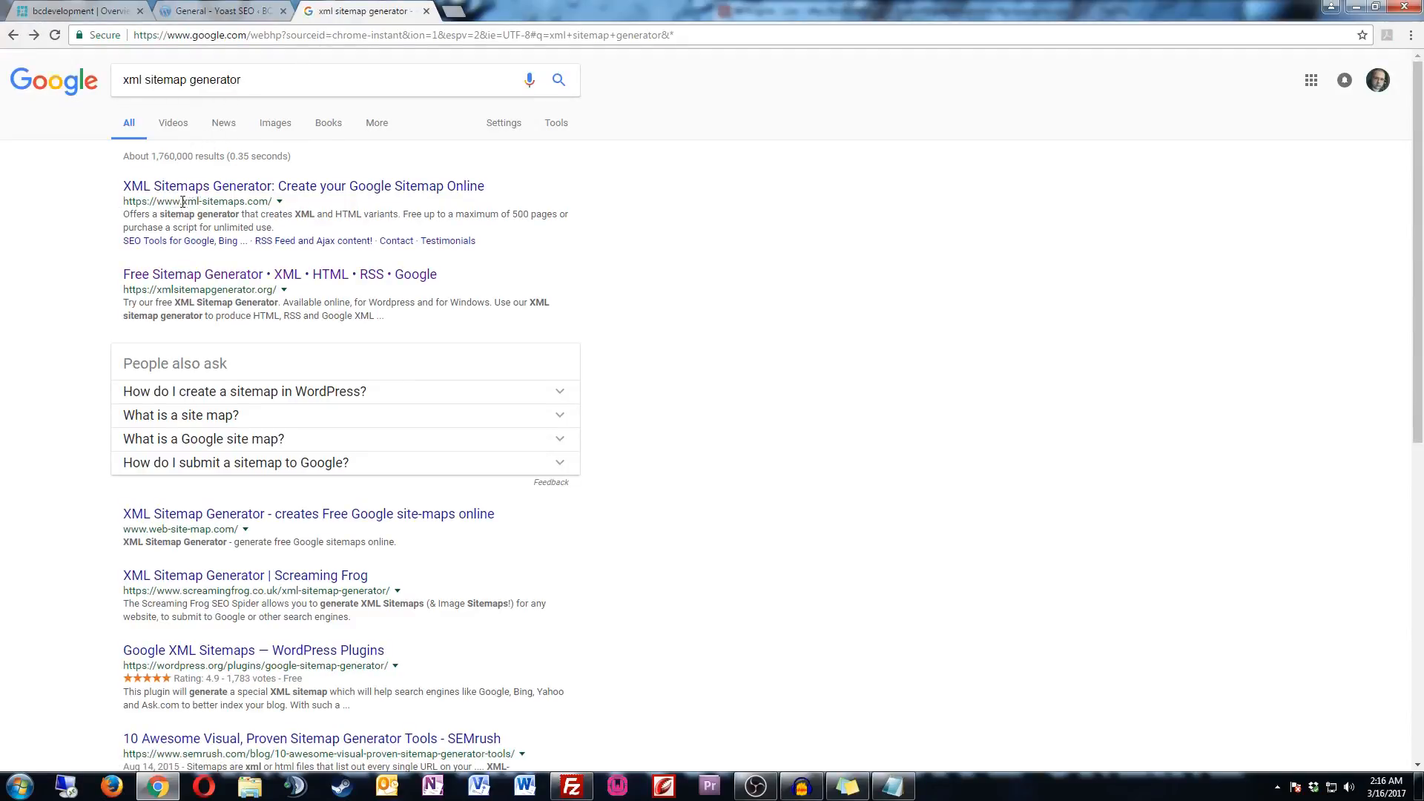
click(287, 187)
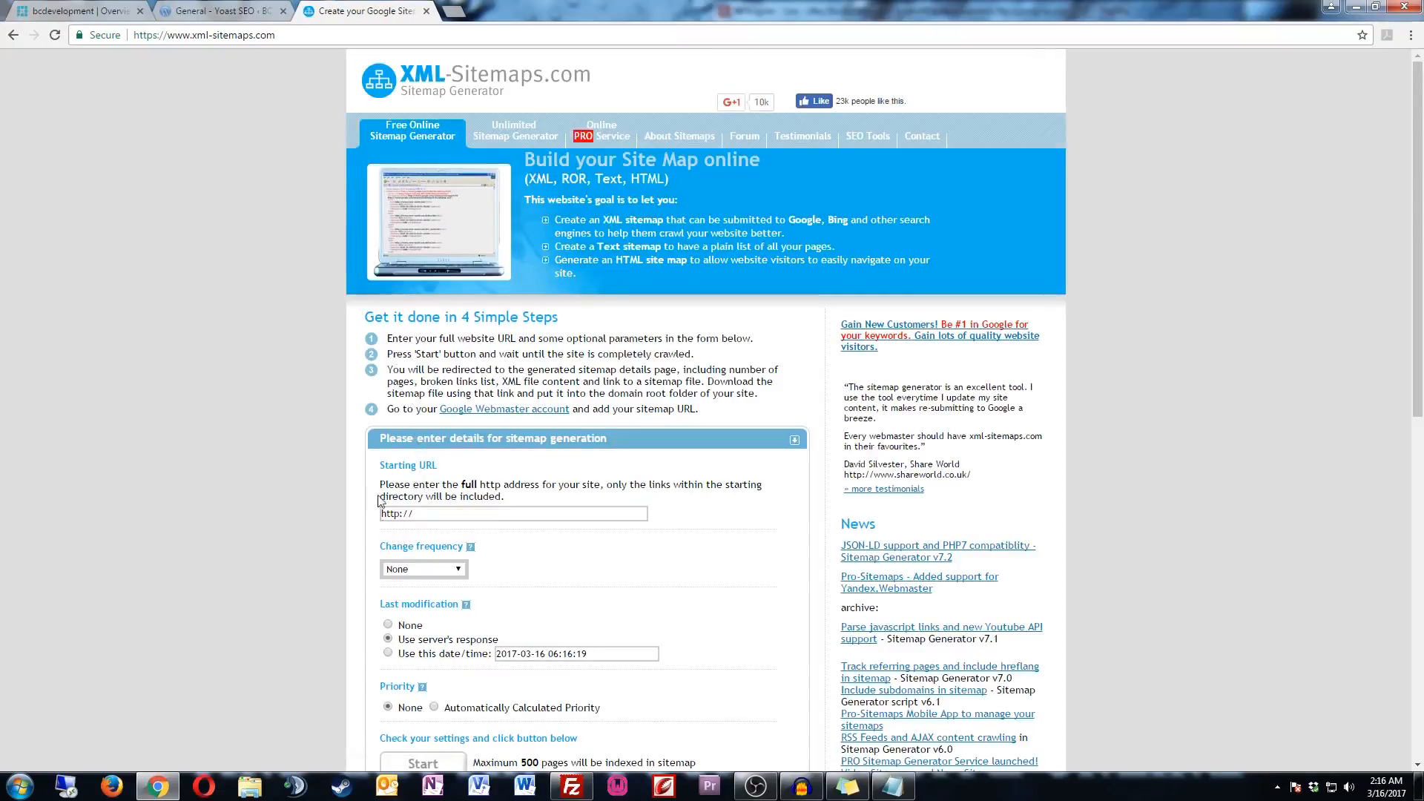
click(432, 514)
text(bcdev.info)
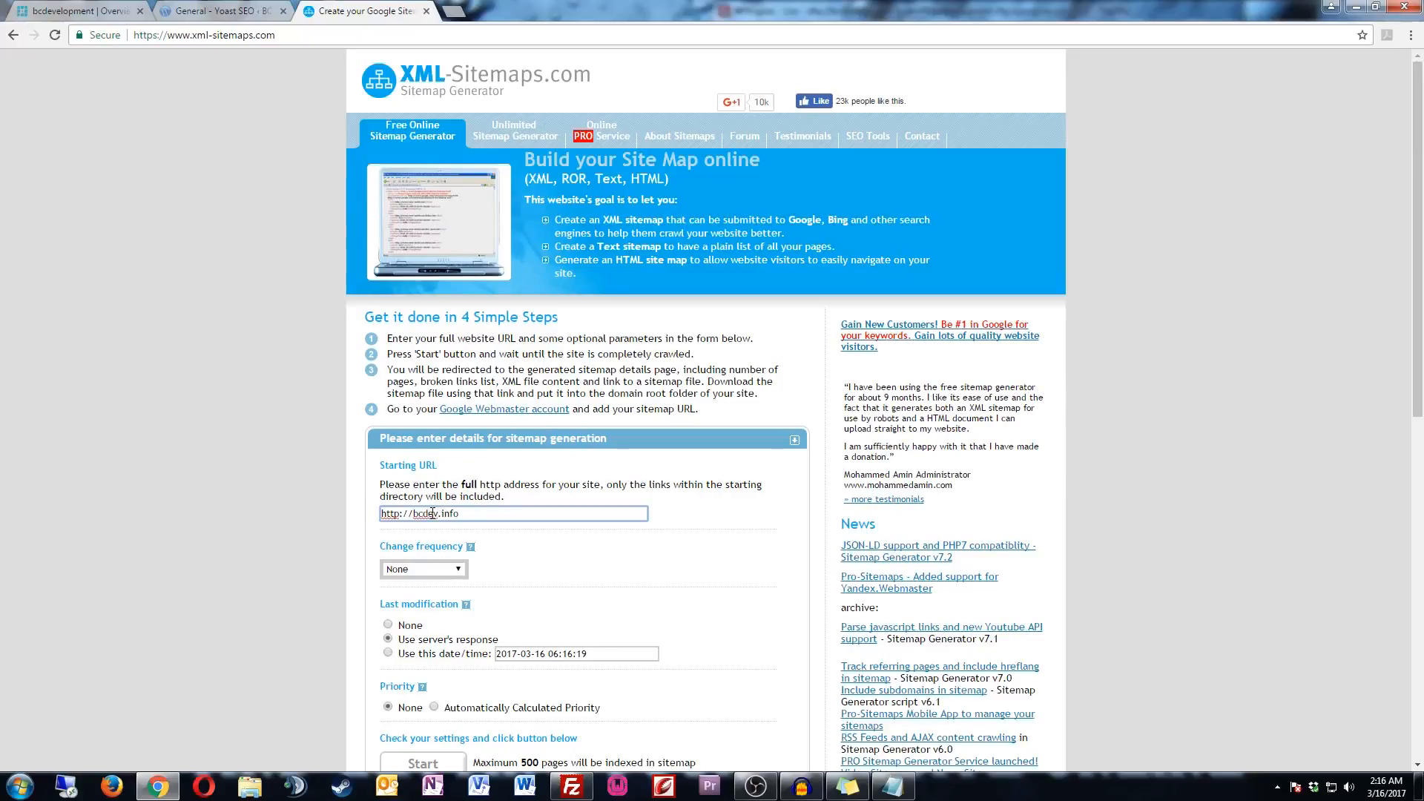
scroll(432, 513, down, 2)
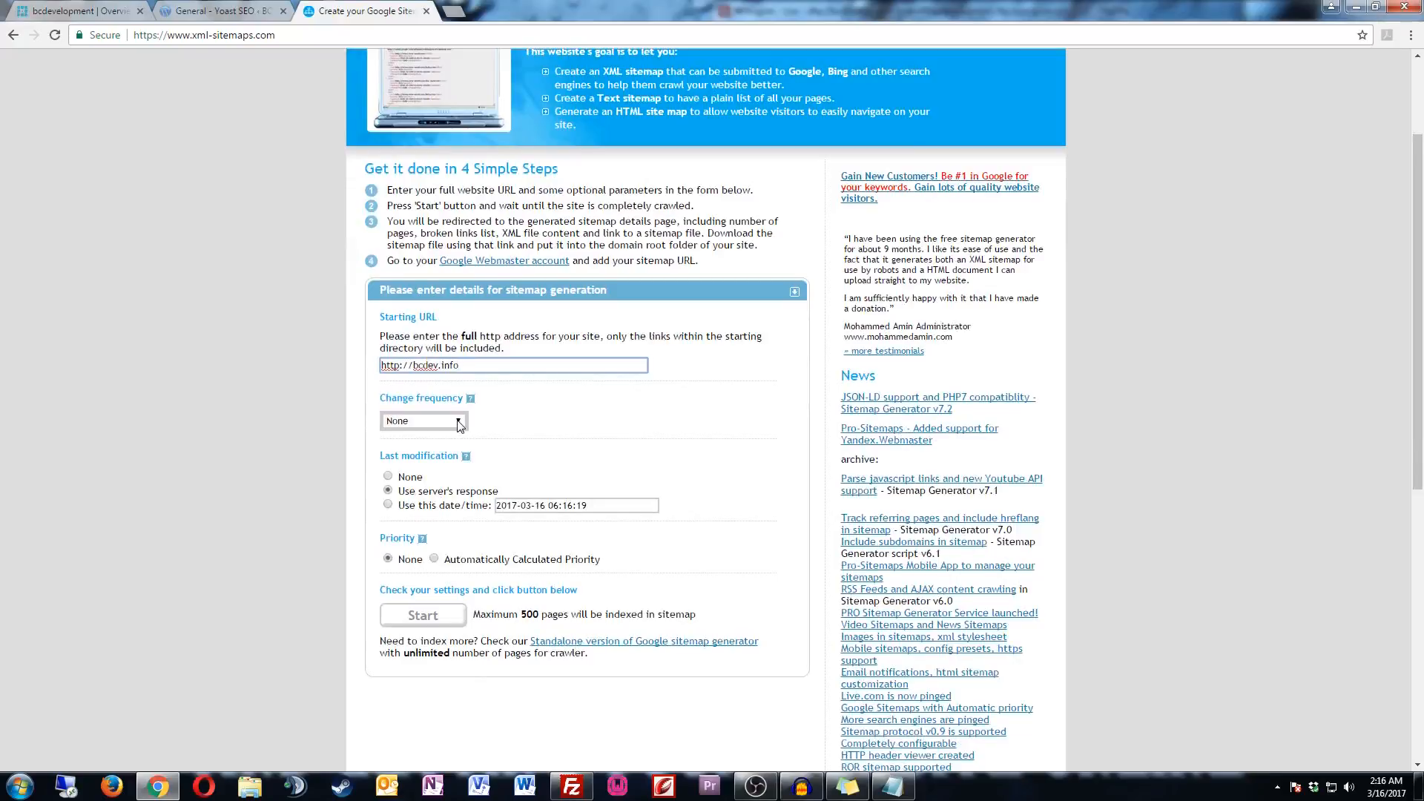
click(459, 422)
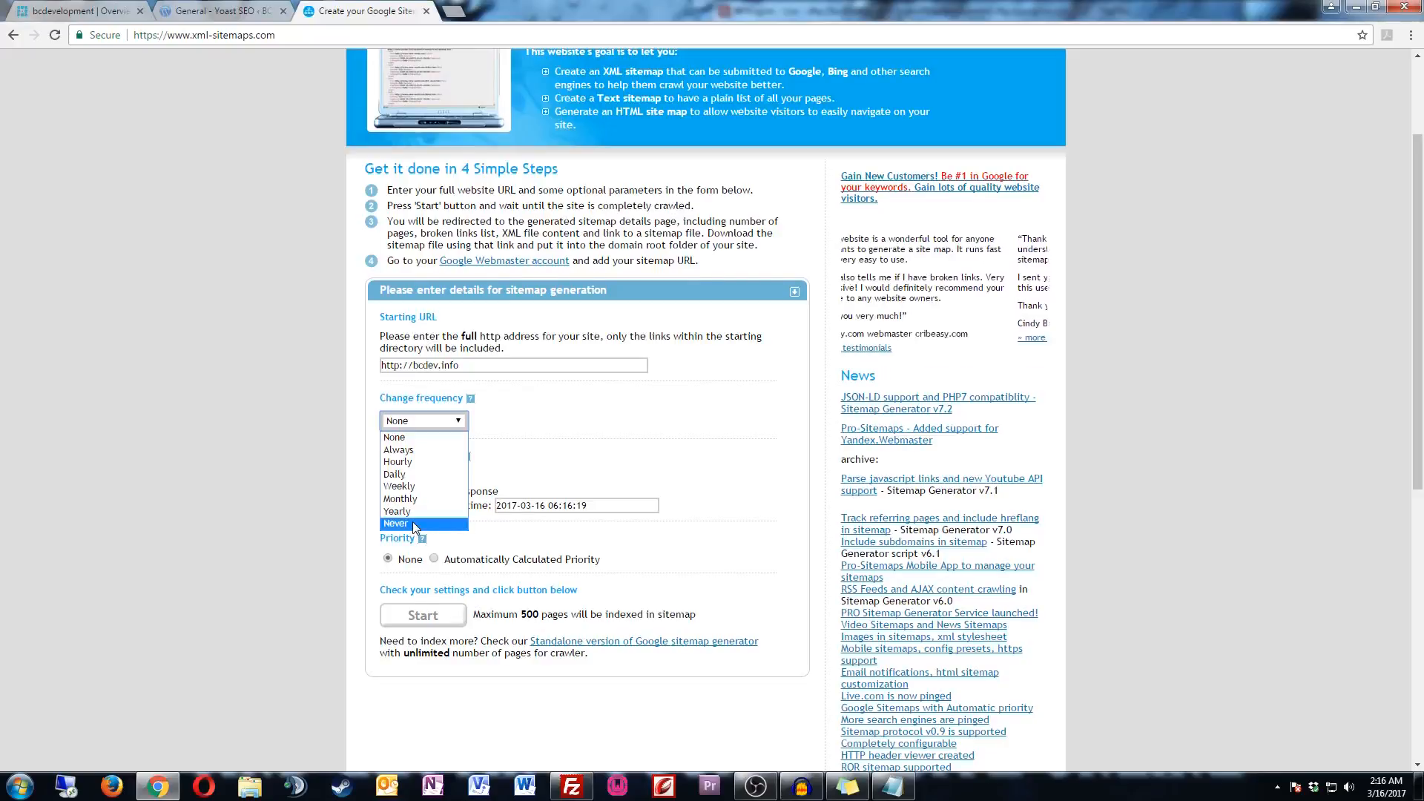
click(419, 475)
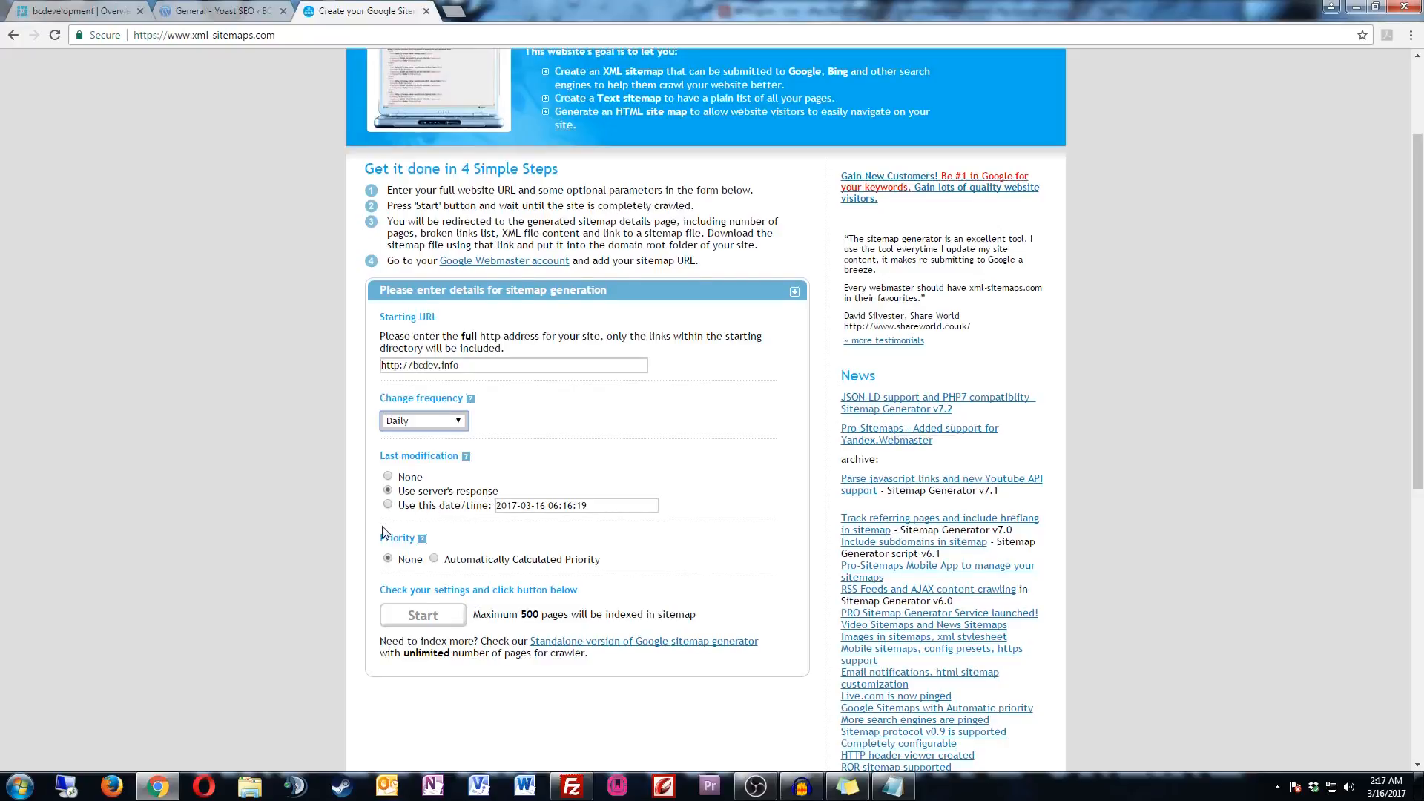
click(434, 559)
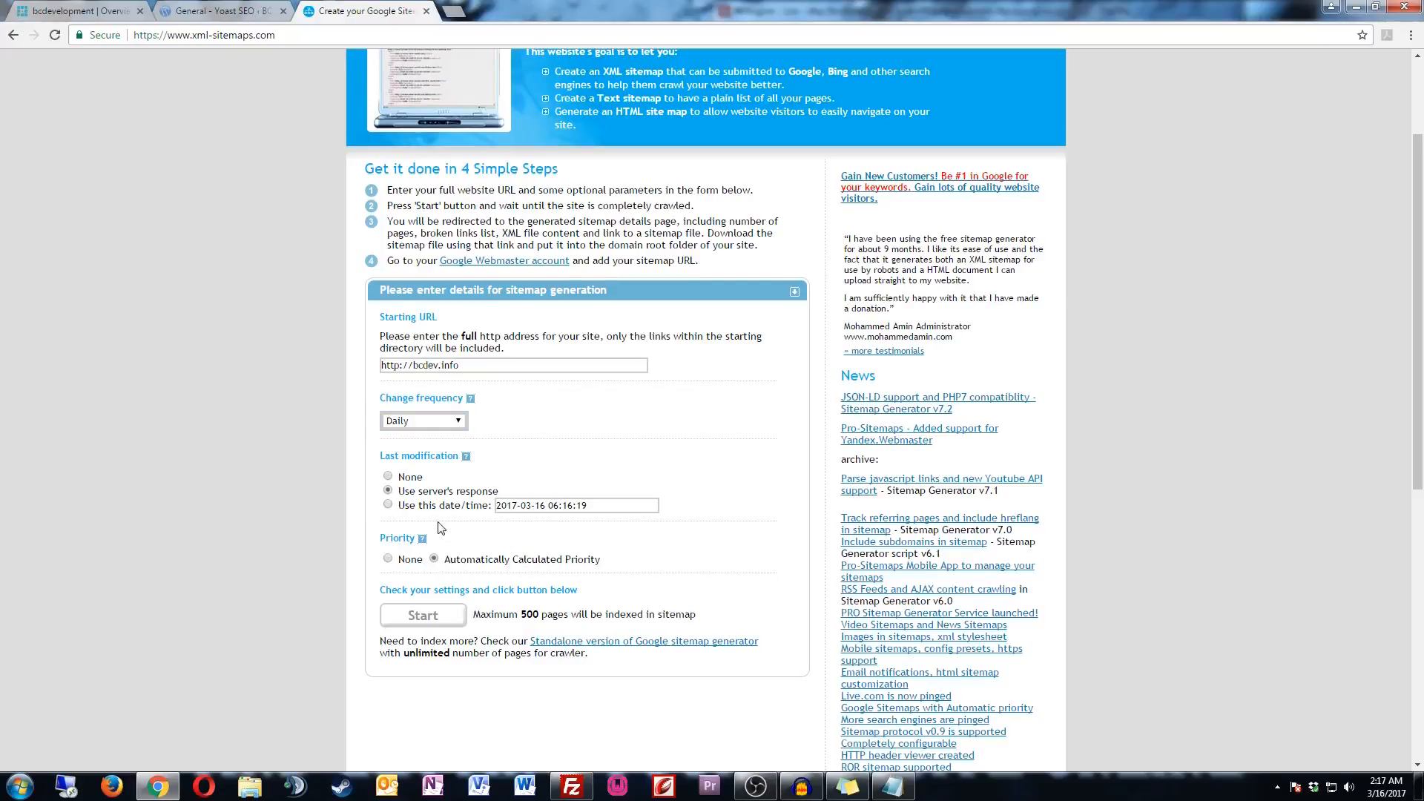
click(422, 617)
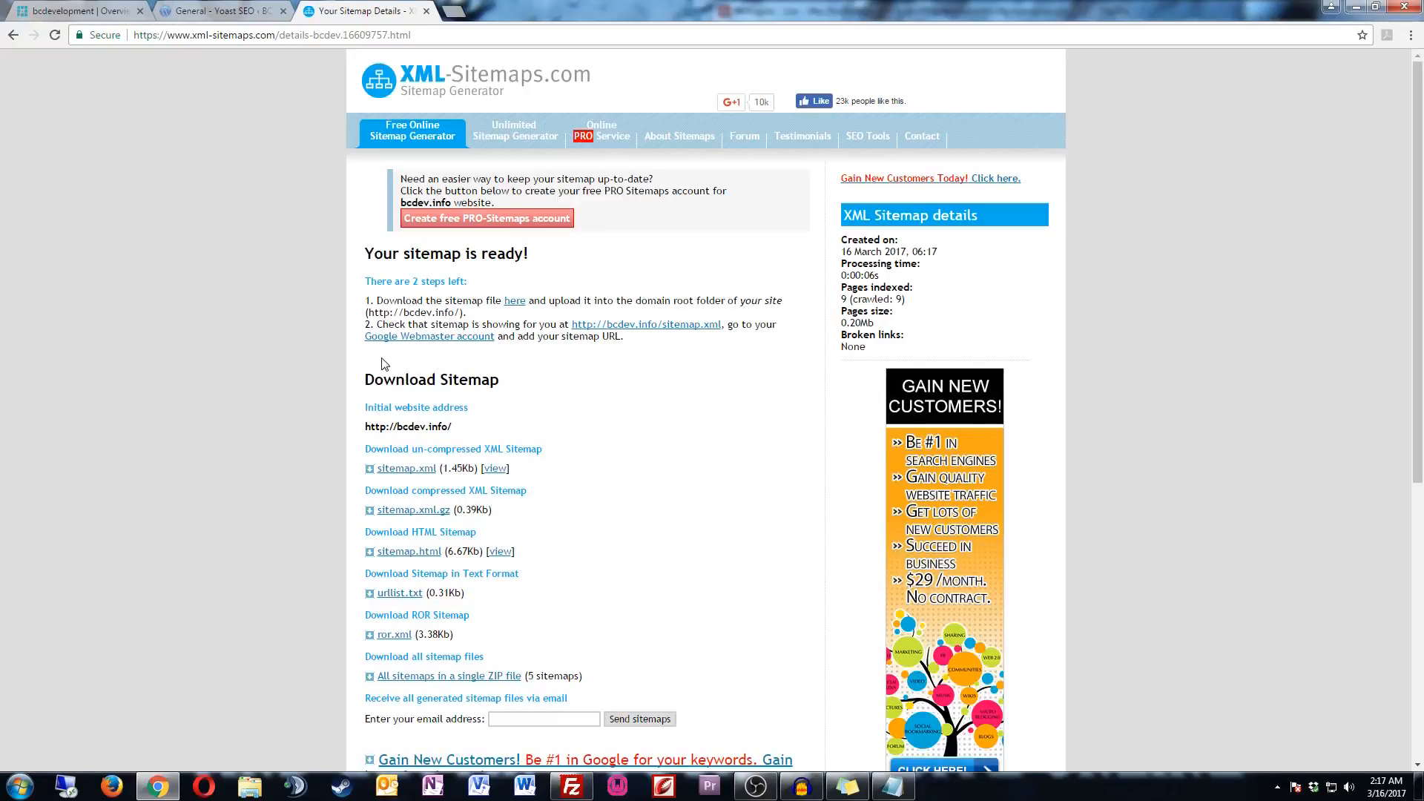
- Download the uncompressed sitemap.xml and show it in its download folder
scroll(304, 341, down, 1)
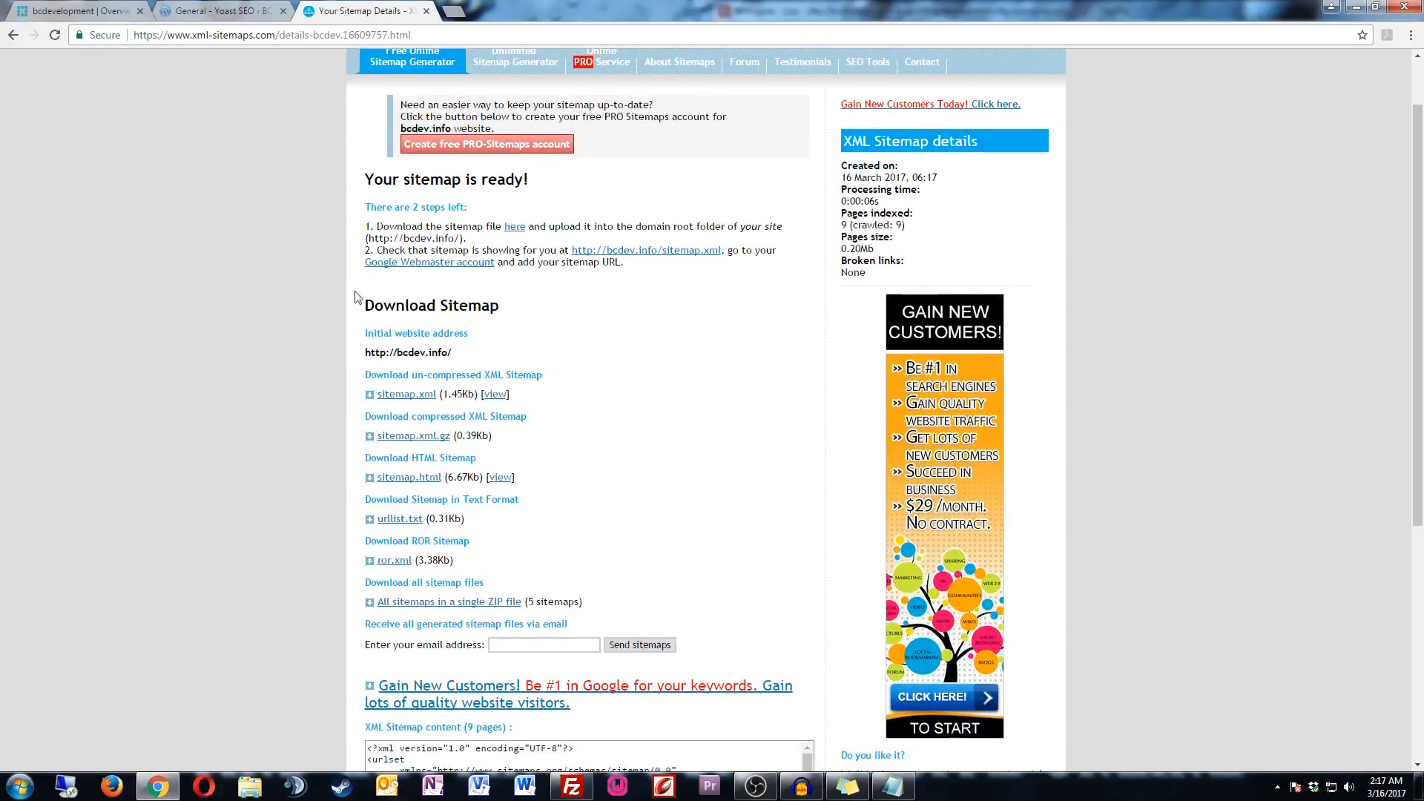
click(396, 399)
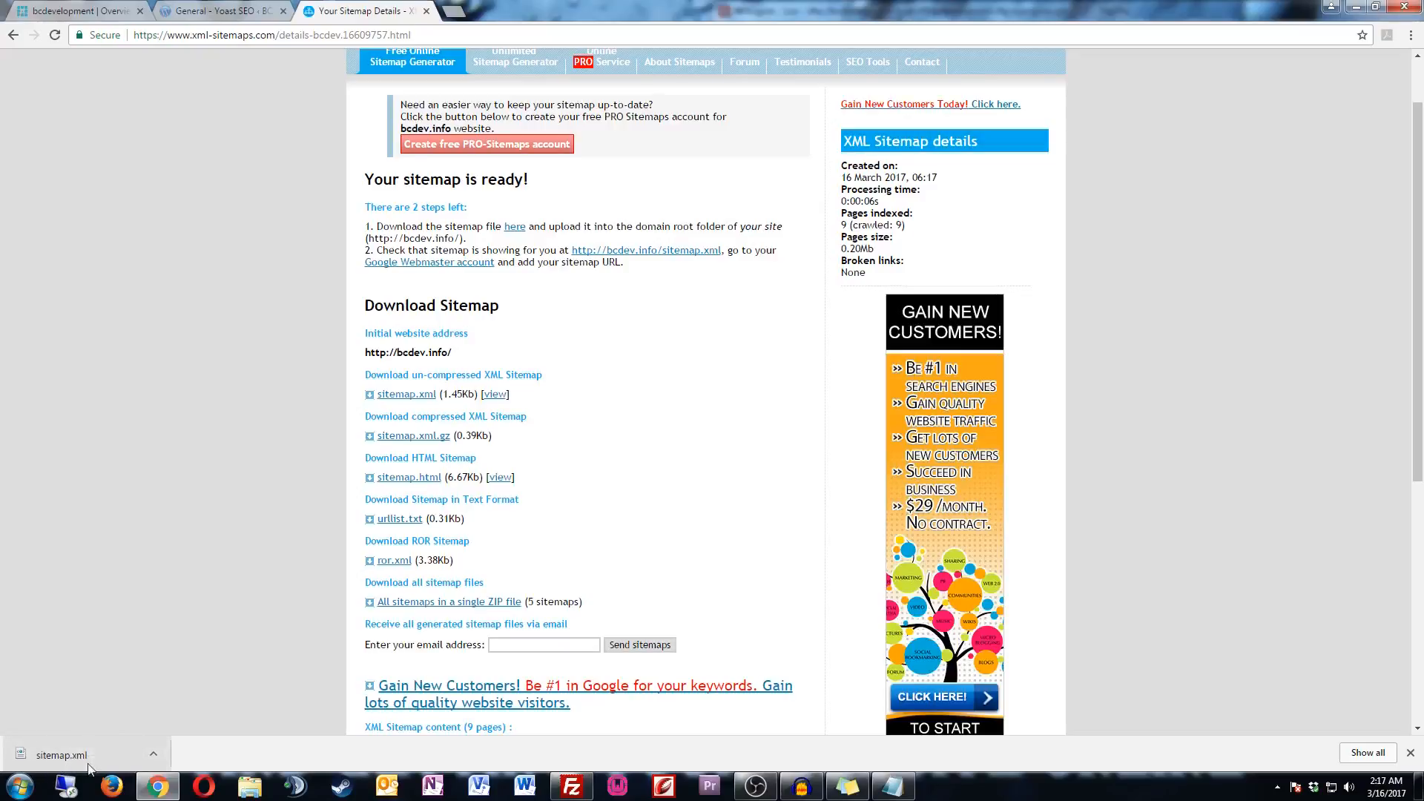
click(153, 754)
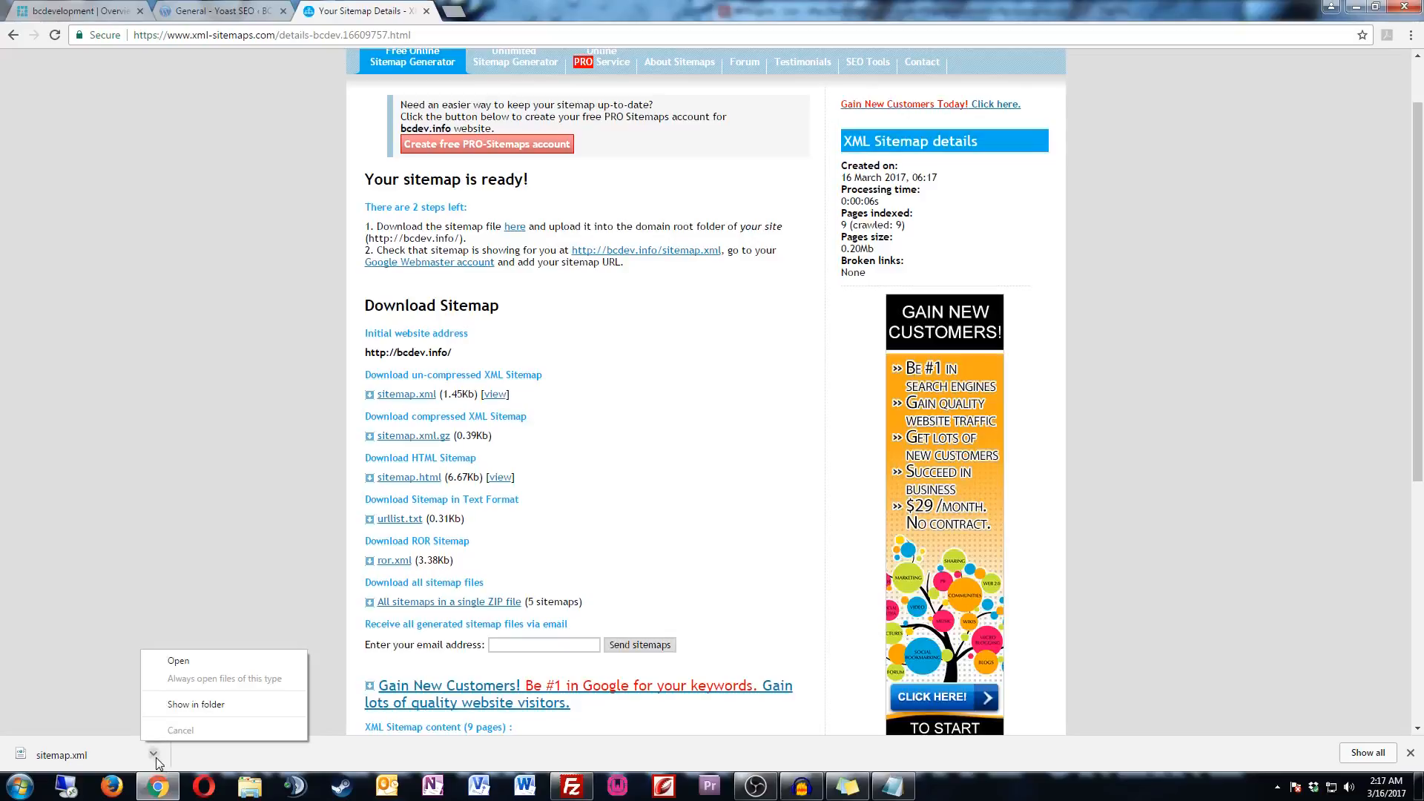
click(196, 704)
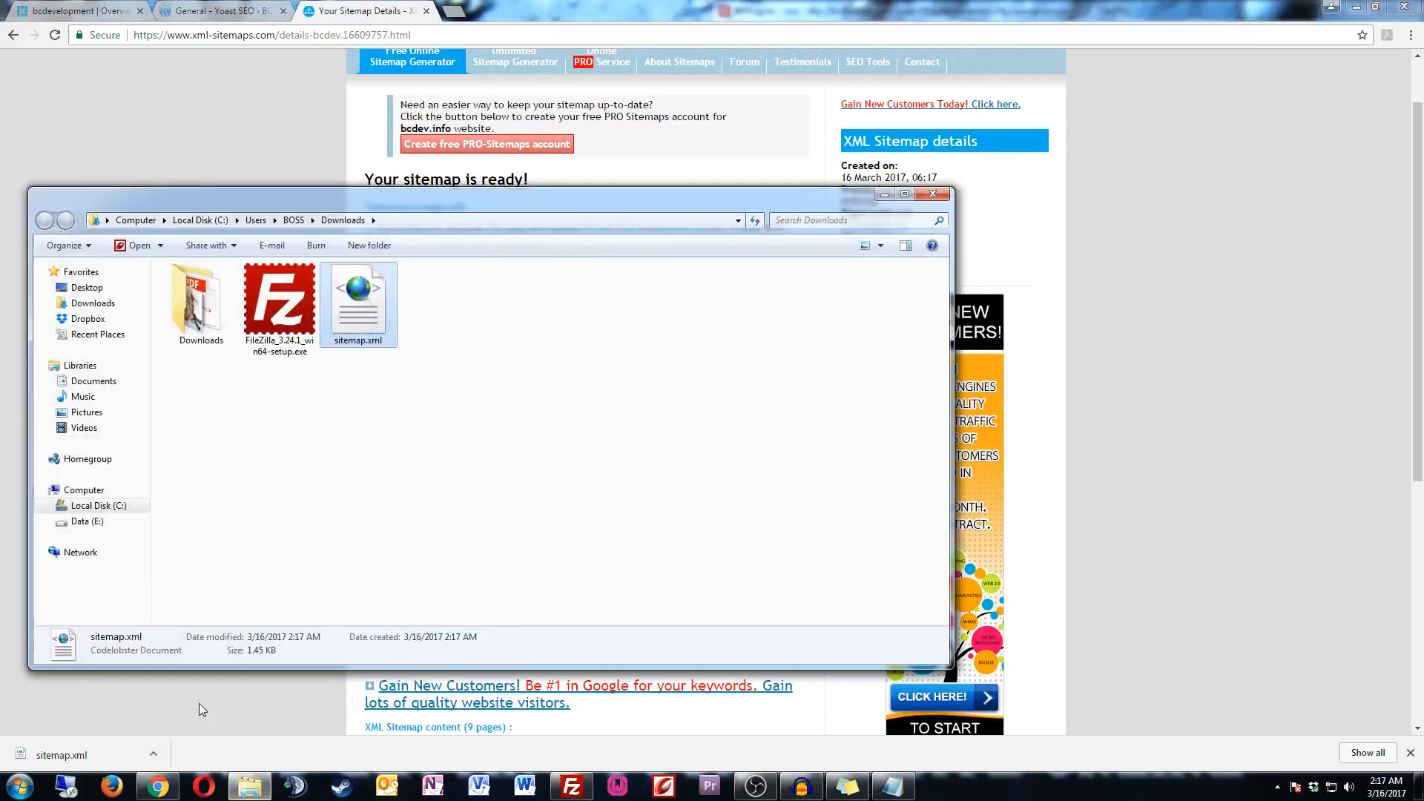
- Shrink the browser window, move sitemap.xml from the Downloads folder to the desktop, and minimize the folder window
click(1376, 7)
drag(359, 300, 141, 96)
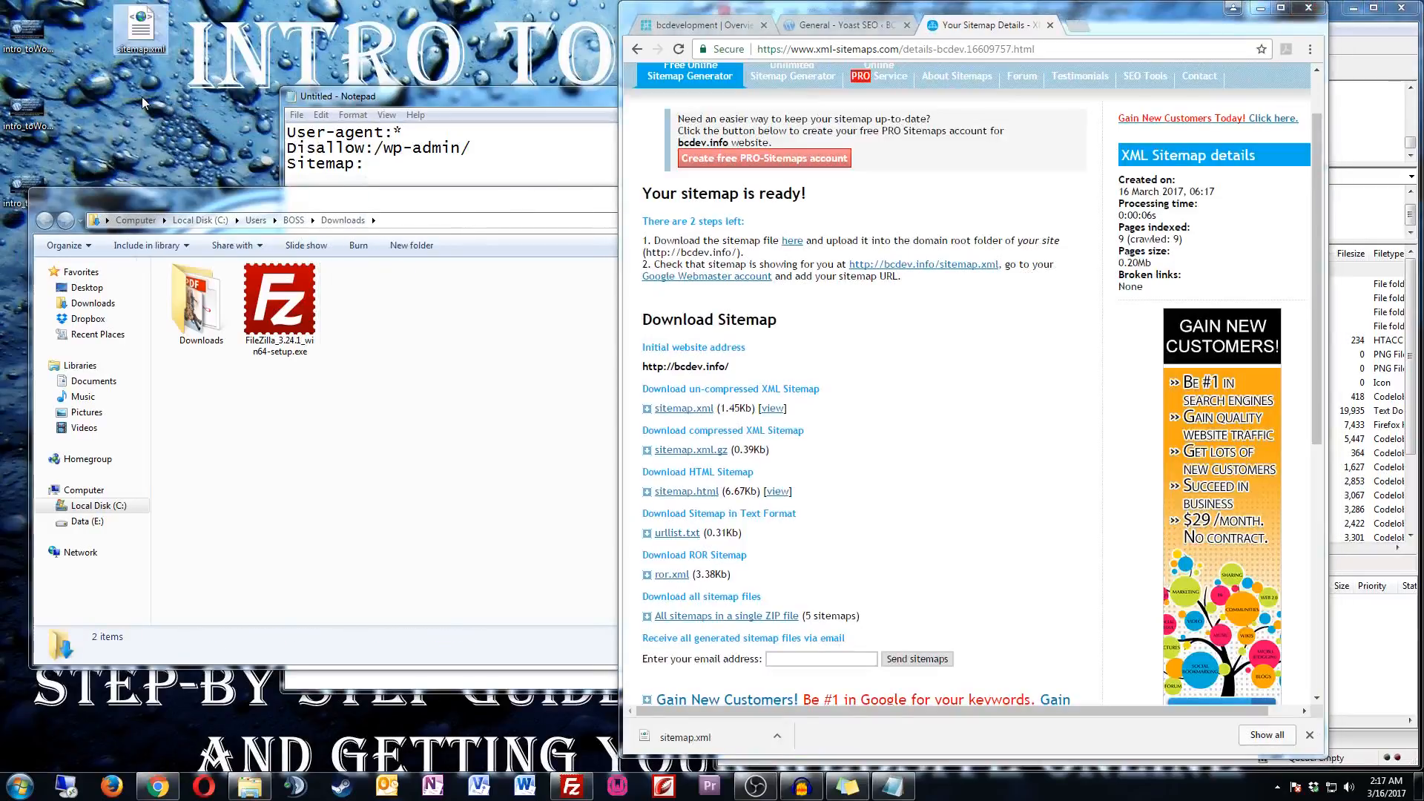
click(461, 196)
click(884, 195)
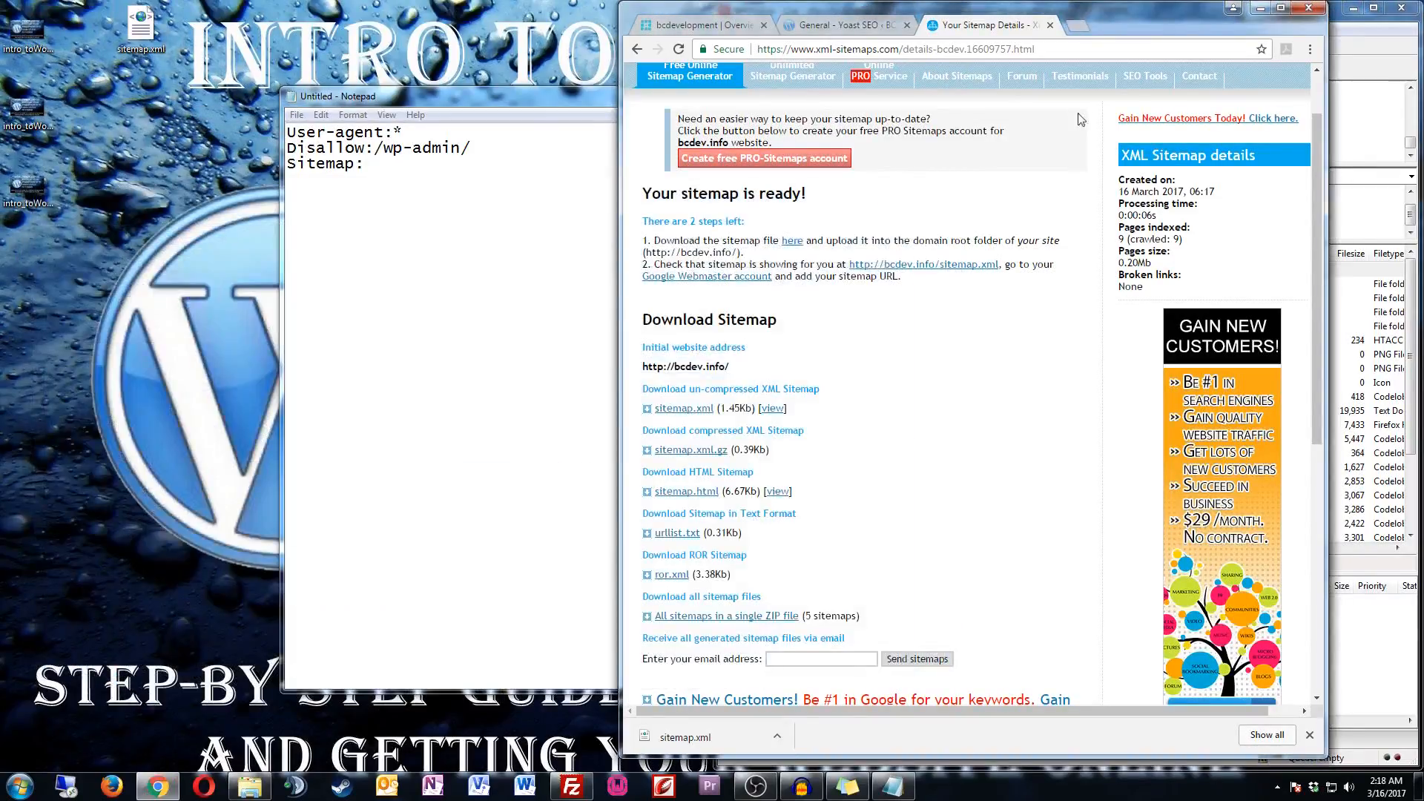
- Minimize the browser and upload sitemap.xml from the desktop to the remote site's root folder in FileZilla
click(1259, 9)
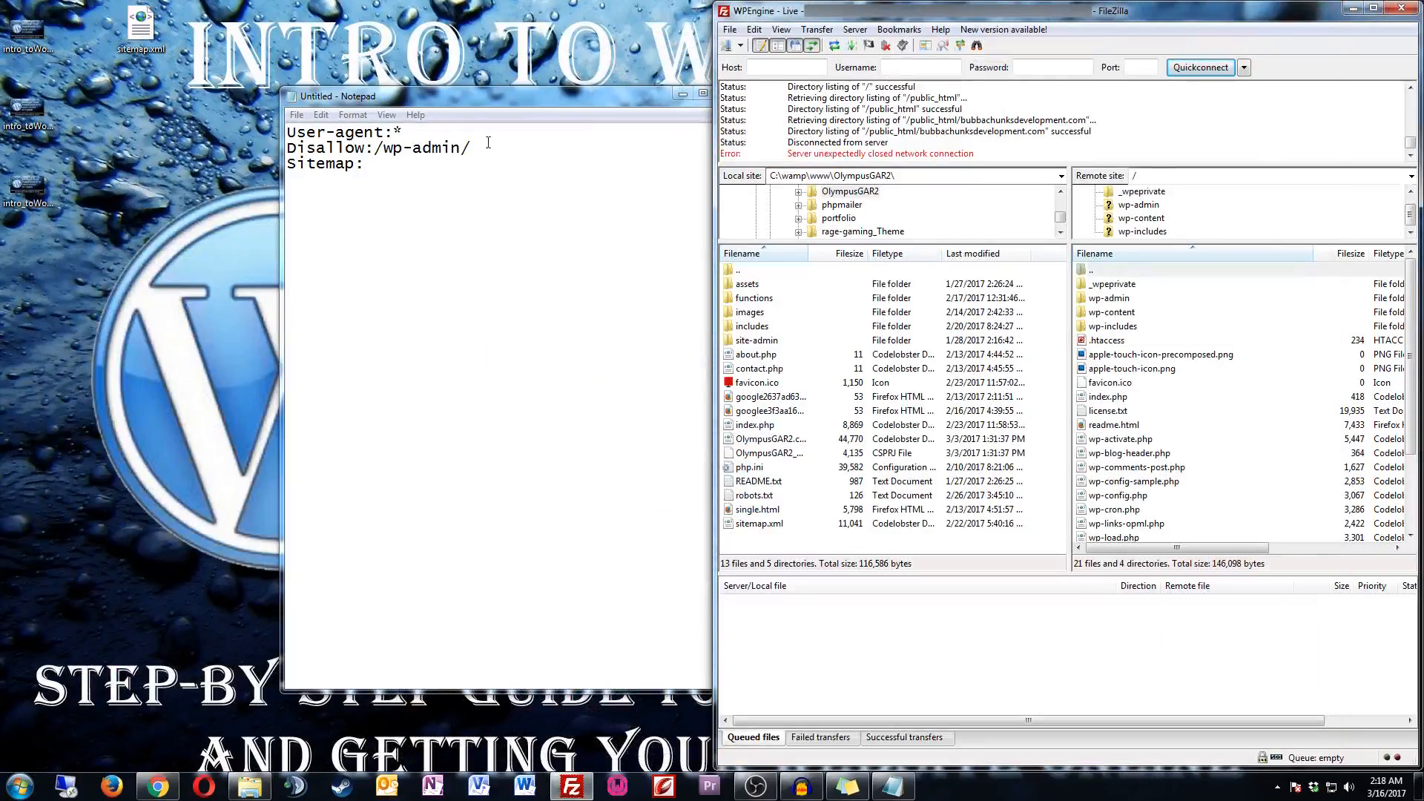
drag(149, 34, 1118, 455)
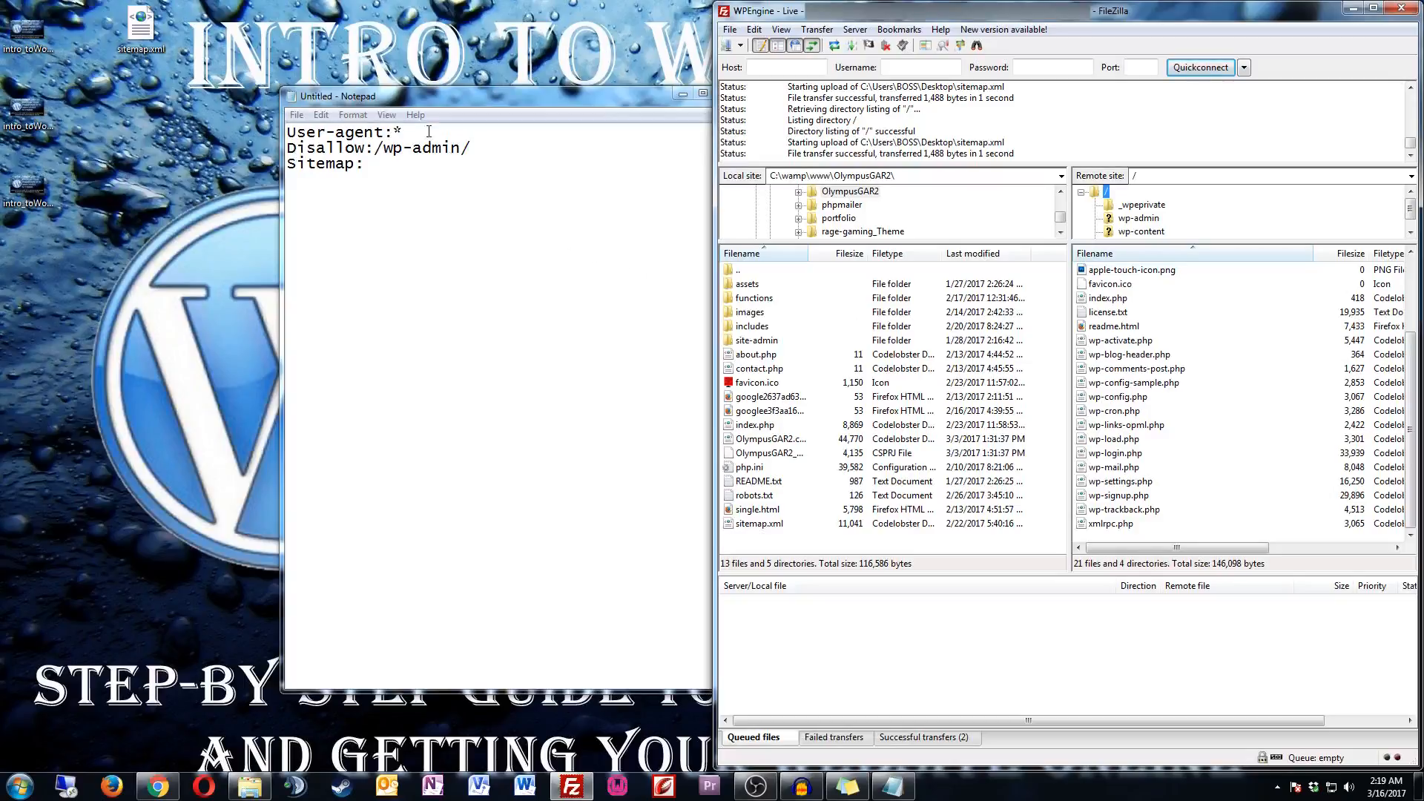
click(369, 97)
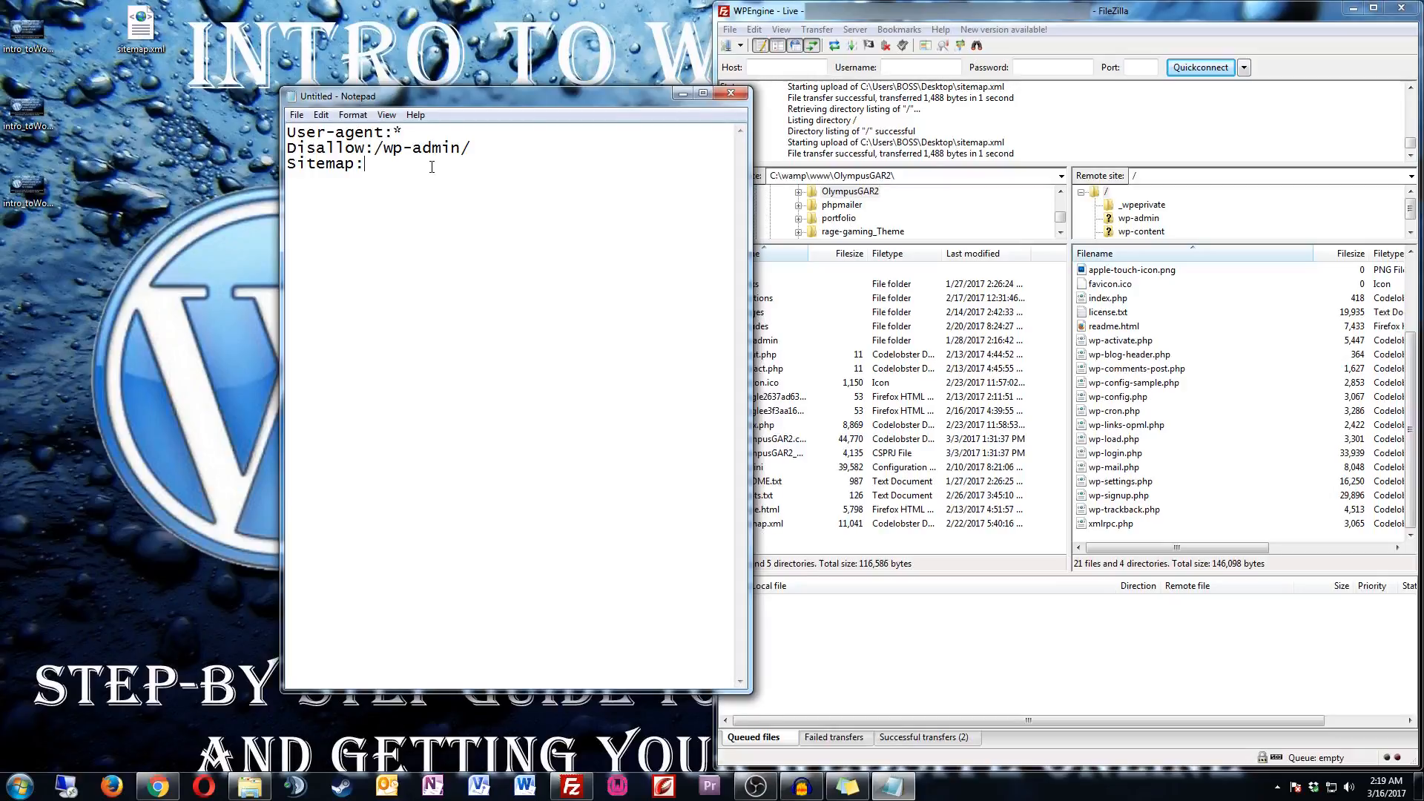
text(http://bcdev.info/sitemap.xml)
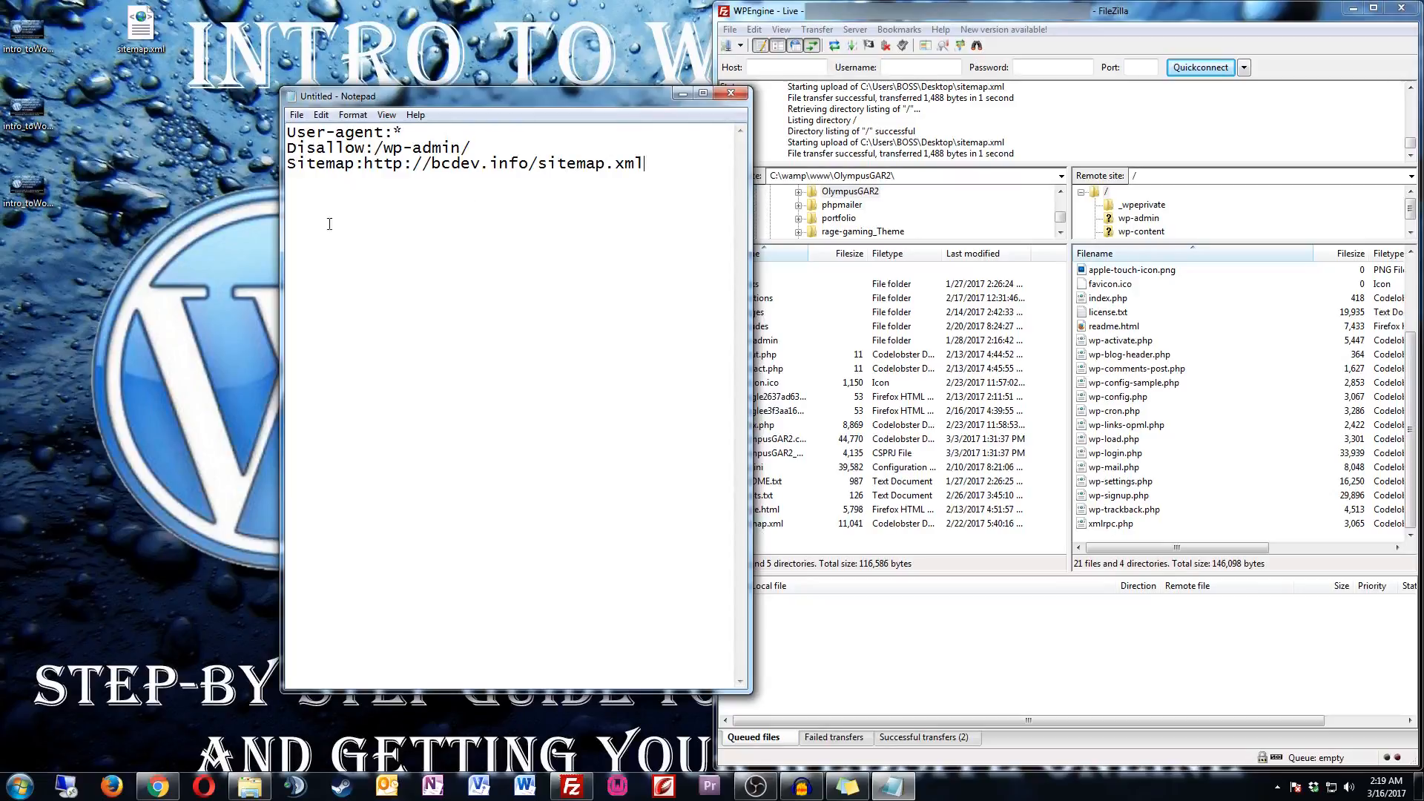
click(297, 116)
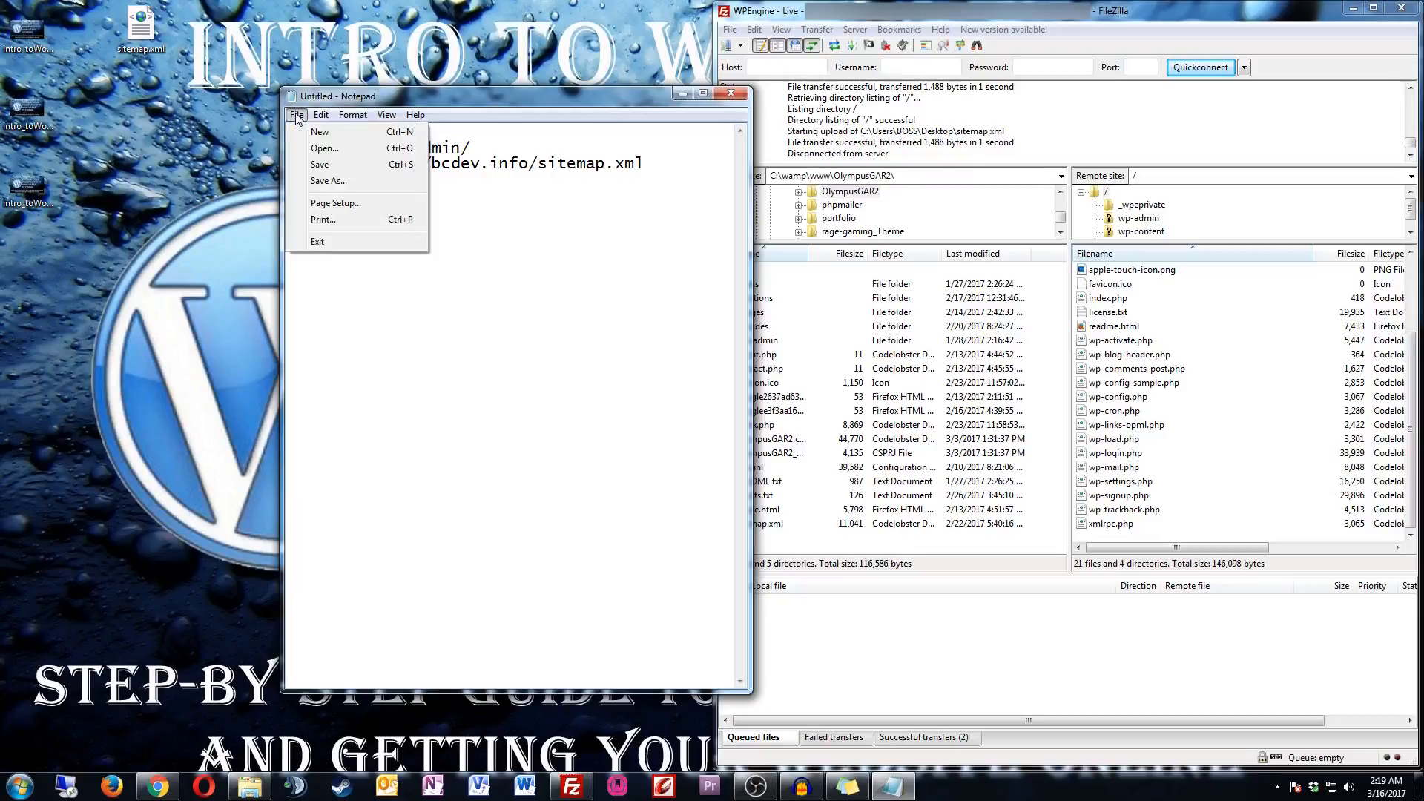
click(327, 166)
click(392, 446)
drag(393, 446, 379, 450)
text(robot)
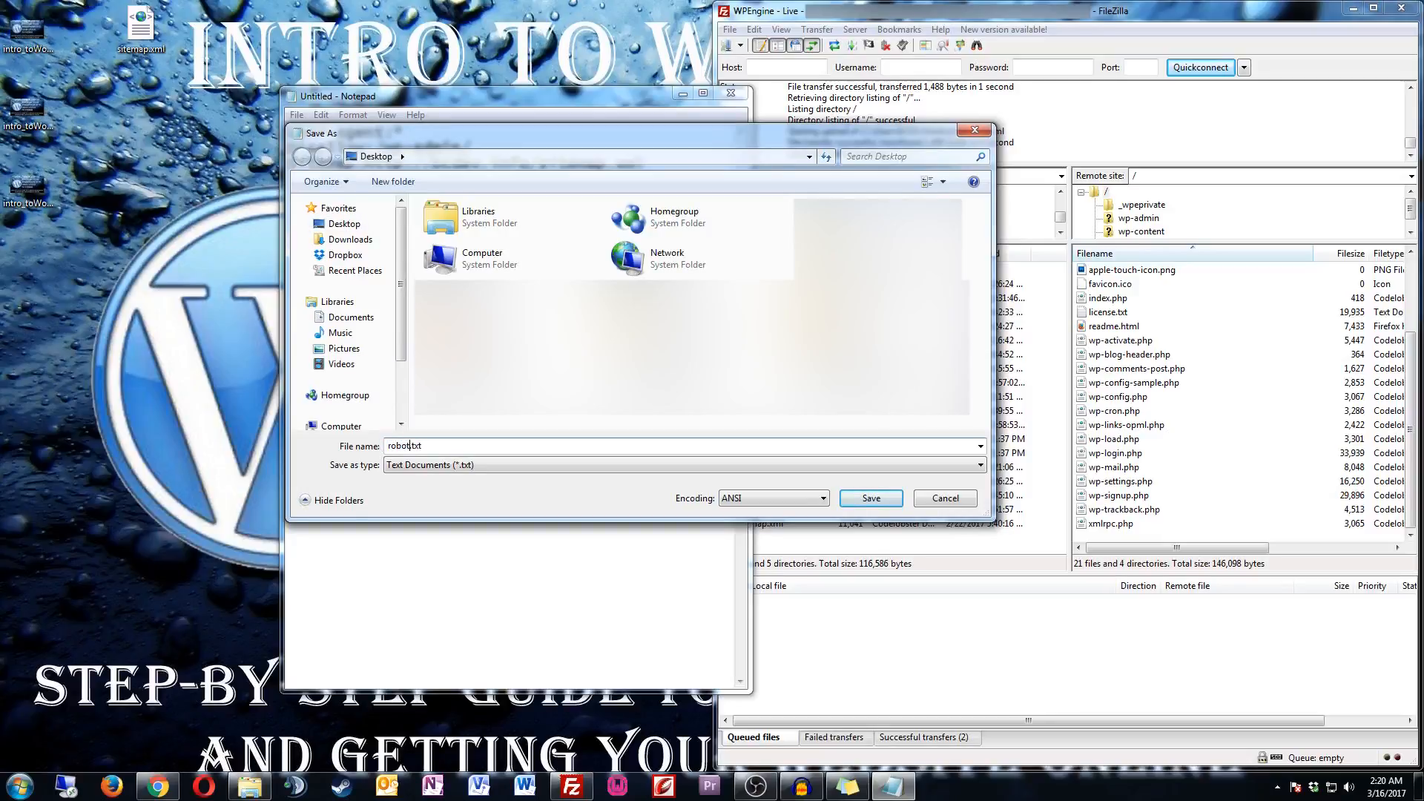
text(s)
click(863, 500)
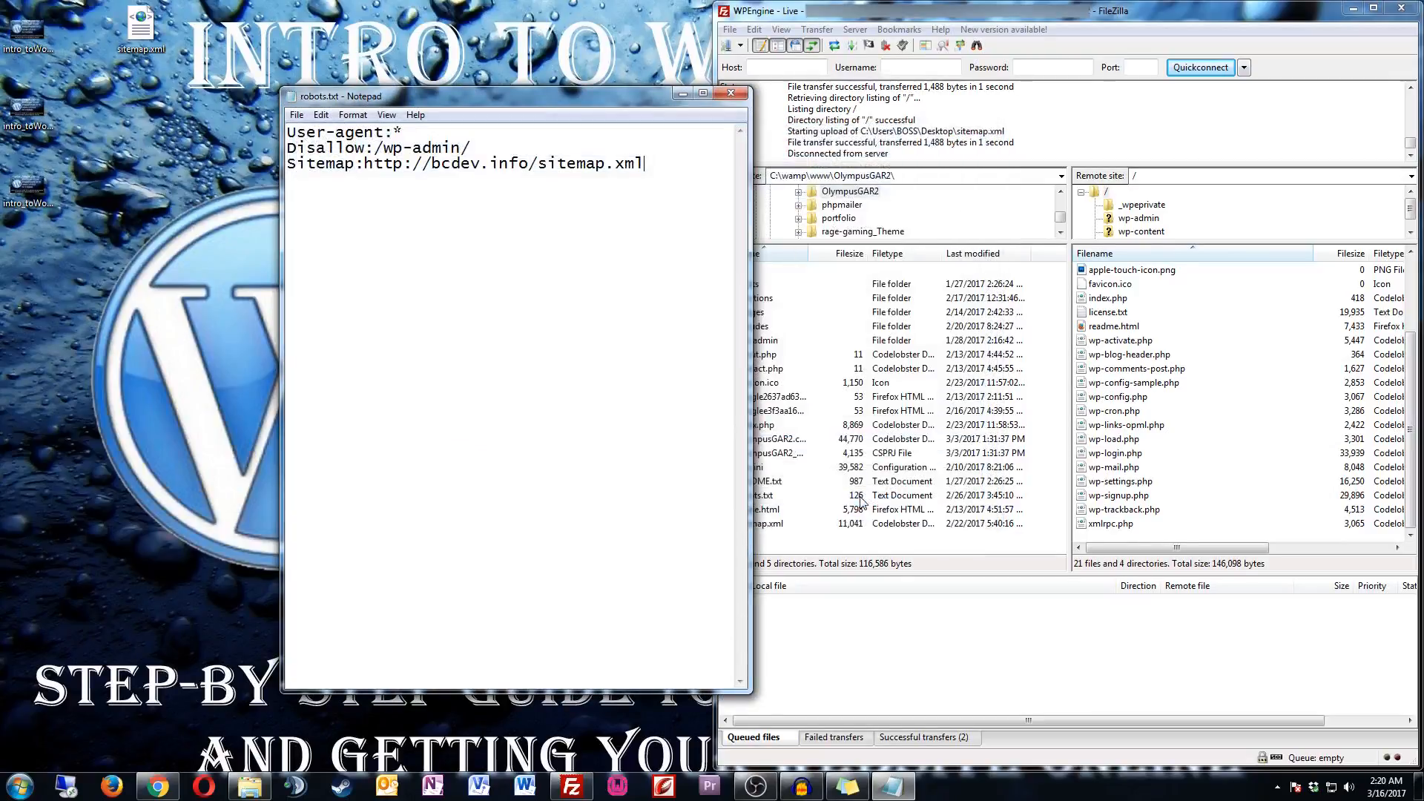
- Close Notepad and upload robots.txt from the desktop to the remote site's root folder in FileZilla
click(731, 97)
drag(28, 260, 1161, 438)
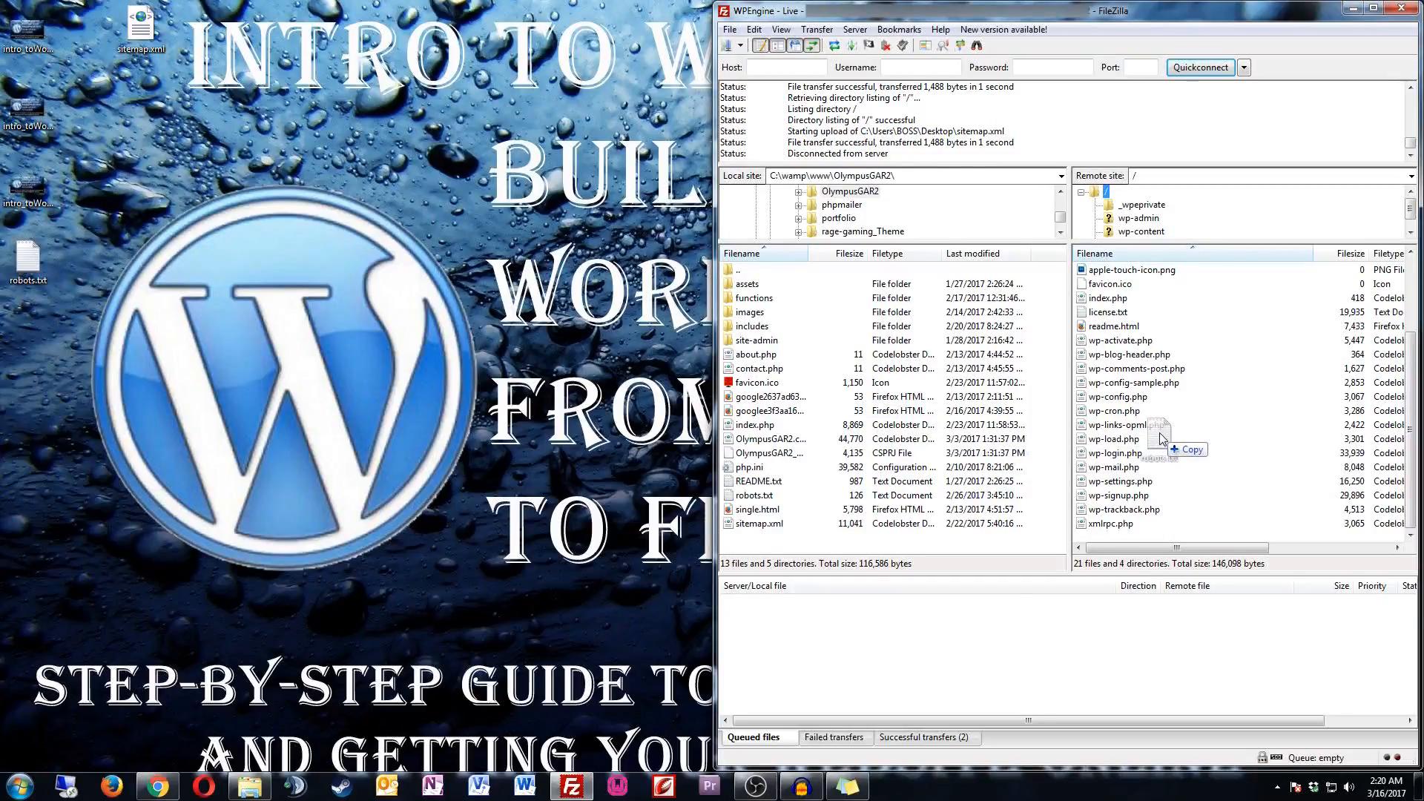
drag(1161, 437, 1162, 438)
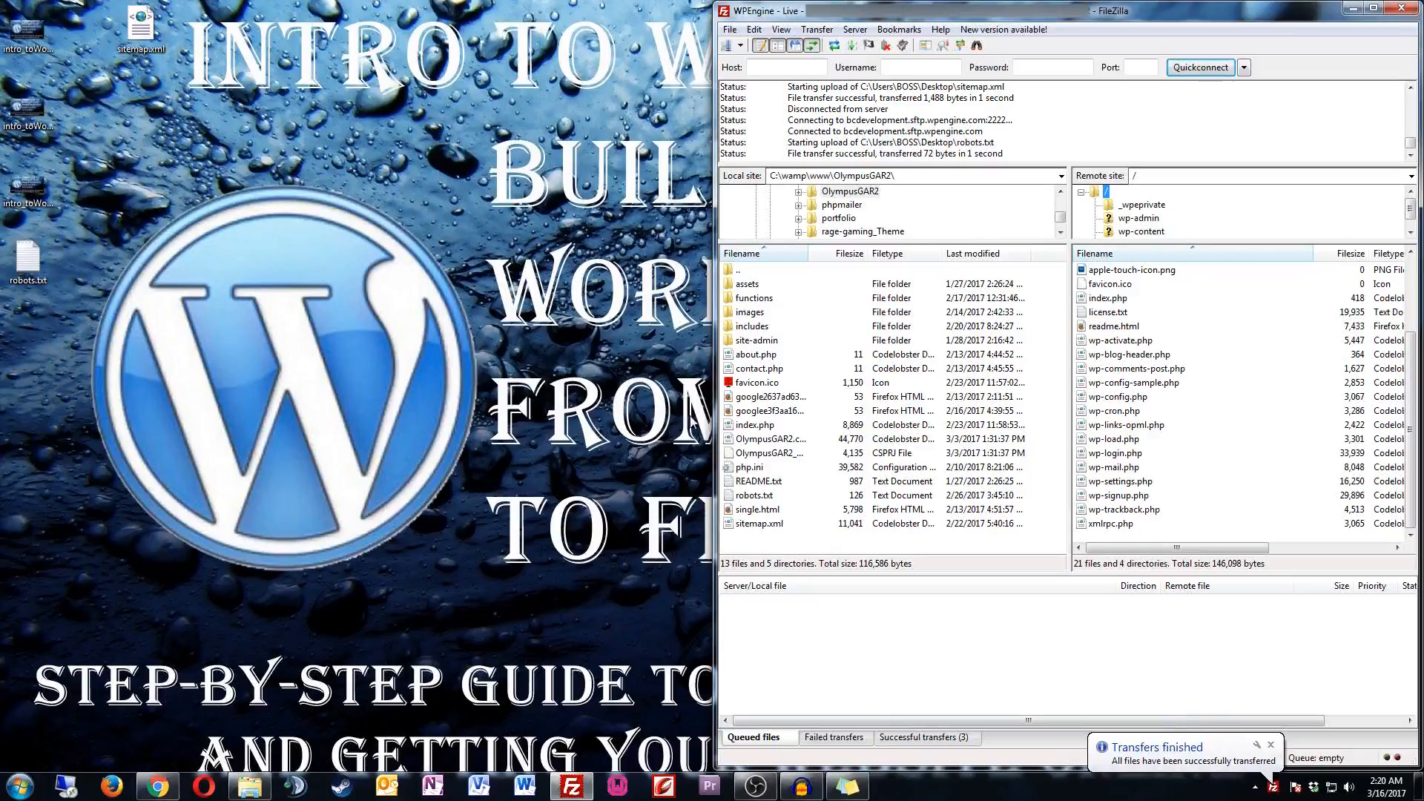
- Return to the maximized browser, close the XML-Sitemaps page, and open the site's "Building a WordPress Website From Start to Finish – Overview" post for editing
click(162, 793)
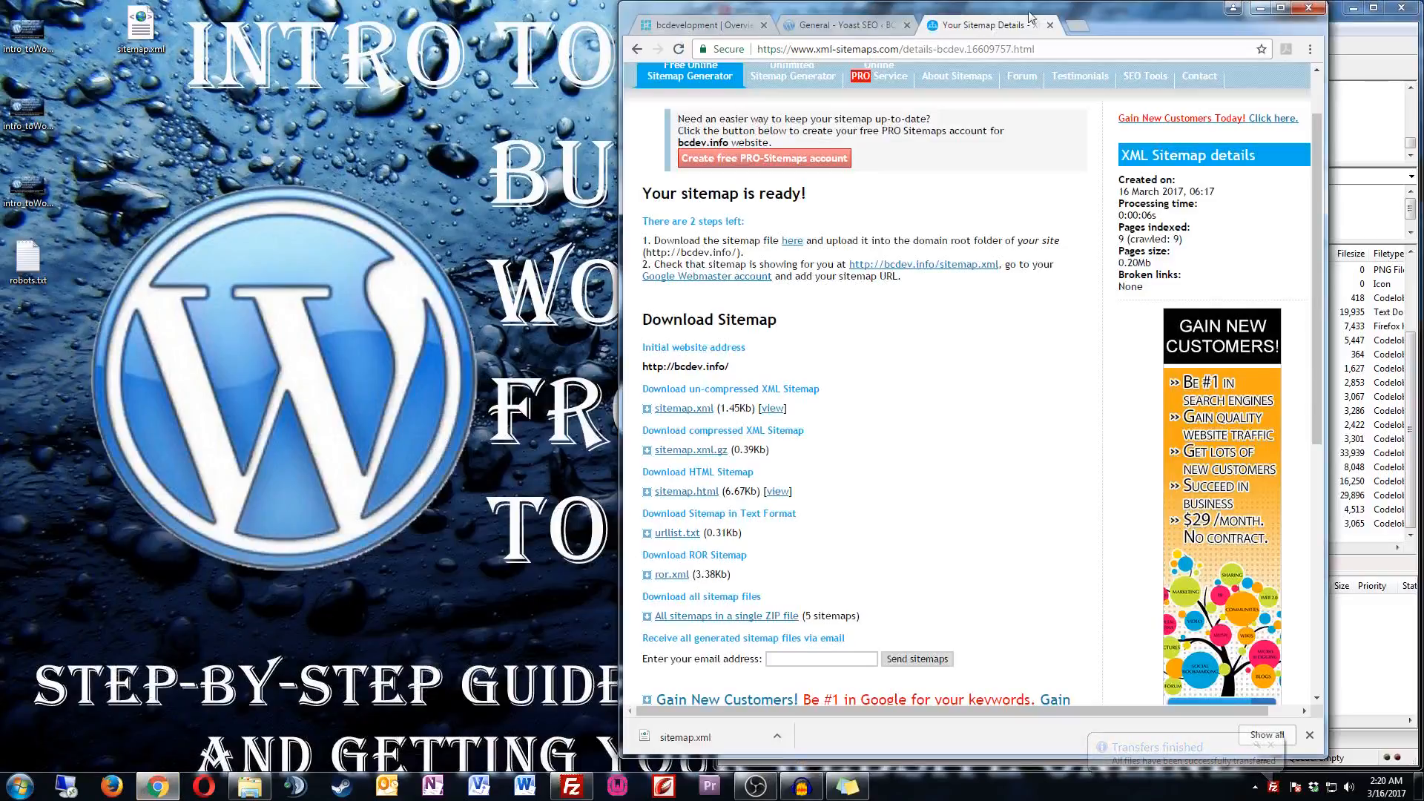
click(1286, 9)
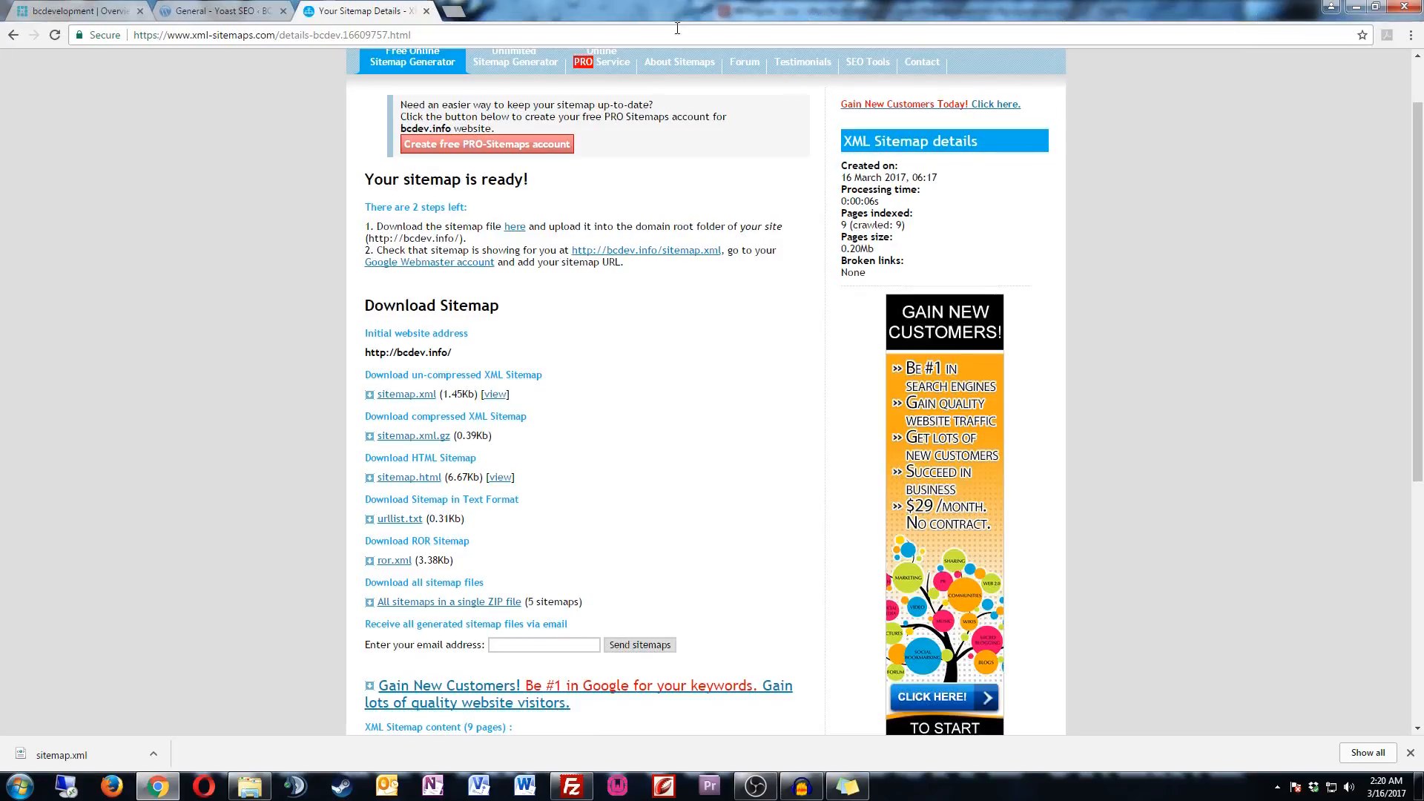
click(426, 11)
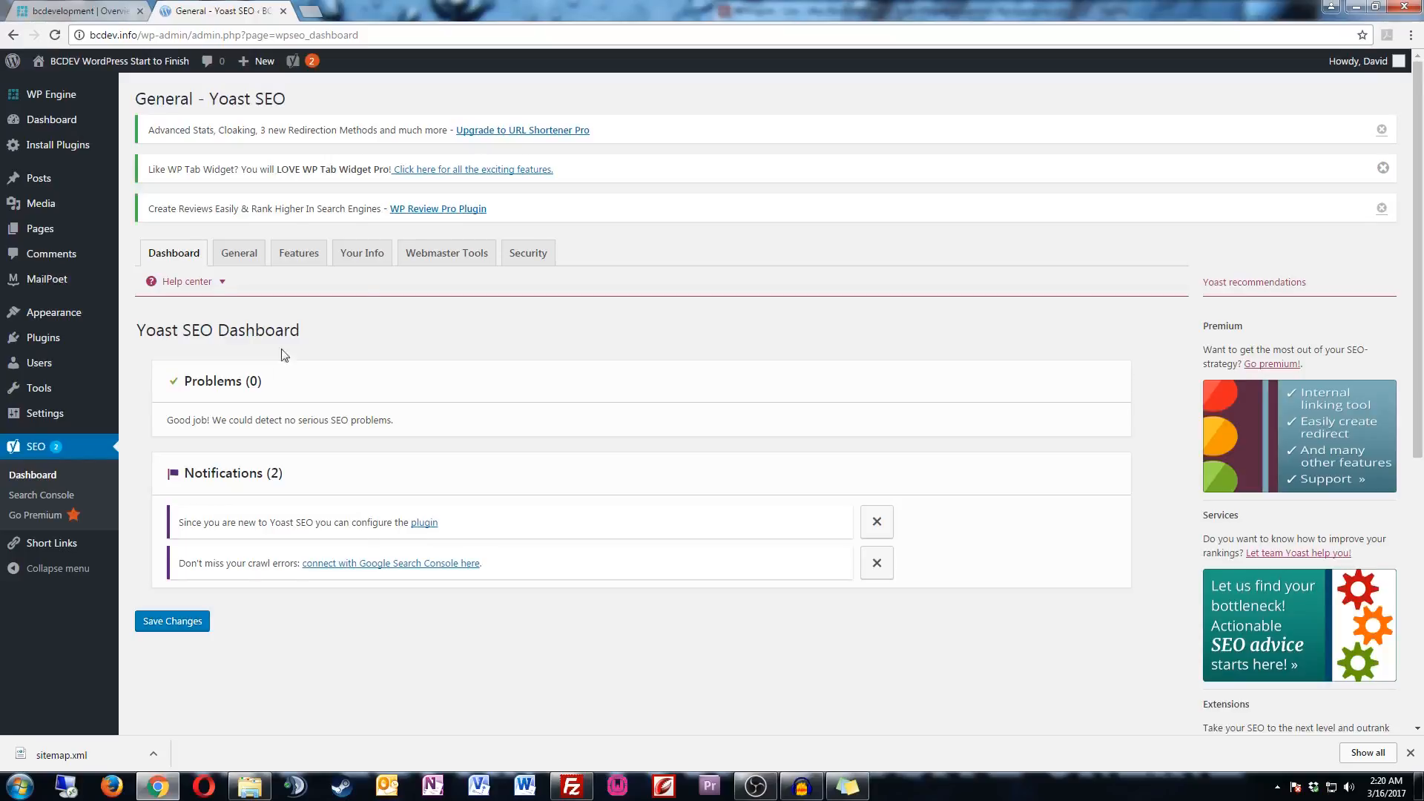
click(146, 59)
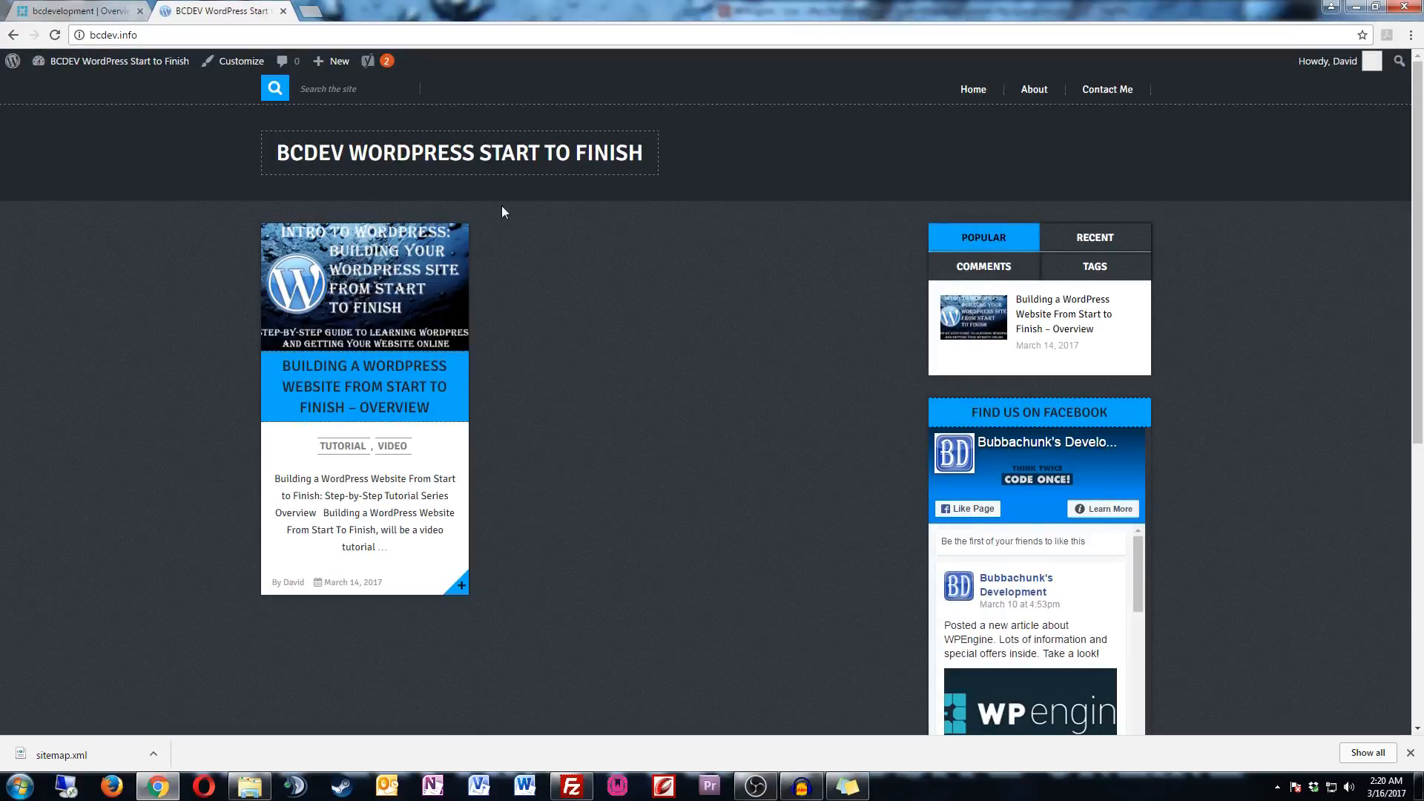
click(374, 296)
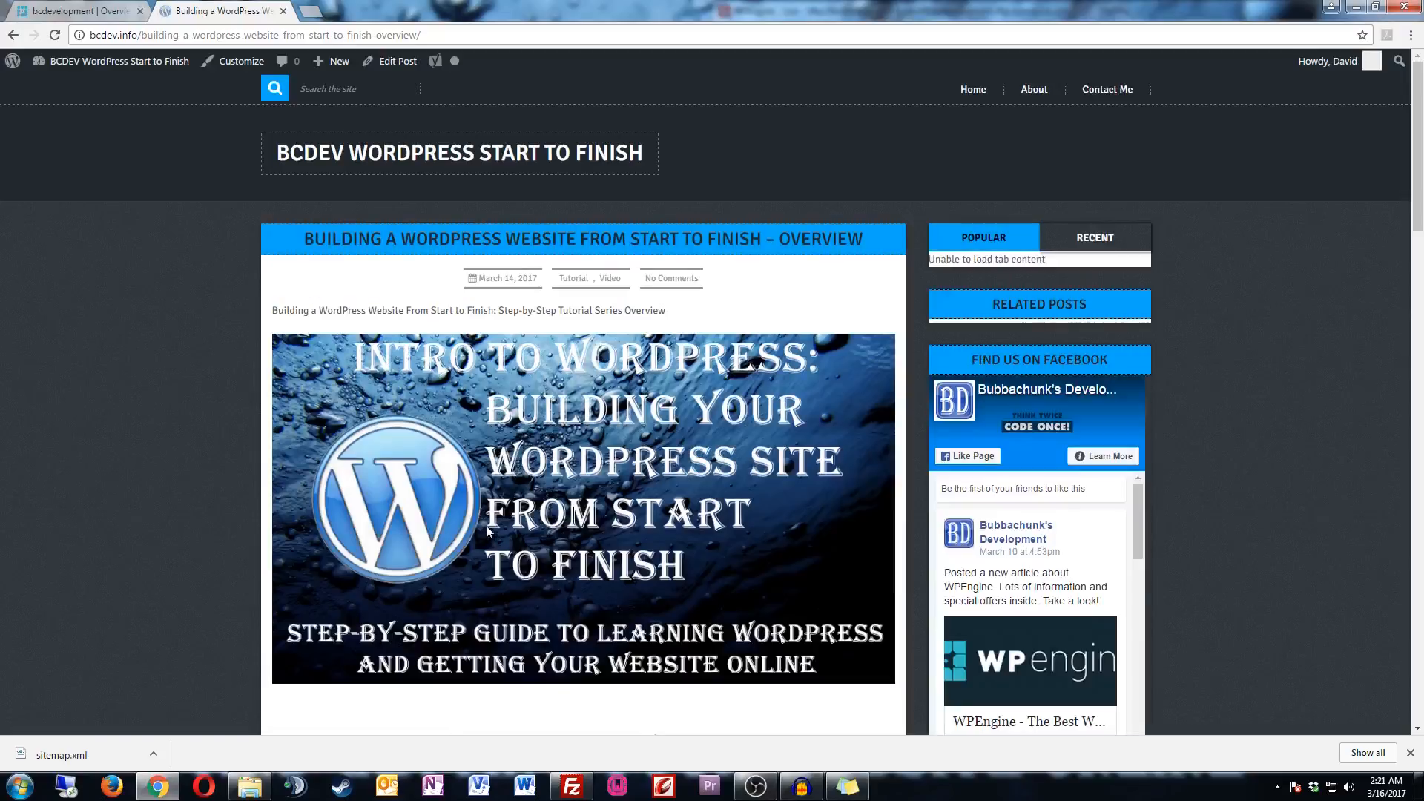
click(395, 64)
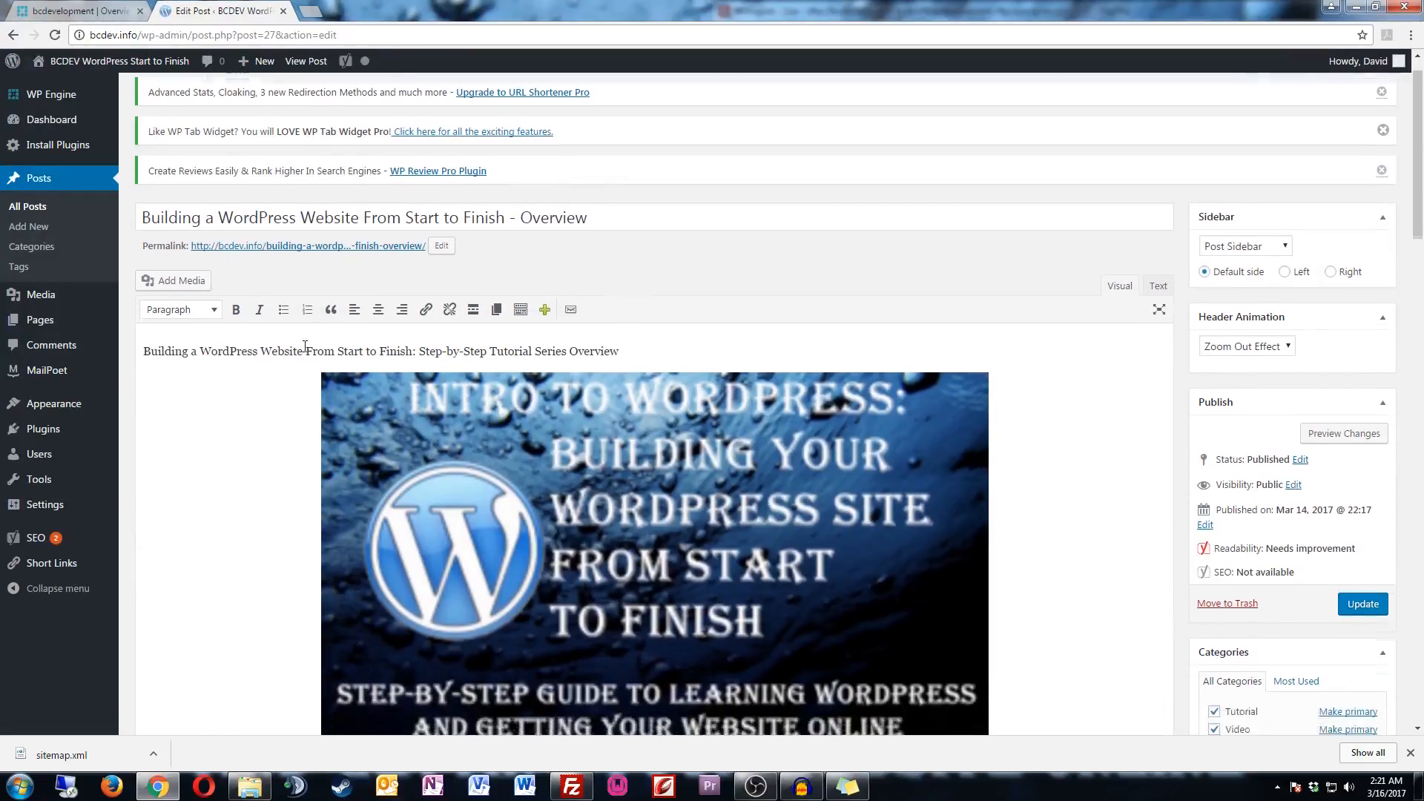
- Copy "Building a WordPress Website" from the post title and use it as the post's Yoast SEO focus keyword
scroll(215, 366, down, 8)
scroll(212, 366, down, 15)
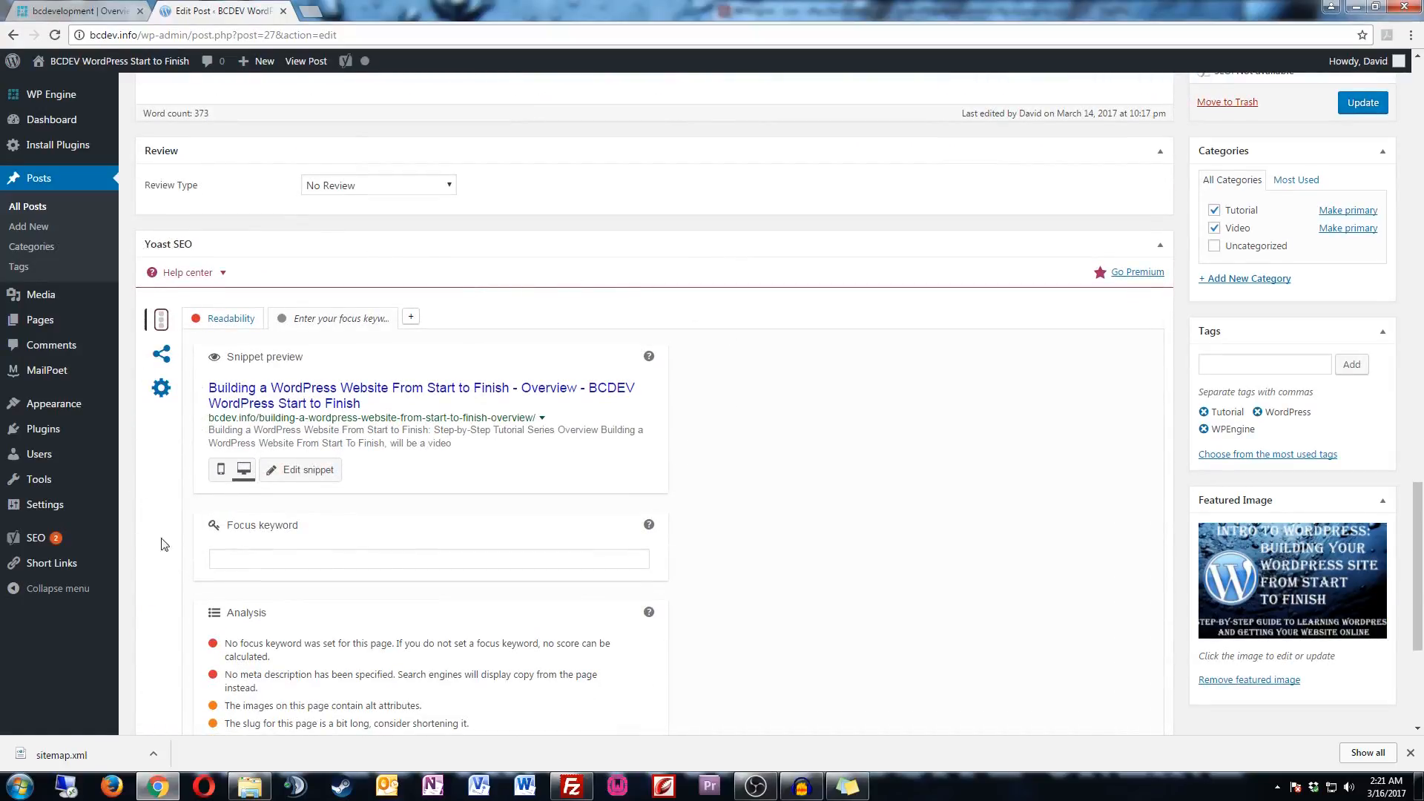
scroll(176, 531, down, 1)
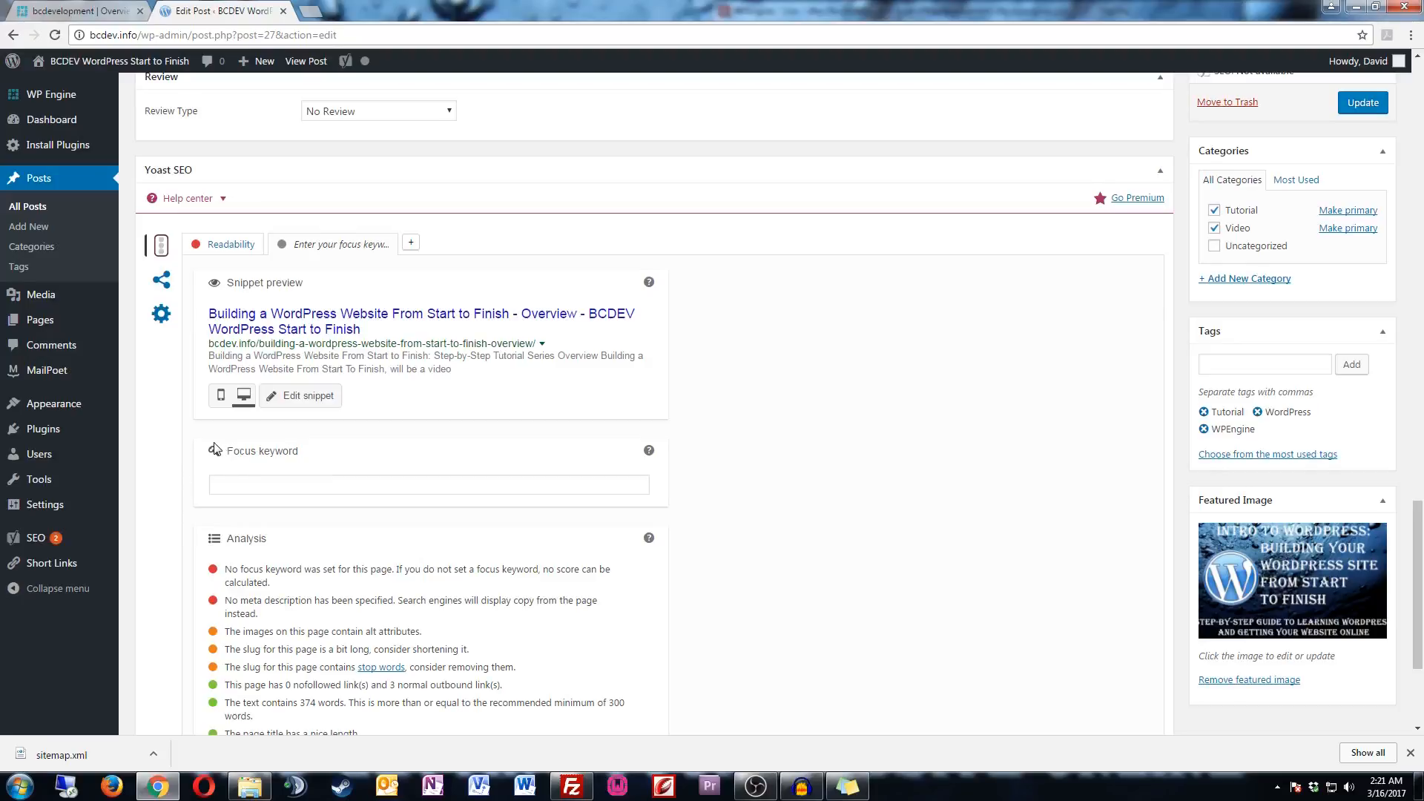
scroll(247, 453, up, 7)
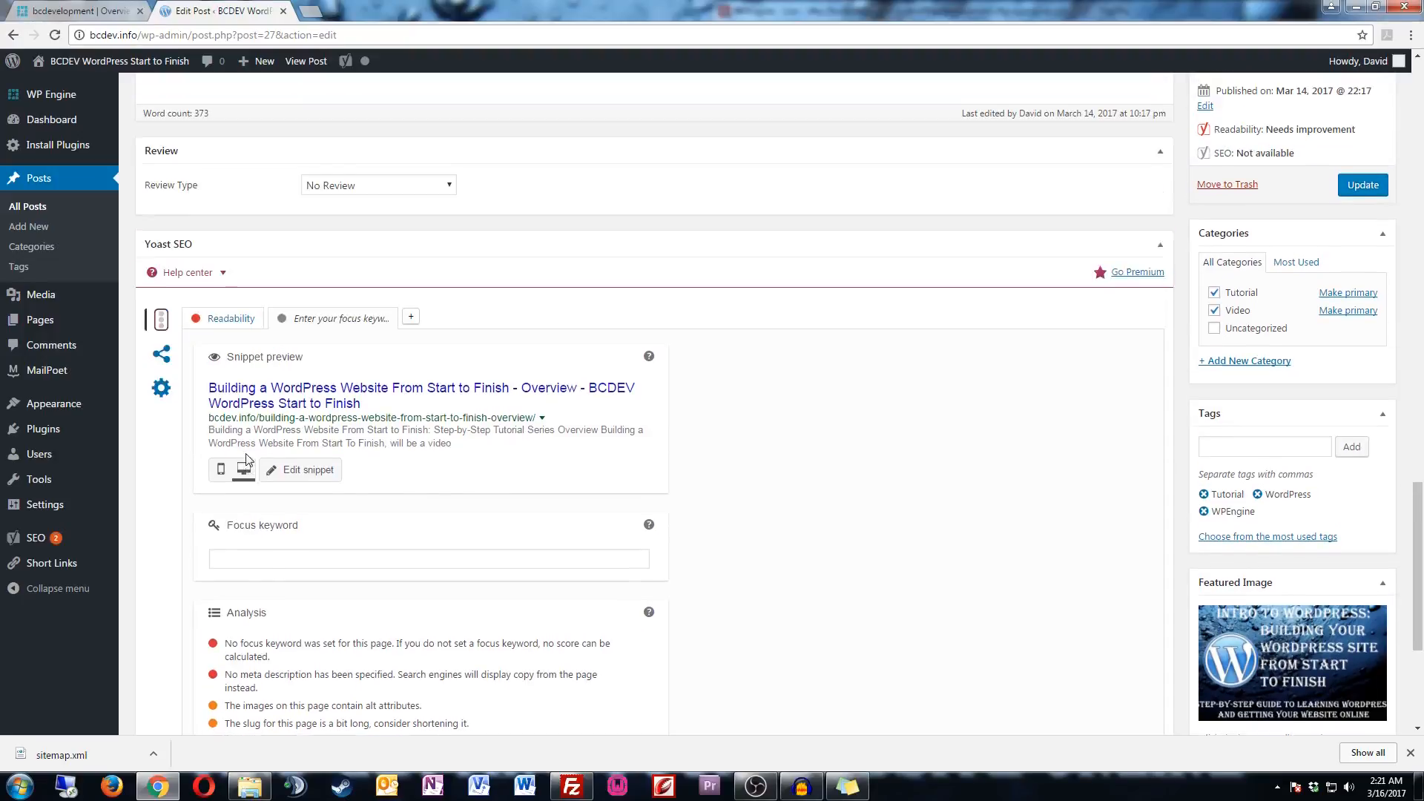
scroll(247, 453, up, 10)
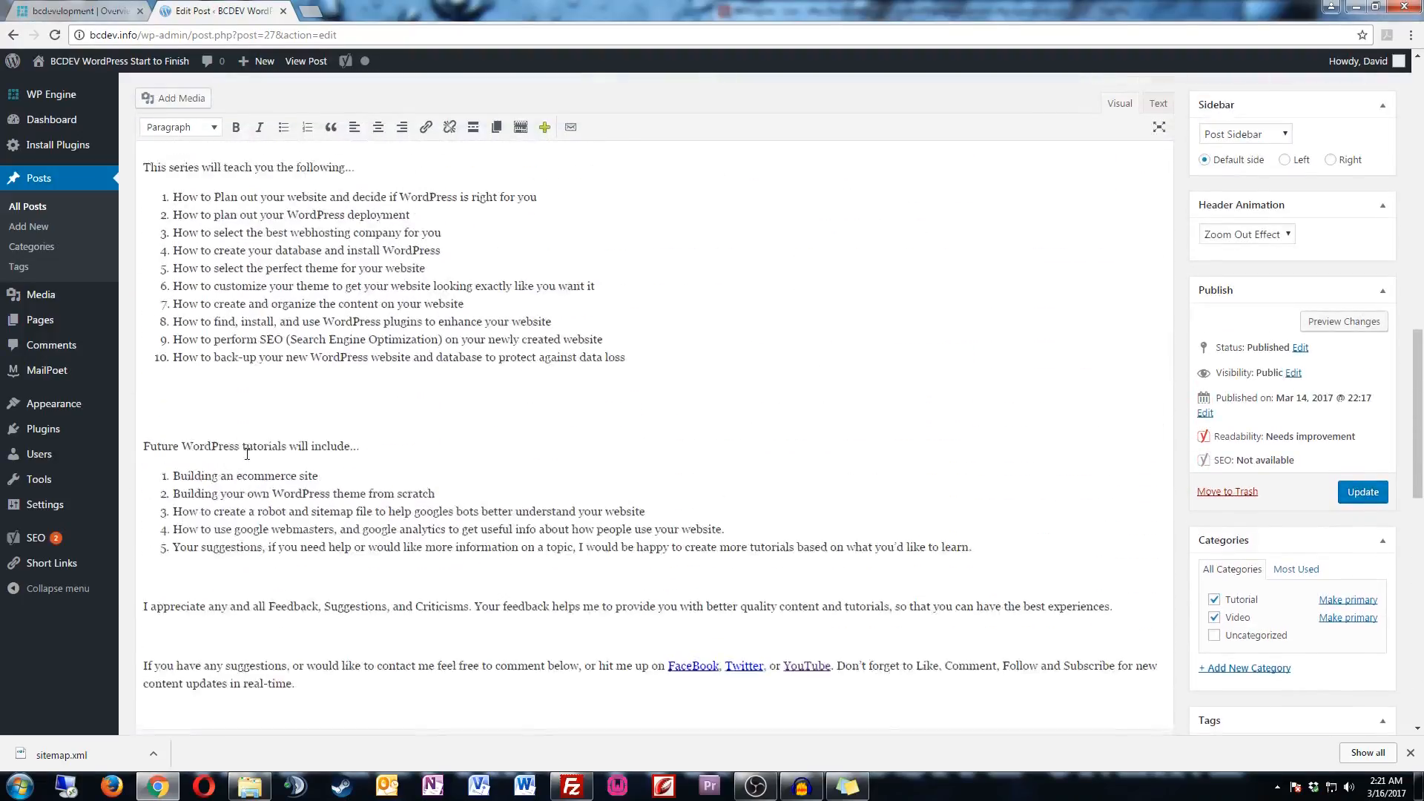
scroll(247, 453, up, 6)
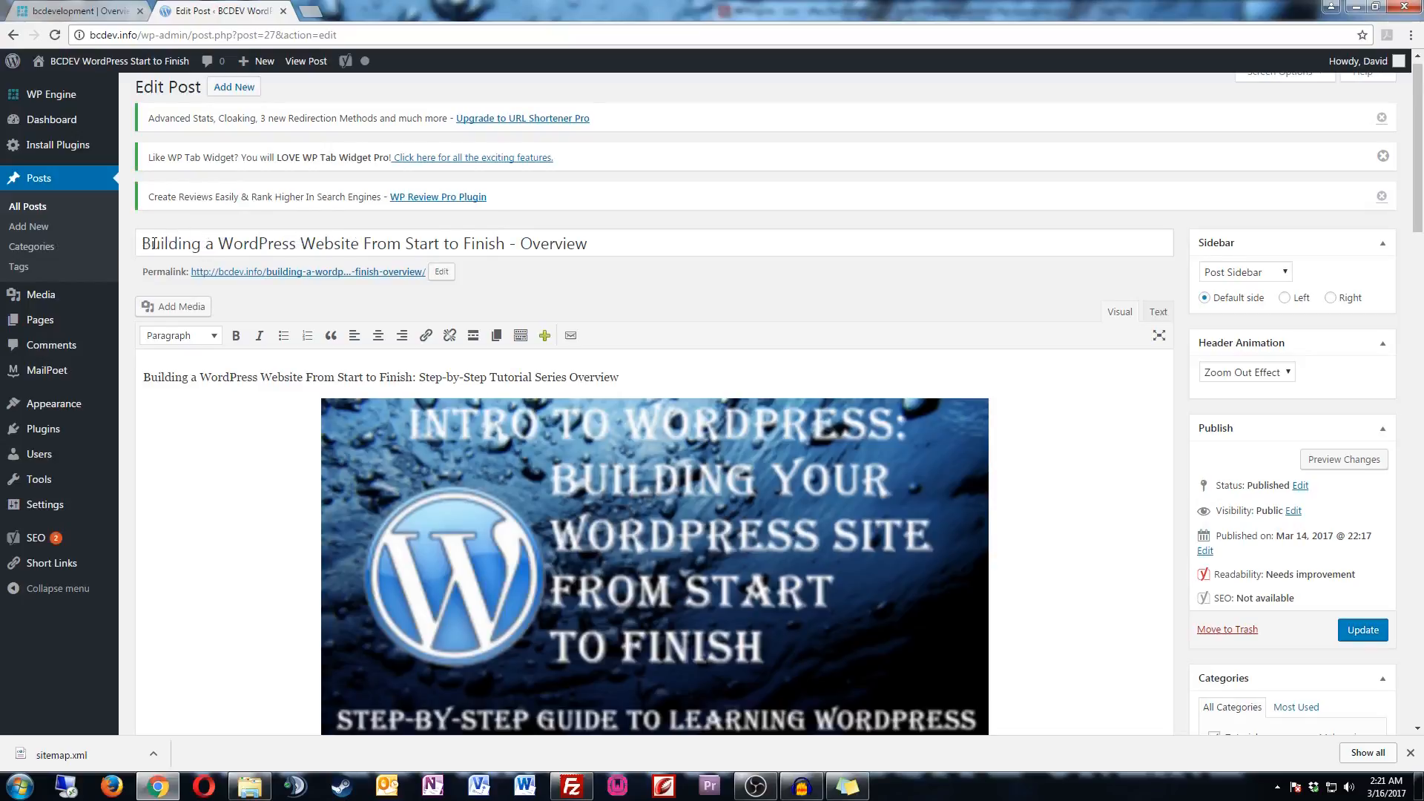
drag(141, 244, 362, 243)
right_click(359, 245)
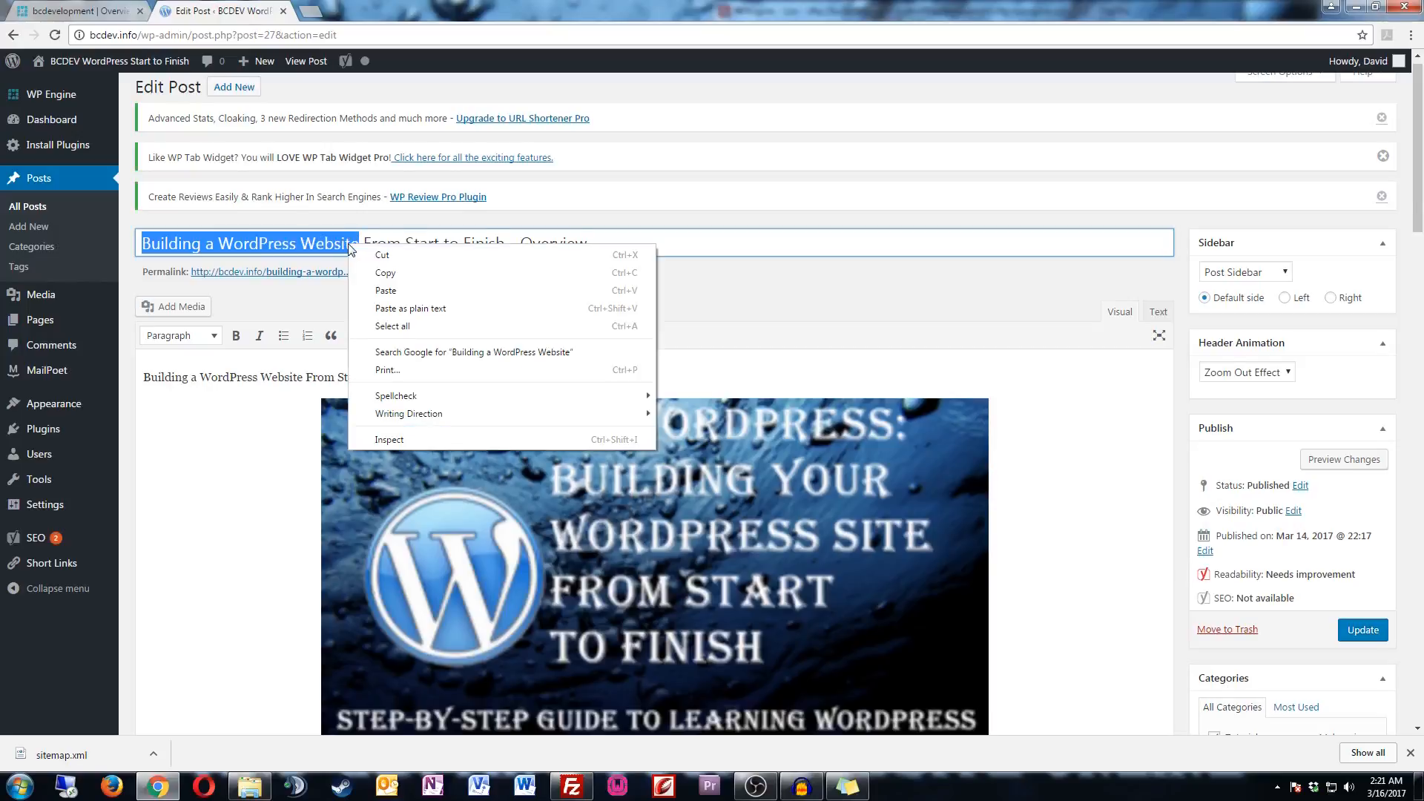
click(382, 277)
scroll(246, 309, down, 8)
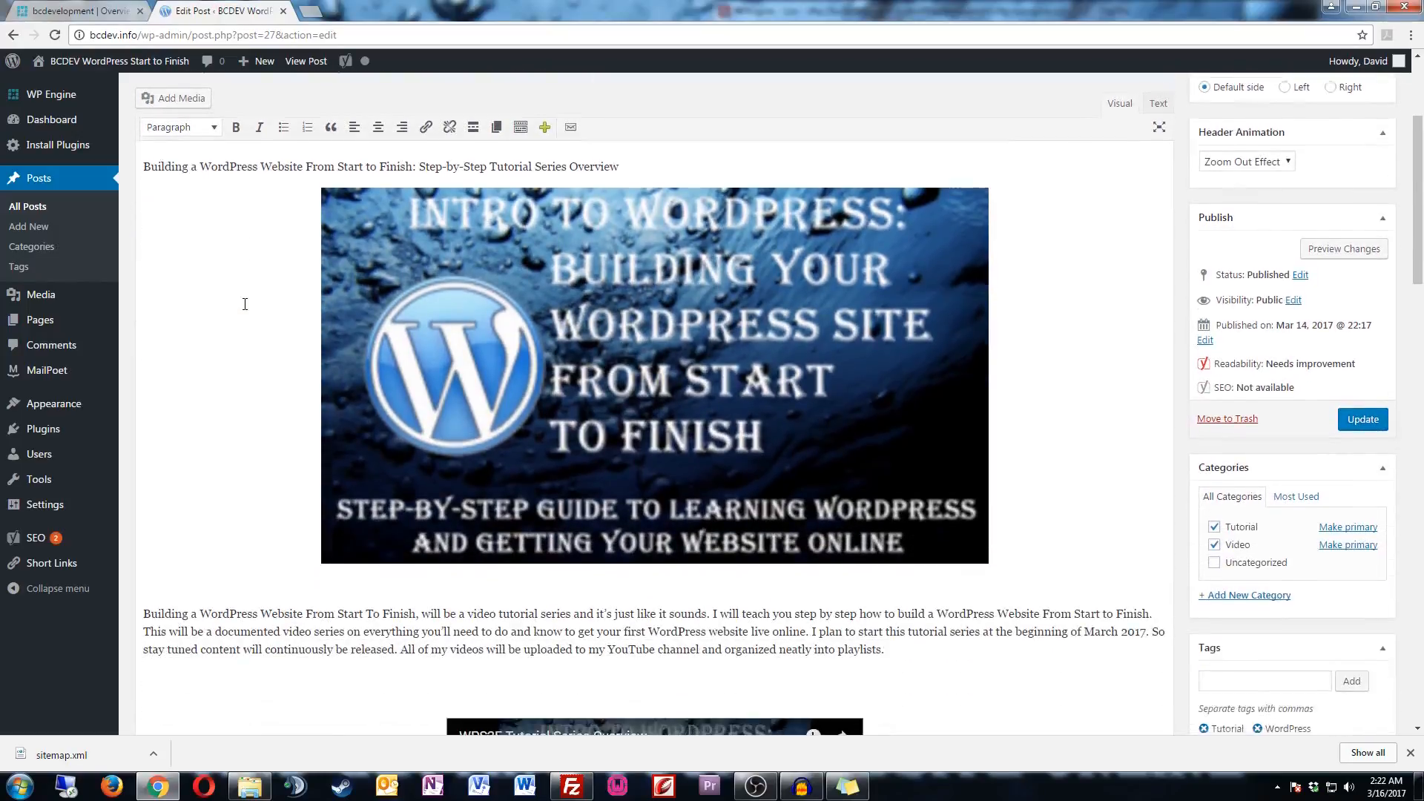
scroll(245, 304, down, 15)
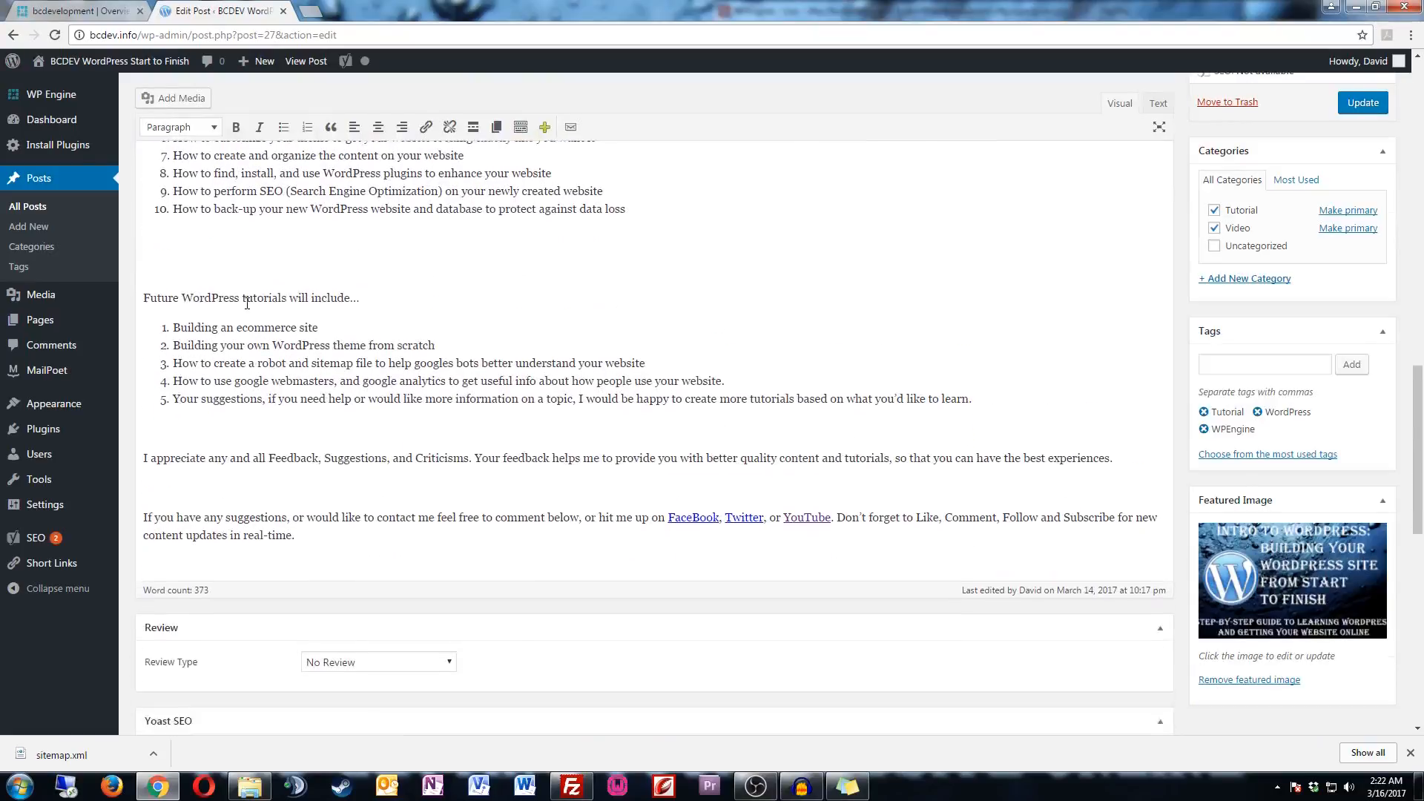
click(248, 484)
right_click(247, 487)
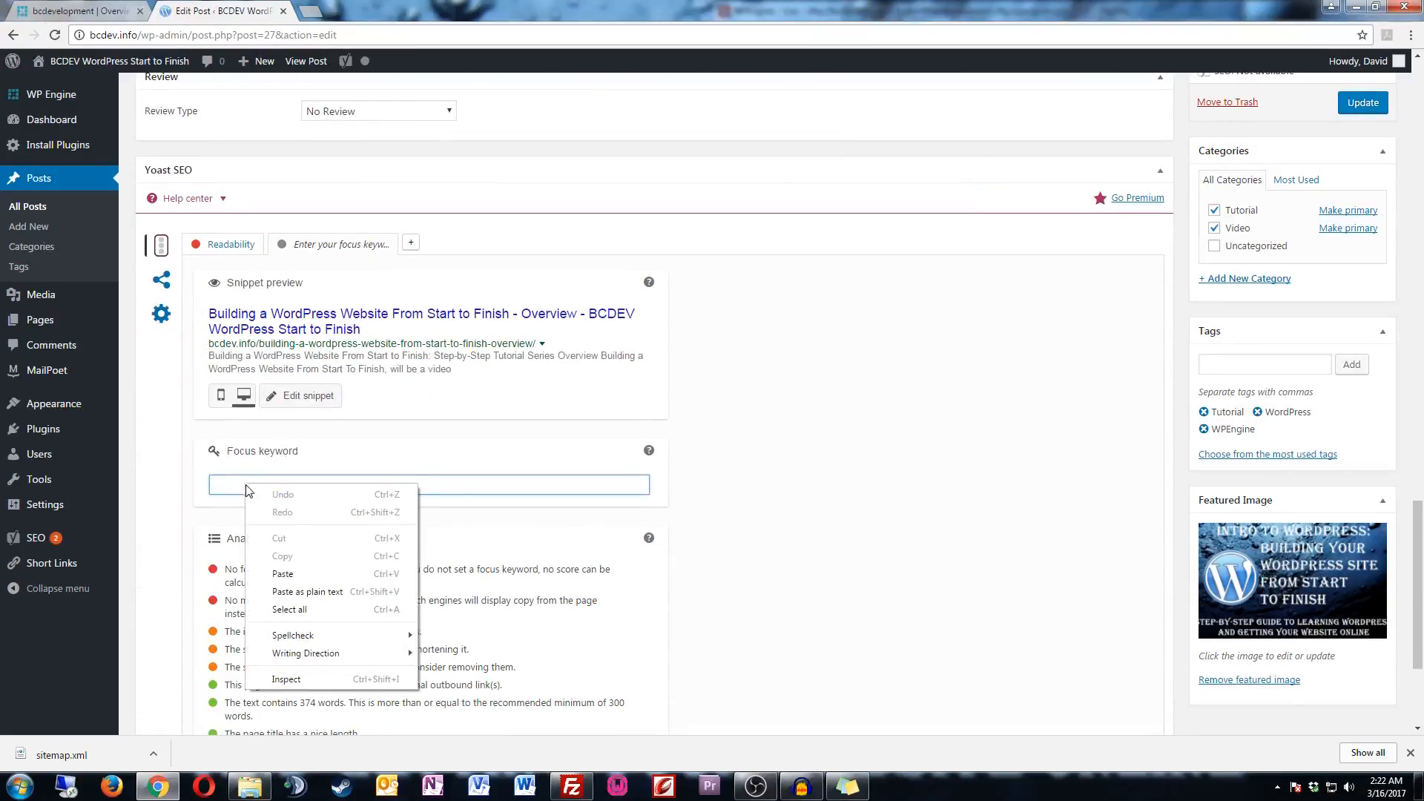
click(283, 574)
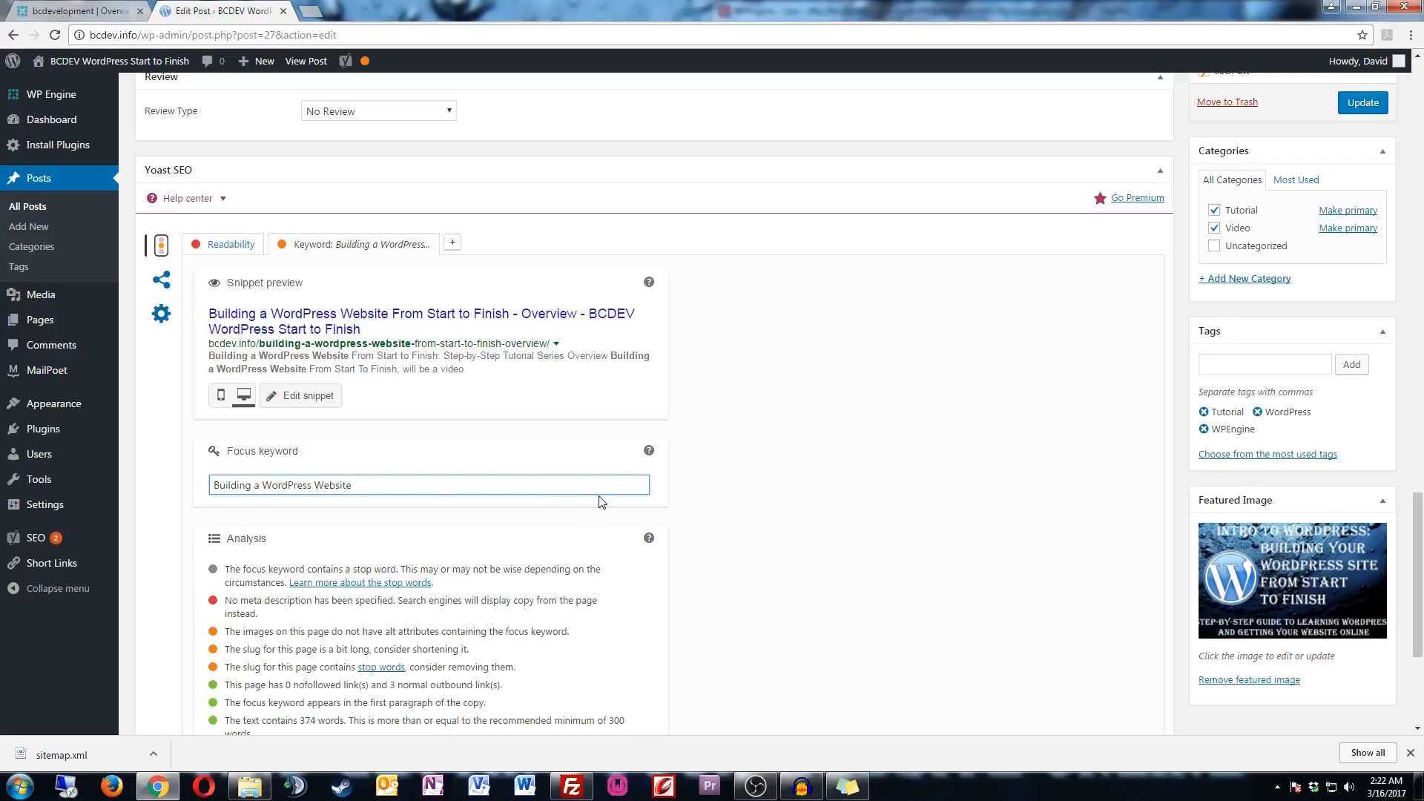
- Set the featured image's alt text to "Building a WordPress Website", append the same phrase to its title, and apply the featured image
scroll(601, 502, down, 3)
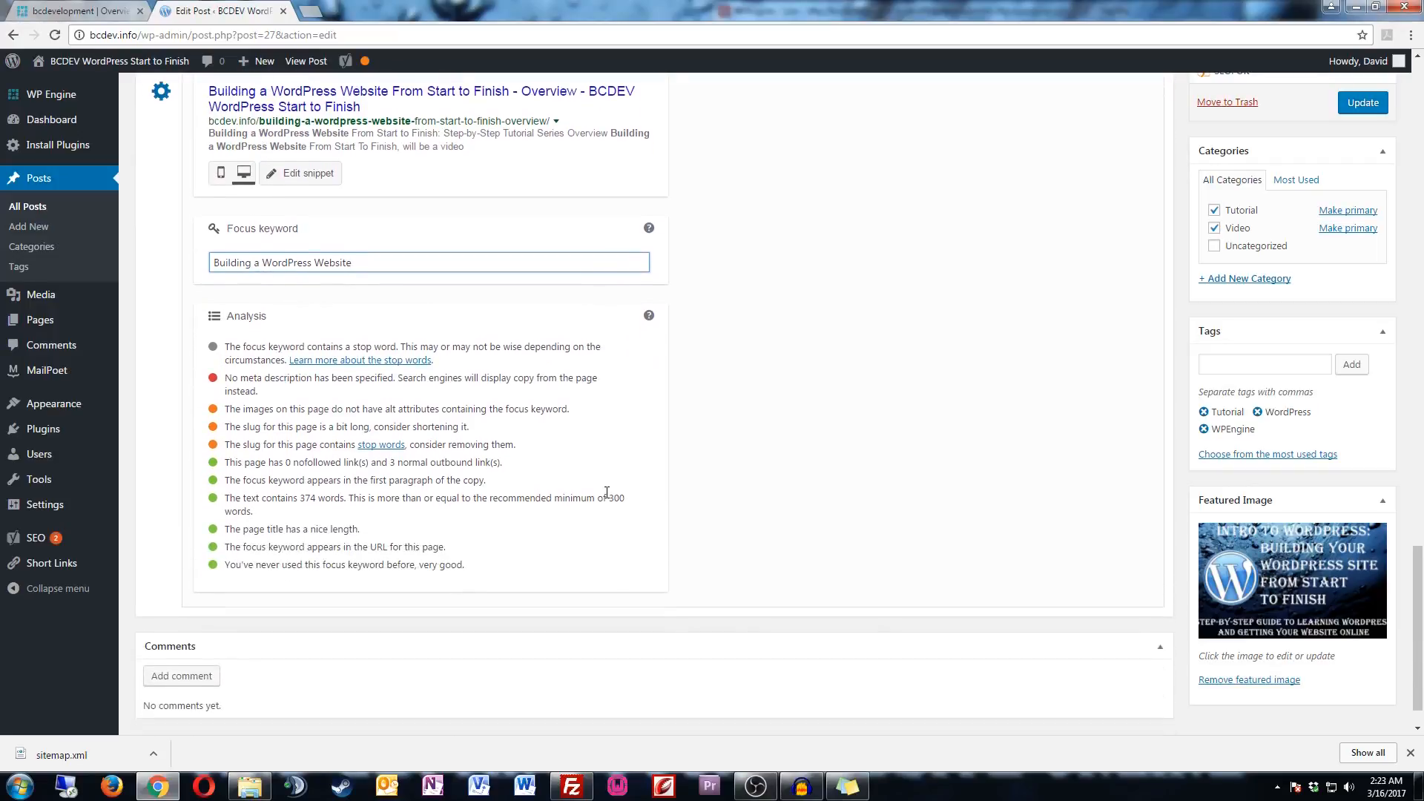
scroll(608, 496, up, 1)
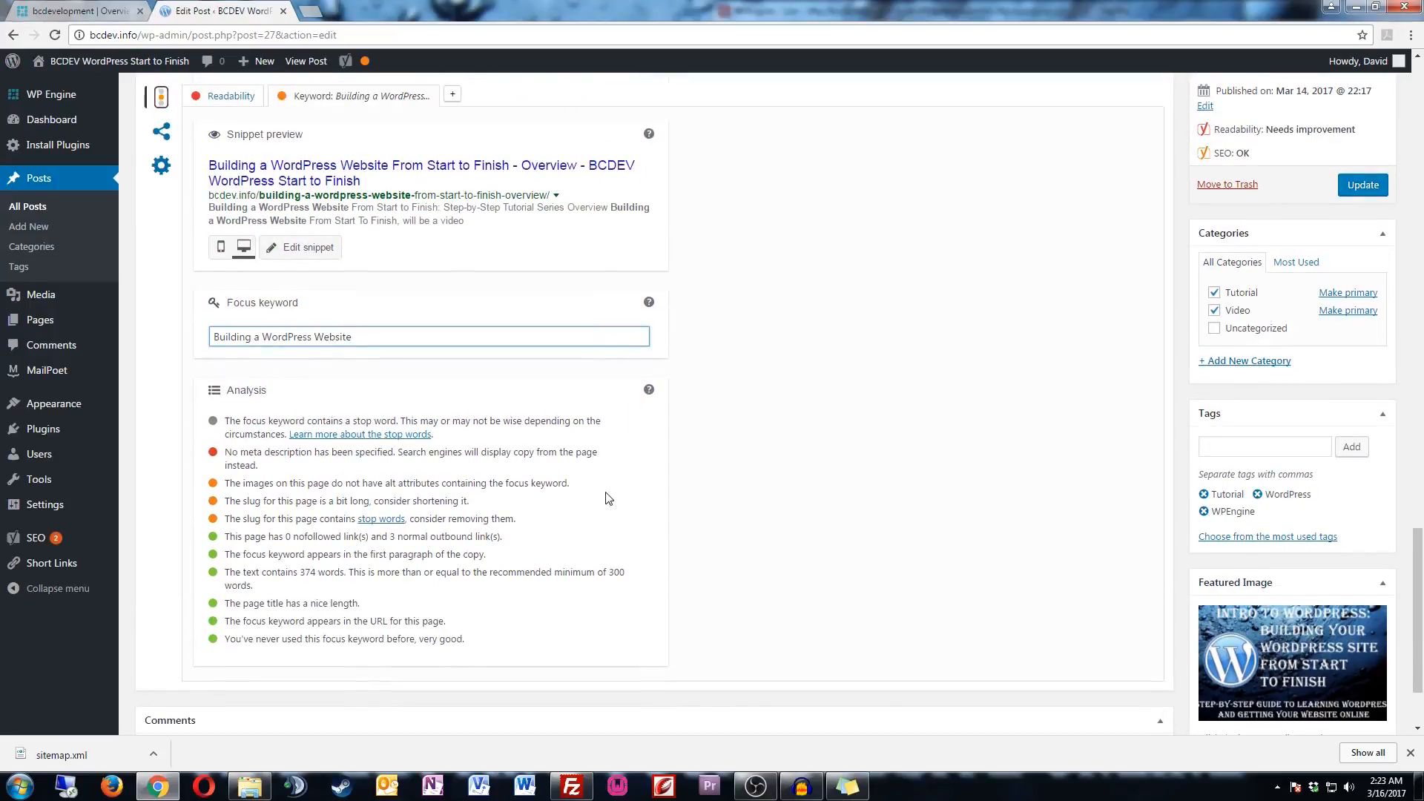
scroll(608, 498, down, 1)
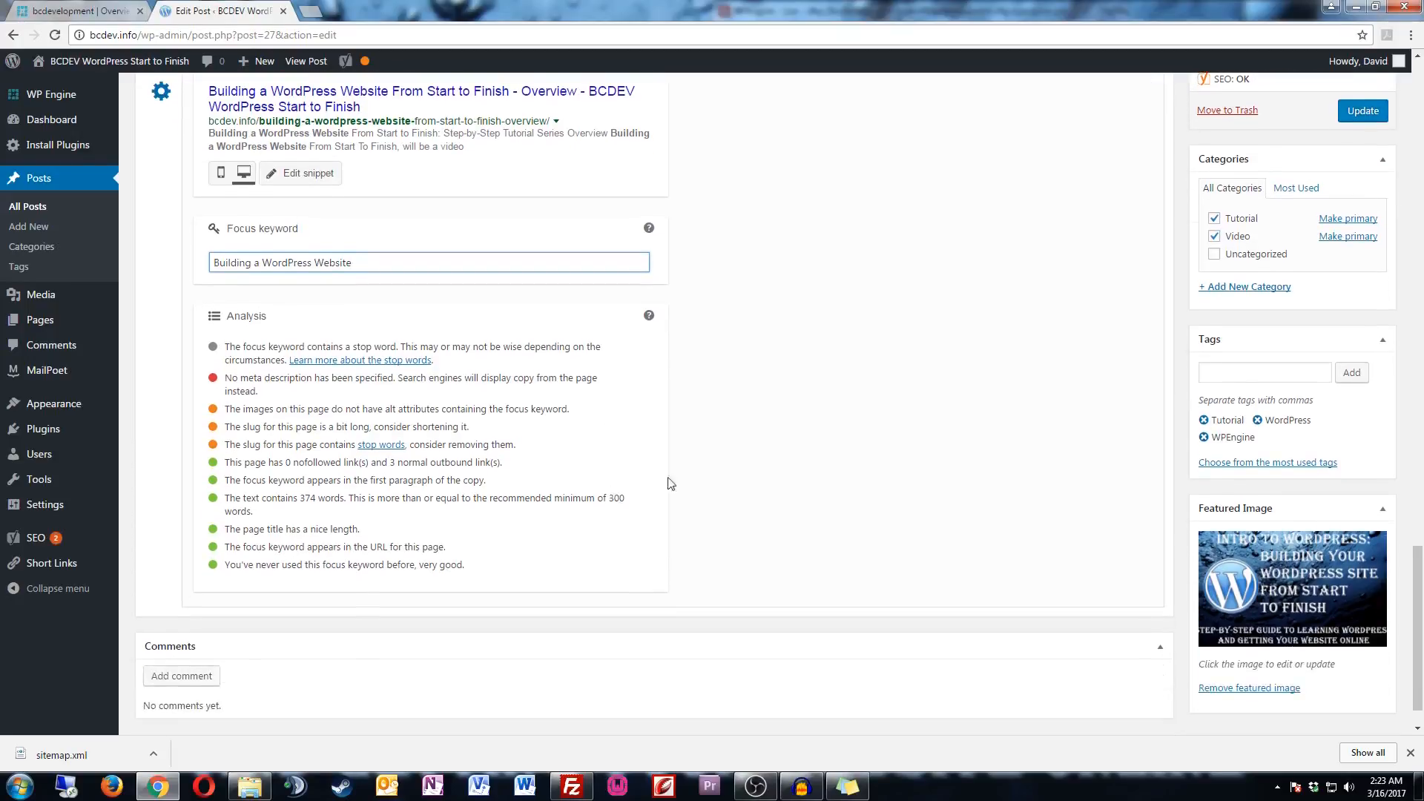
click(1228, 599)
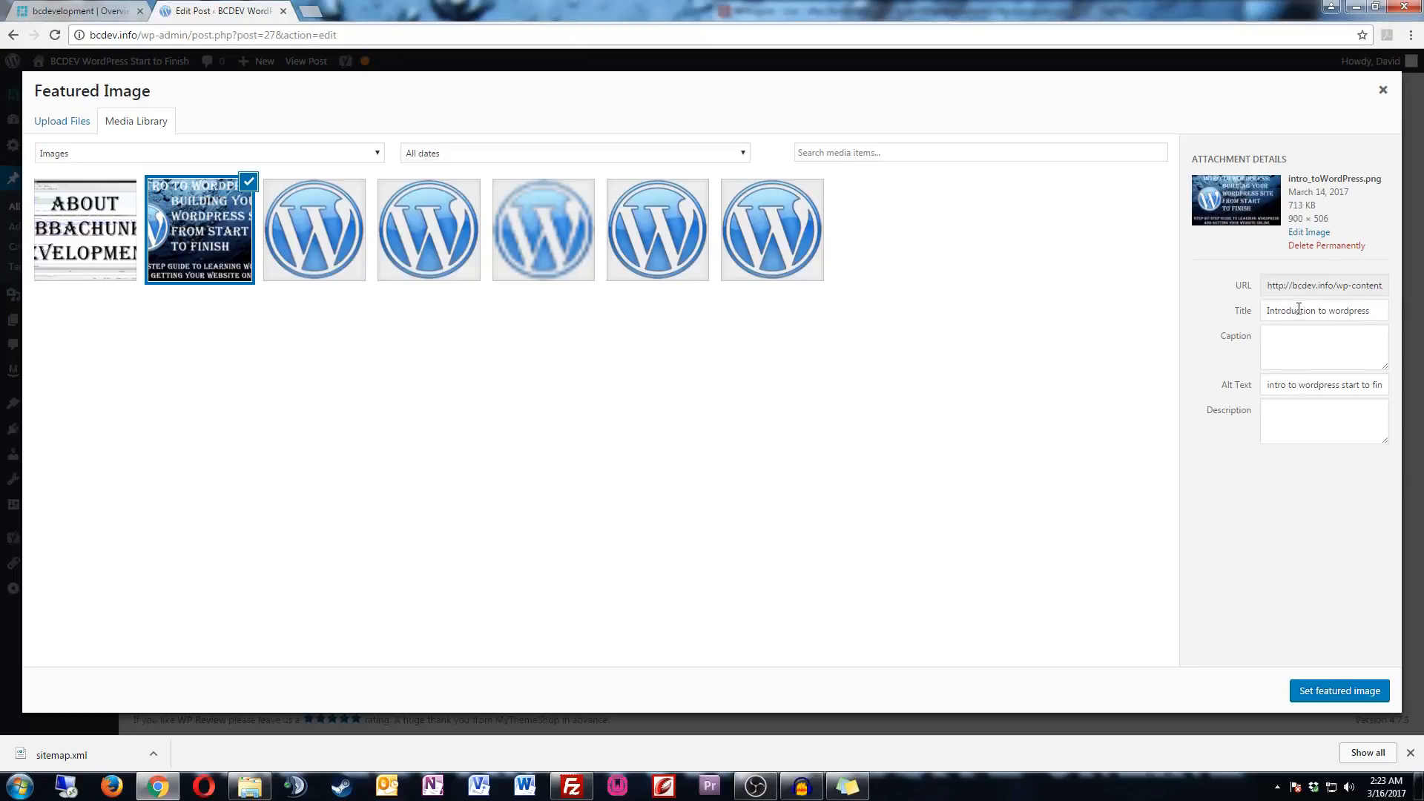
double_click(1305, 385)
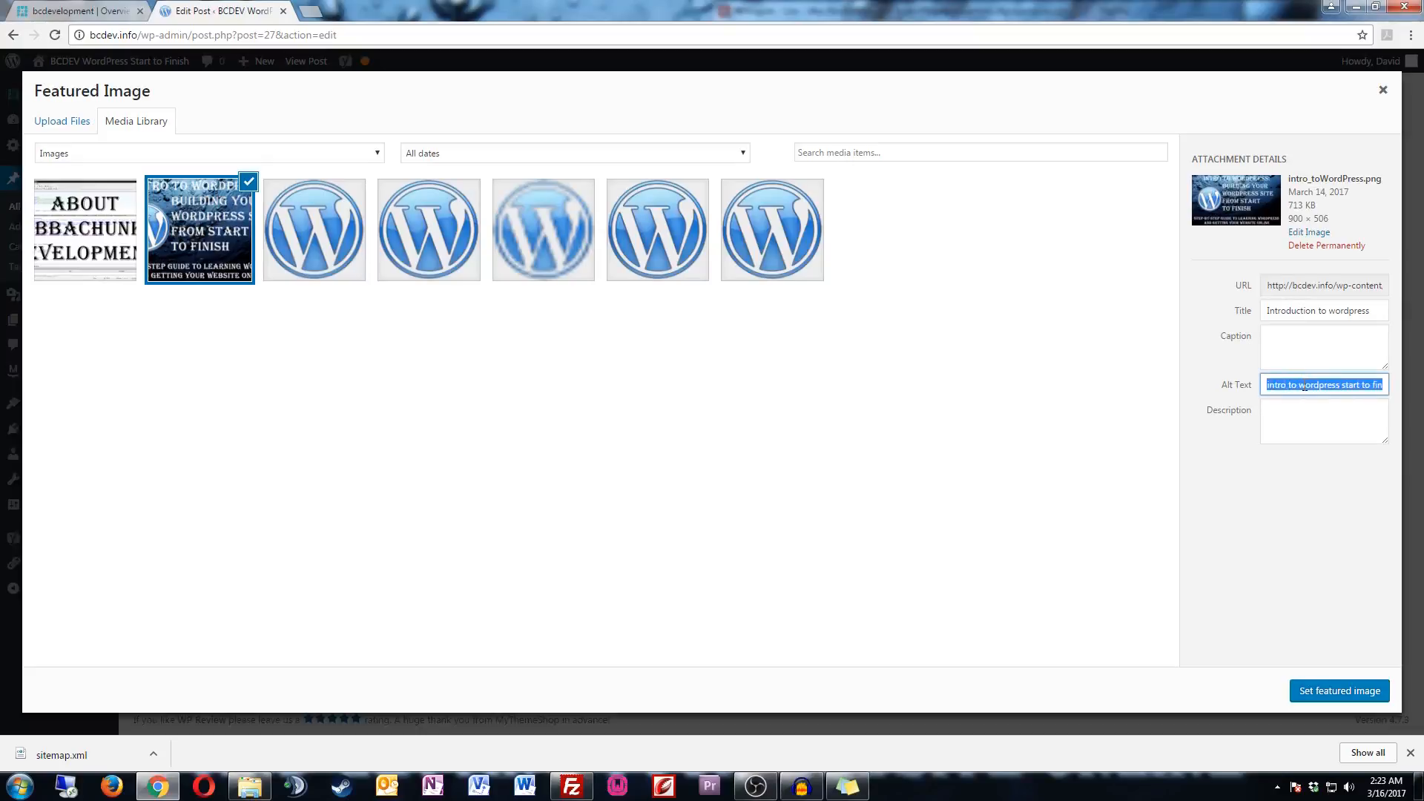
key(ctrl+v)
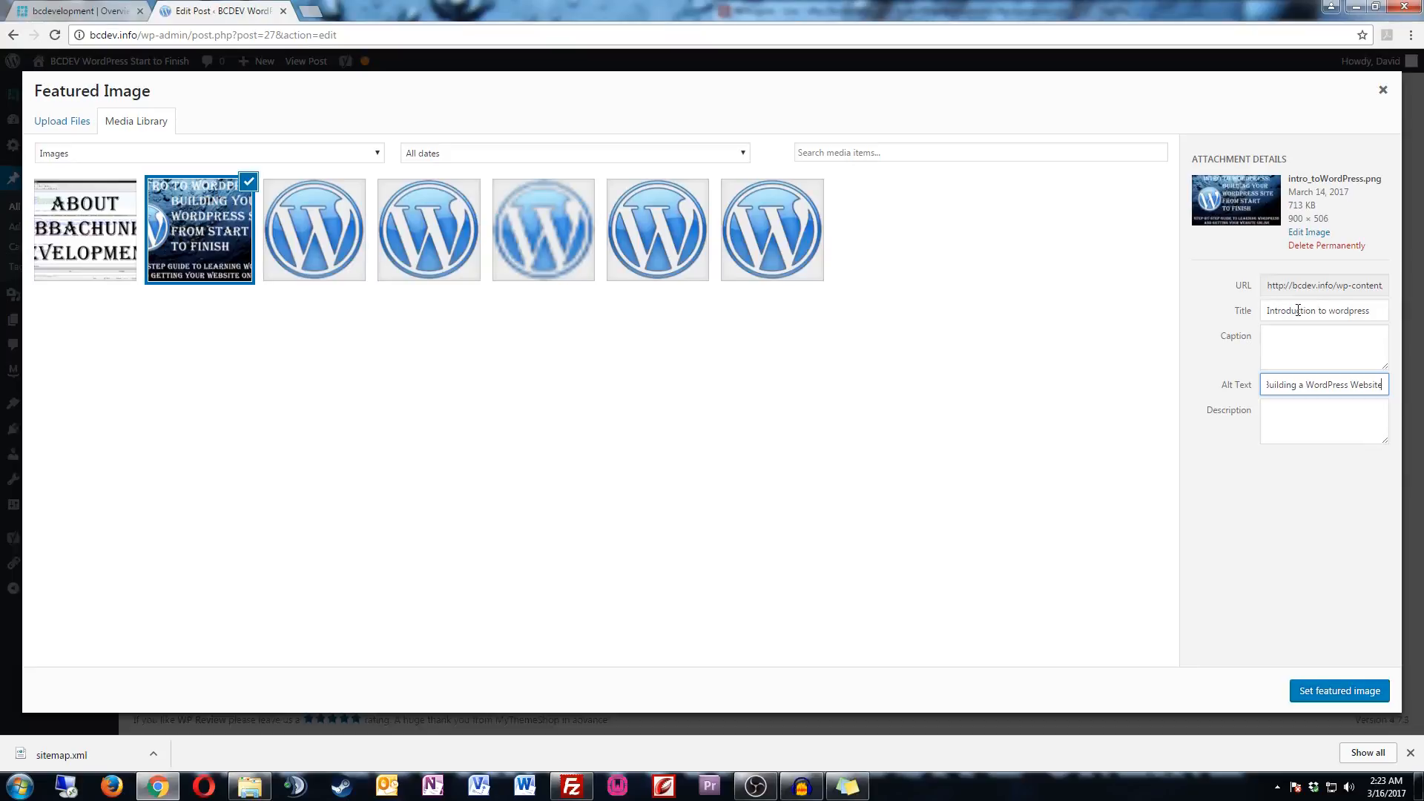
click(1372, 310)
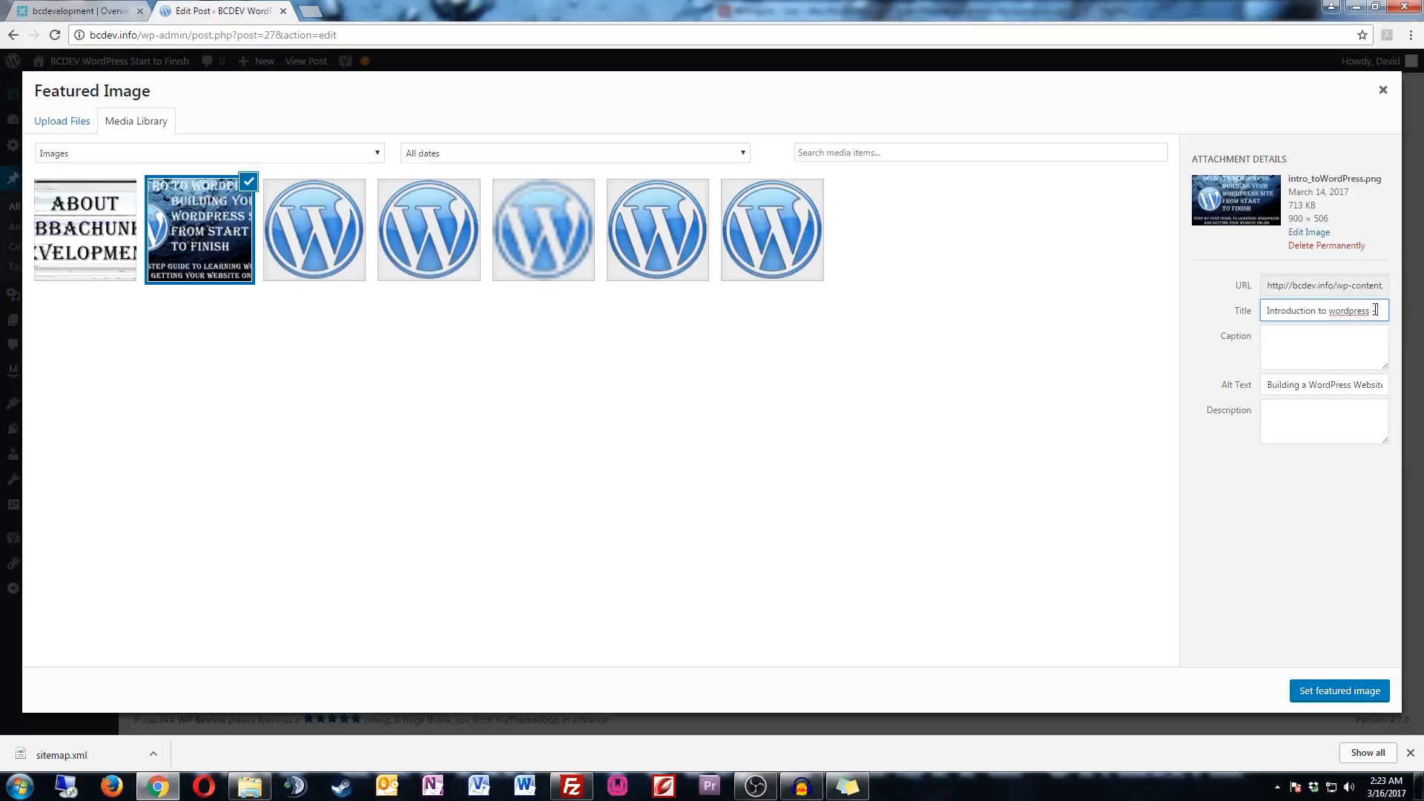
key(ctrl+v)
click(1332, 697)
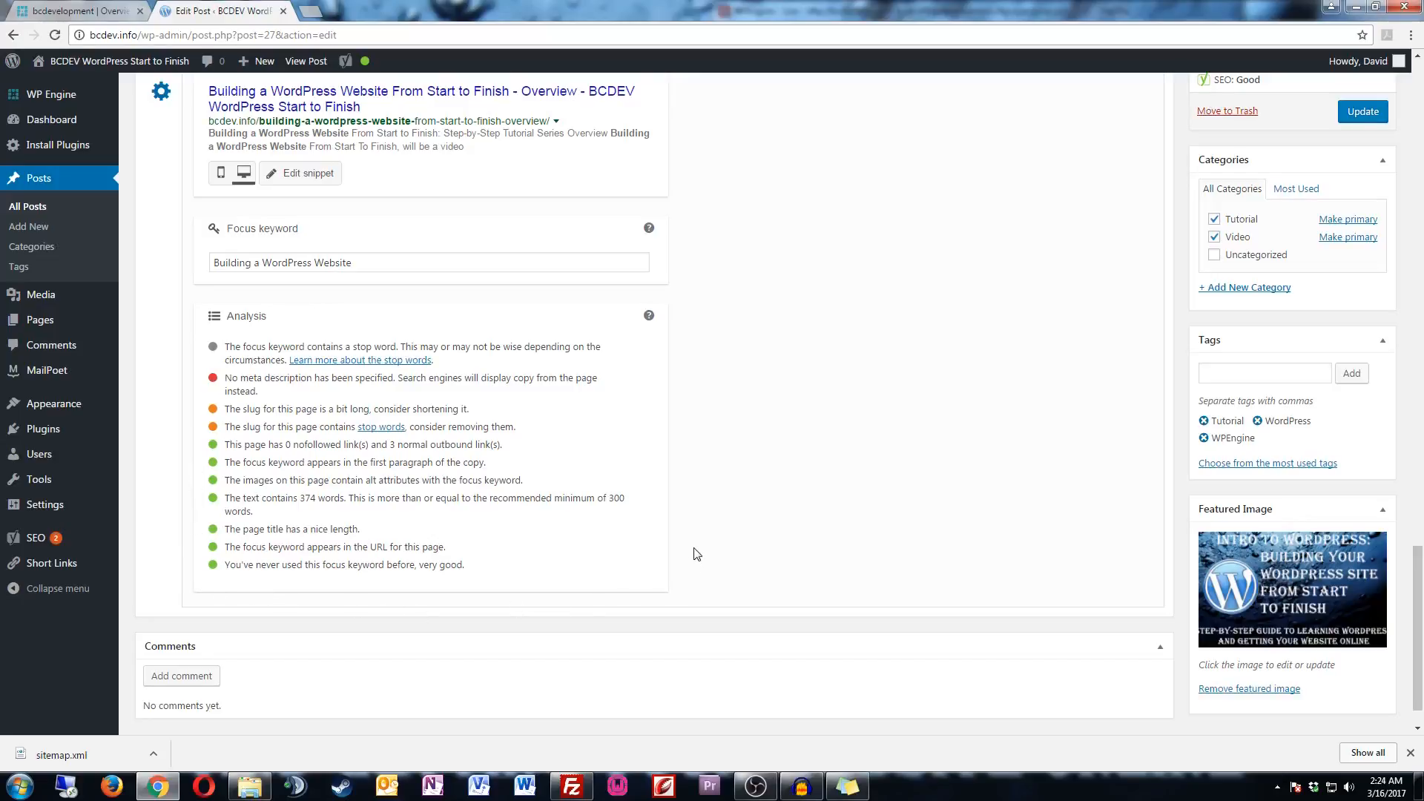
scroll(748, 467, up, 3)
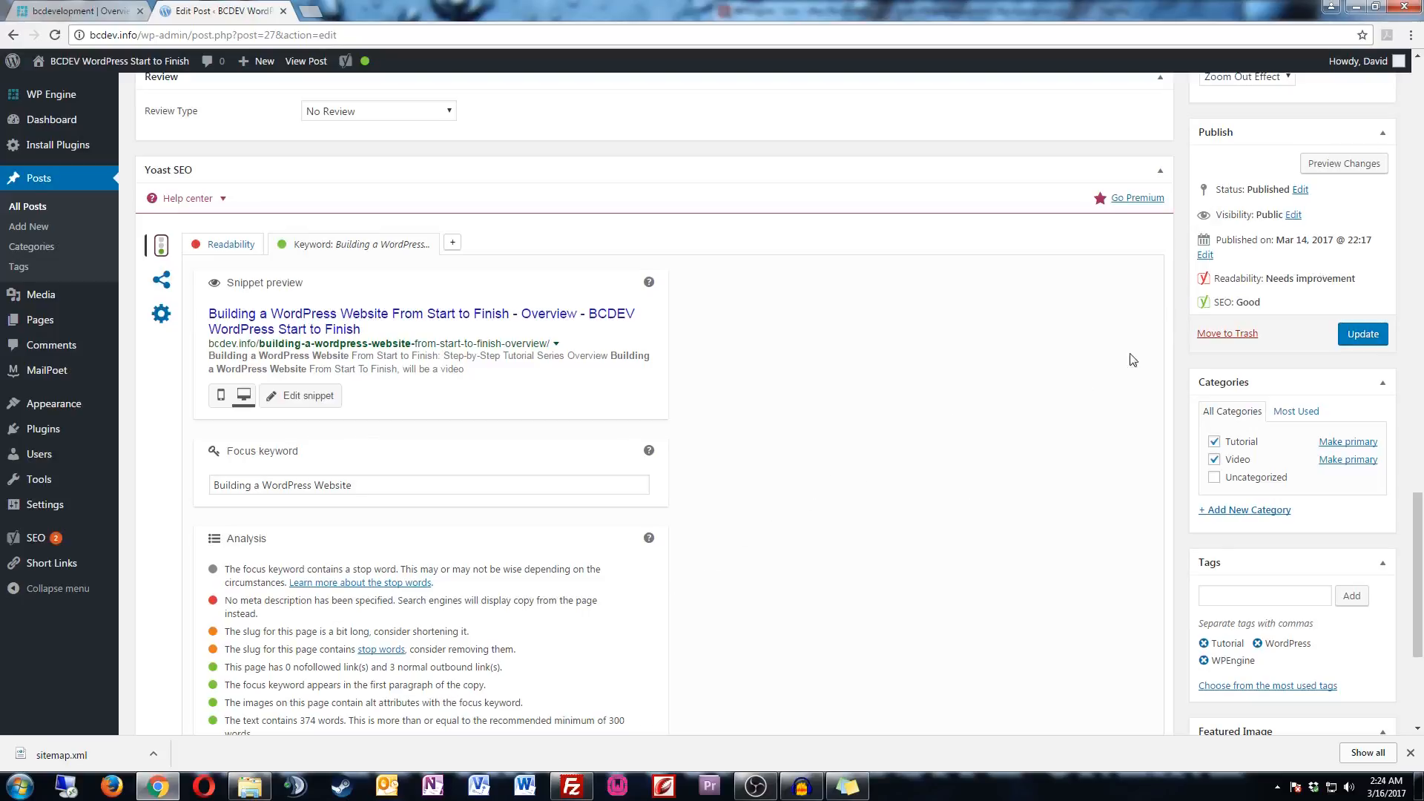
scroll(833, 385, up, 15)
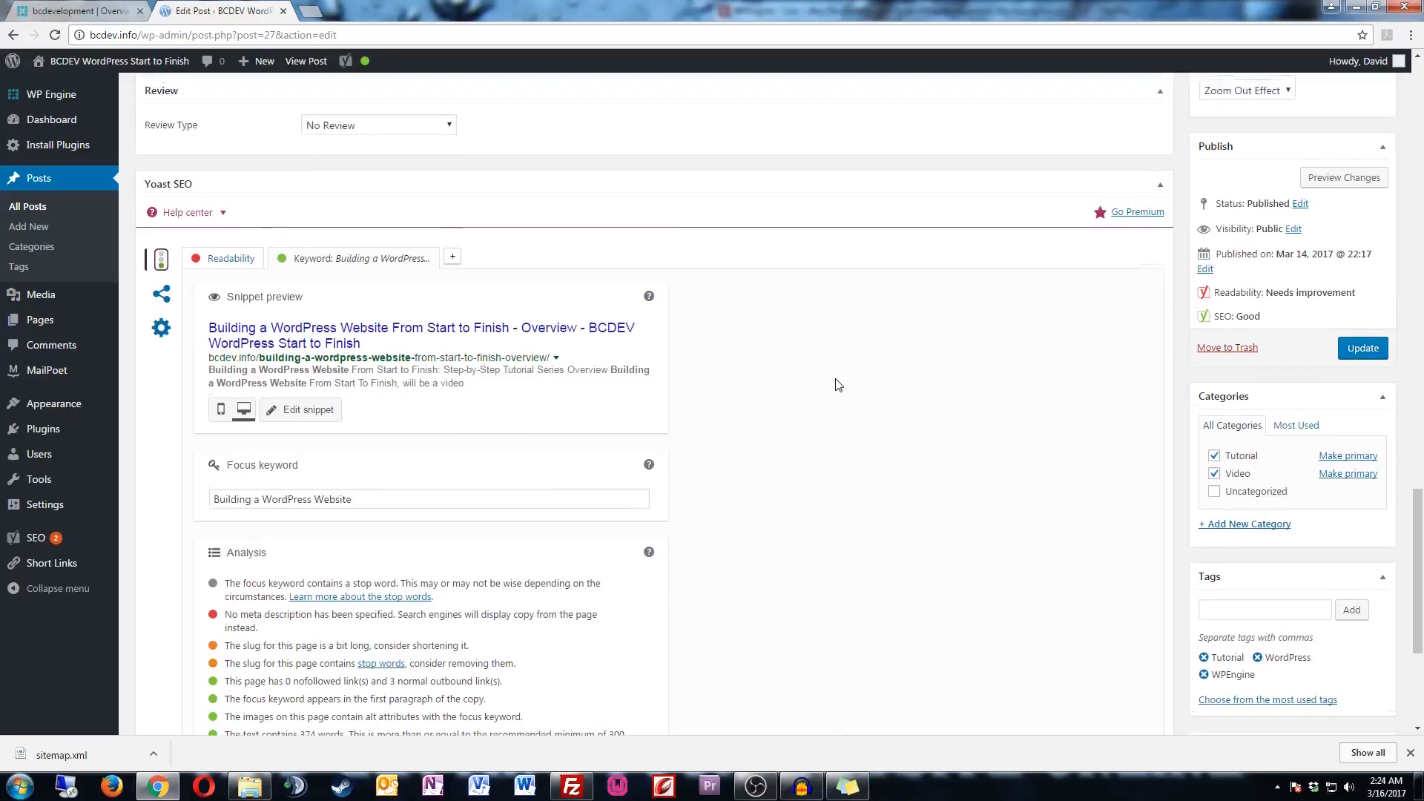
- Update the published overview post to save the focus keyword and image changes
scroll(616, 449, up, 7)
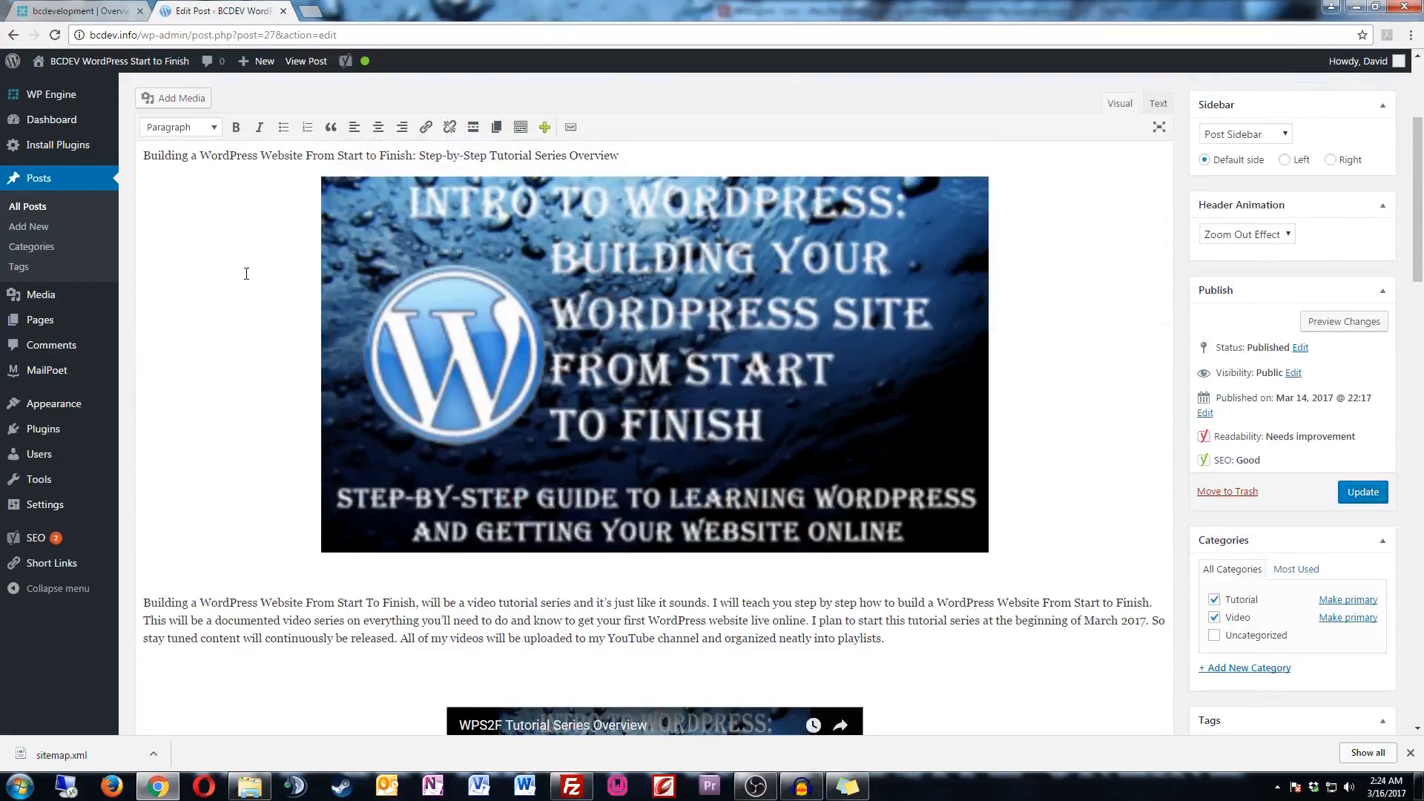
scroll(246, 274, up, 3)
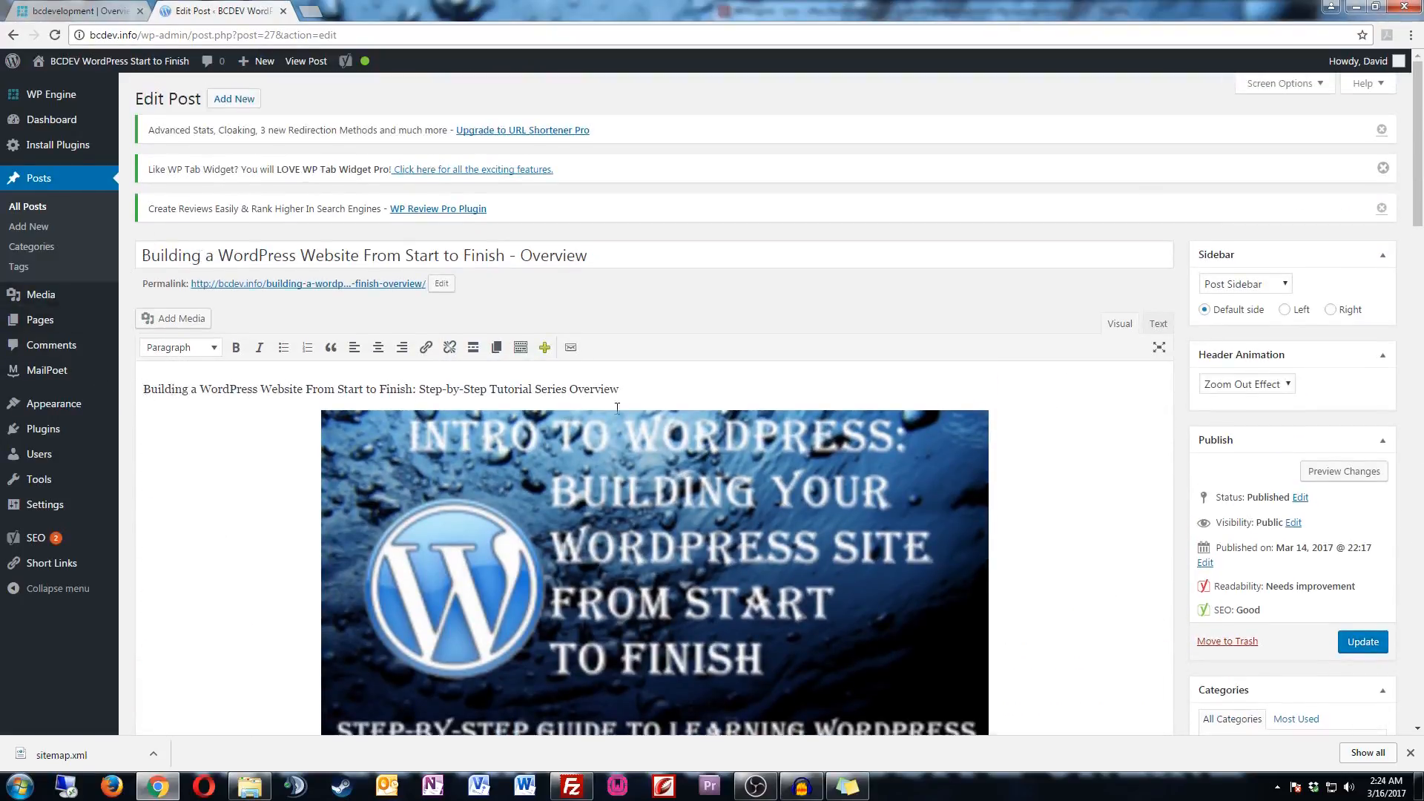
scroll(617, 408, down, 5)
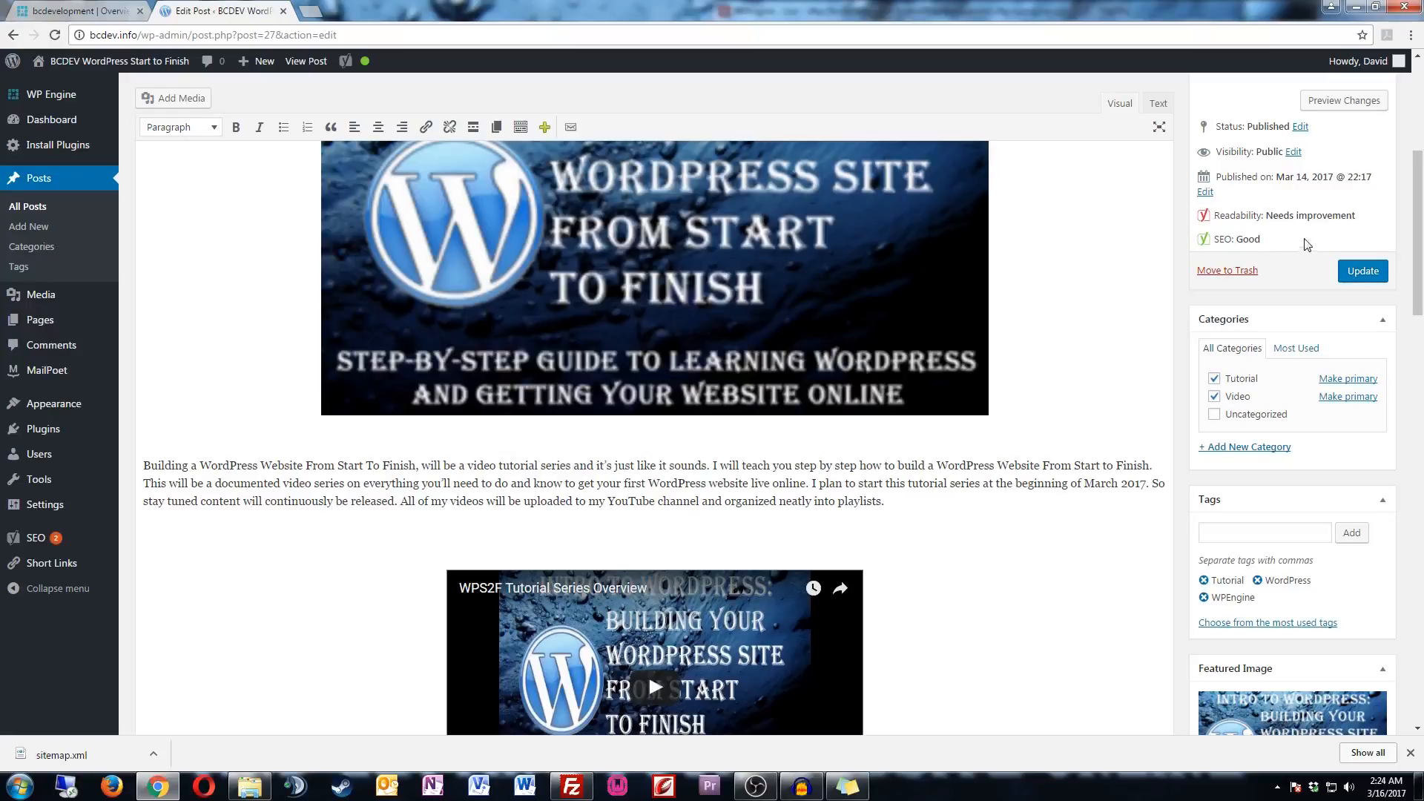
click(1351, 275)
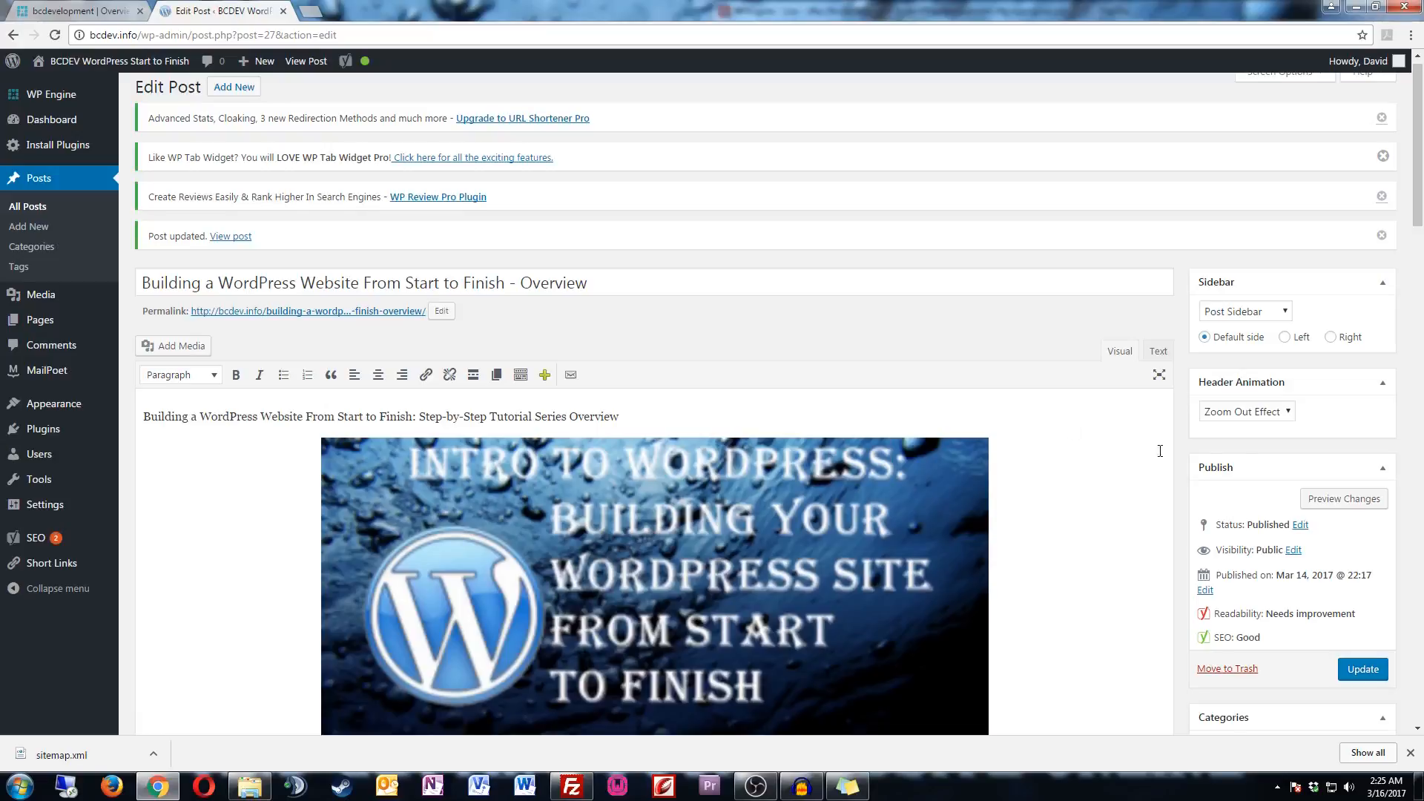
- Open the Facebook sharing settings in the post's Yoast SEO section
scroll(215, 362, down, 1)
scroll(214, 362, down, 7)
scroll(200, 361, down, 9)
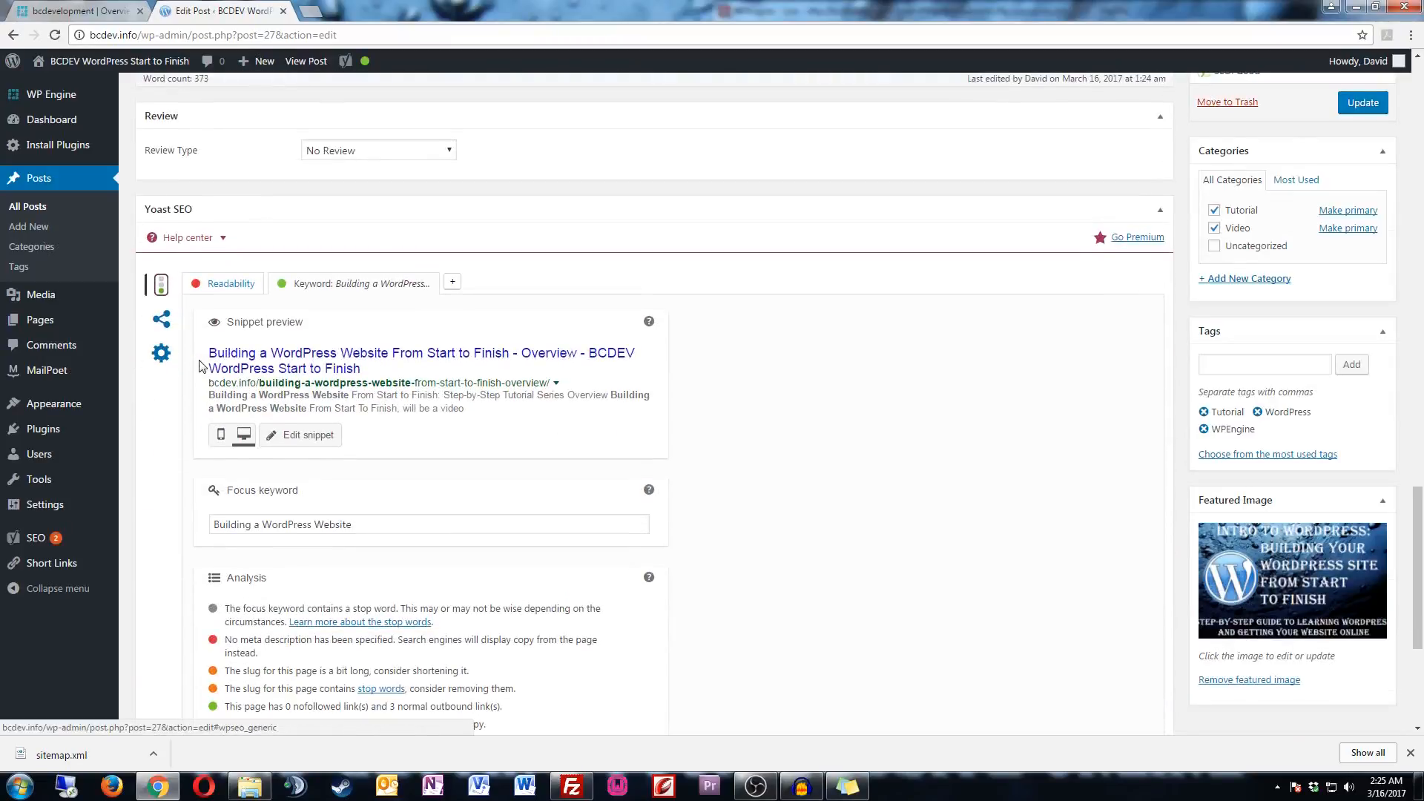
click(168, 326)
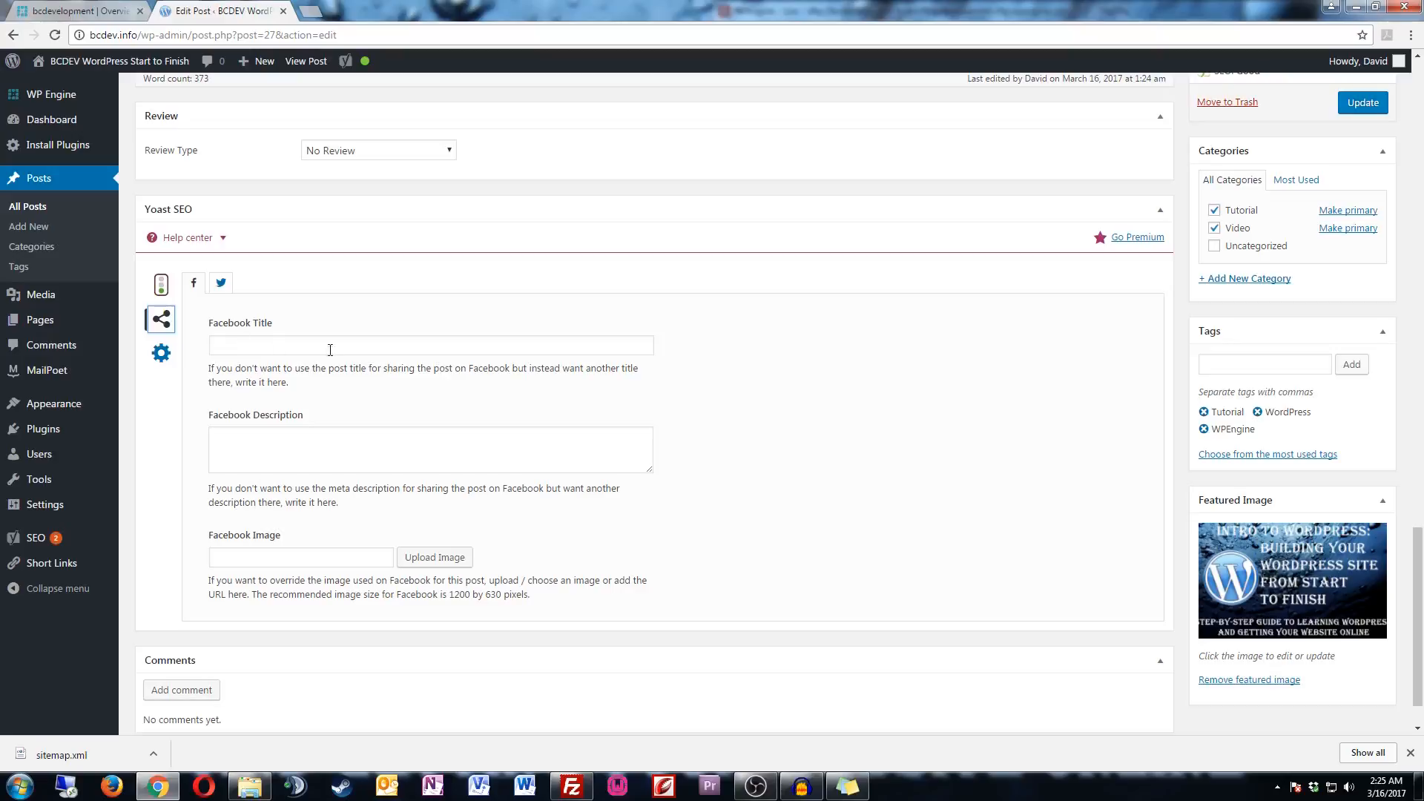
scroll(495, 435, up, 2)
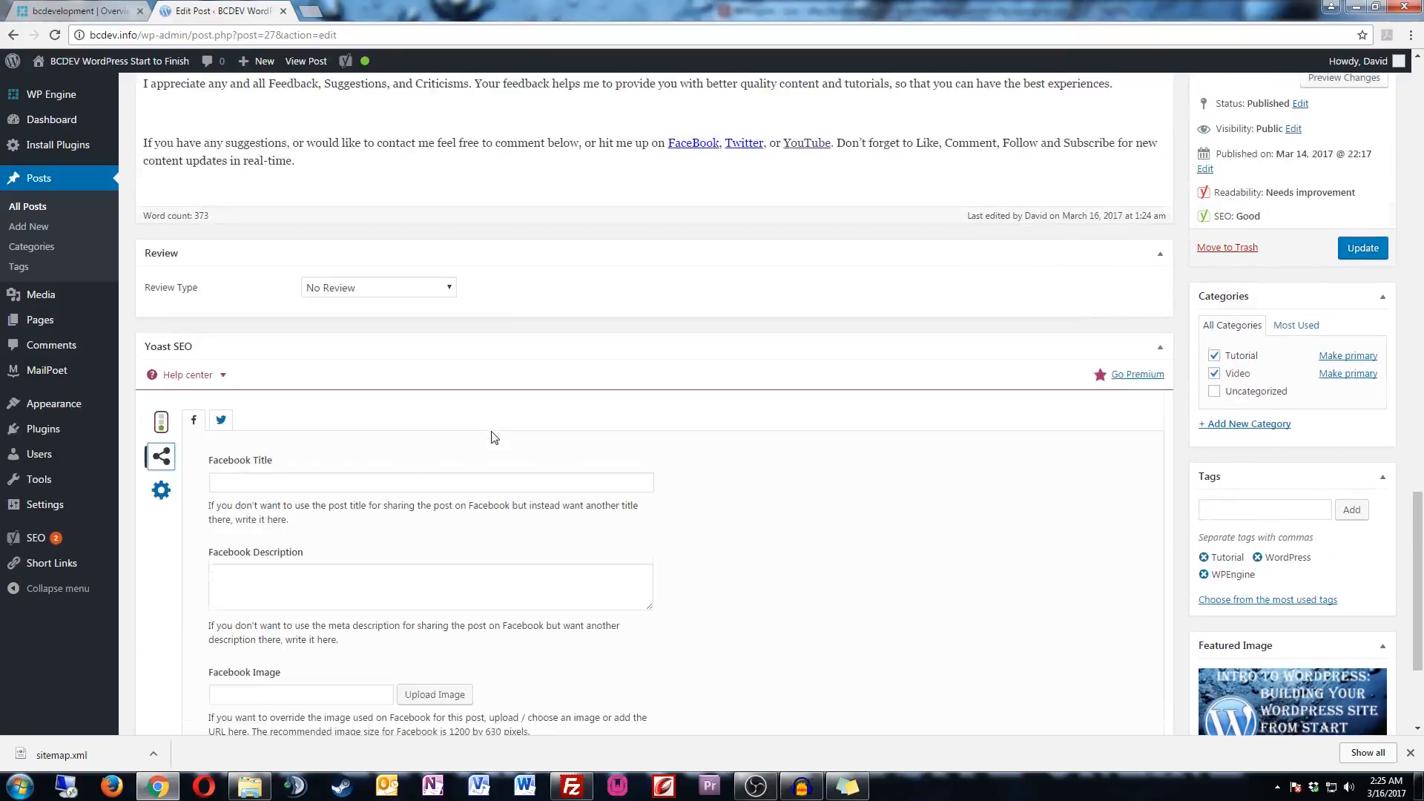
scroll(430, 512, down, 3)
scroll(445, 499, down, 1)
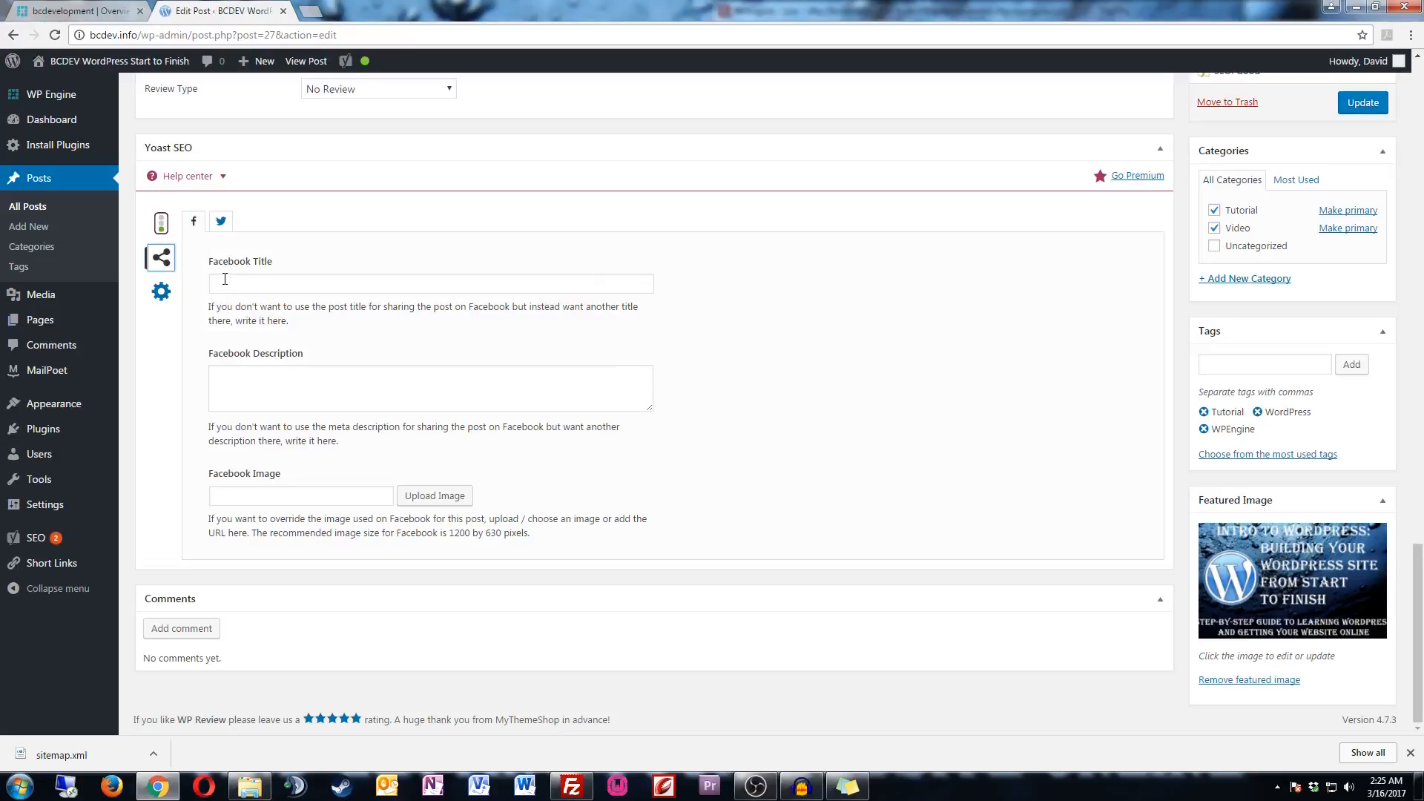
- Copy "Building a WordPress Website From Start to Finish" from the post title and use it as the Facebook title
scroll(331, 305, up, 7)
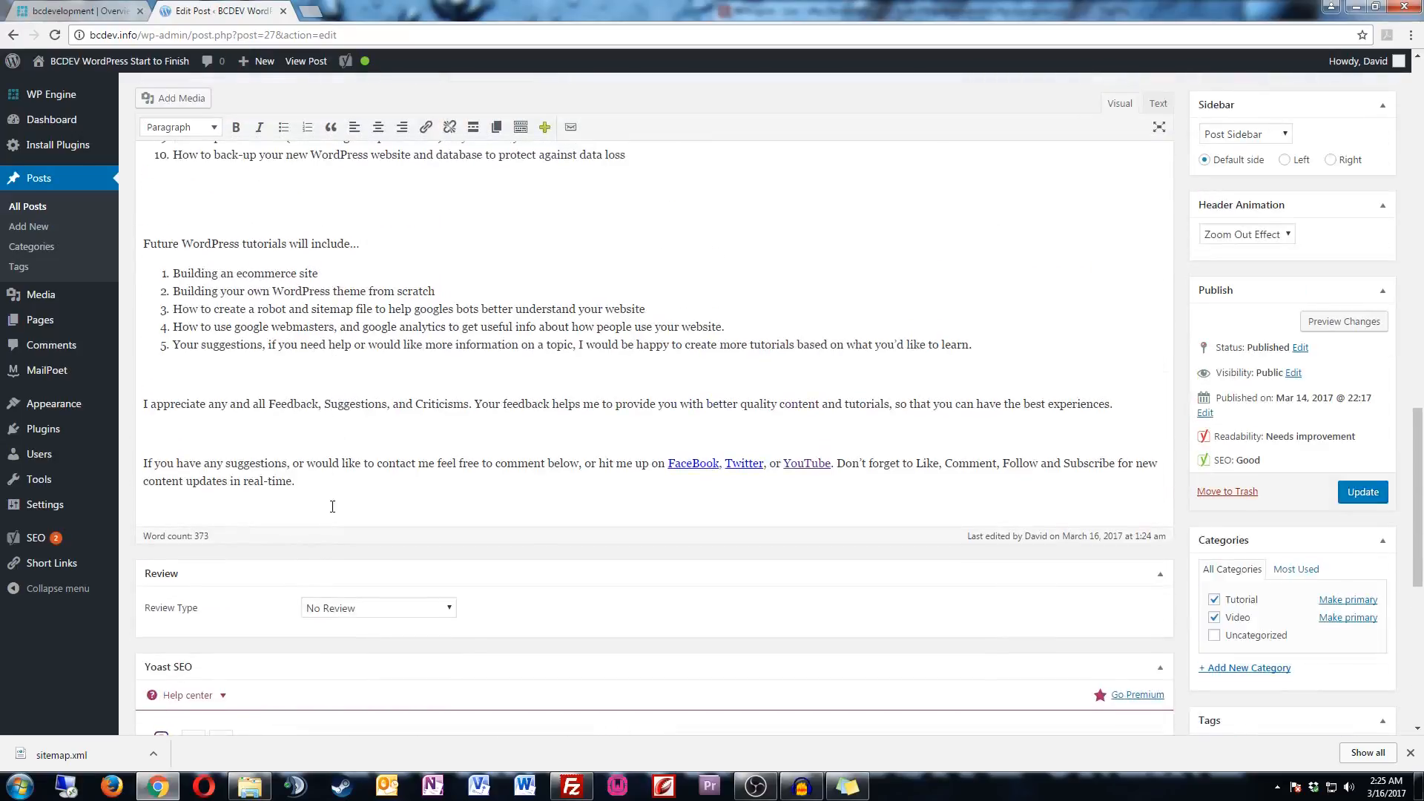
scroll(317, 693, up, 10)
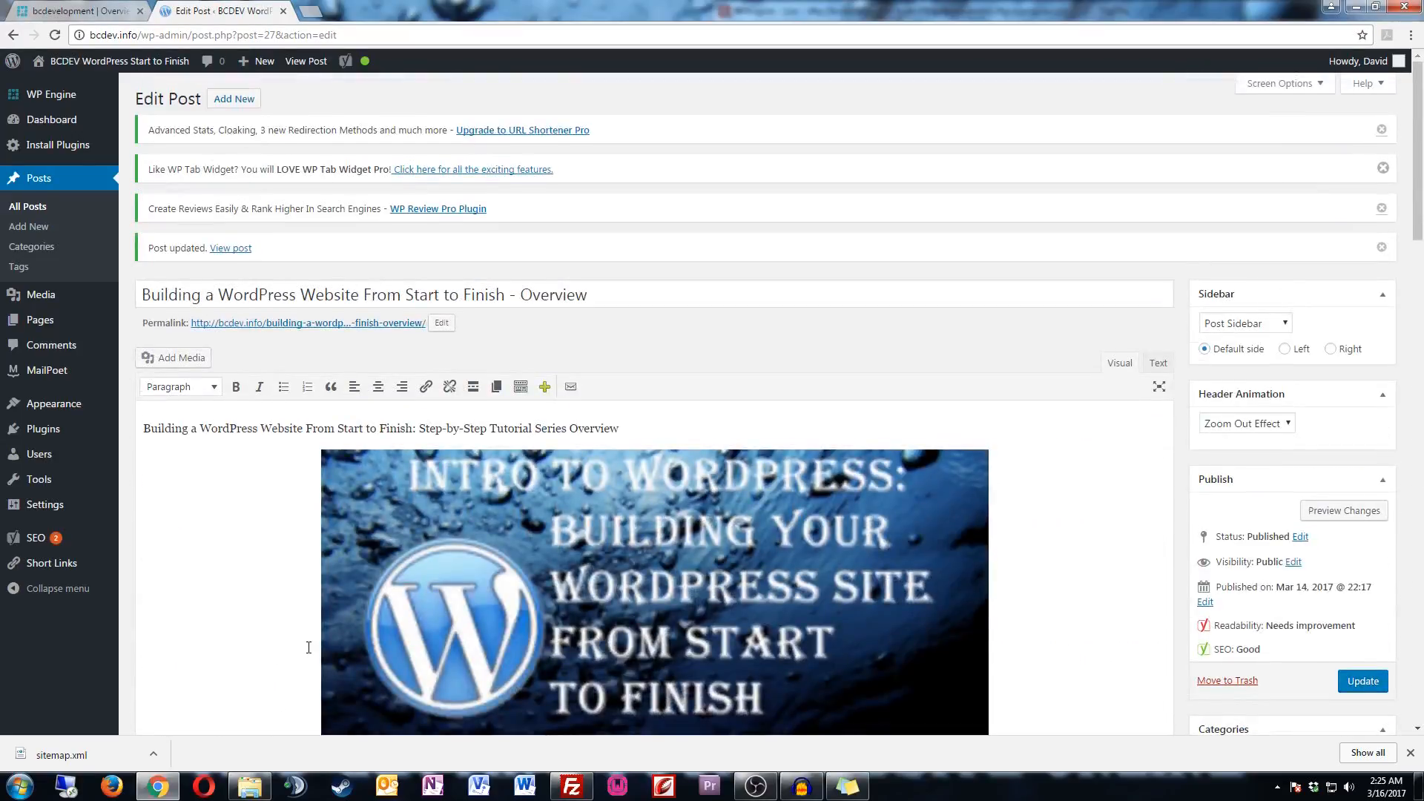
drag(141, 295, 503, 299)
key(ctrl+c)
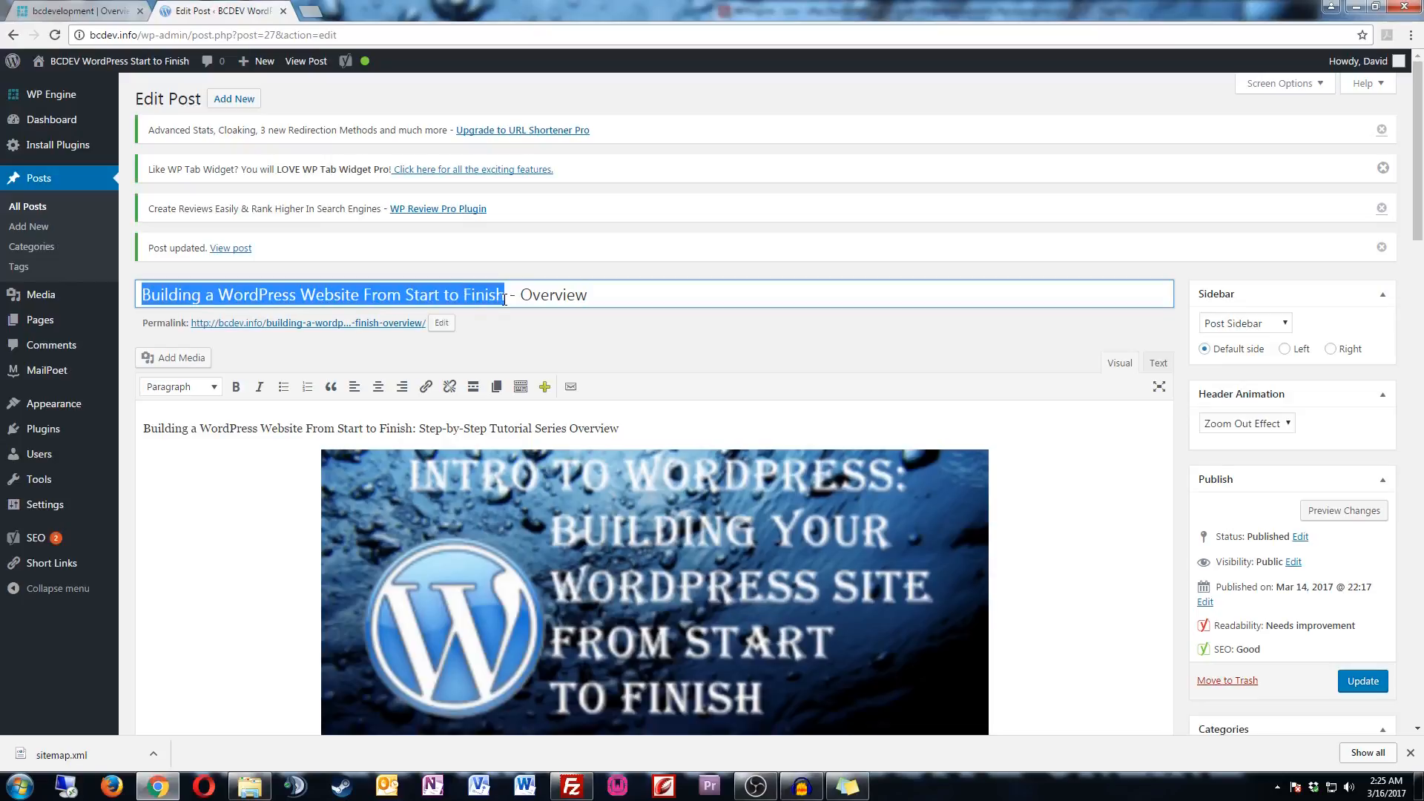
scroll(504, 298, down, 15)
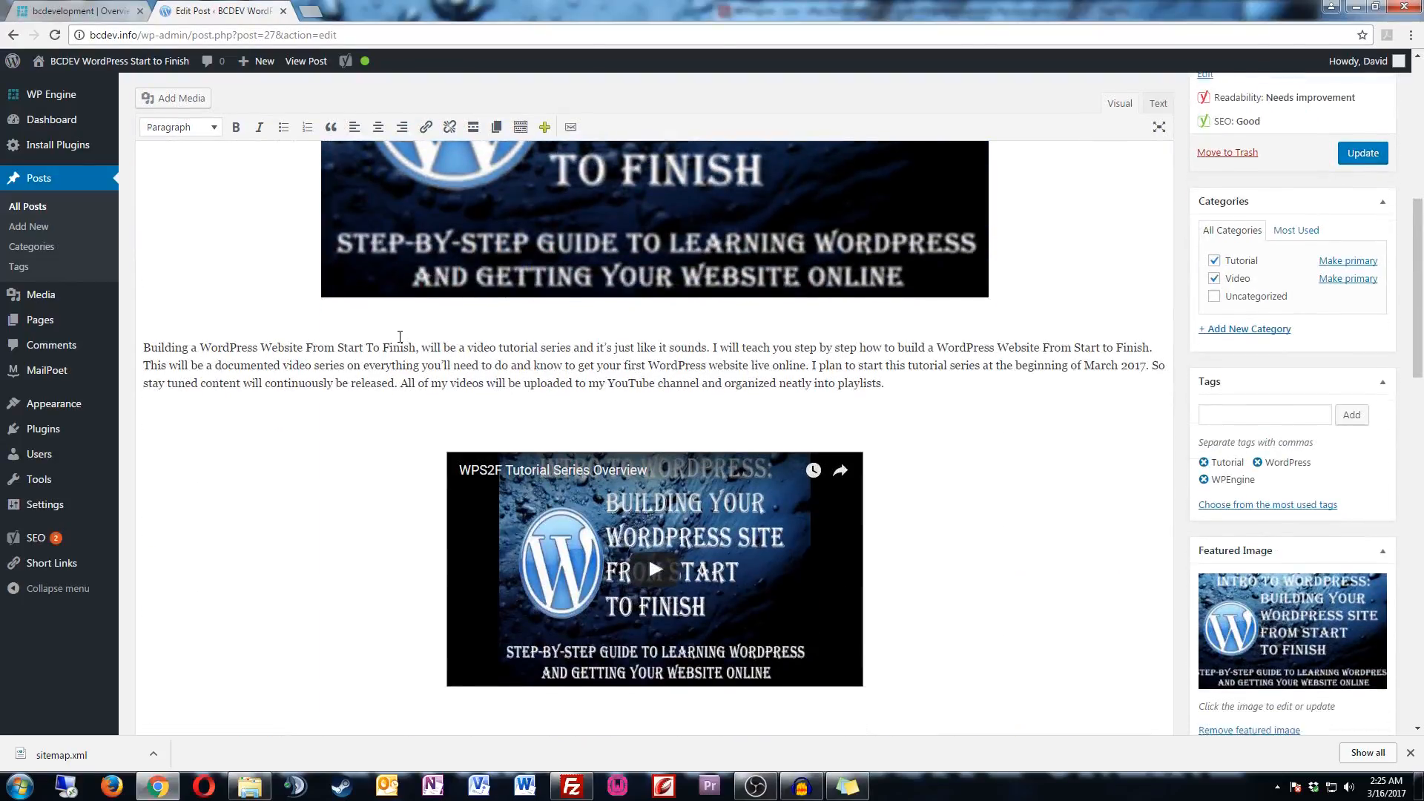
scroll(389, 331, down, 5)
click(275, 285)
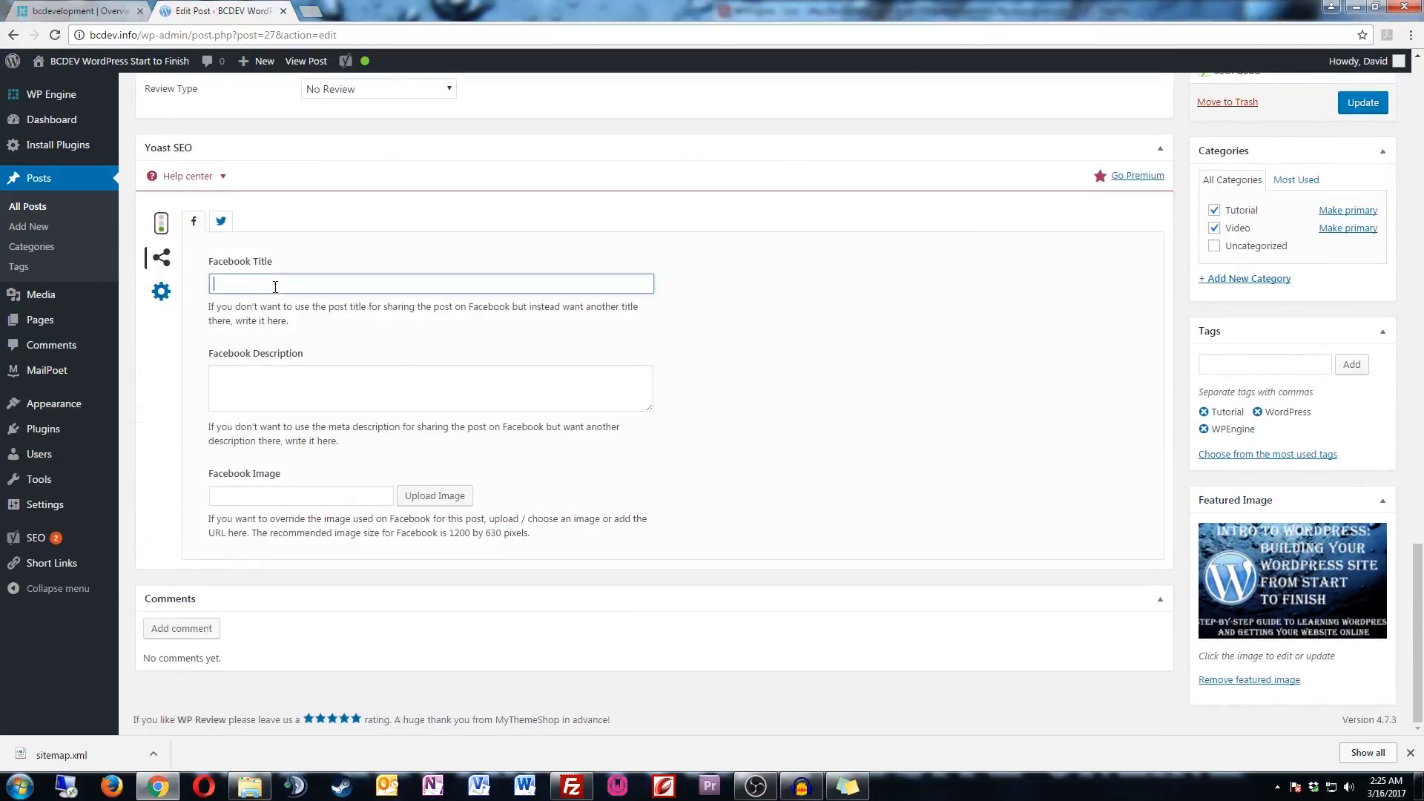
key(ctrl+v)
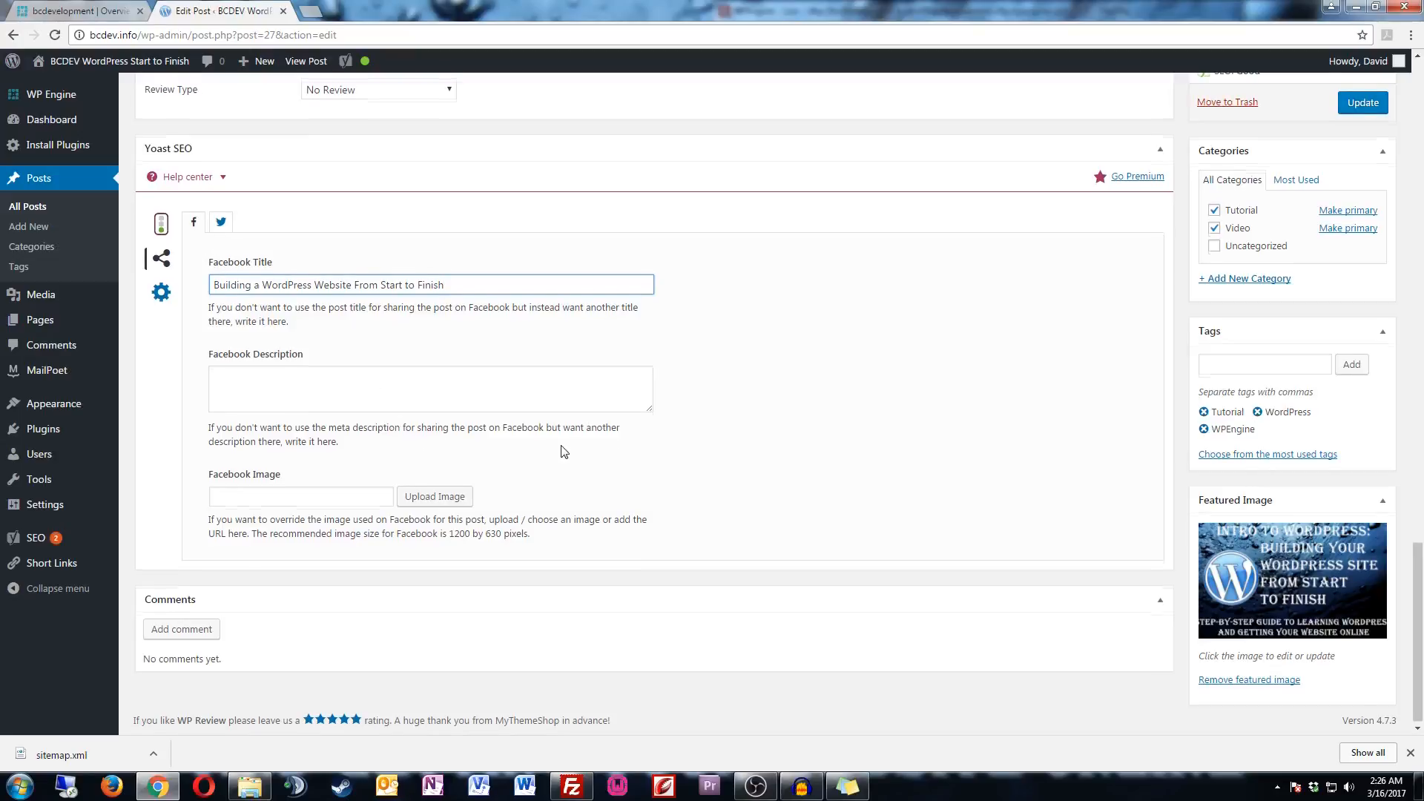
- Copy the post's introductory paragraph below the header image and use it as the Facebook description
scroll(569, 449, up, 8)
scroll(568, 450, up, 12)
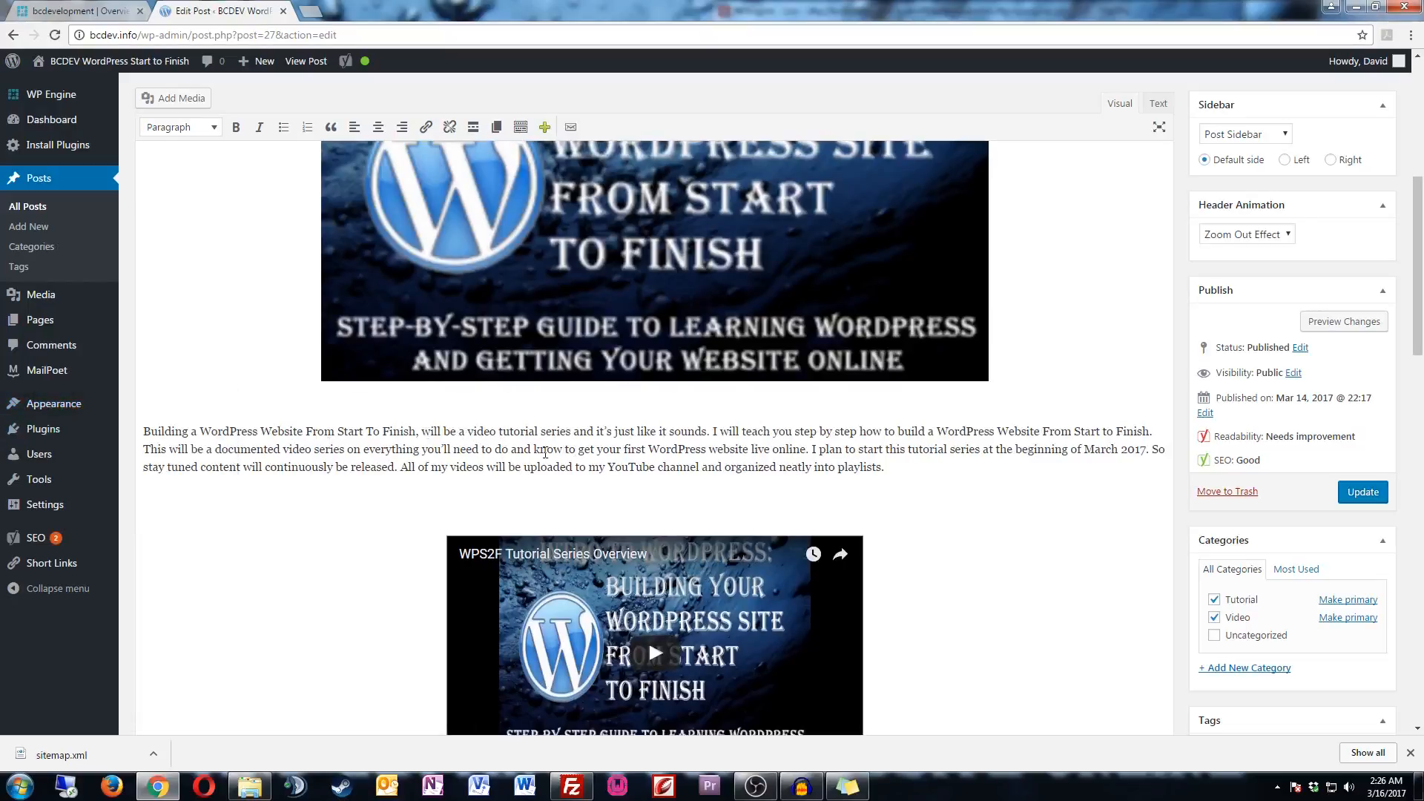
drag(884, 469, 134, 423)
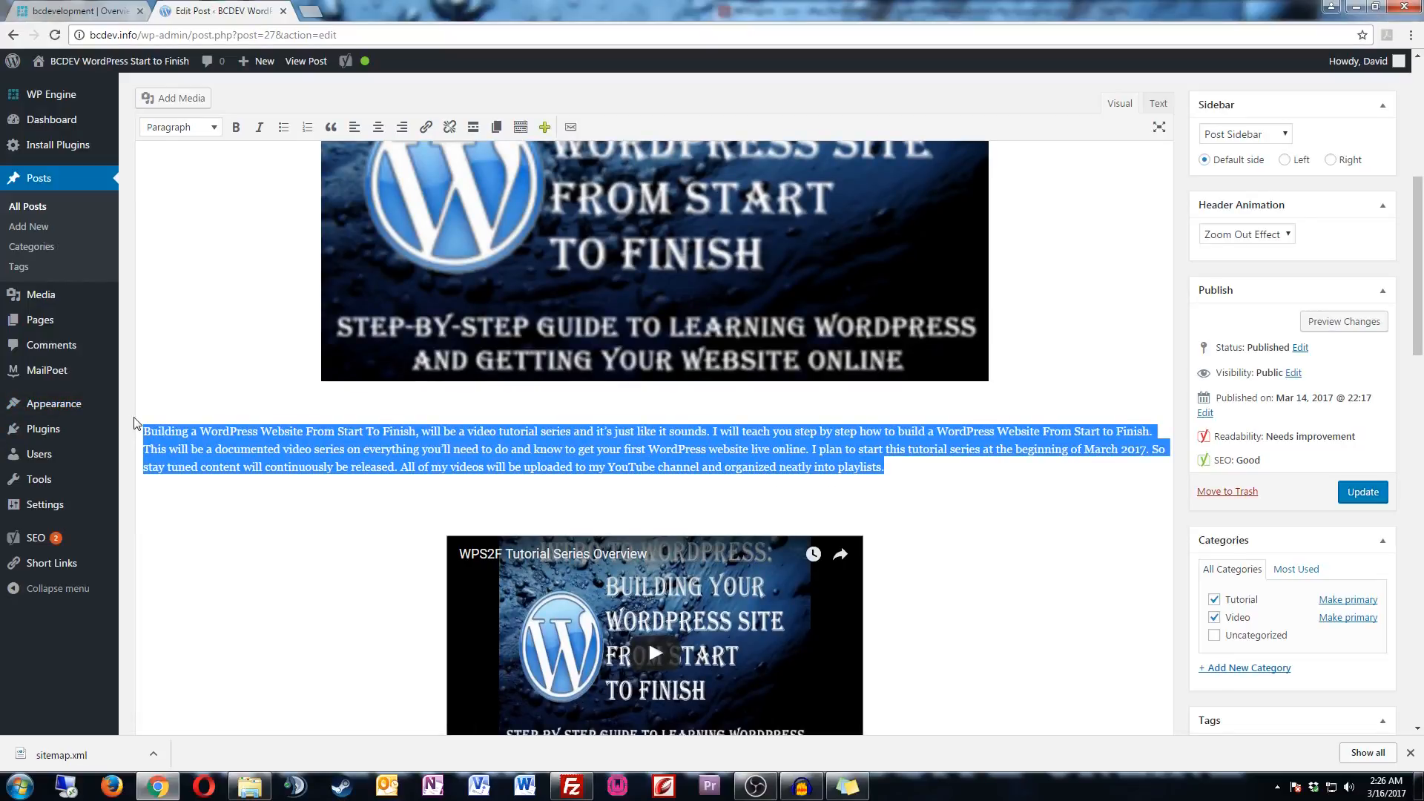
scroll(186, 415, down, 20)
click(252, 387)
key(ctrl+v)
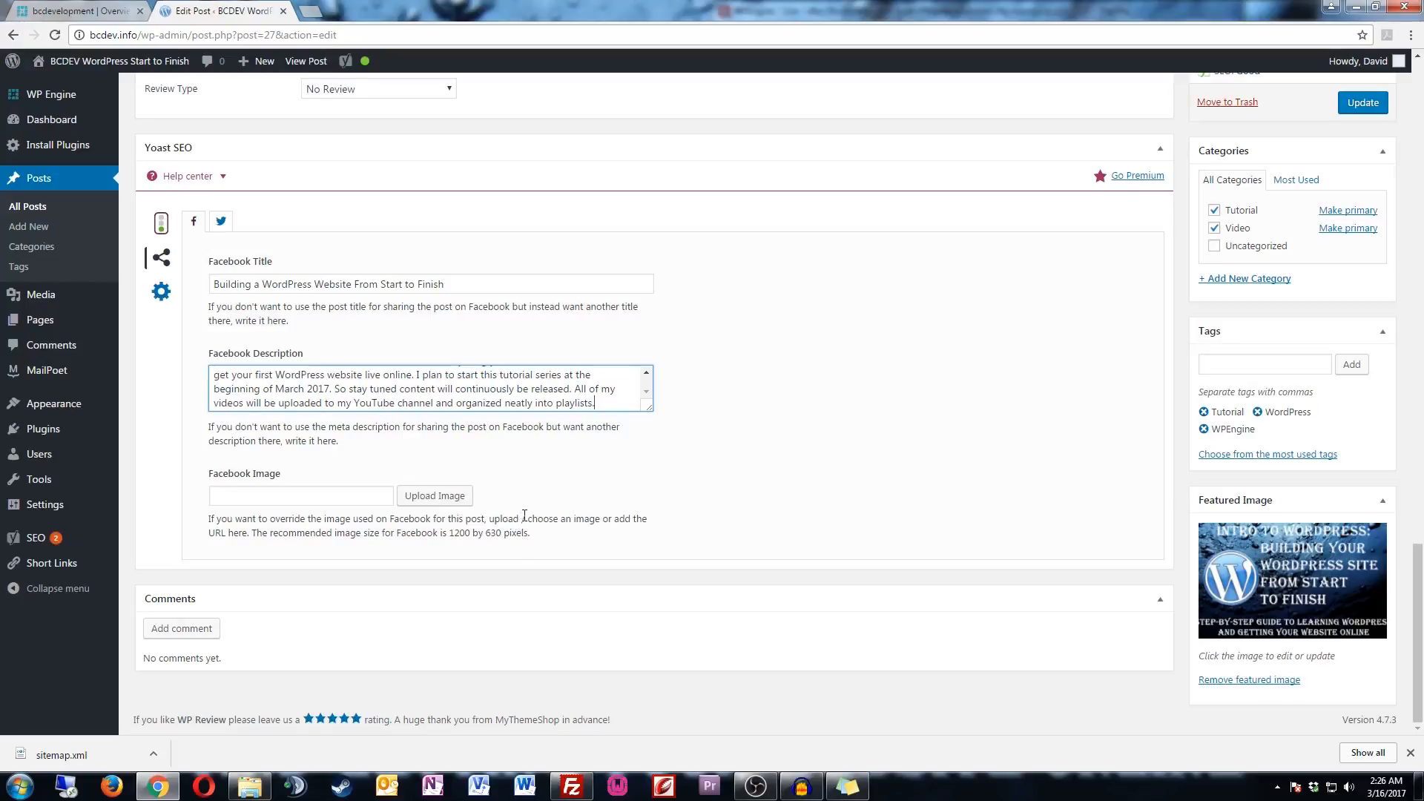
- Upload intro_toWordPress_fb.png from the desktop to the media library as a choice for the Facebook image
scroll(705, 423, up, 14)
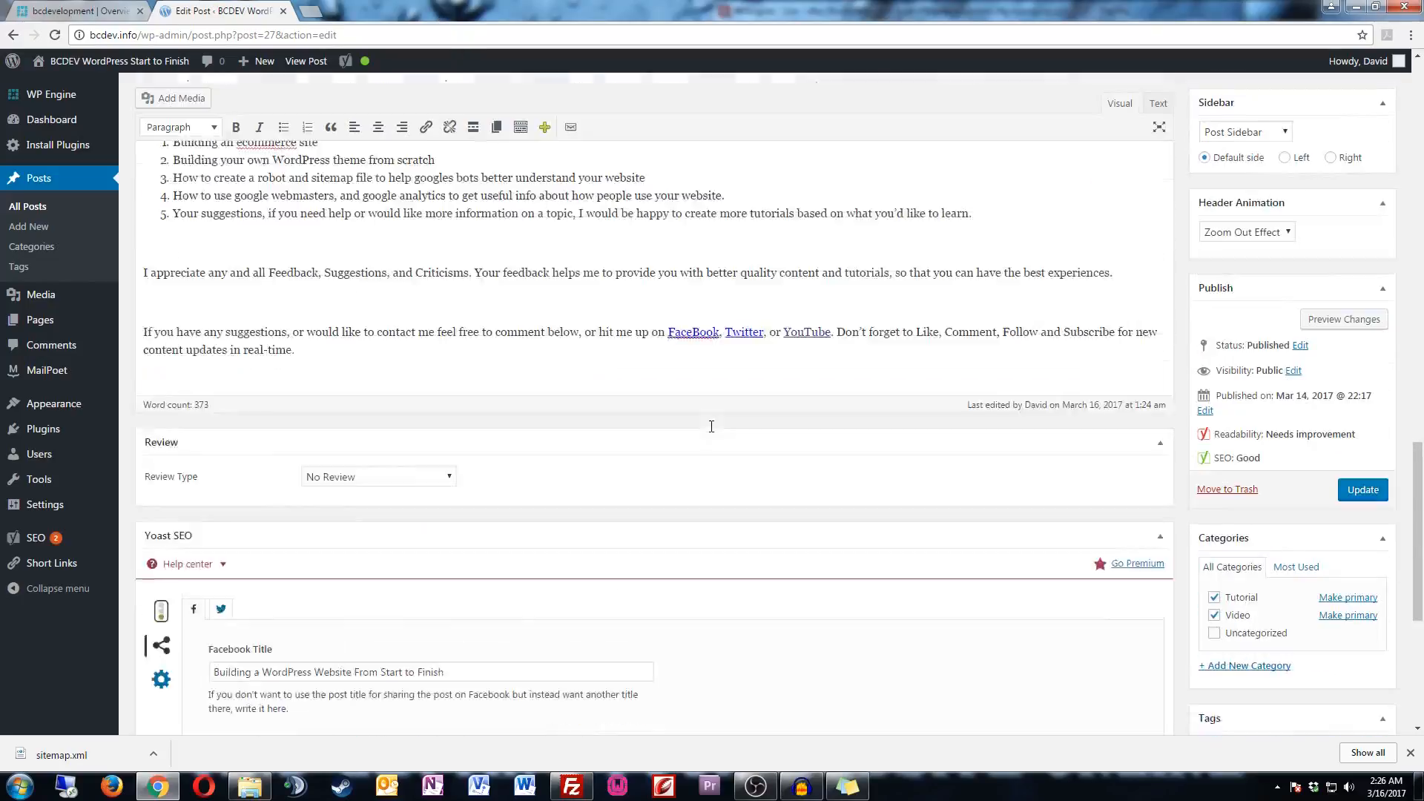
scroll(692, 439, up, 6)
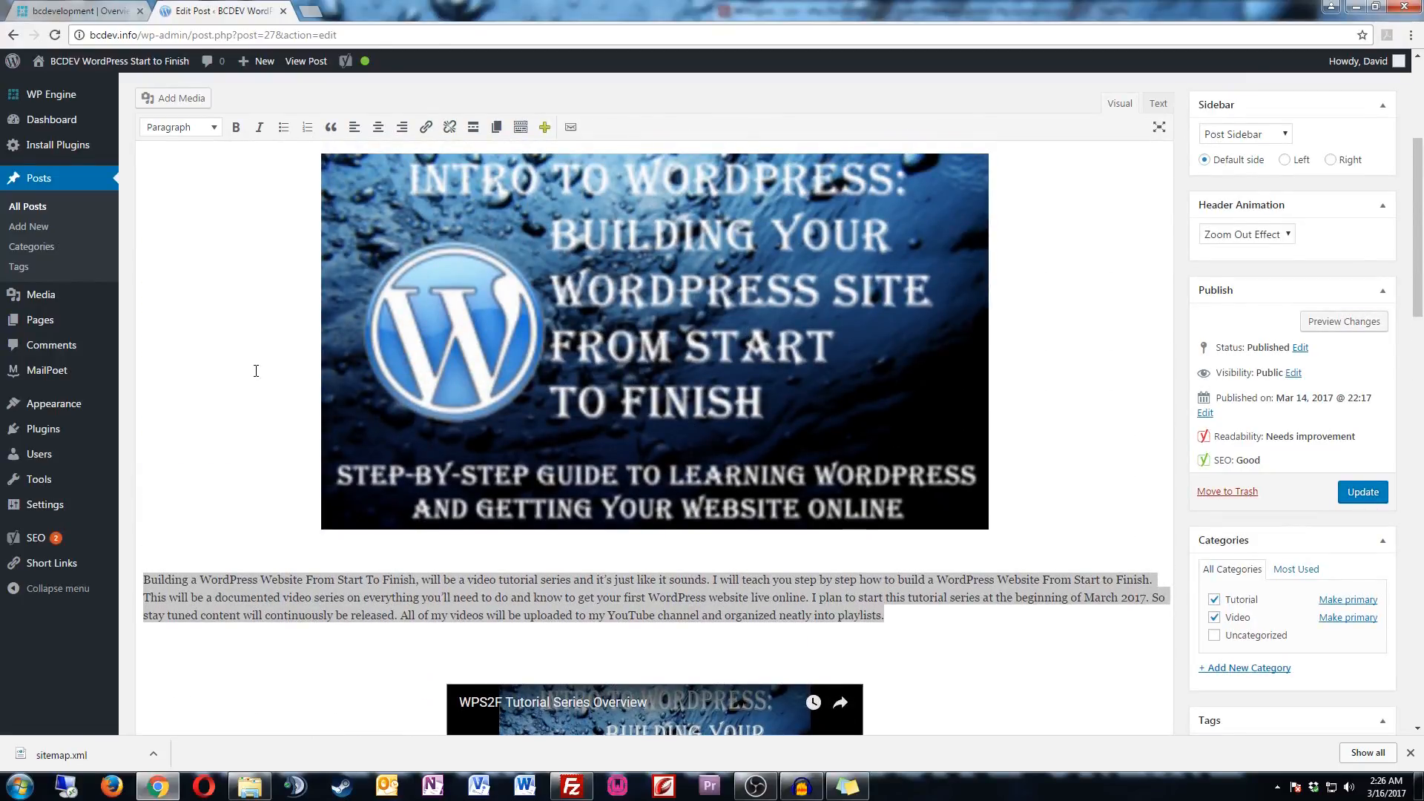
scroll(255, 369, down, 20)
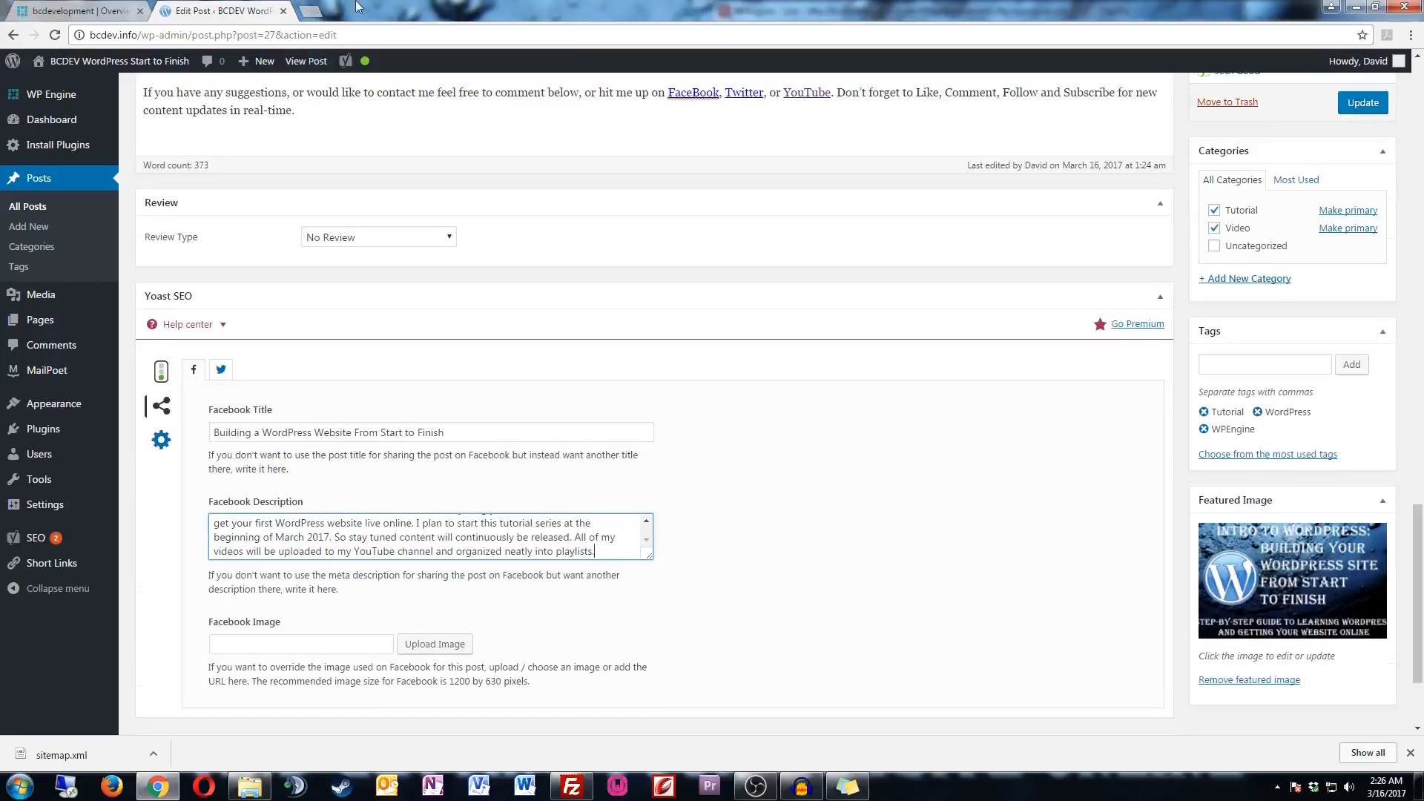
scroll(426, 512, down, 2)
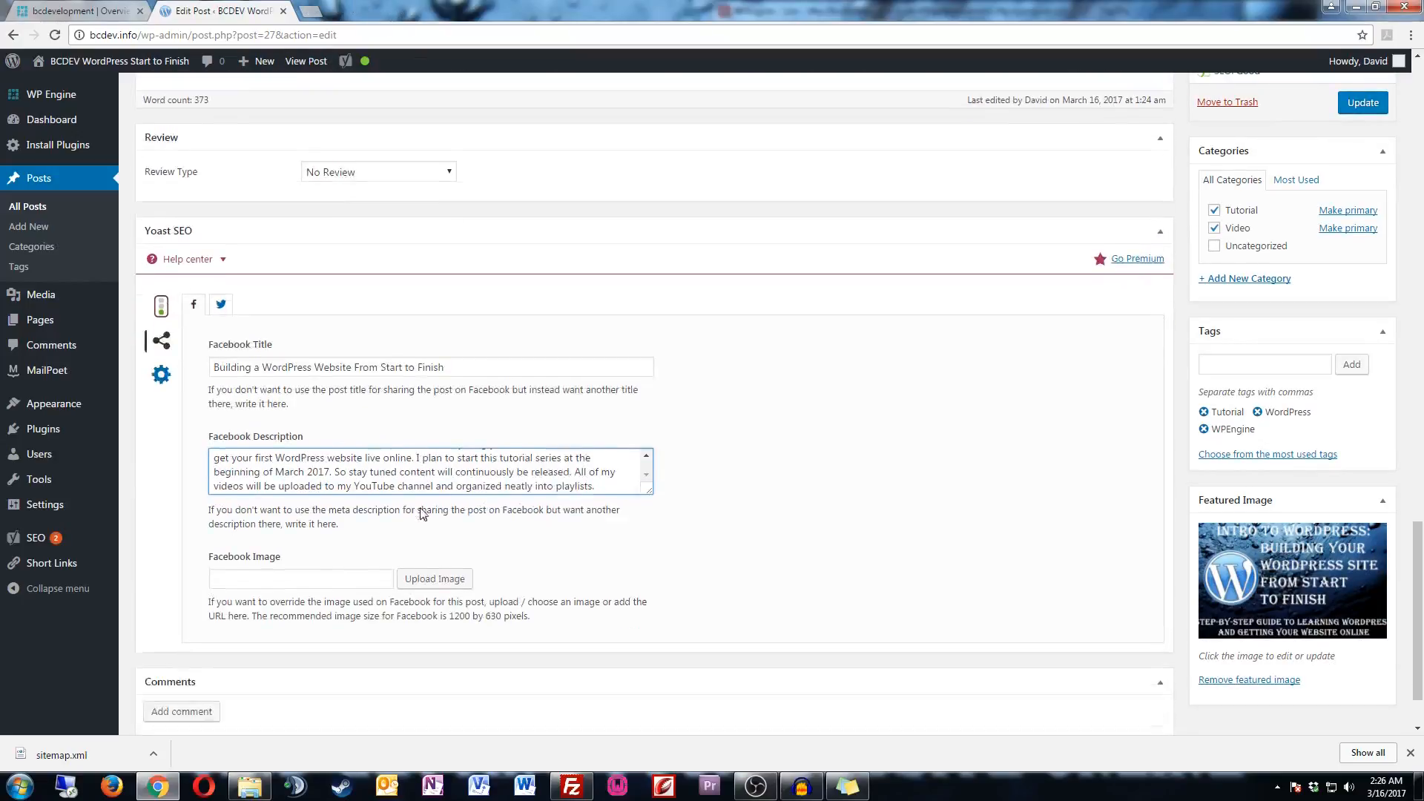
click(435, 497)
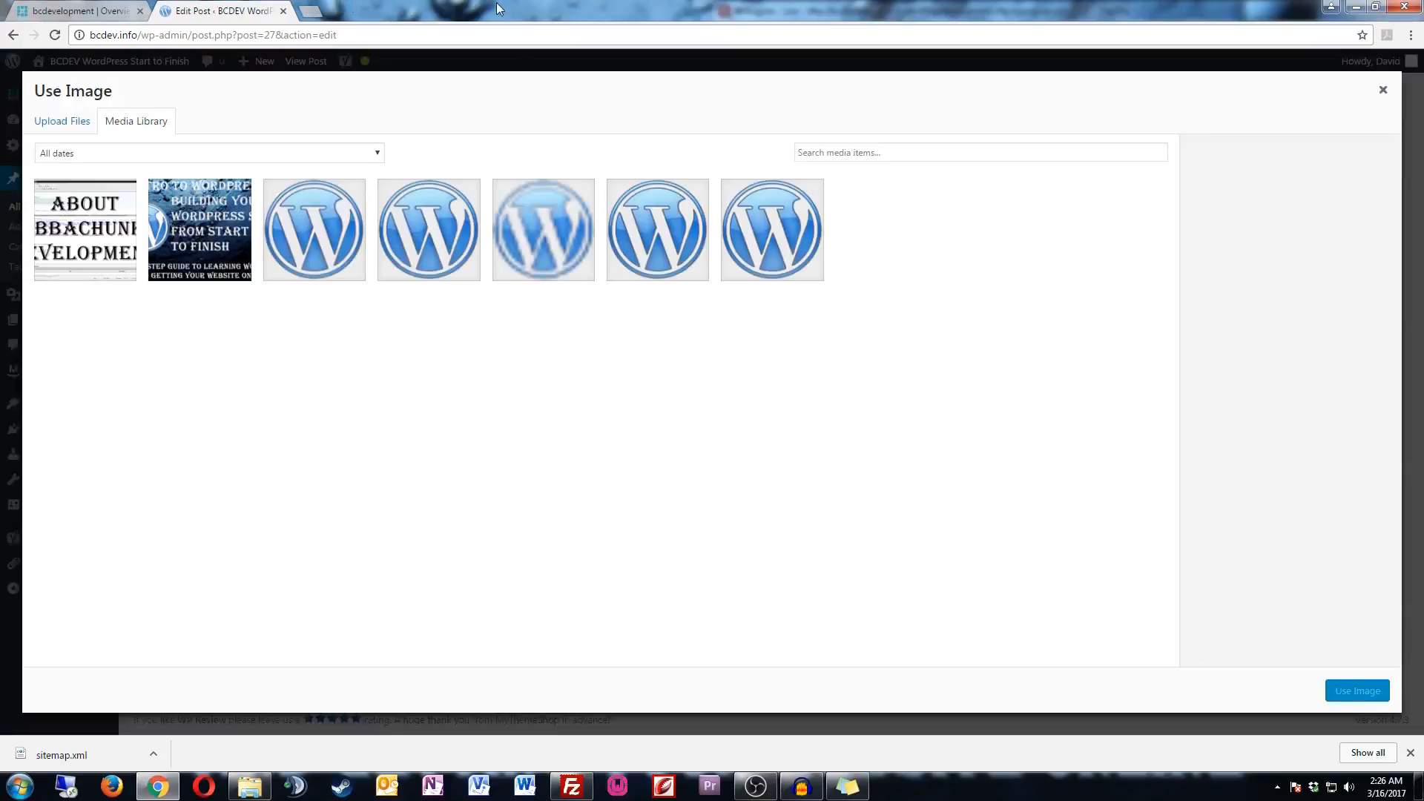
double_click(647, 11)
drag(37, 118, 611, 473)
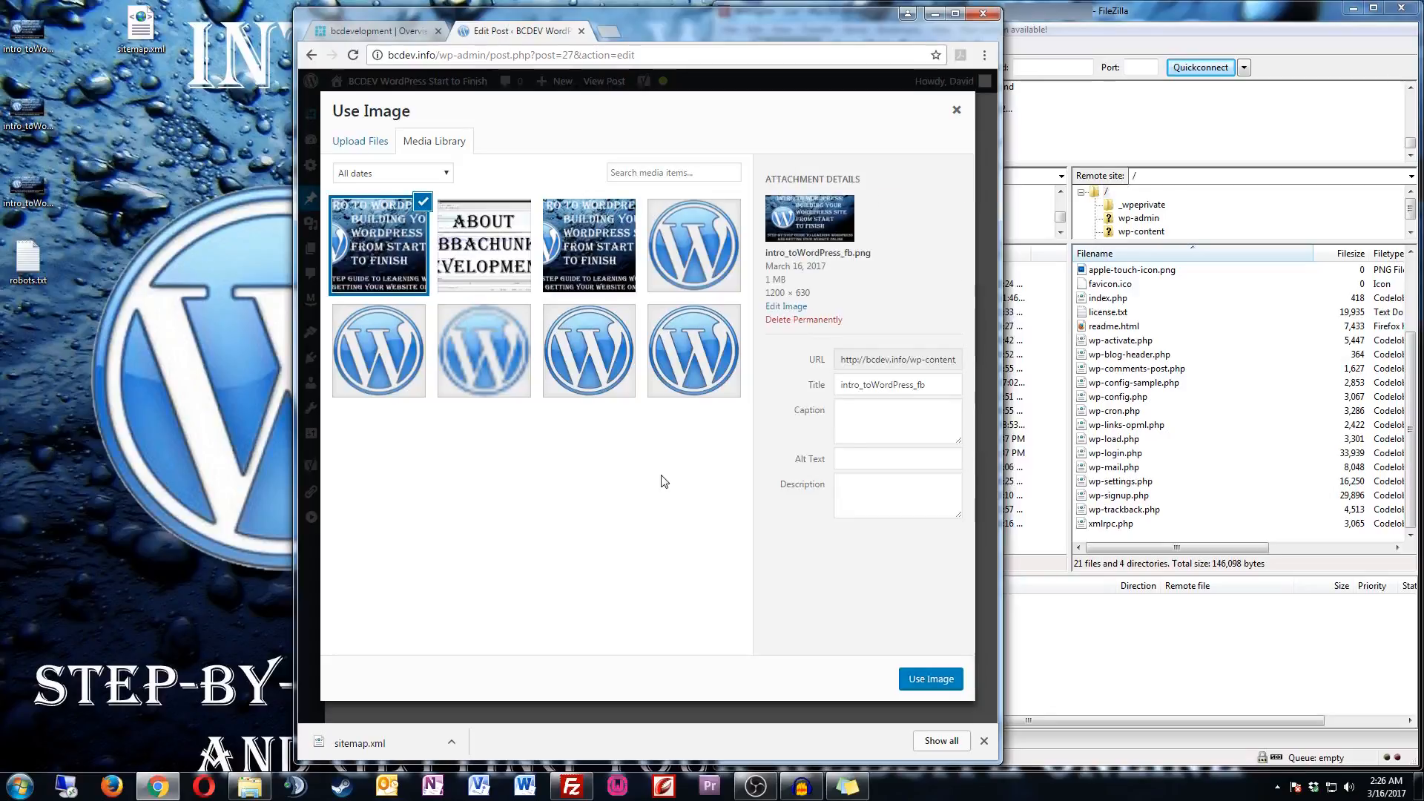
click(956, 14)
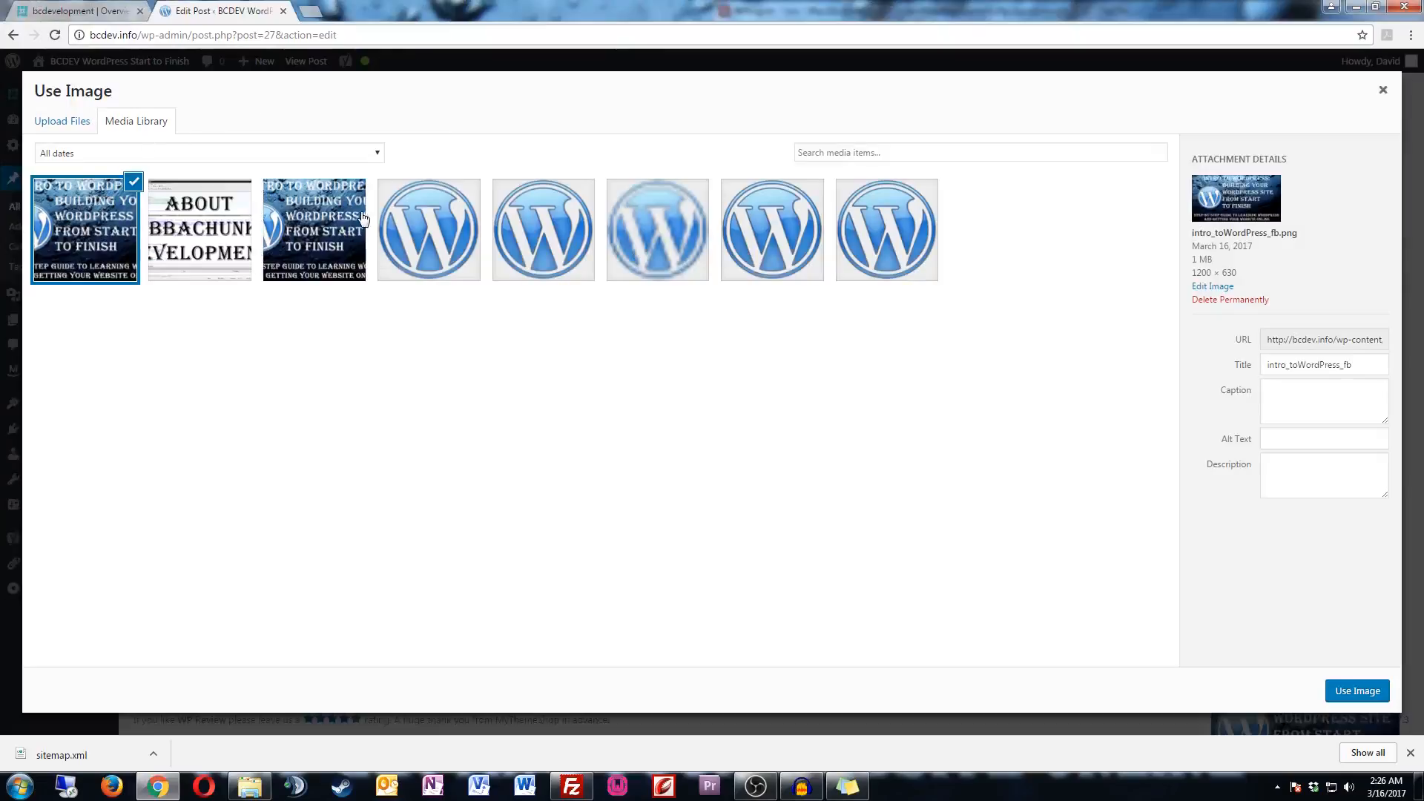
- Replace the title of intro_toWordPress_fb.png with the "Introduction to wordpress" title copied from intro_toWordPress.png
click(313, 228)
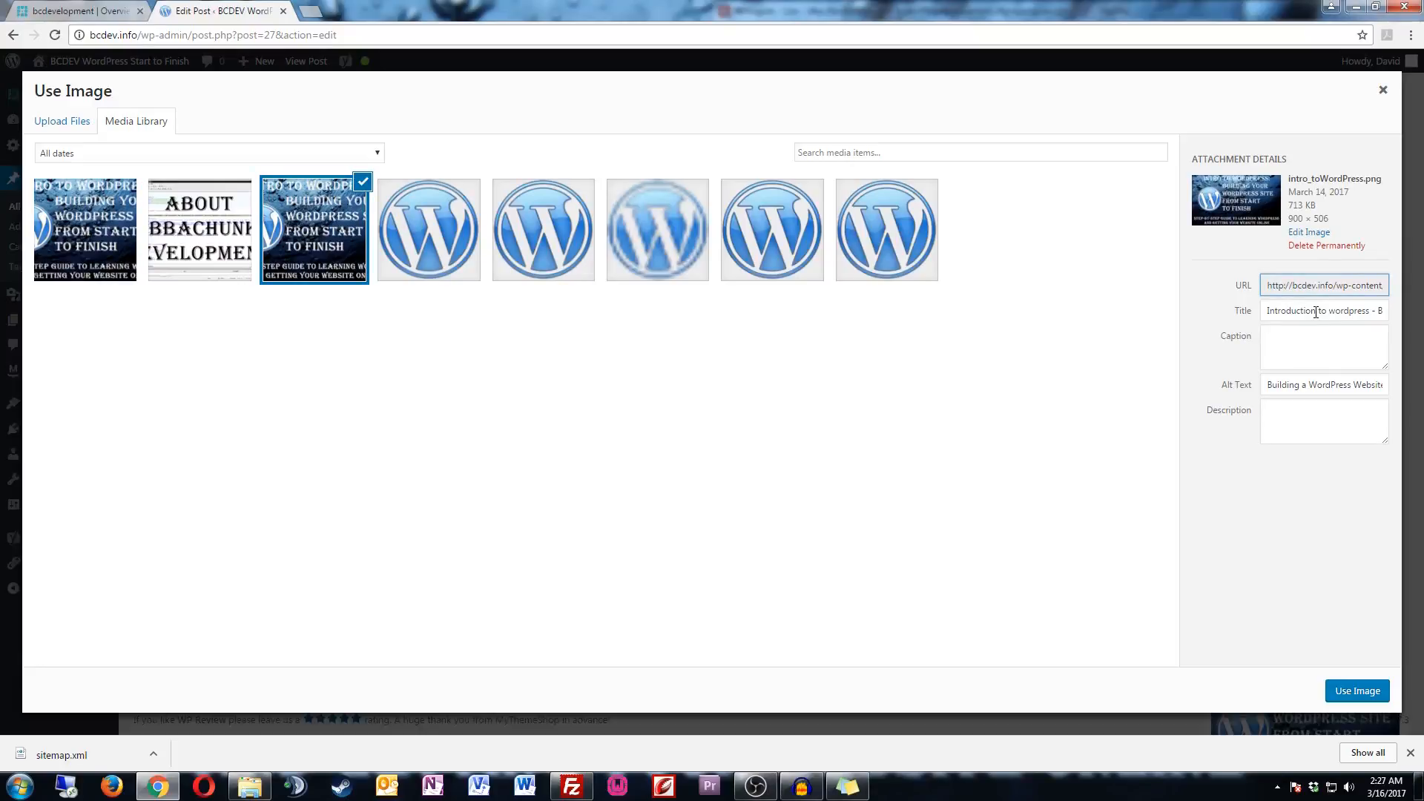
triple_click(1316, 312)
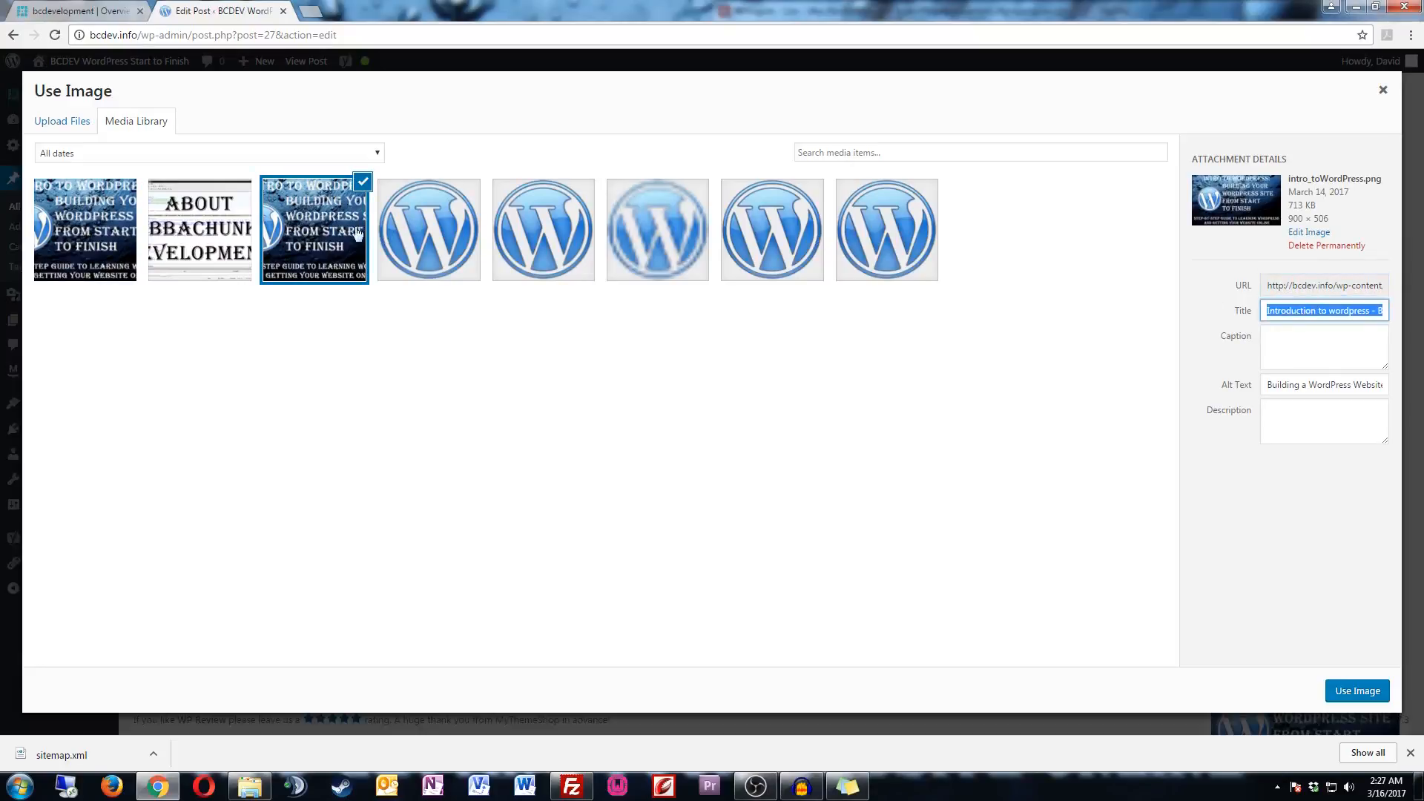
click(103, 229)
click(1308, 366)
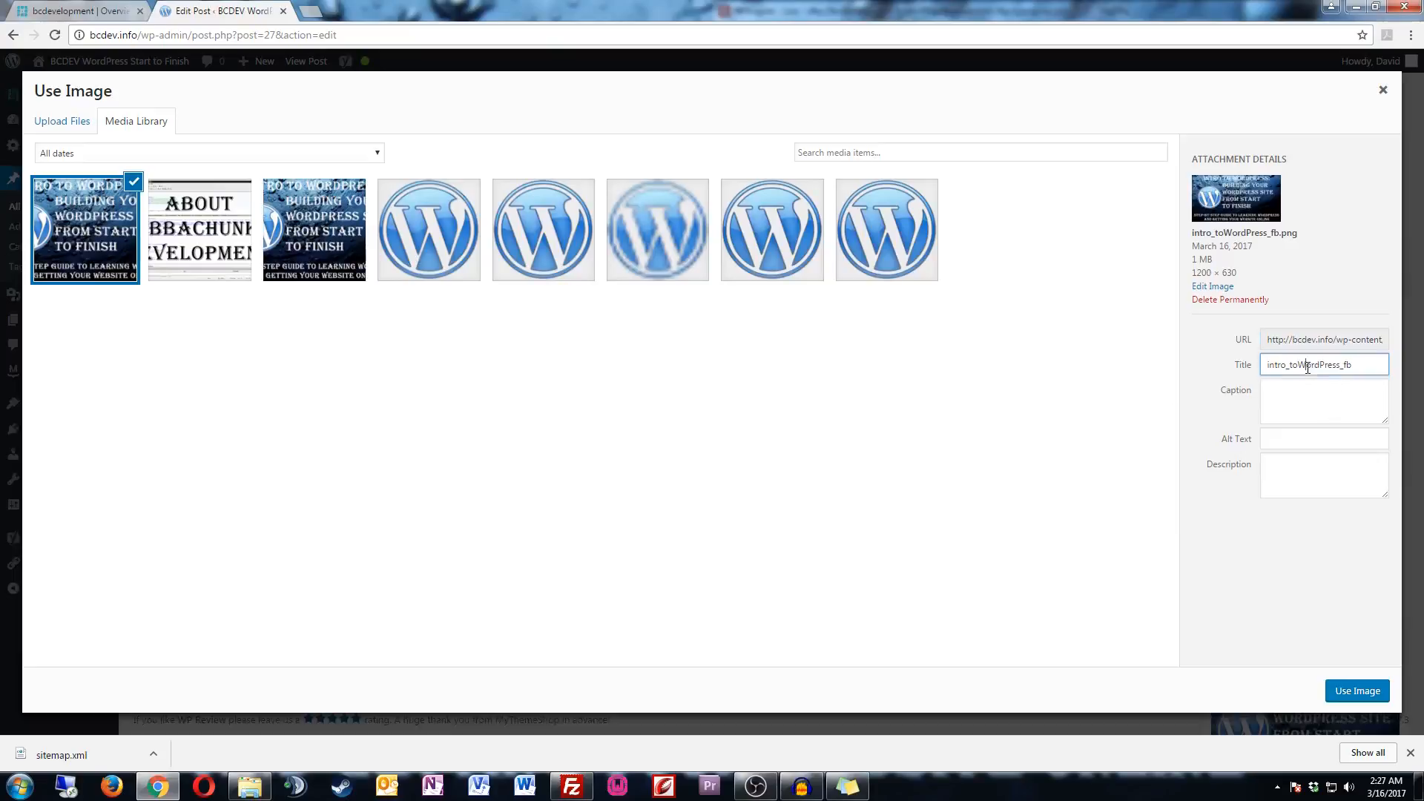
triple_click(1308, 366)
text(Building a WordPress Website)
- Copy the alt text "Building a WordPress Website" from intro_toWordPress.png to intro_toWordPress_fb.png and apply the latter as the Facebook image
click(360, 241)
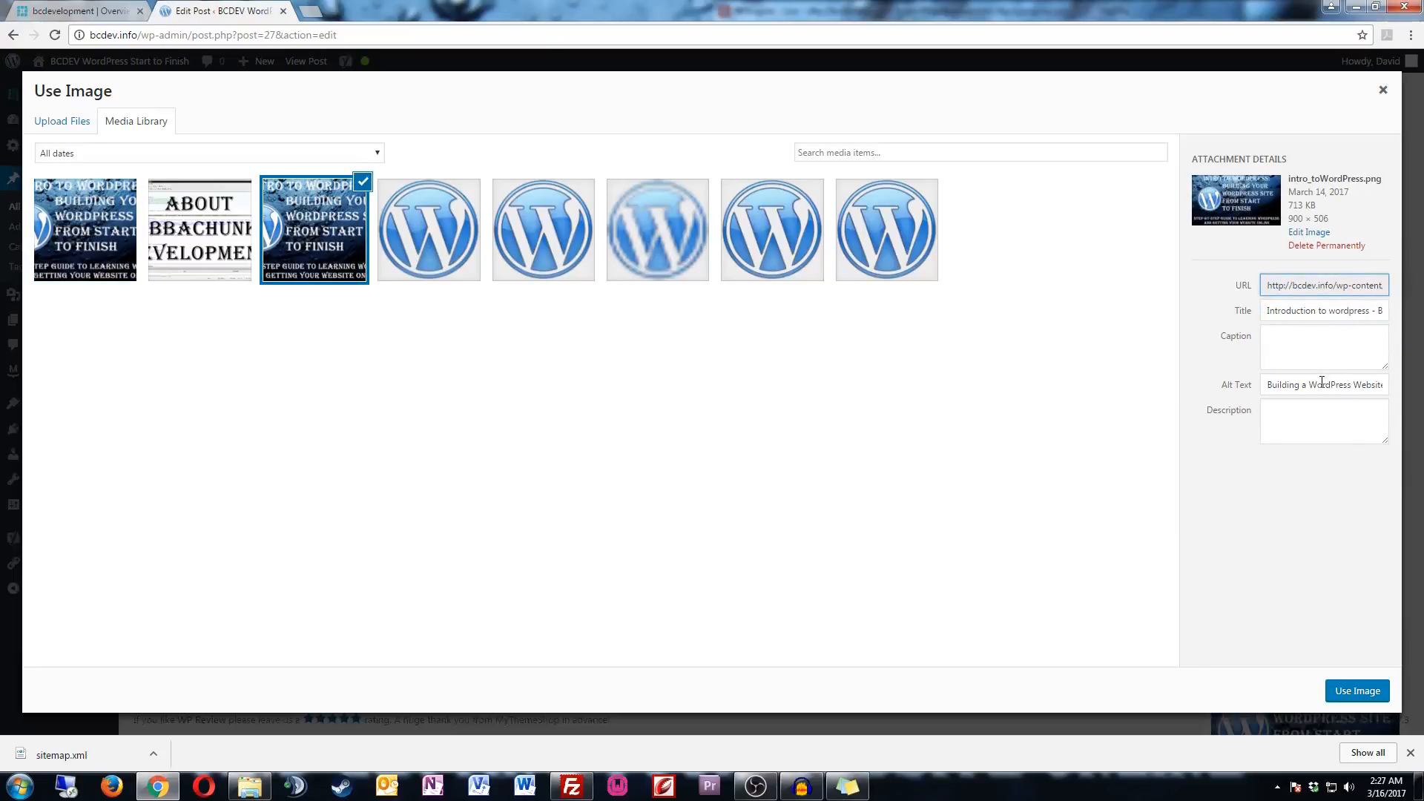
triple_click(1322, 381)
click(136, 231)
click(1297, 437)
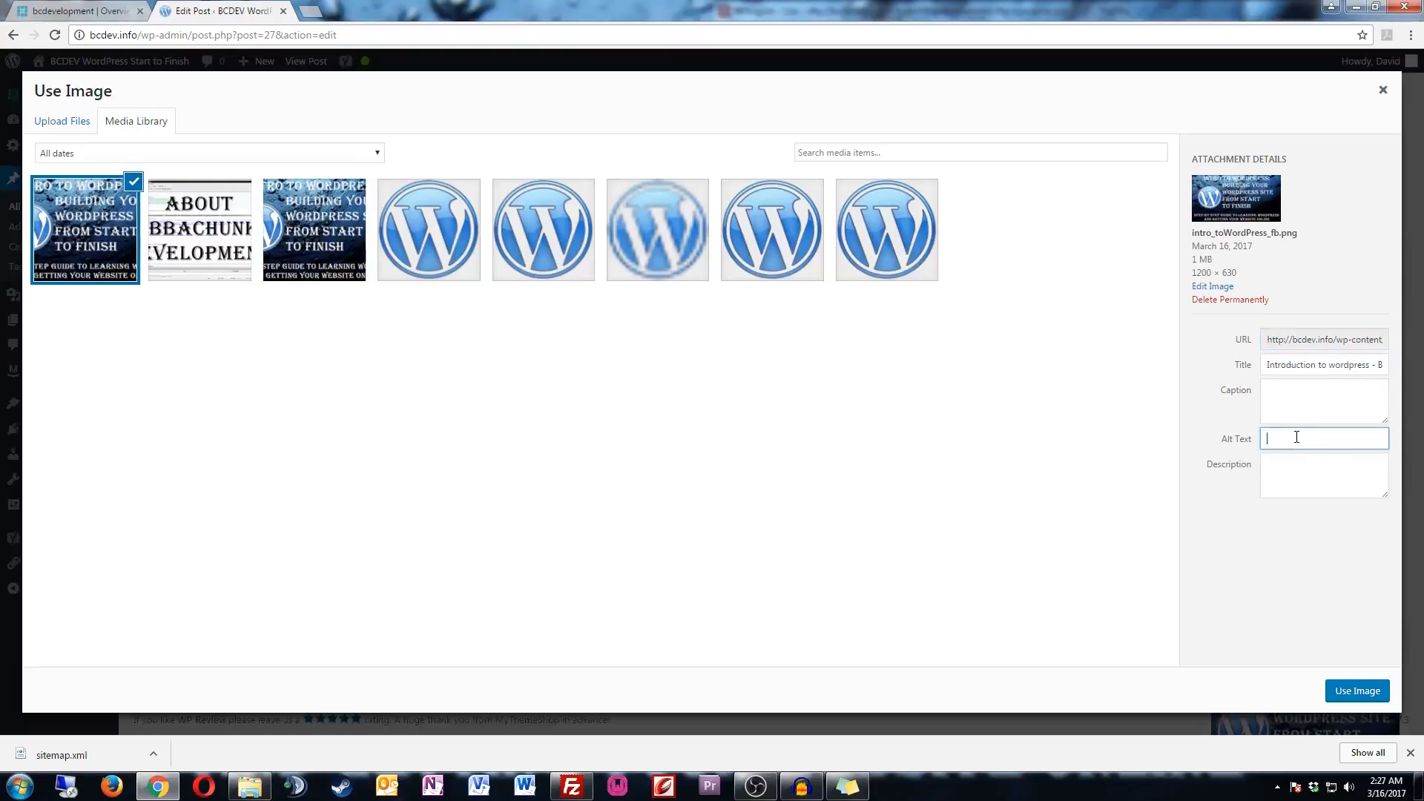
key(ctrl+v)
click(1356, 691)
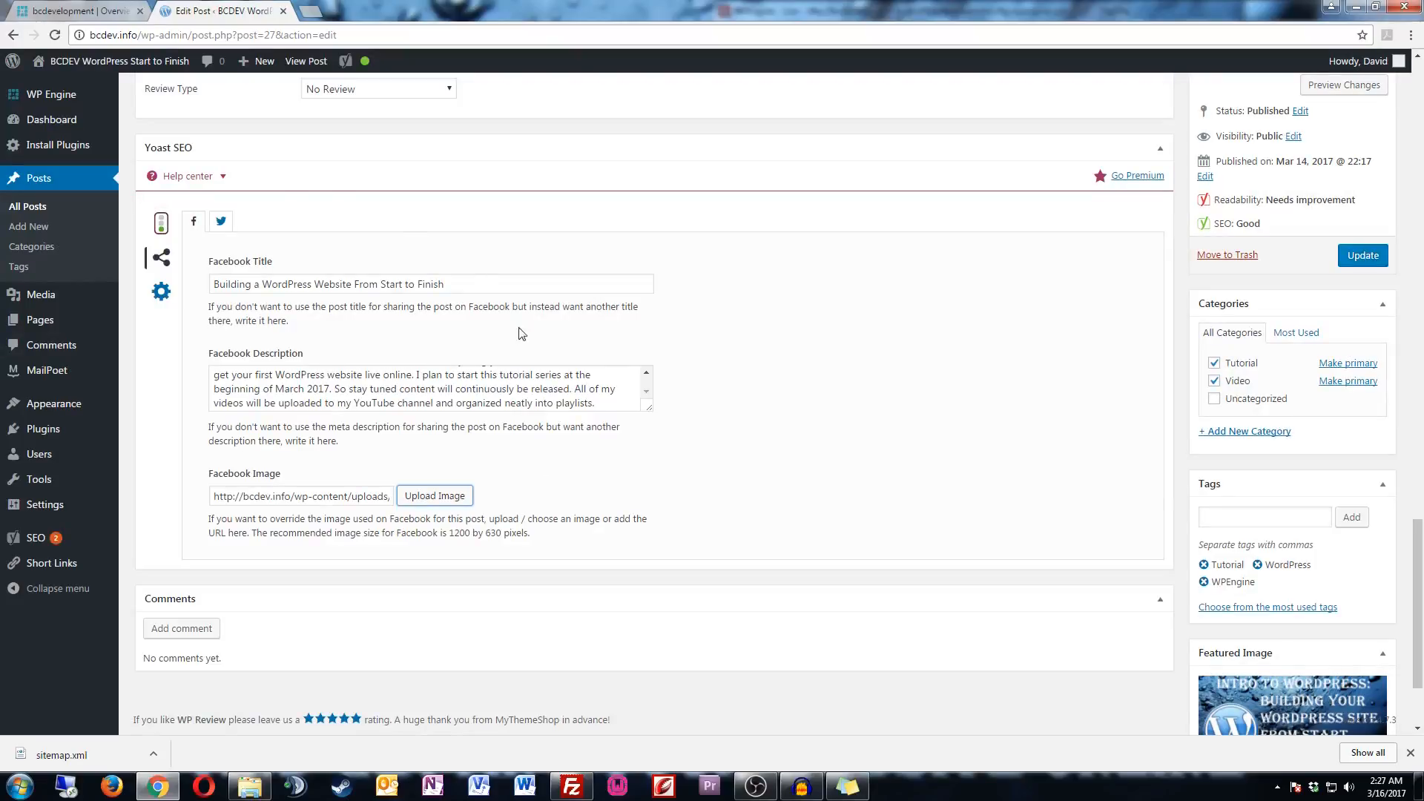
- Open the Twitter sharing settings and upload intro_toWordPress_T.png from the desktop as a choice for the Twitter image
click(223, 226)
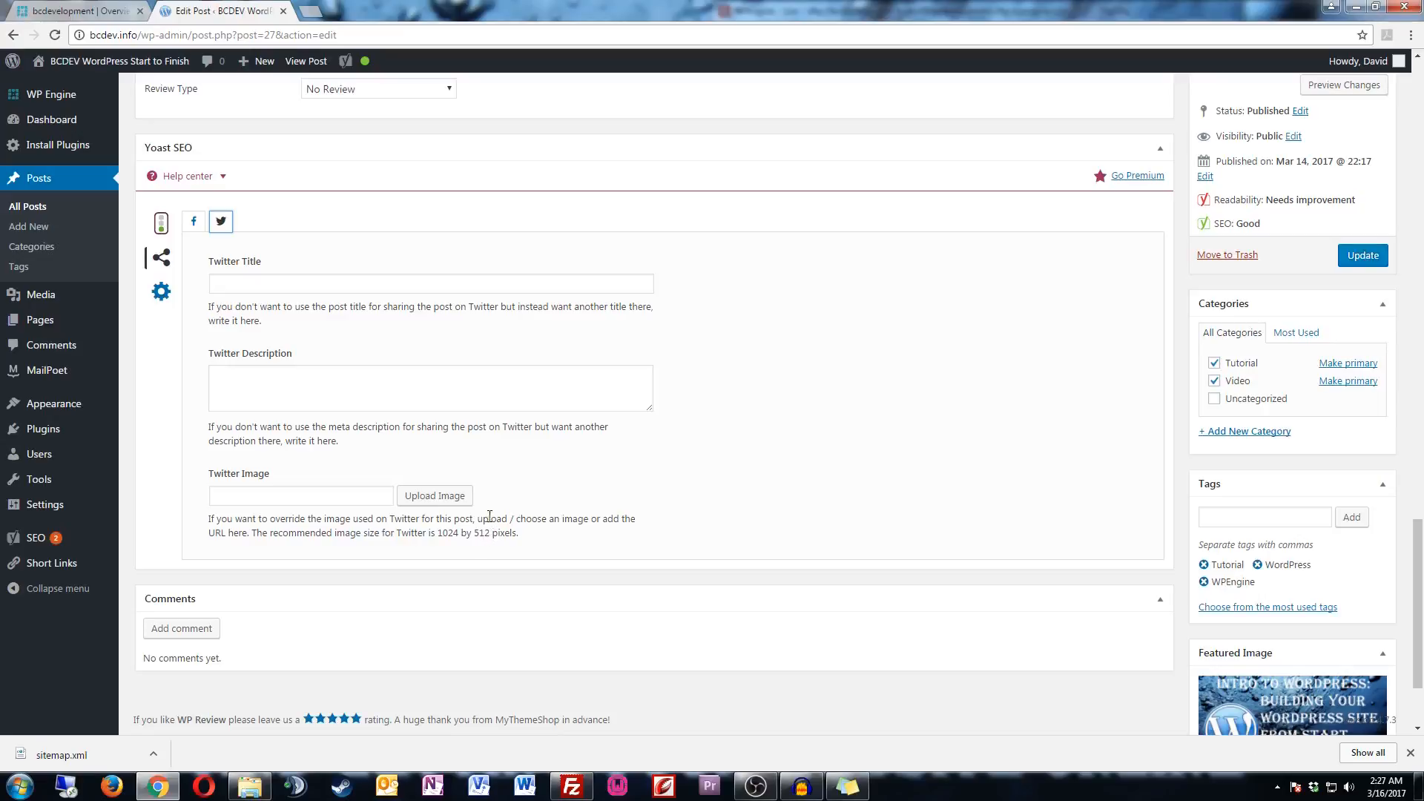
click(416, 497)
double_click(493, 9)
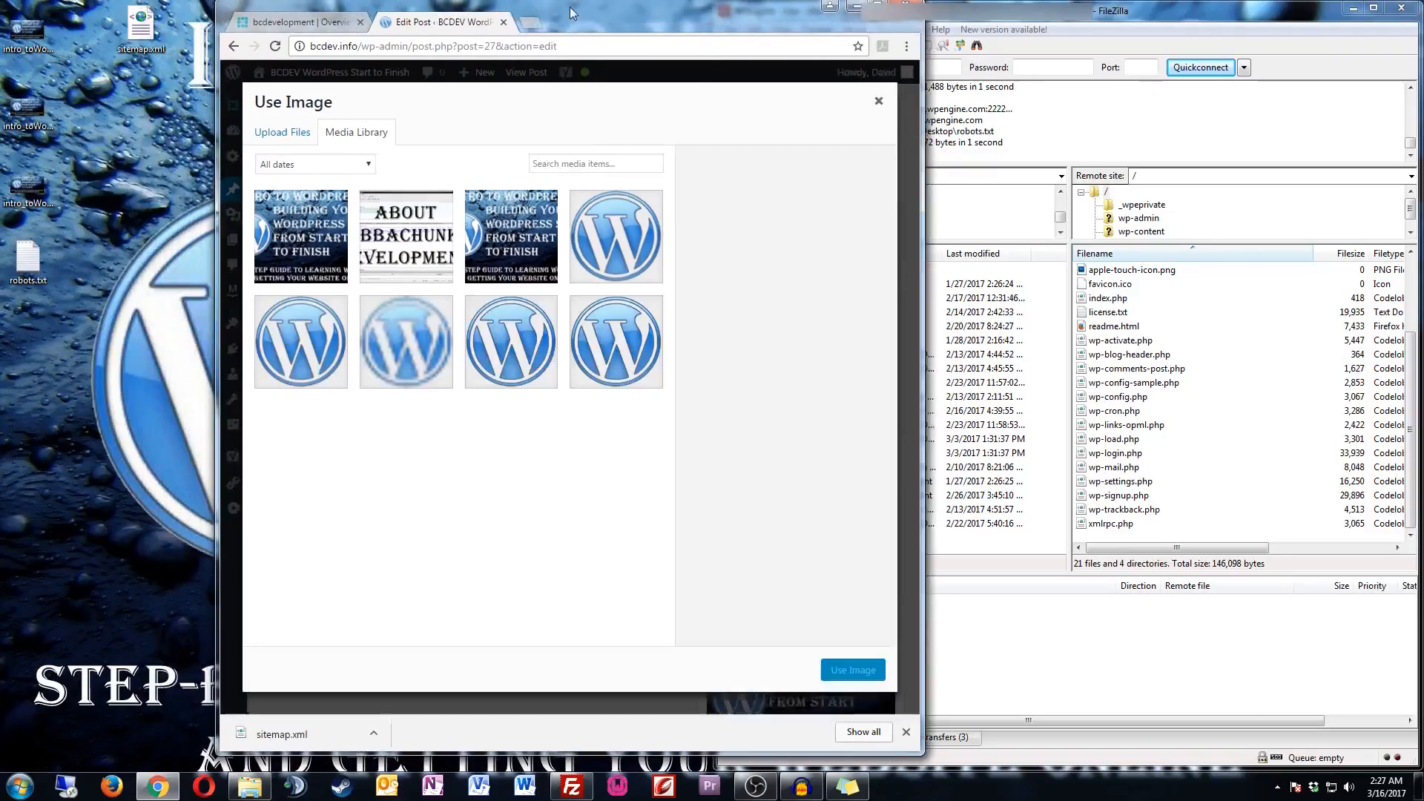
click(24, 185)
drag(25, 184, 435, 438)
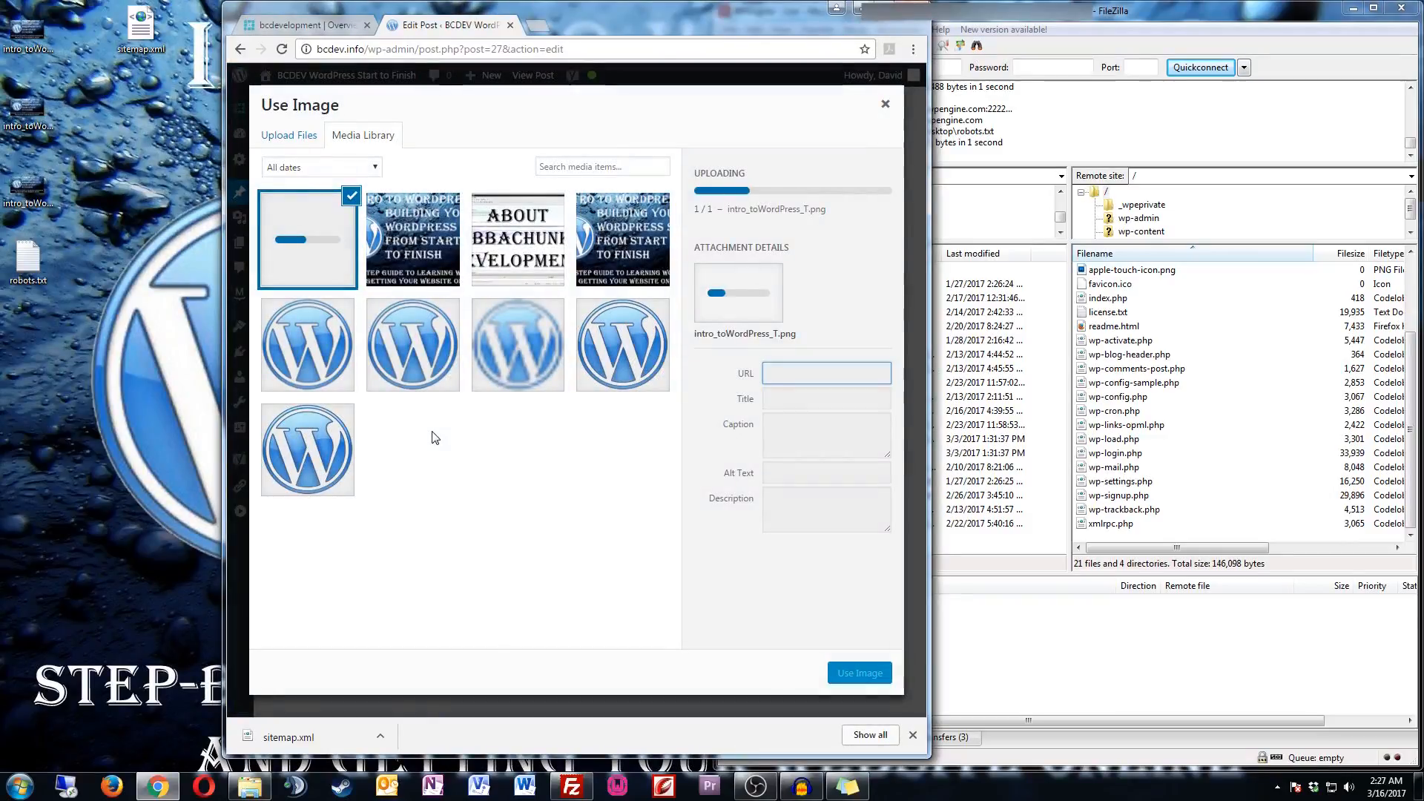
double_click(872, 9)
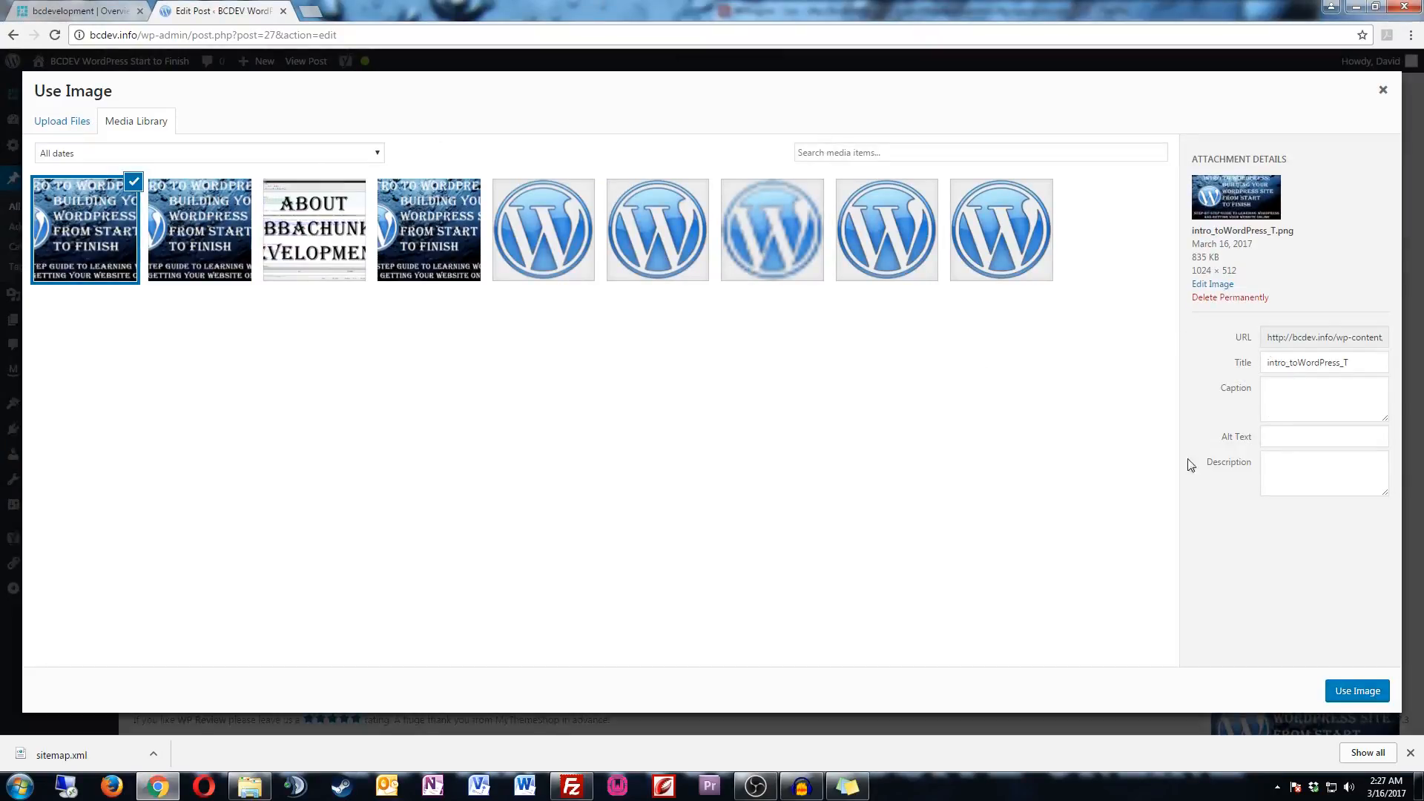
- Copy the alt text "Building a WordPress Website" from intro_toWordPress_fb.png to intro_toWordPress_T.png and apply the latter as the Twitter image
click(198, 237)
click(1272, 439)
key(ctrl+a)
key(ctrl+c)
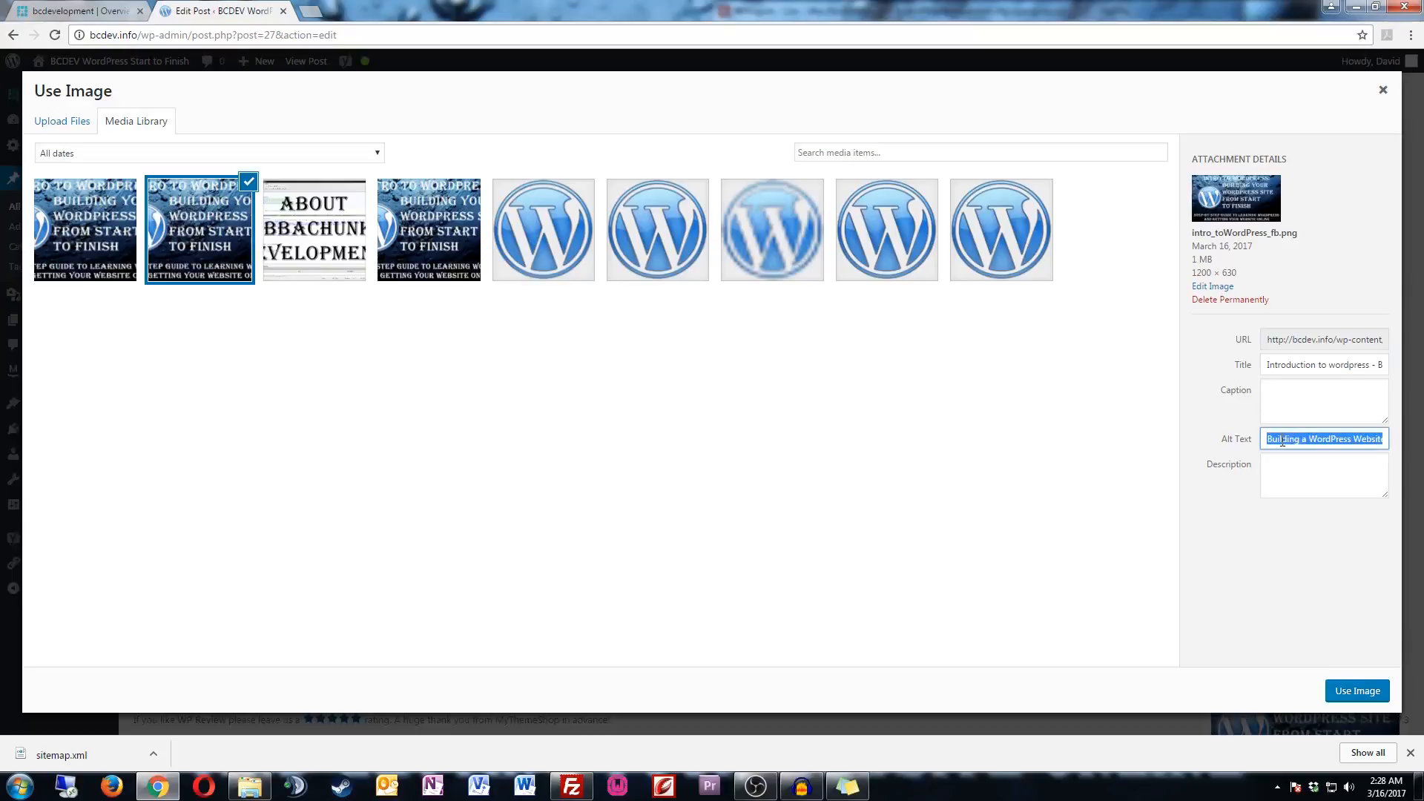
click(107, 216)
click(1288, 436)
key(ctrl+v)
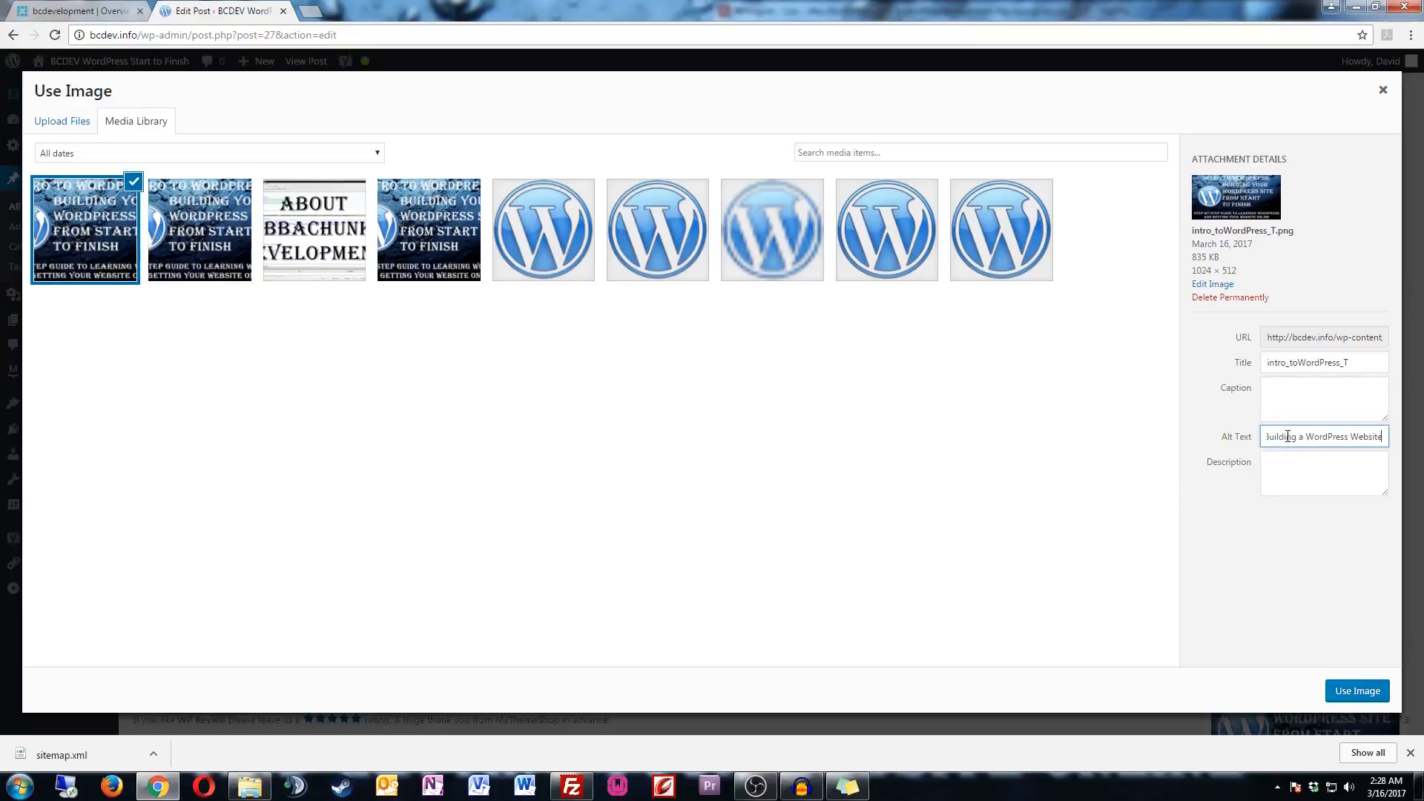
click(1352, 698)
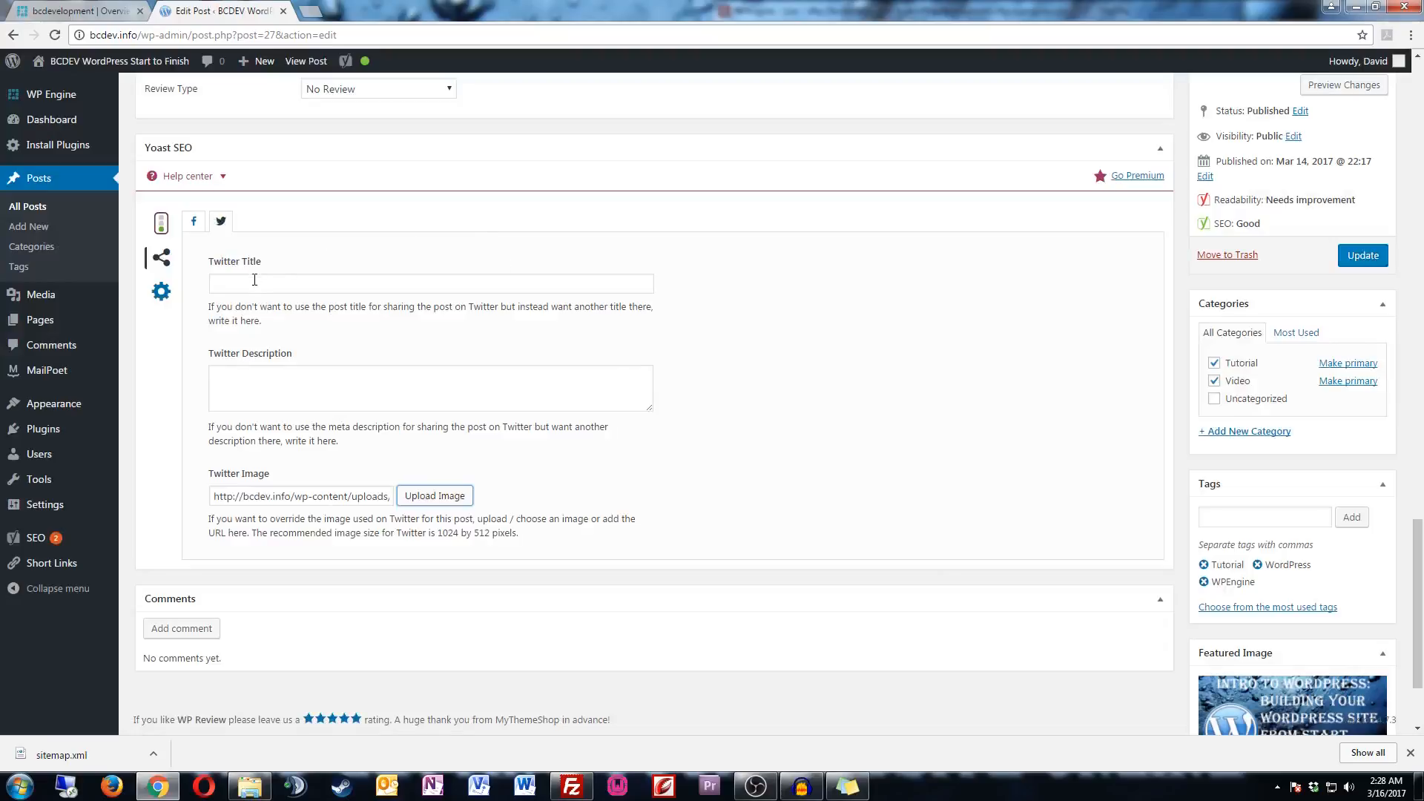
- Copy the Facebook title "Building a WordPress Website From Start to Finish" into the Twitter title
click(194, 221)
triple_click(298, 284)
key(ctrl+c)
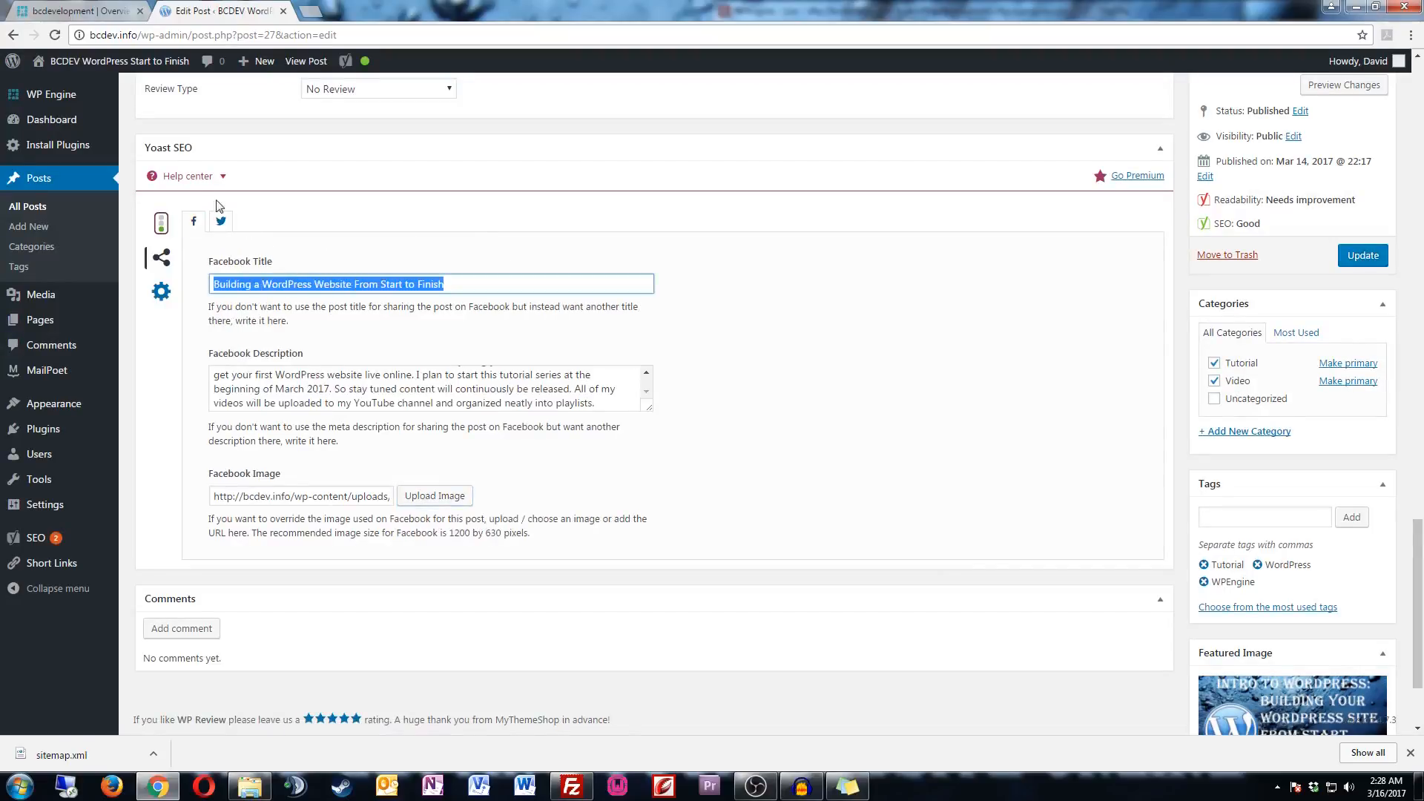
click(220, 220)
click(312, 284)
key(ctrl+v)
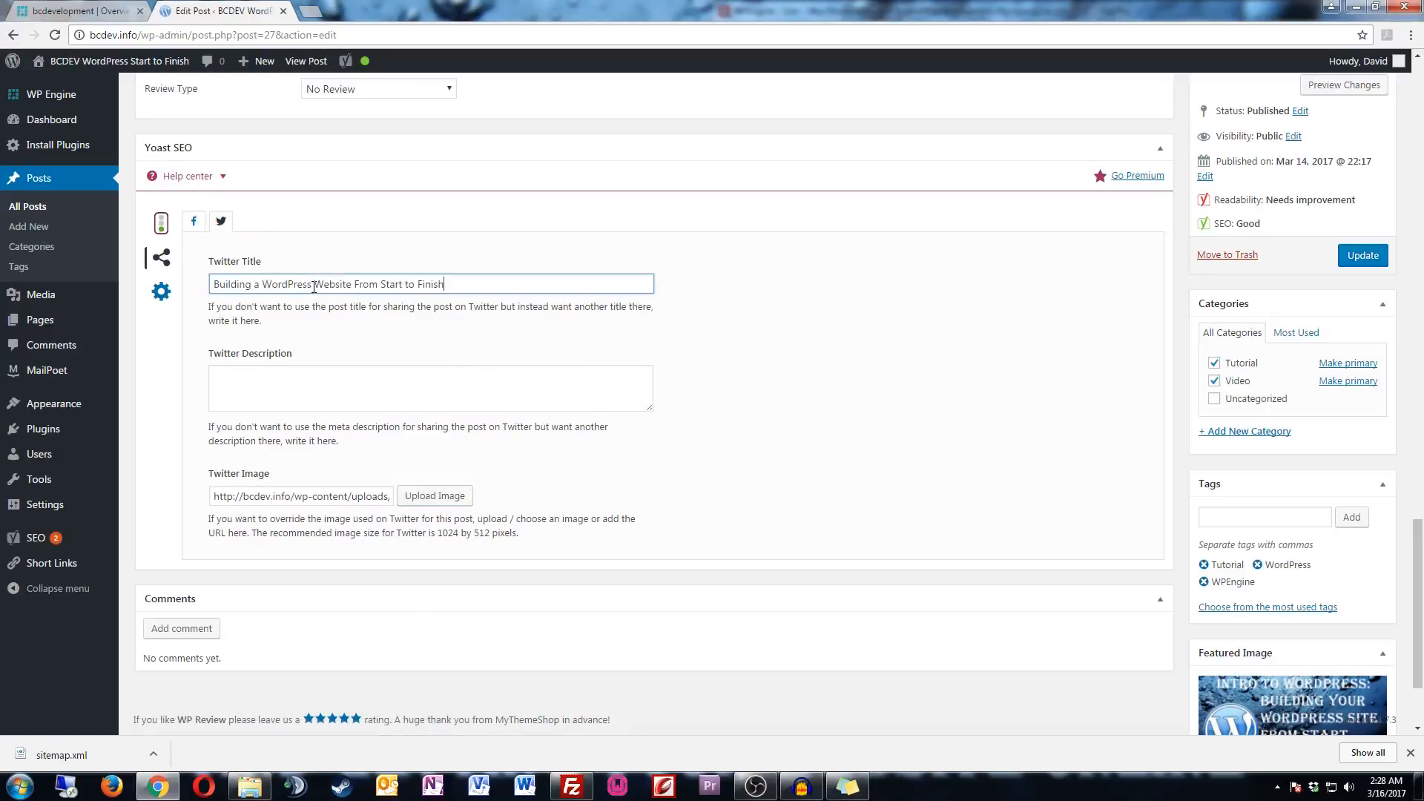
- Copy the first two sentences of the Facebook description, ending with "From Start to Finish.", into the Twitter description
click(194, 222)
scroll(446, 393, up, 5)
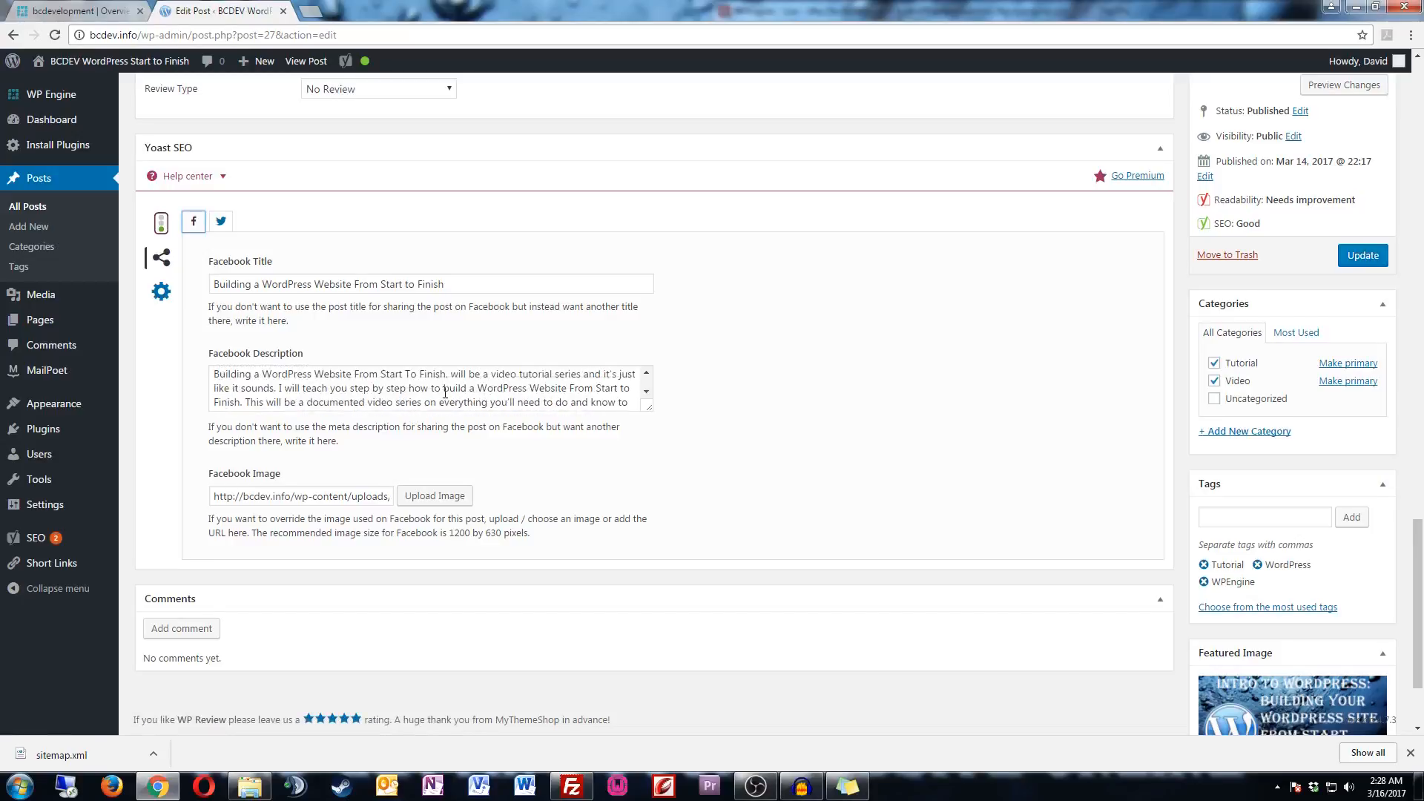
scroll(519, 466, down, 1)
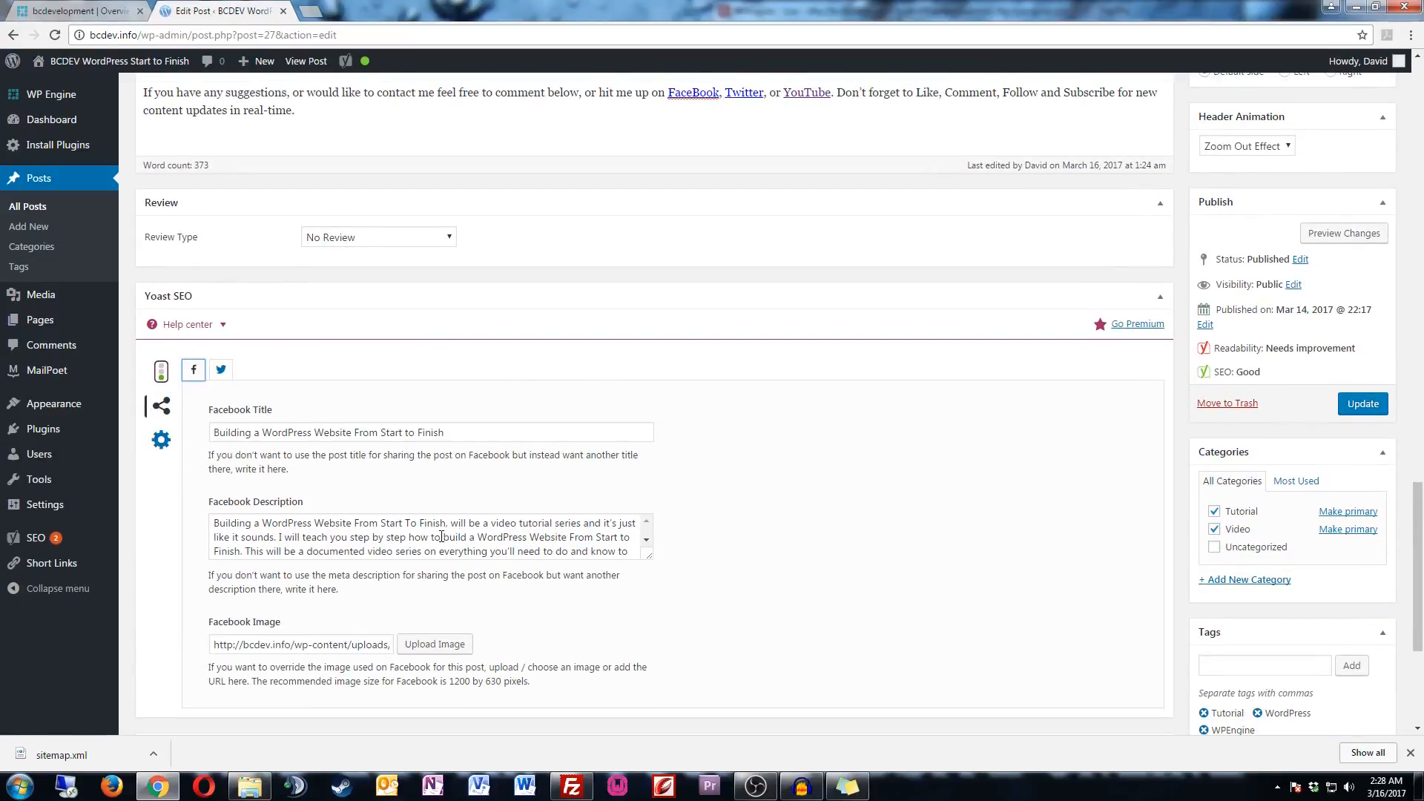
click(278, 537)
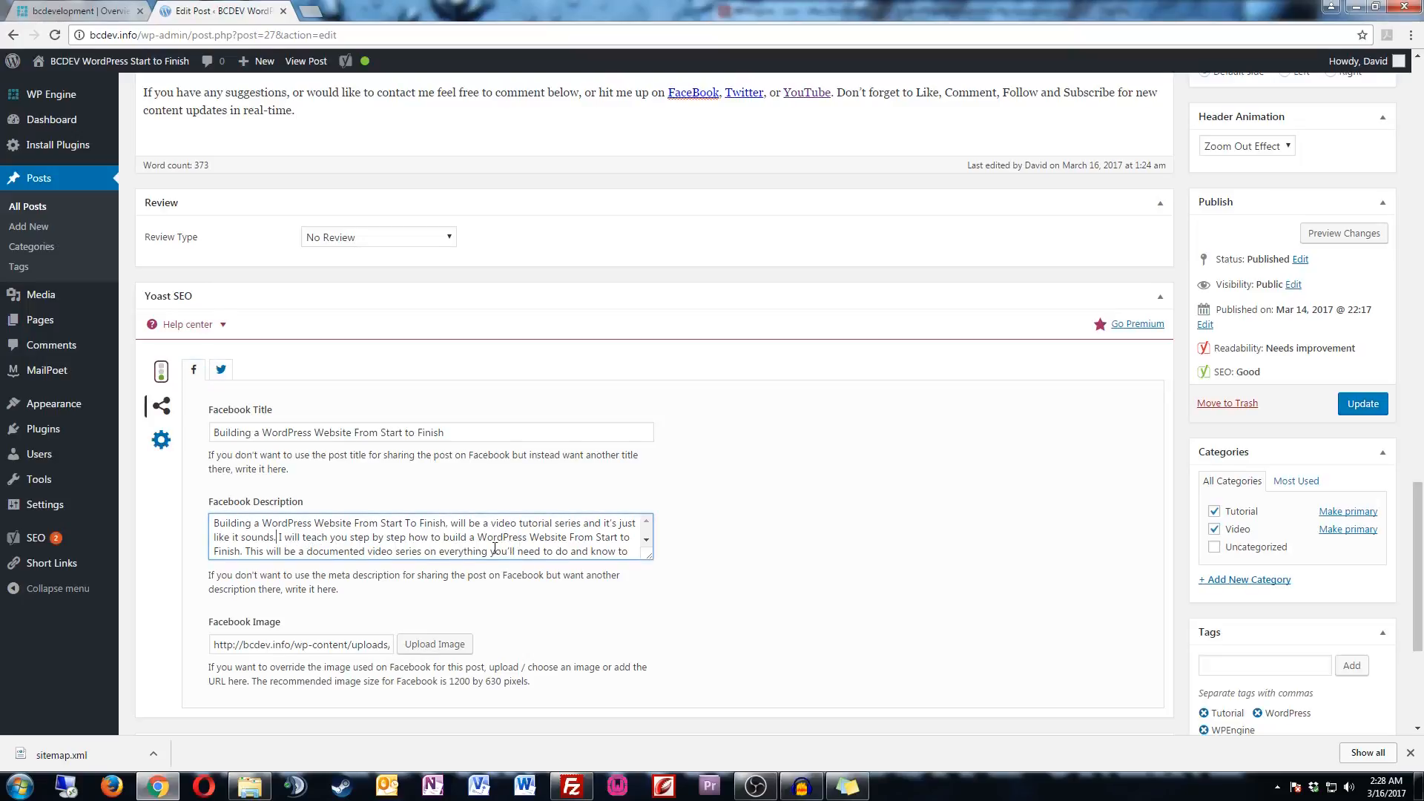
drag(245, 554, 214, 522)
key(ctrl+c)
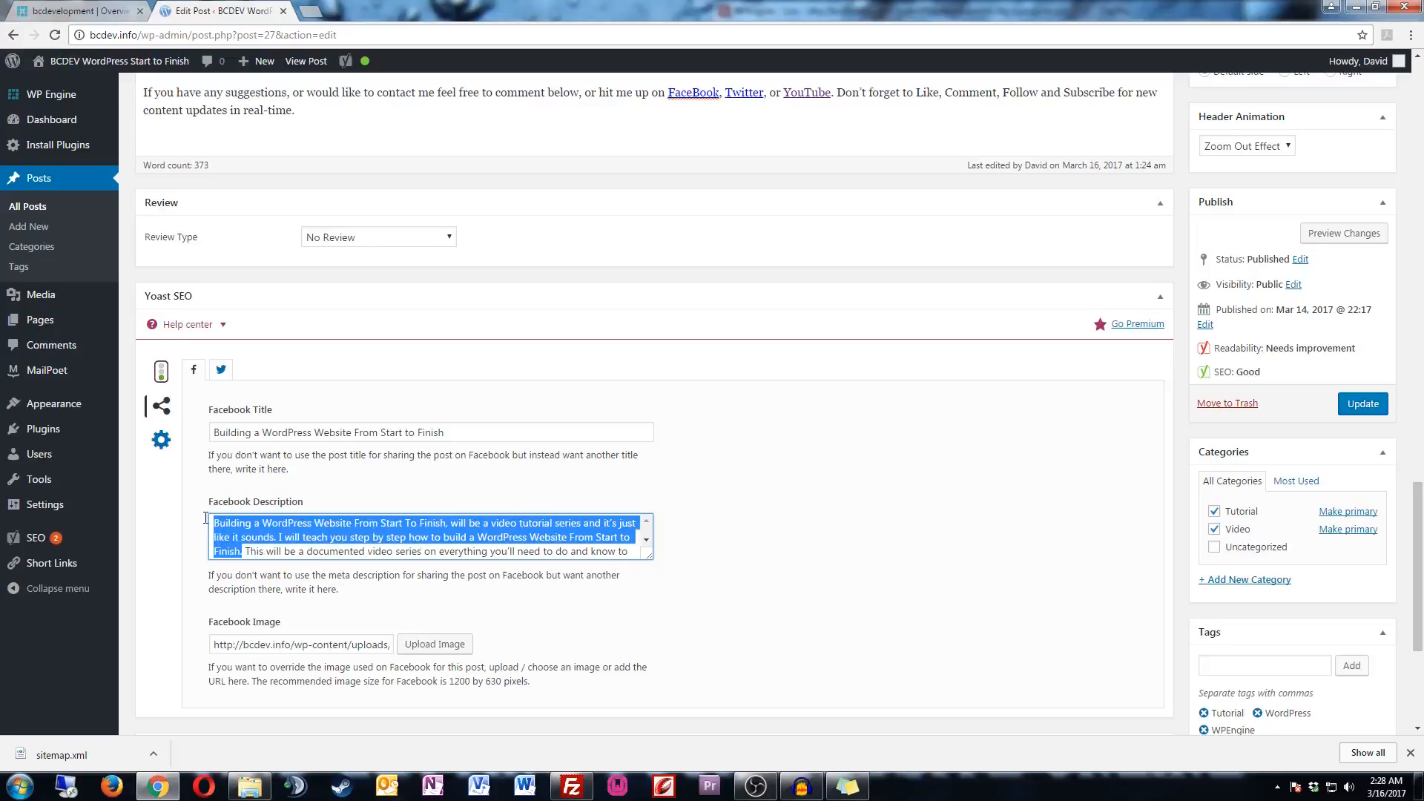
click(223, 369)
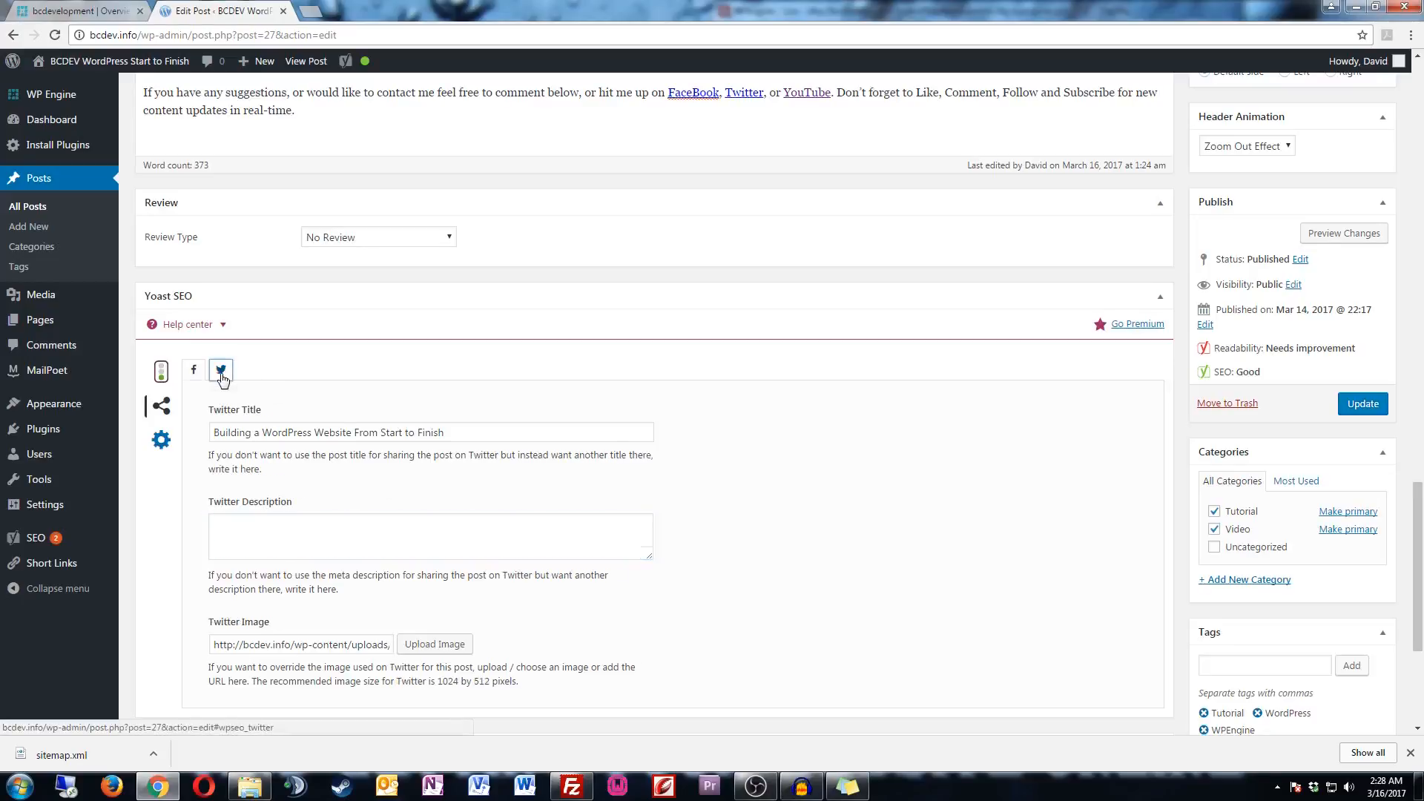
click(294, 526)
key(ctrl+v)
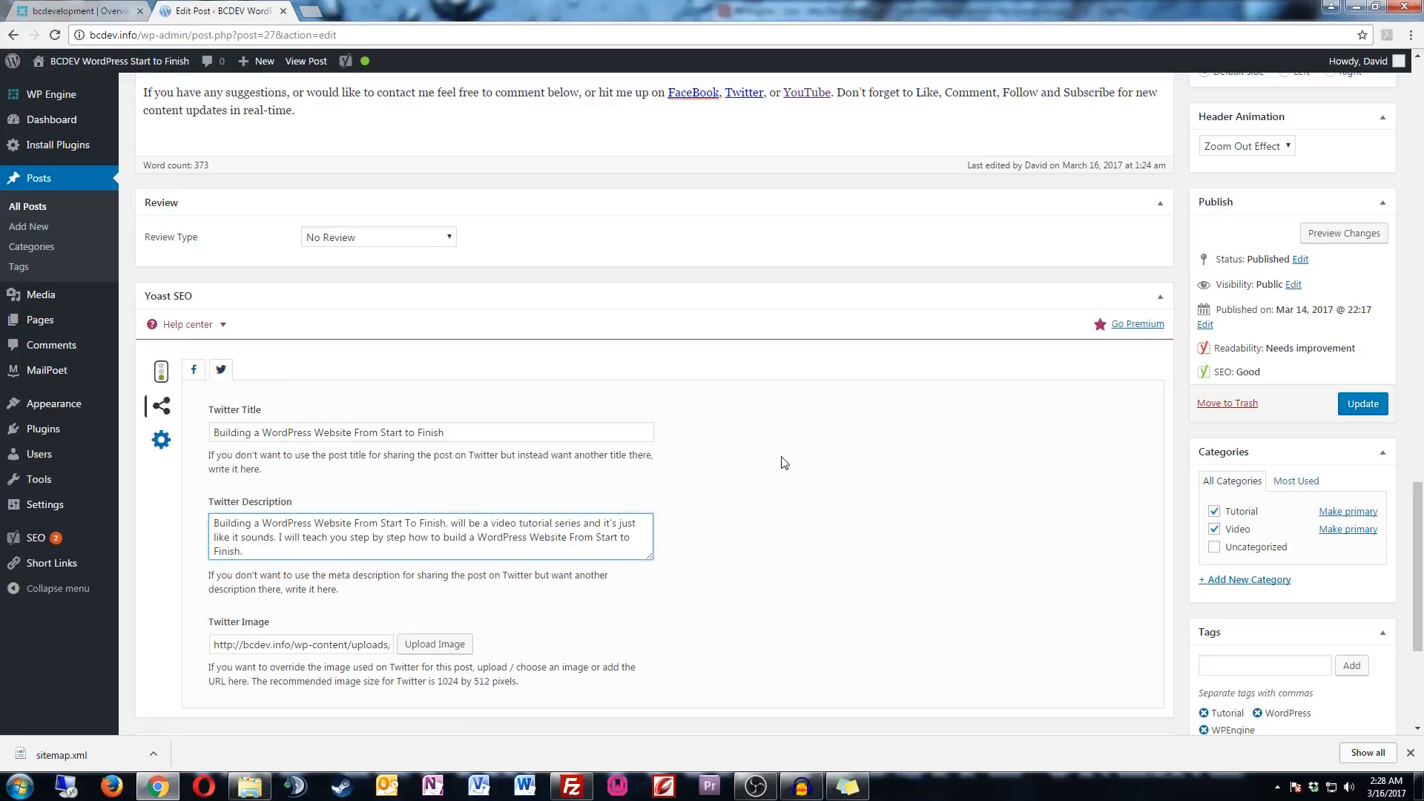
- Recheck the Facebook sharing settings and update the overview post to save its social sharing data
scroll(783, 449, down, 2)
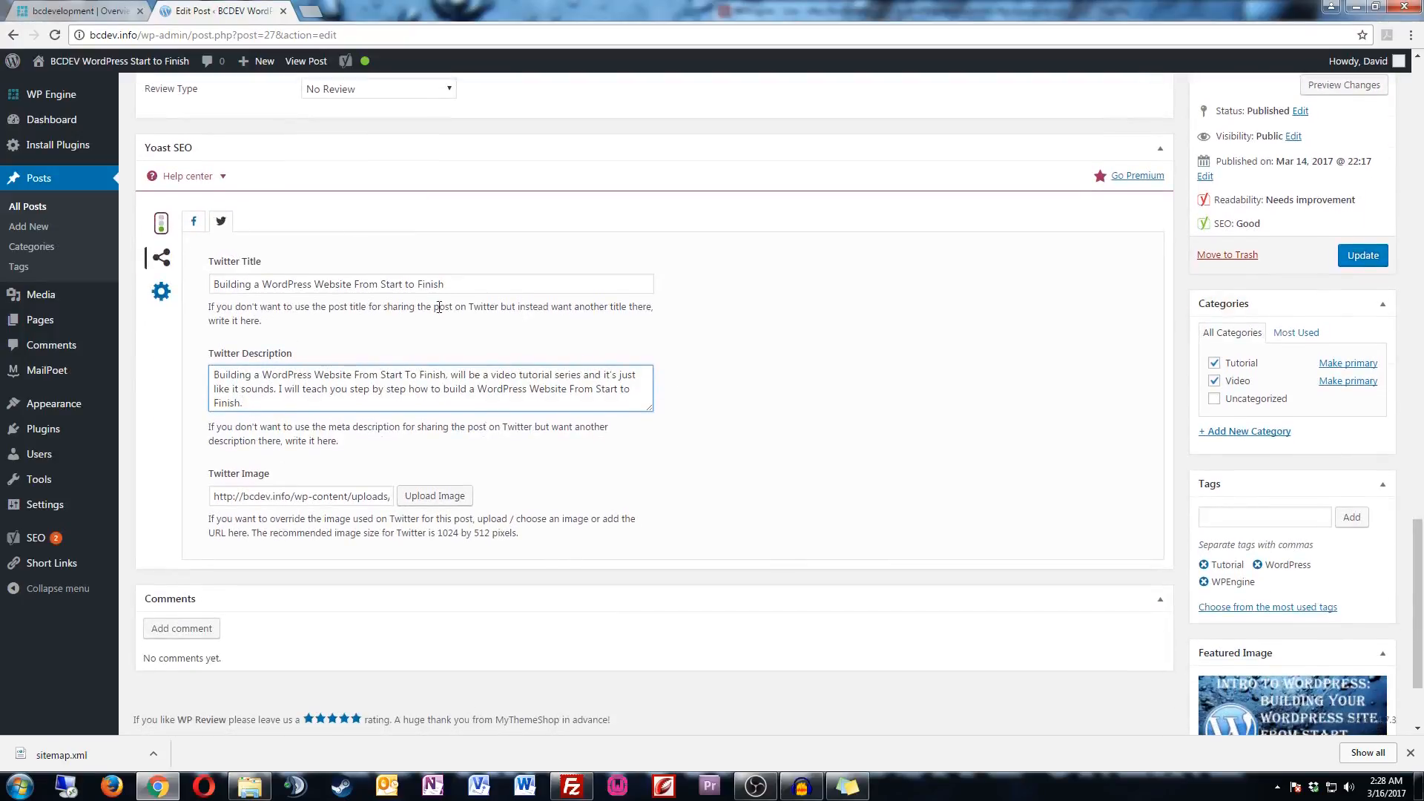
click(194, 221)
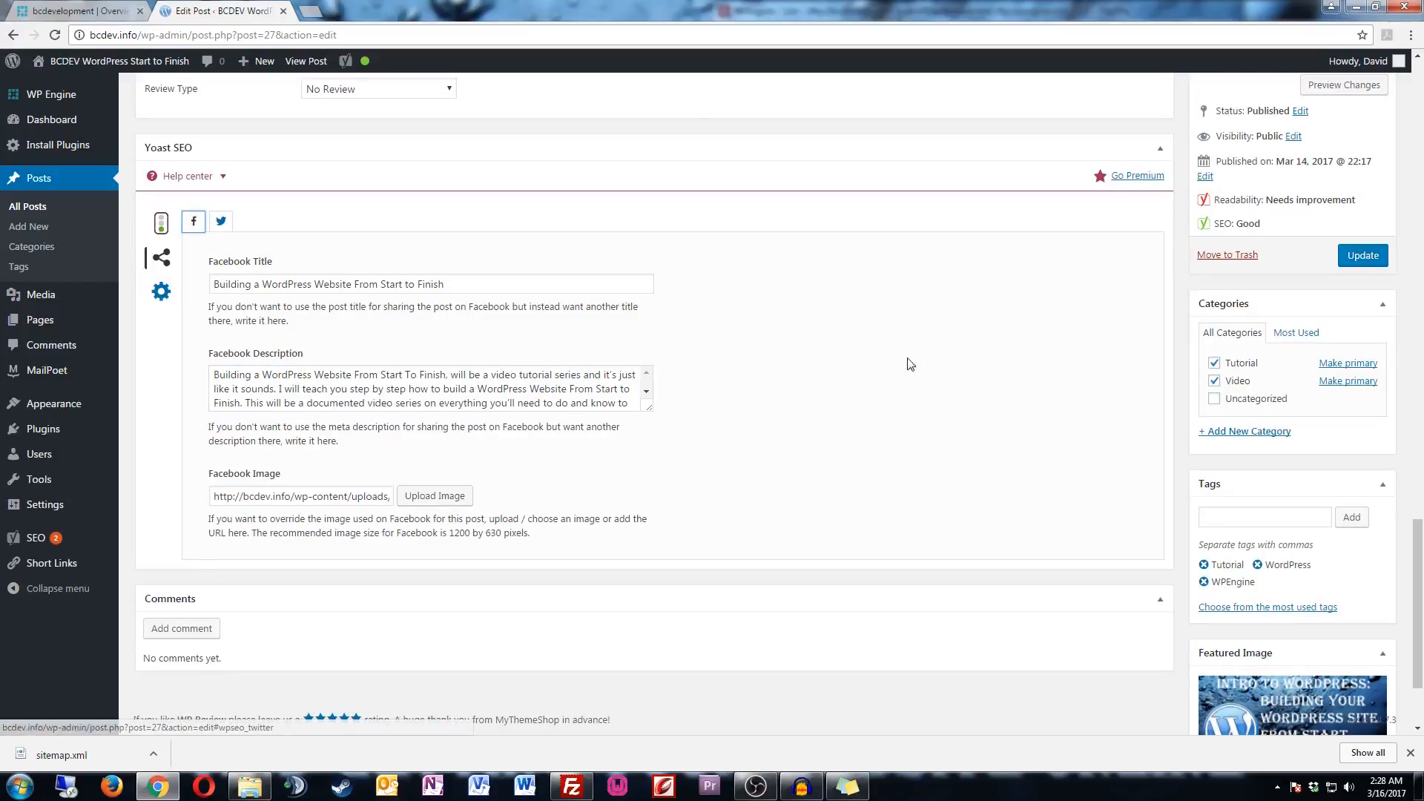
scroll(957, 357, up, 1)
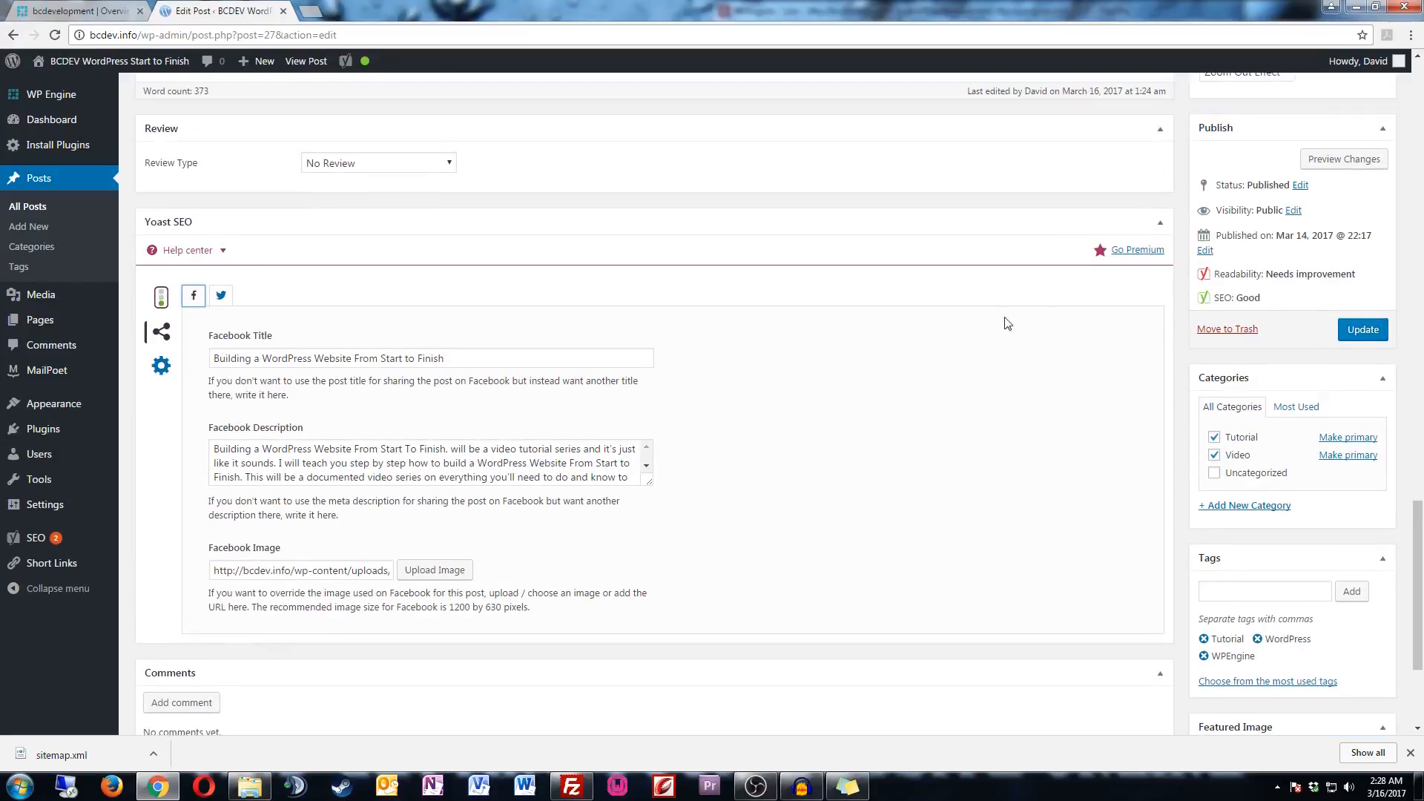
click(1357, 337)
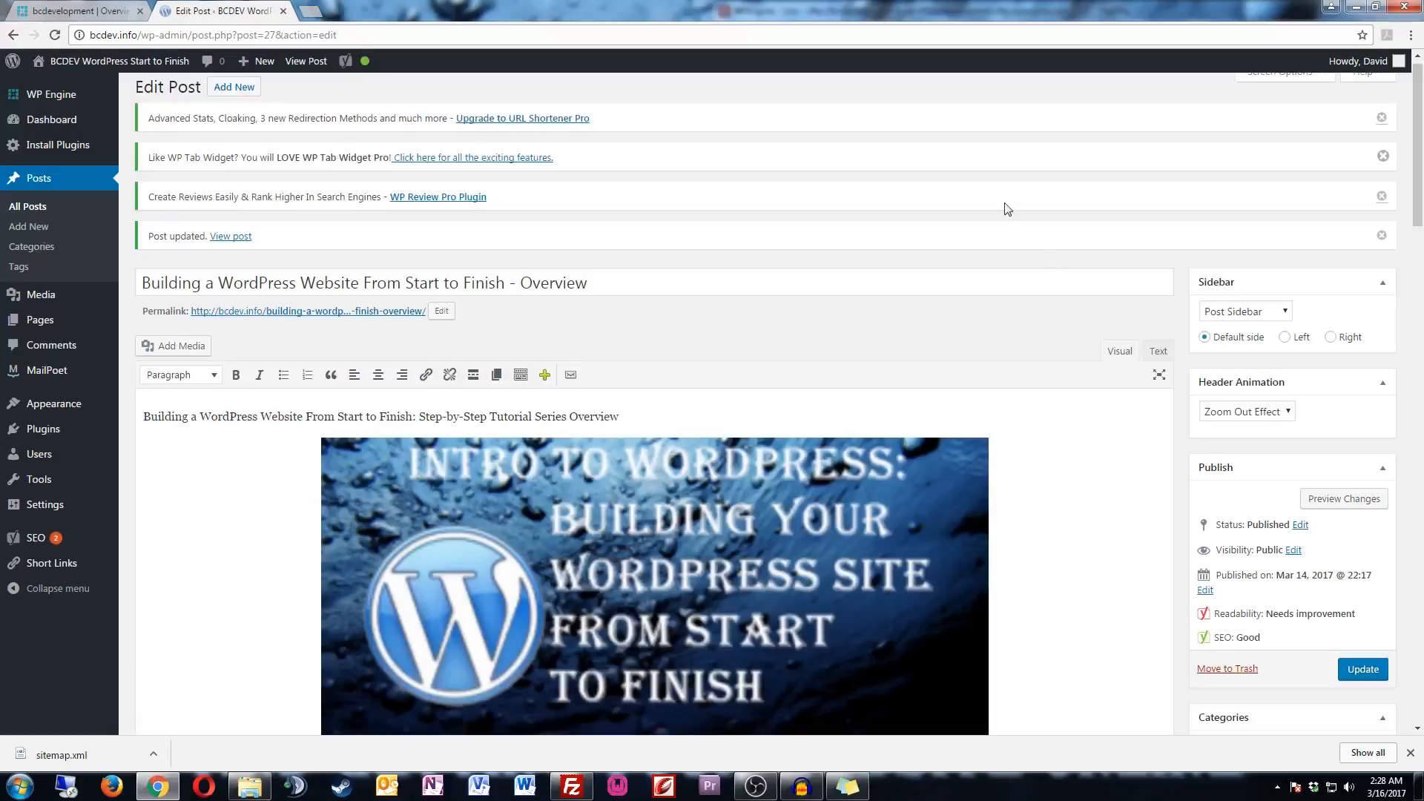
- Visit the live site, open the "Building a WordPress Website From Start to Finish – Overview" post, and look through its content
mouse_move(115, 69)
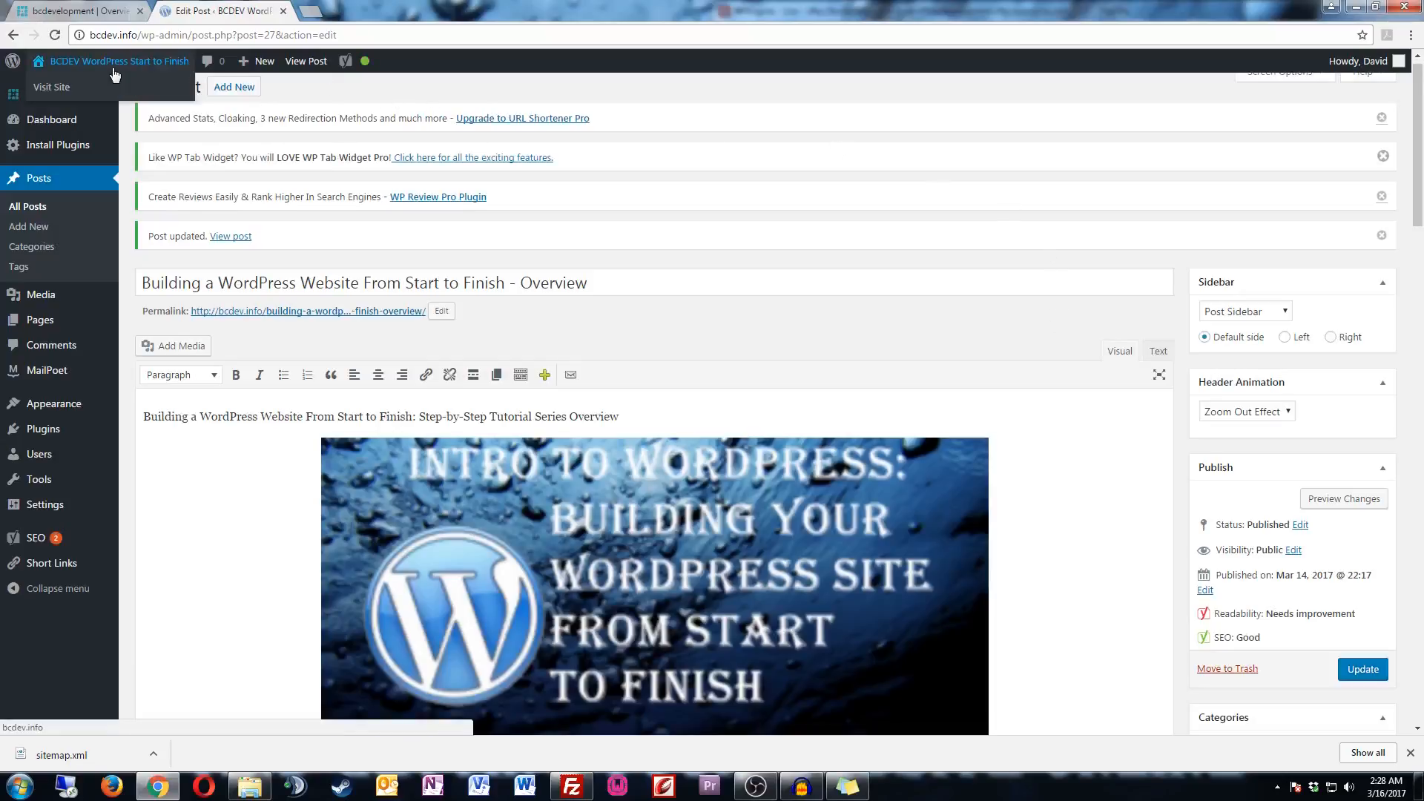
click(70, 89)
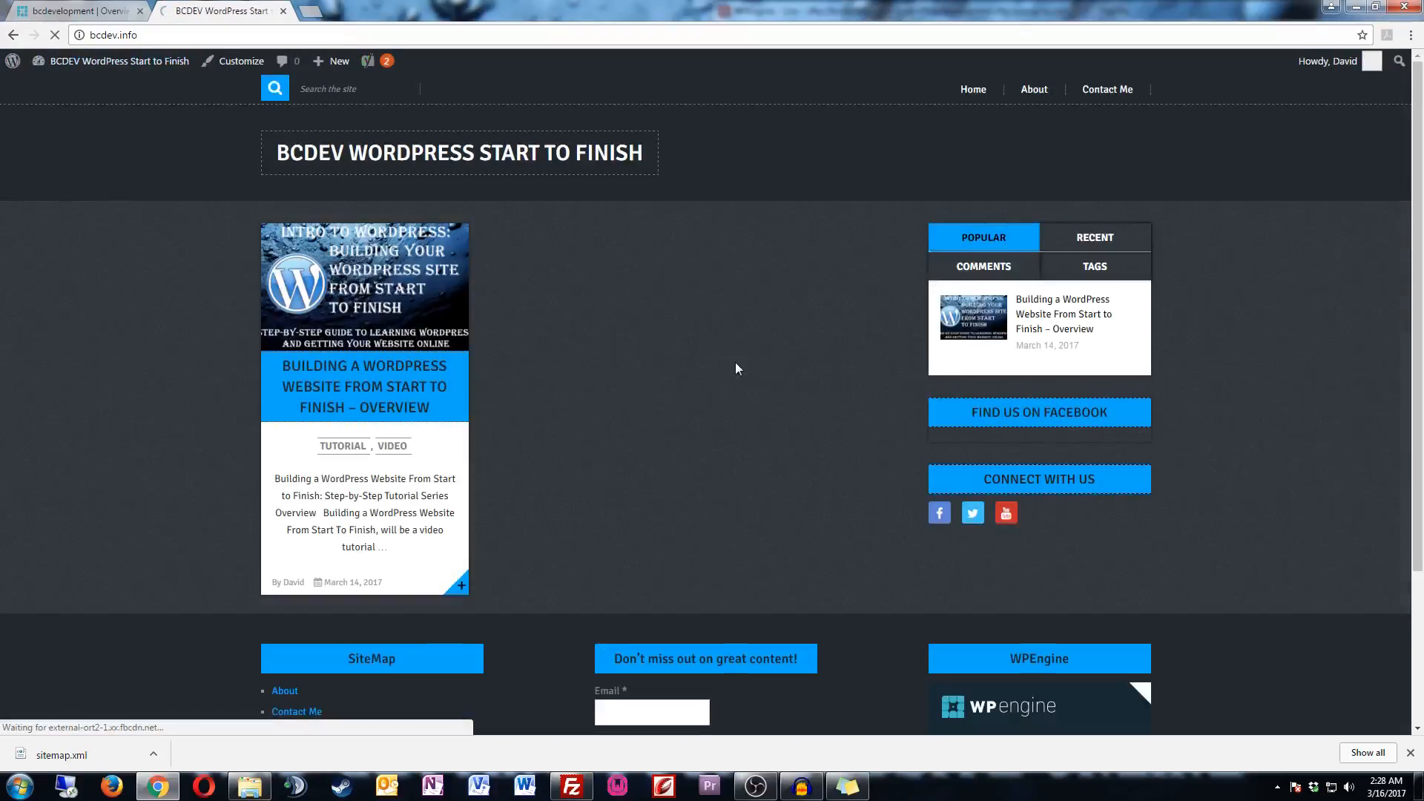
click(356, 289)
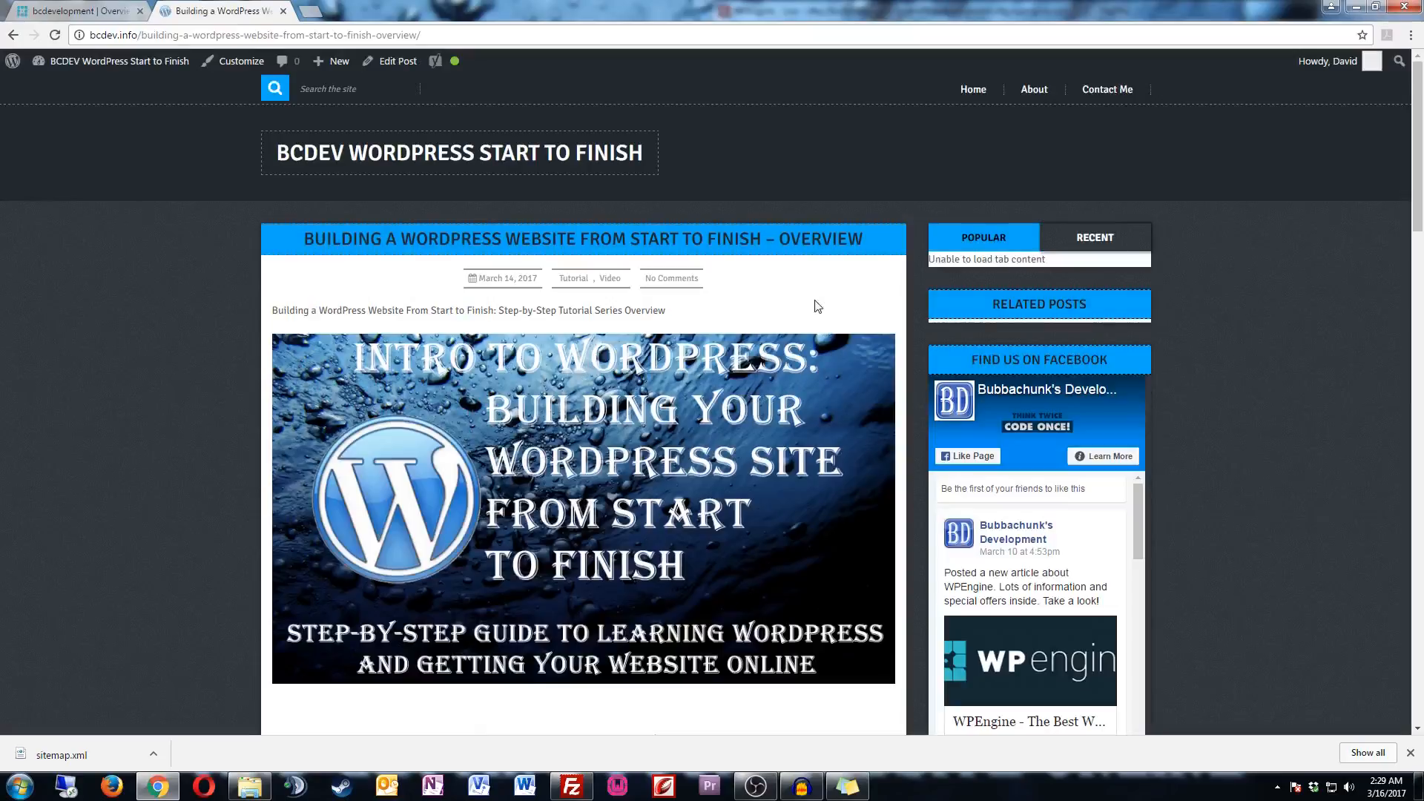
scroll(462, 296, down, 1)
mouse_move(454, 68)
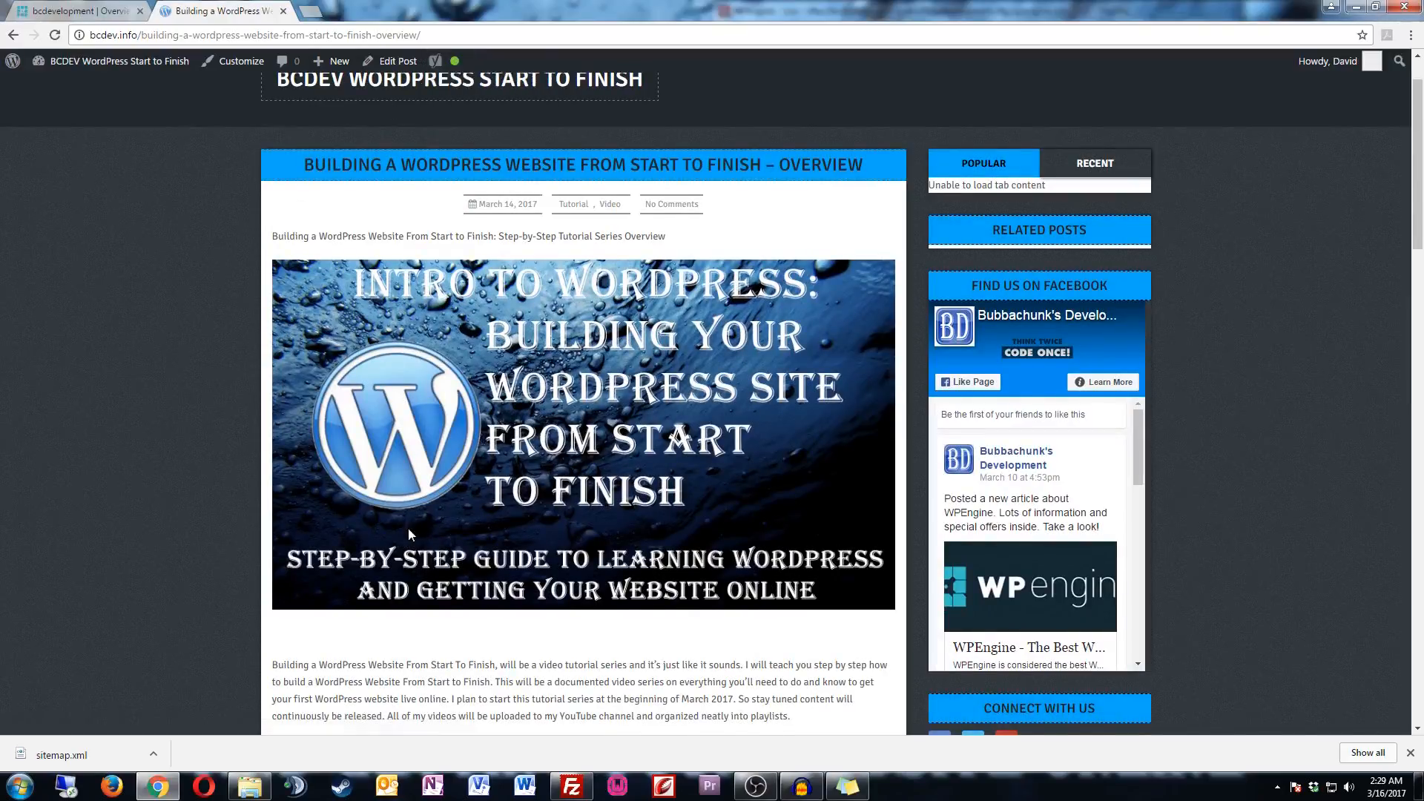
scroll(408, 528, down, 8)
scroll(419, 497, down, 15)
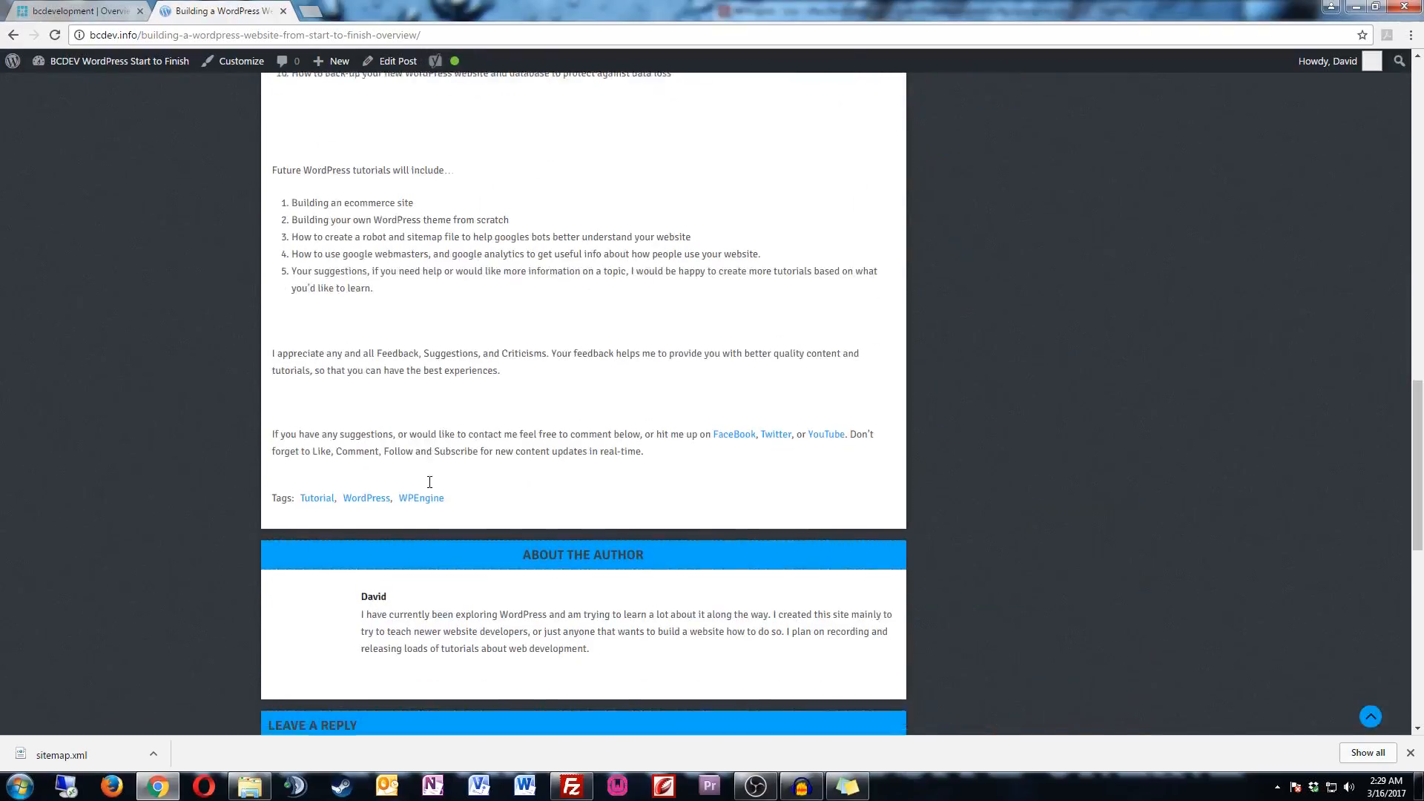
scroll(433, 488, up, 20)
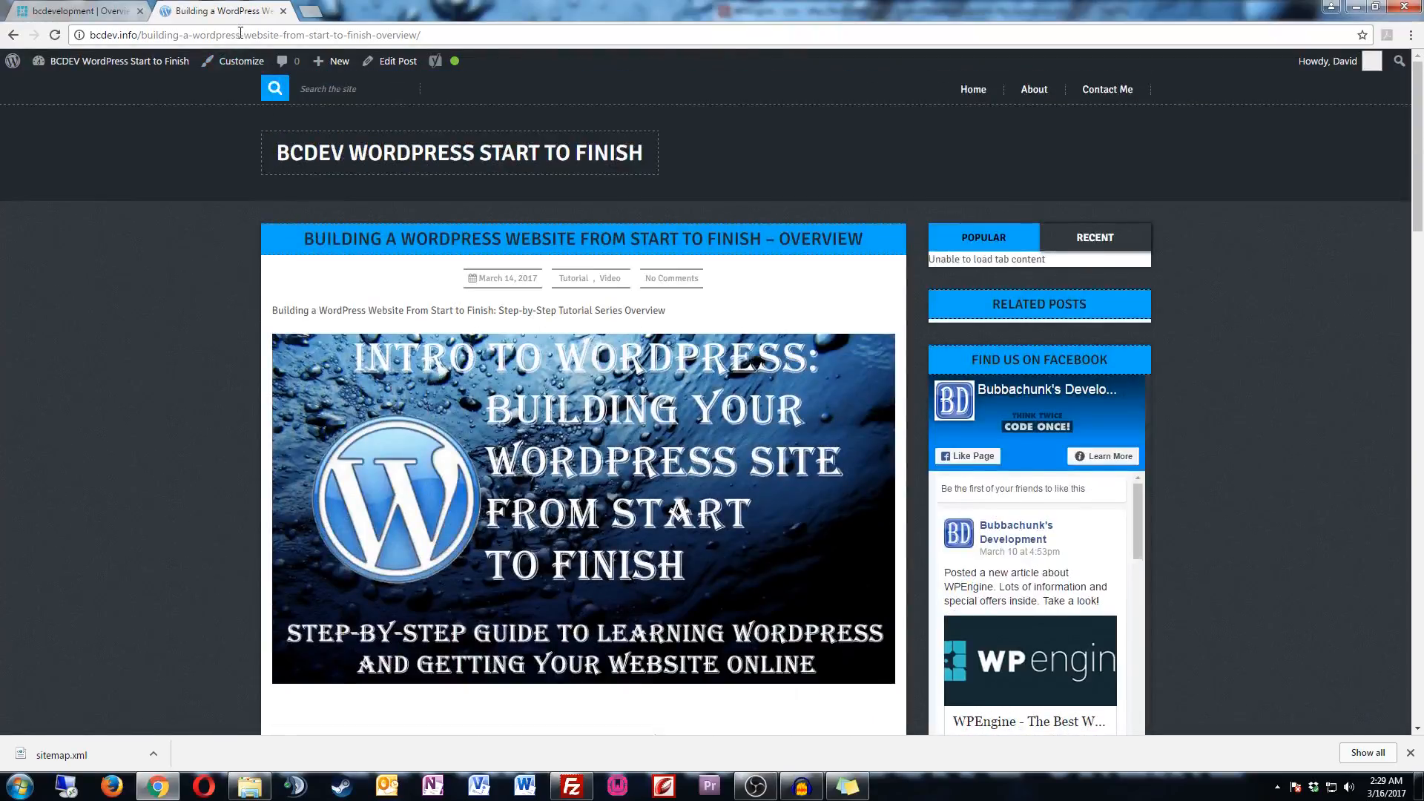
- Copy the overview post's URL and paste it into a new post on the Bubbachunk's Development Facebook page in Firefox to check the link preview
click(241, 33)
right_click(240, 33)
click(267, 86)
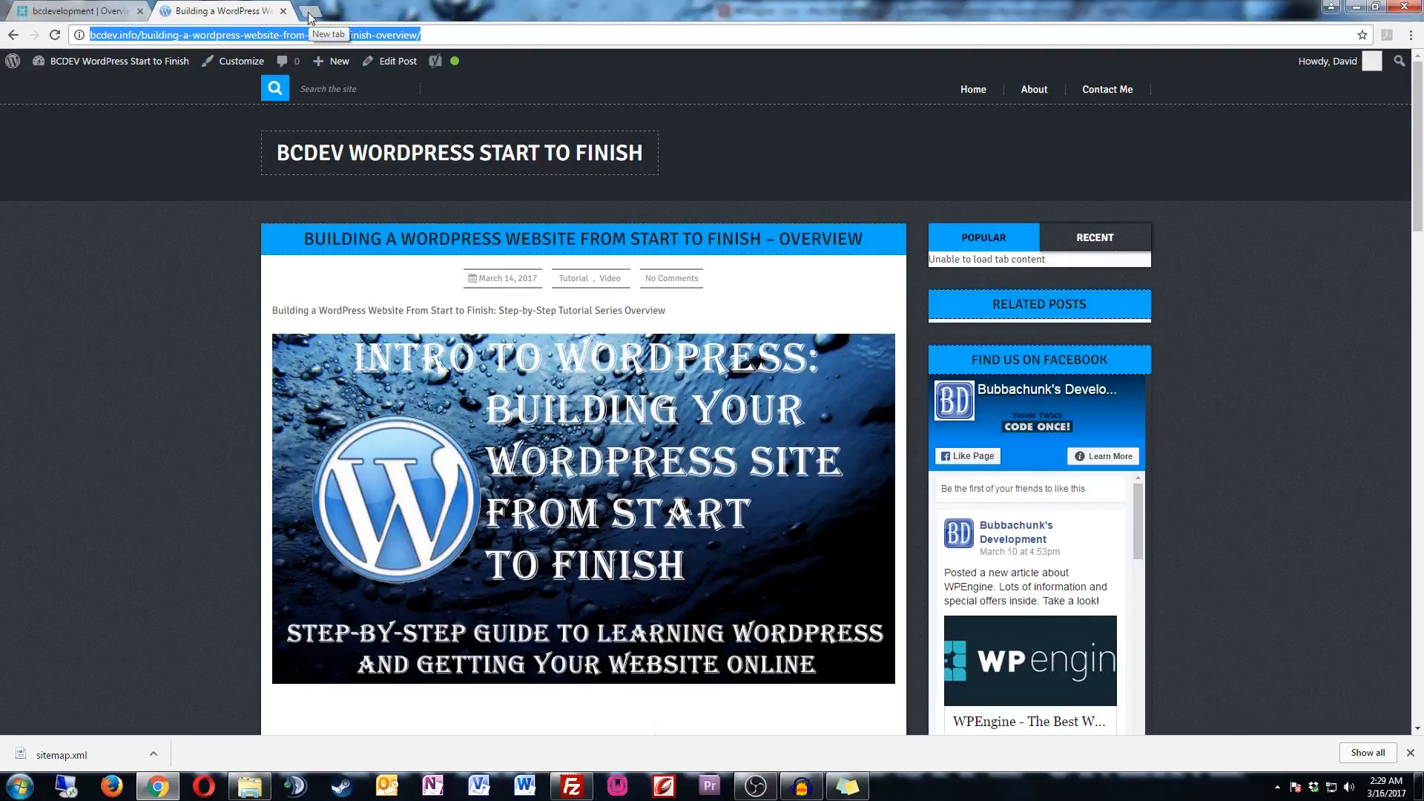
click(111, 788)
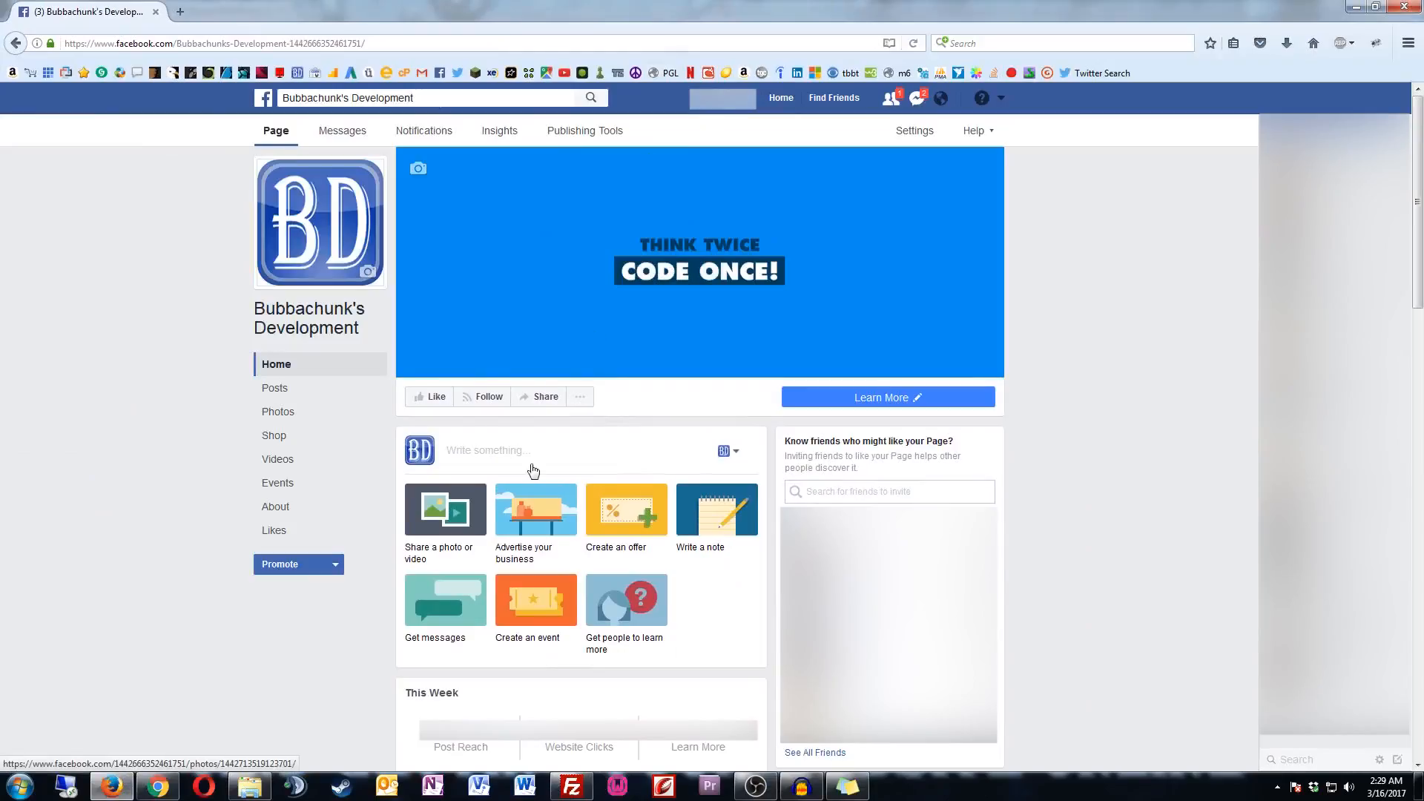
click(471, 454)
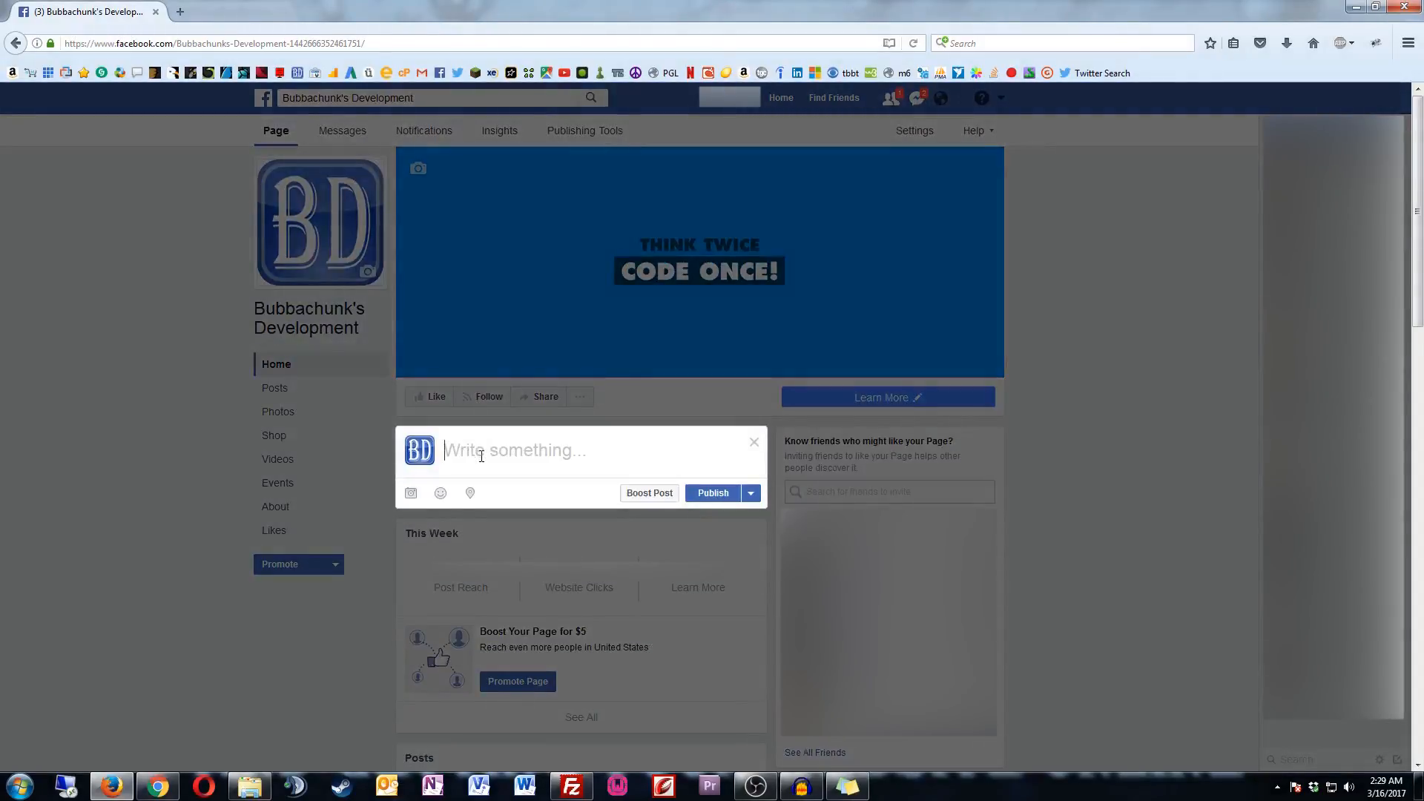
right_click(482, 457)
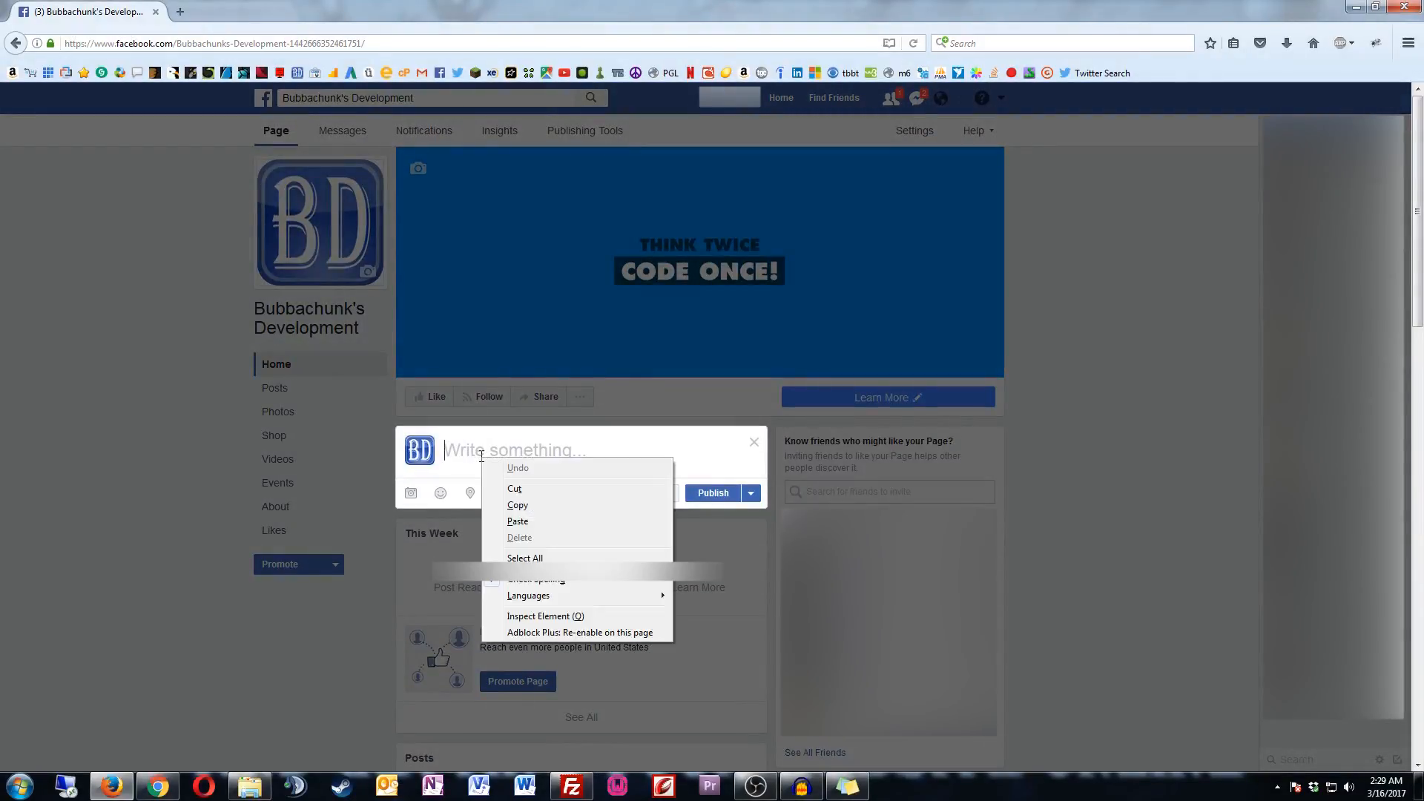
click(518, 521)
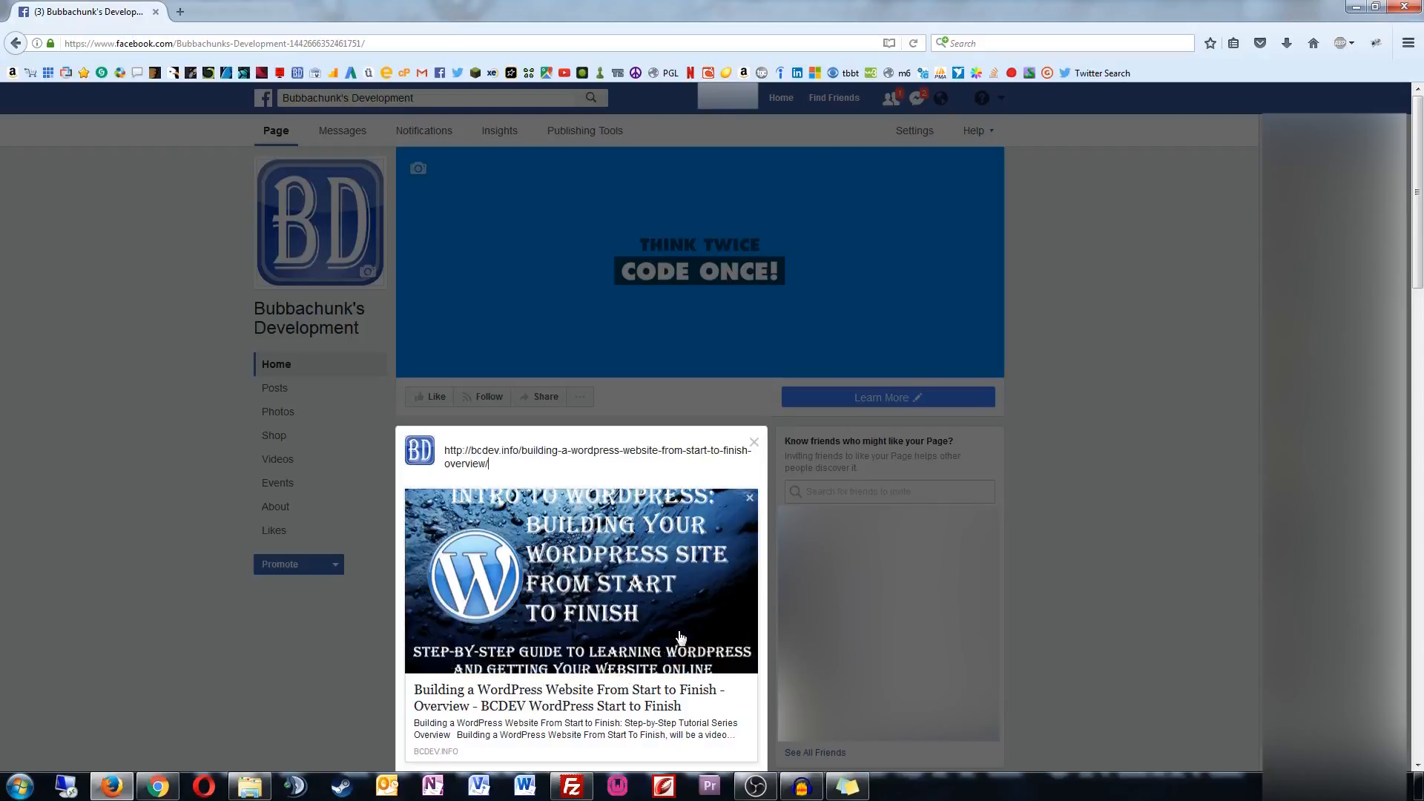
scroll(671, 630, down, 2)
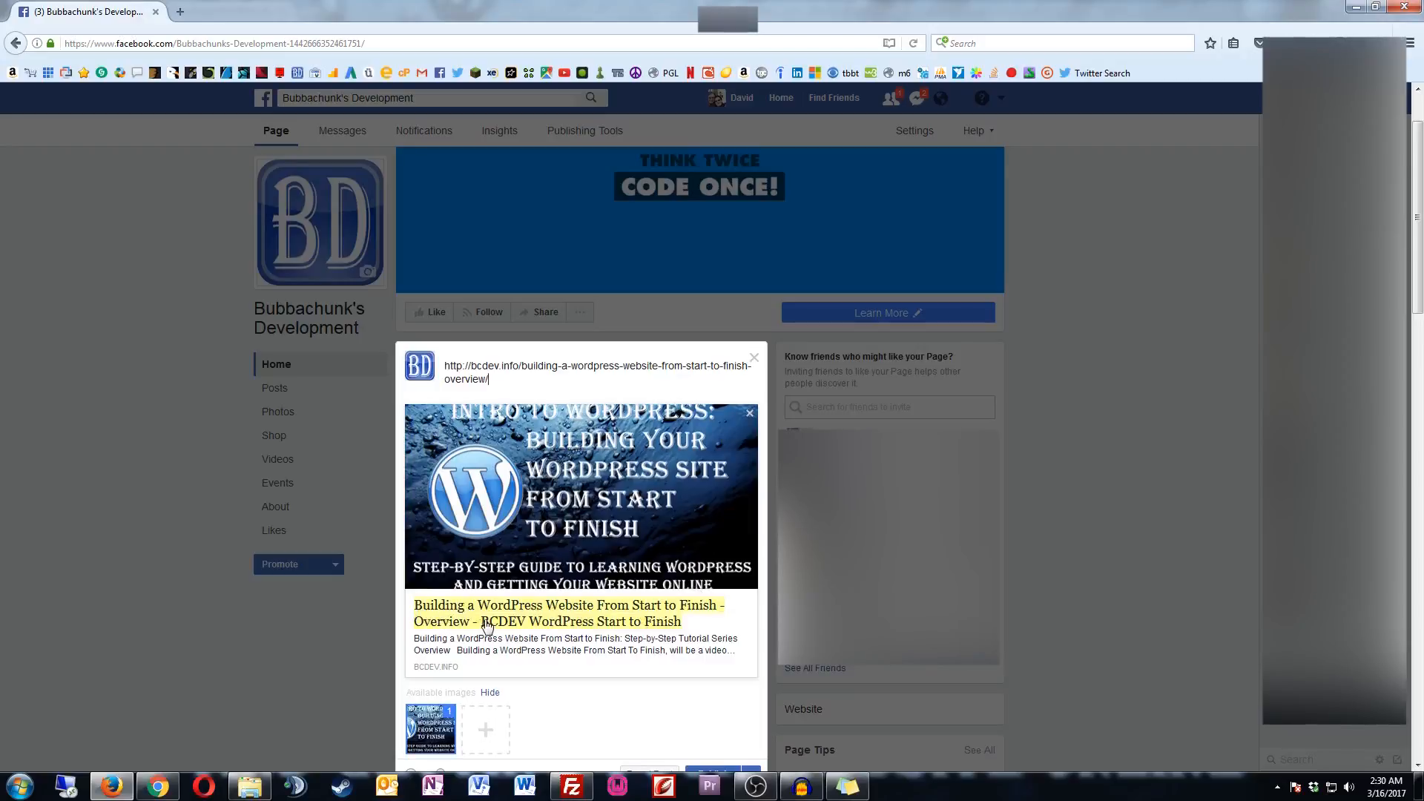
scroll(668, 627, down, 4)
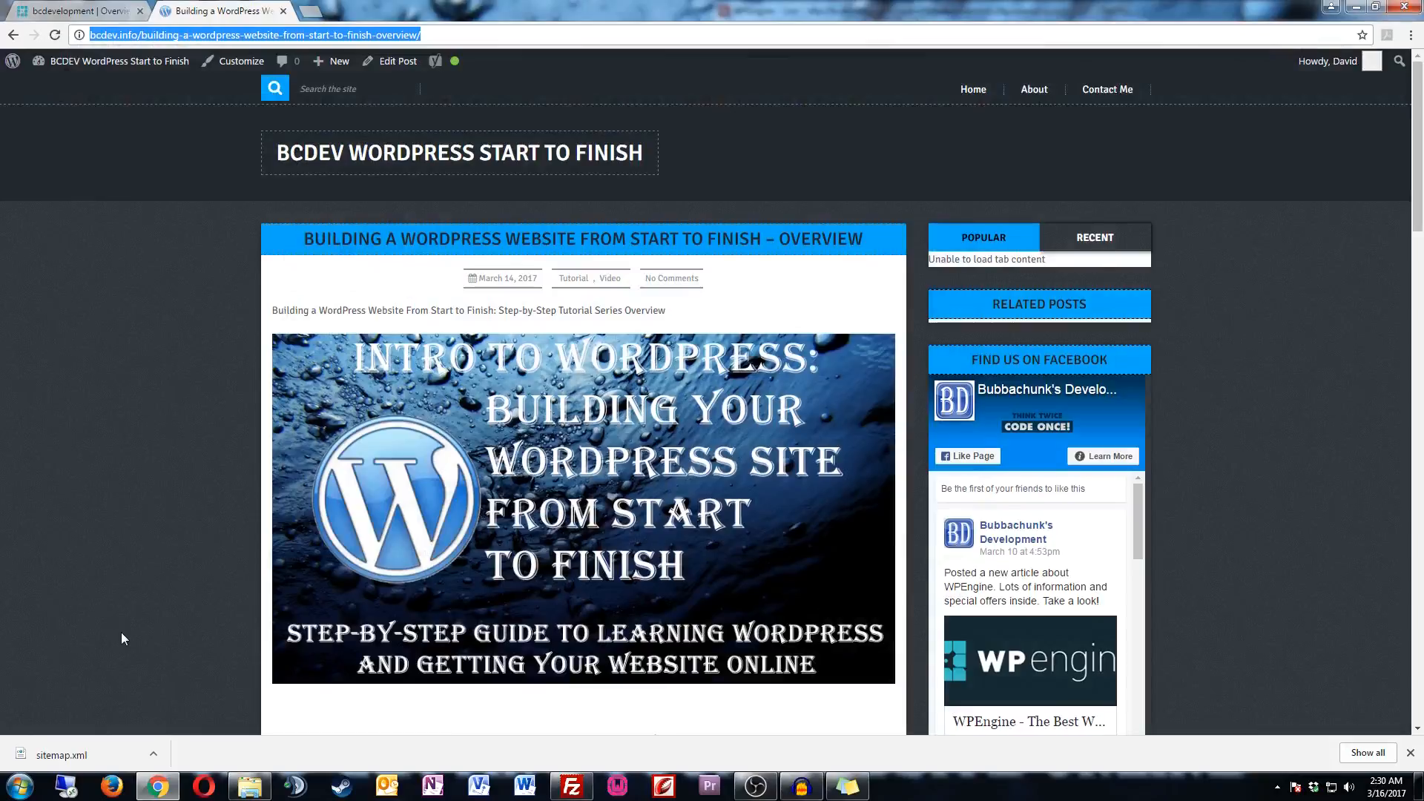
- Review the About page on the live bcdev.info site in Chrome and open that page for editing
scroll(185, 519, down, 12)
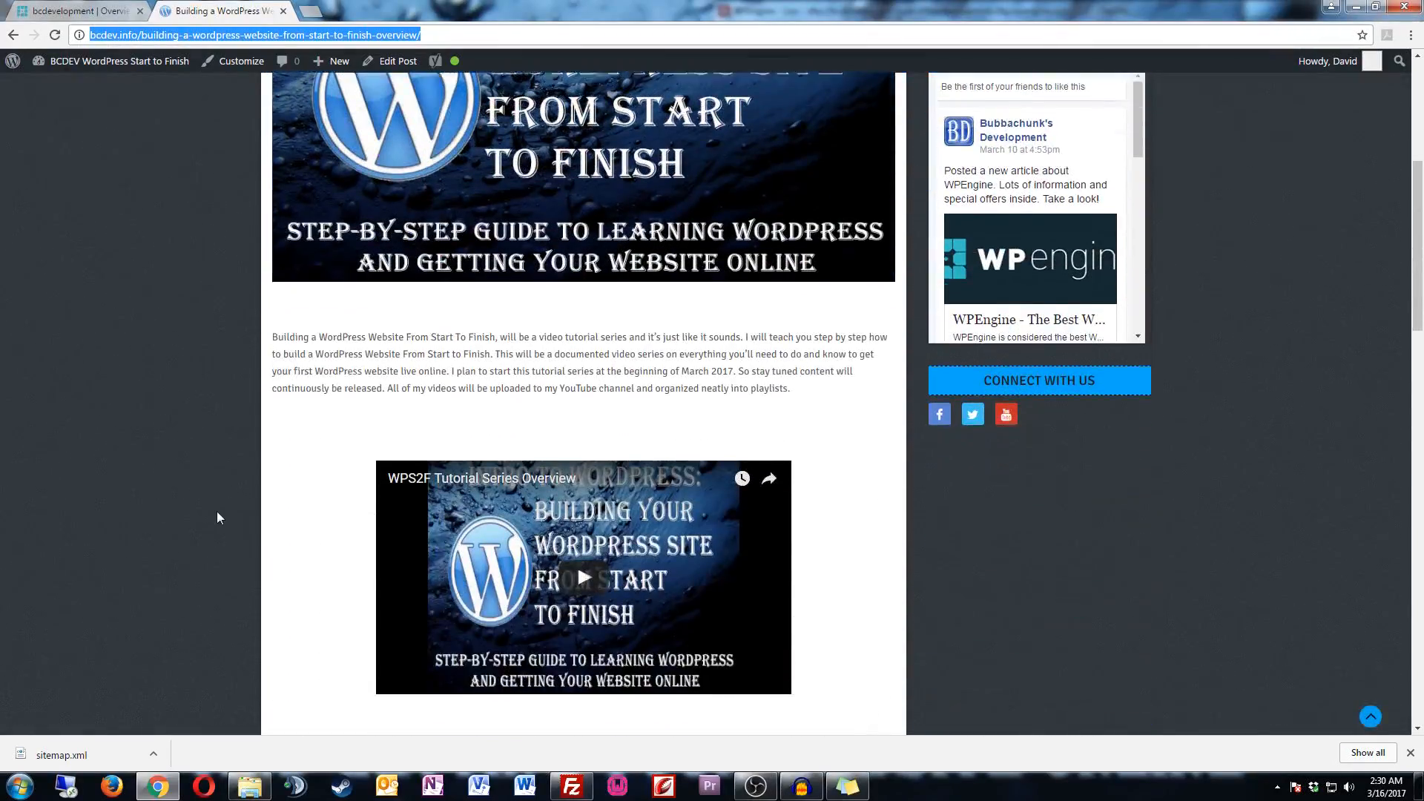
scroll(222, 512, down, 10)
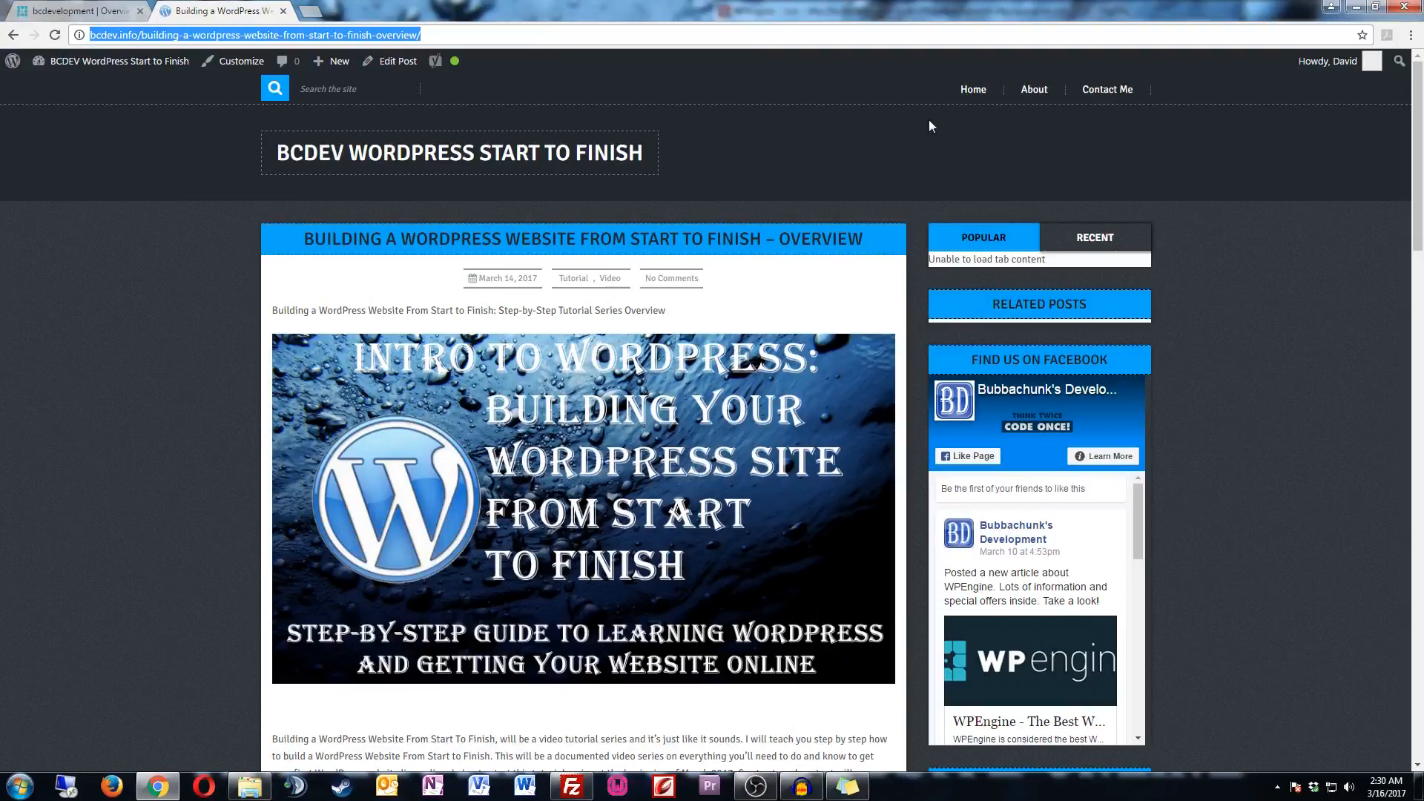
click(1034, 92)
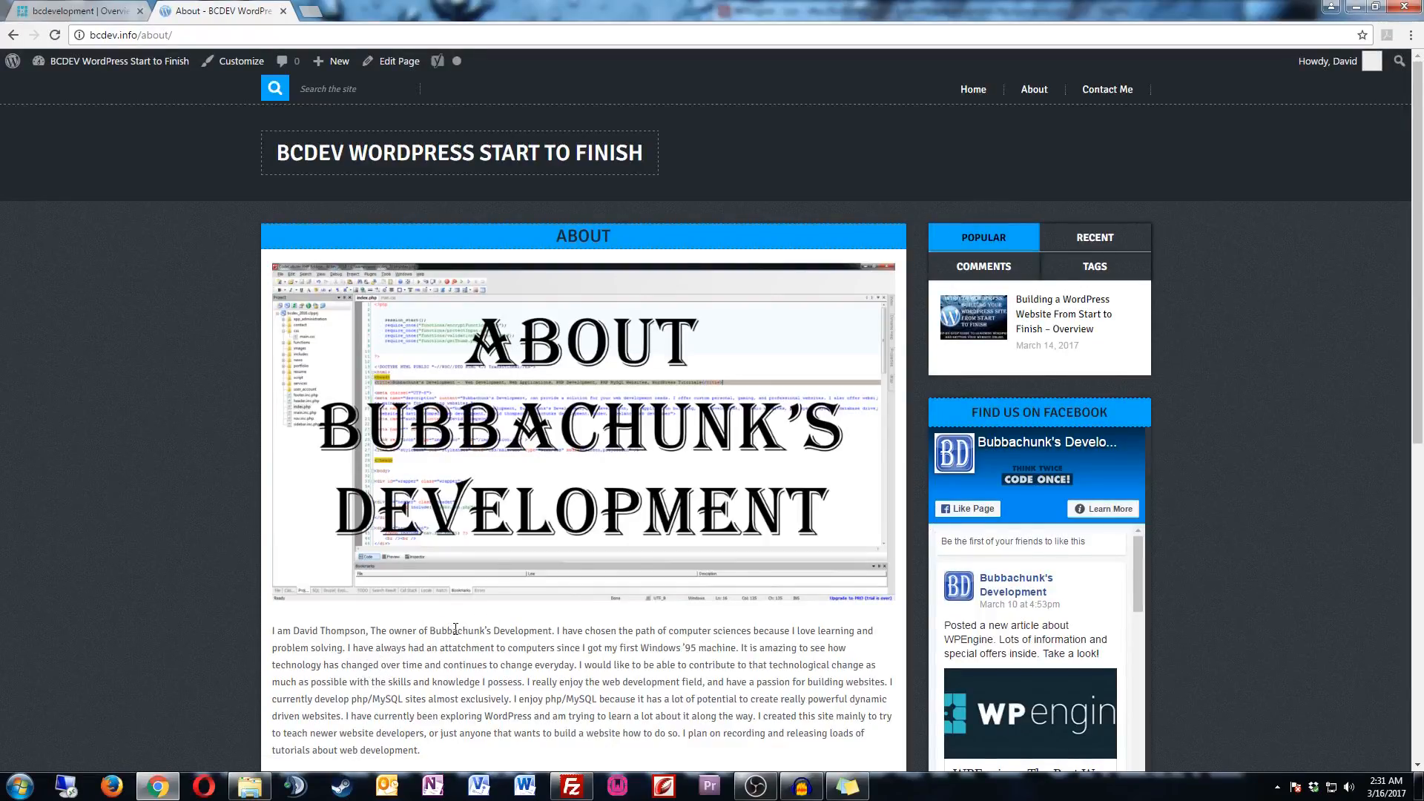
scroll(455, 629, down, 3)
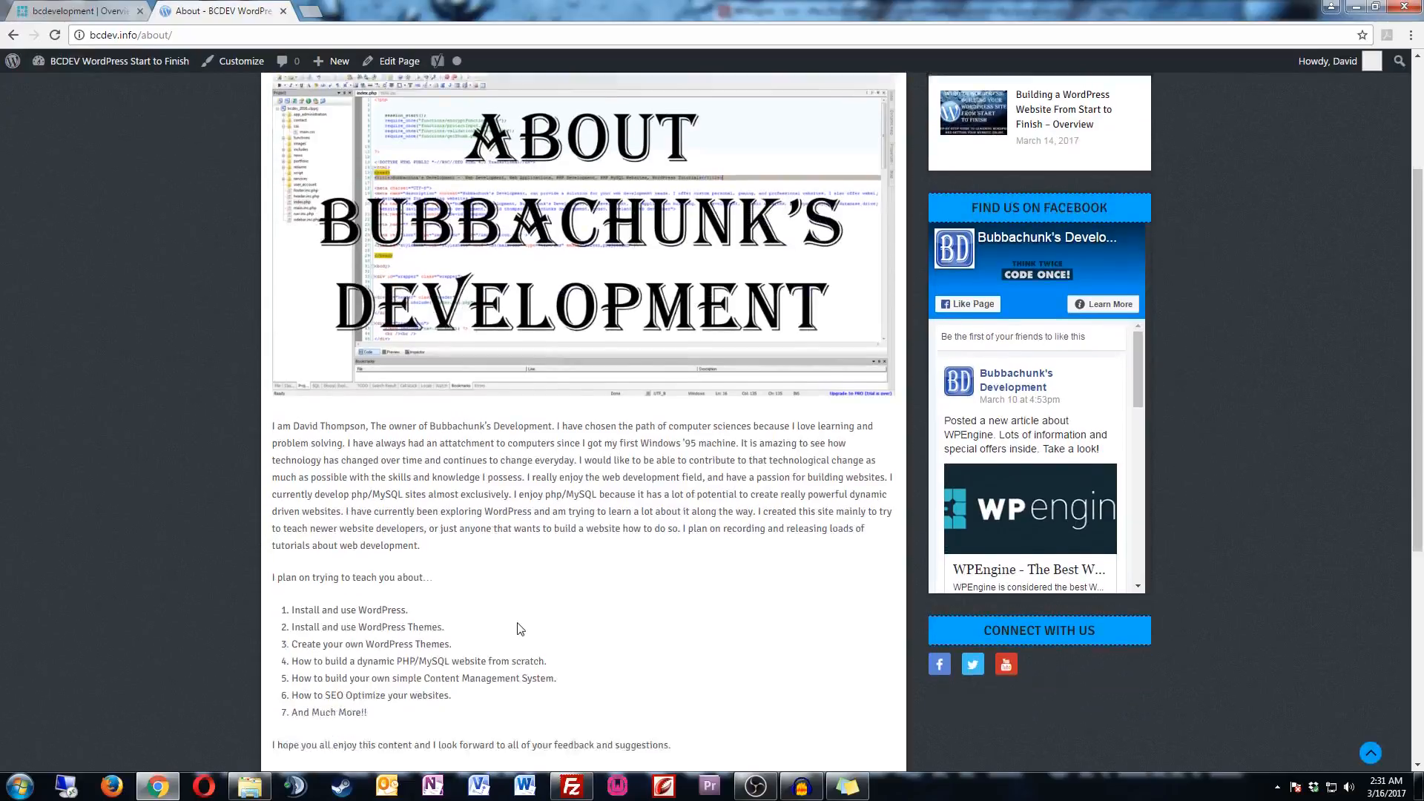
scroll(527, 623, up, 1)
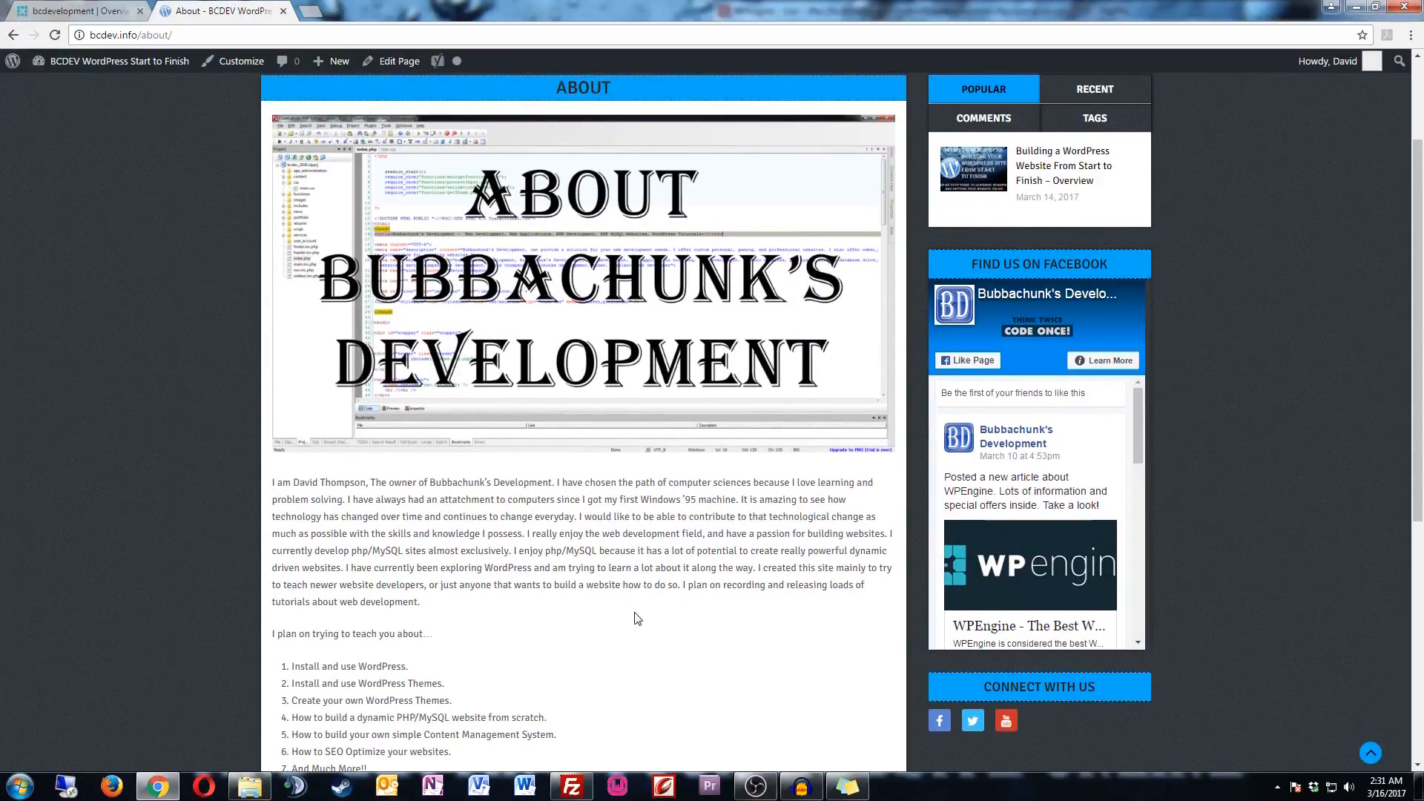
scroll(645, 614, up, 2)
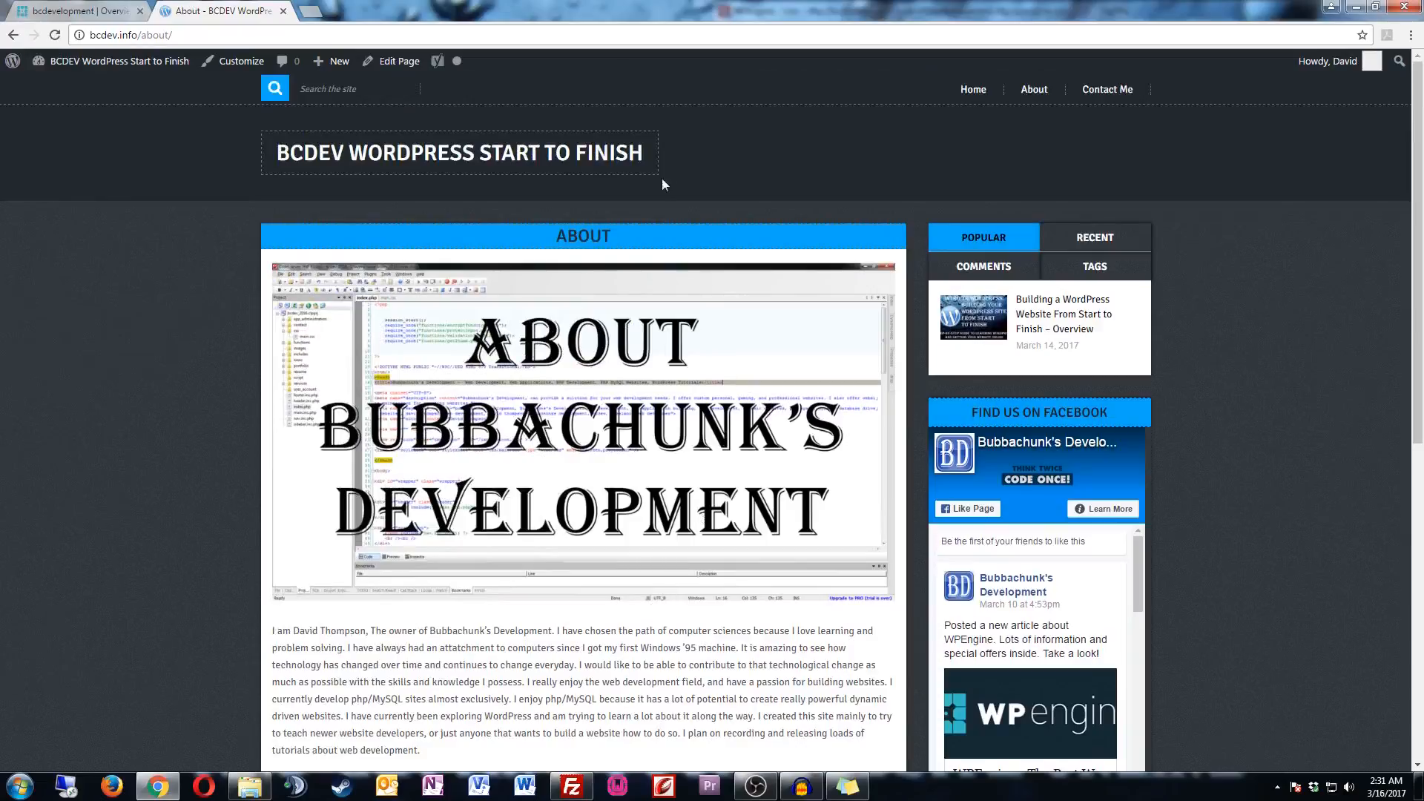
click(397, 64)
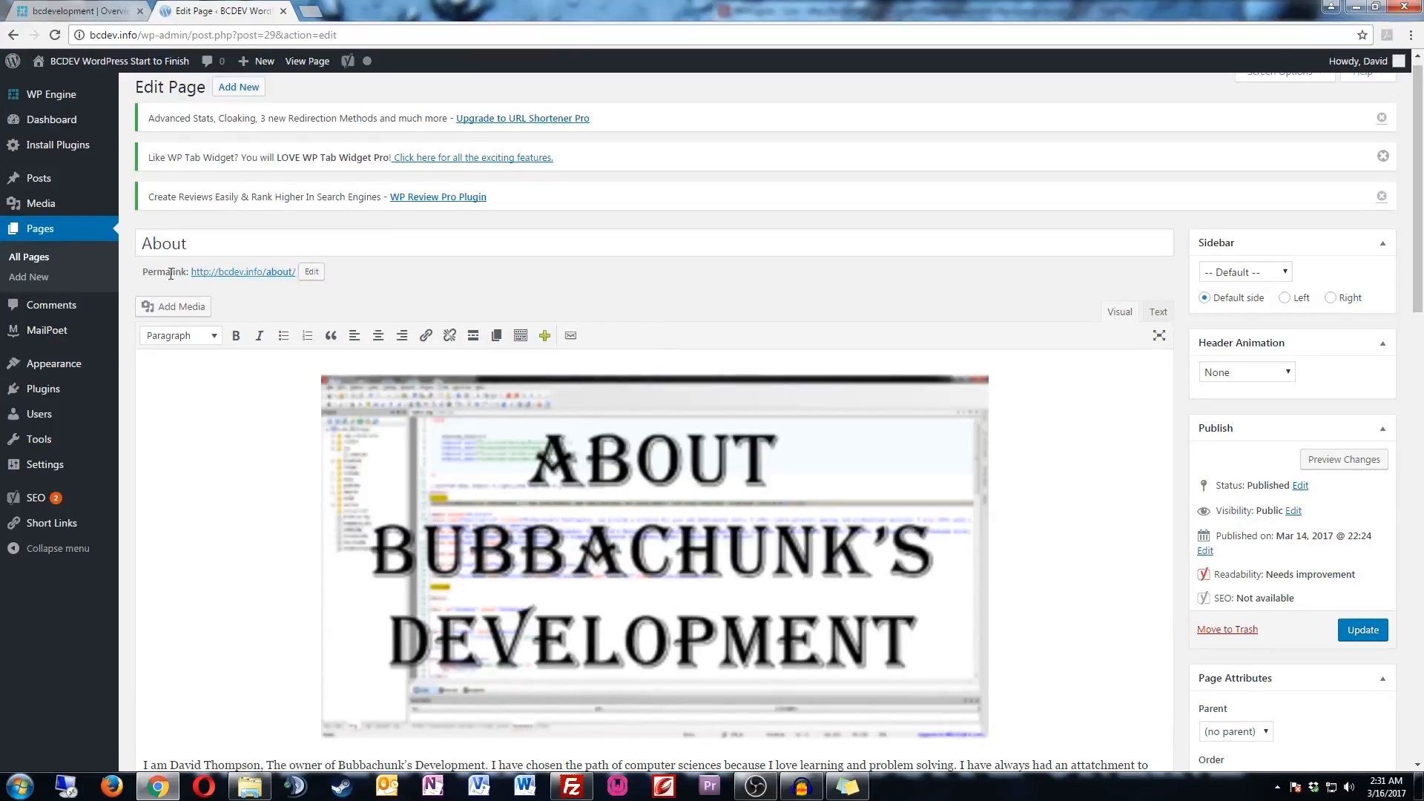
- Look through the About page's text and its Yoast SEO snippet preview, focus keyword field and analysis
scroll(127, 309, down, 1)
scroll(128, 309, down, 15)
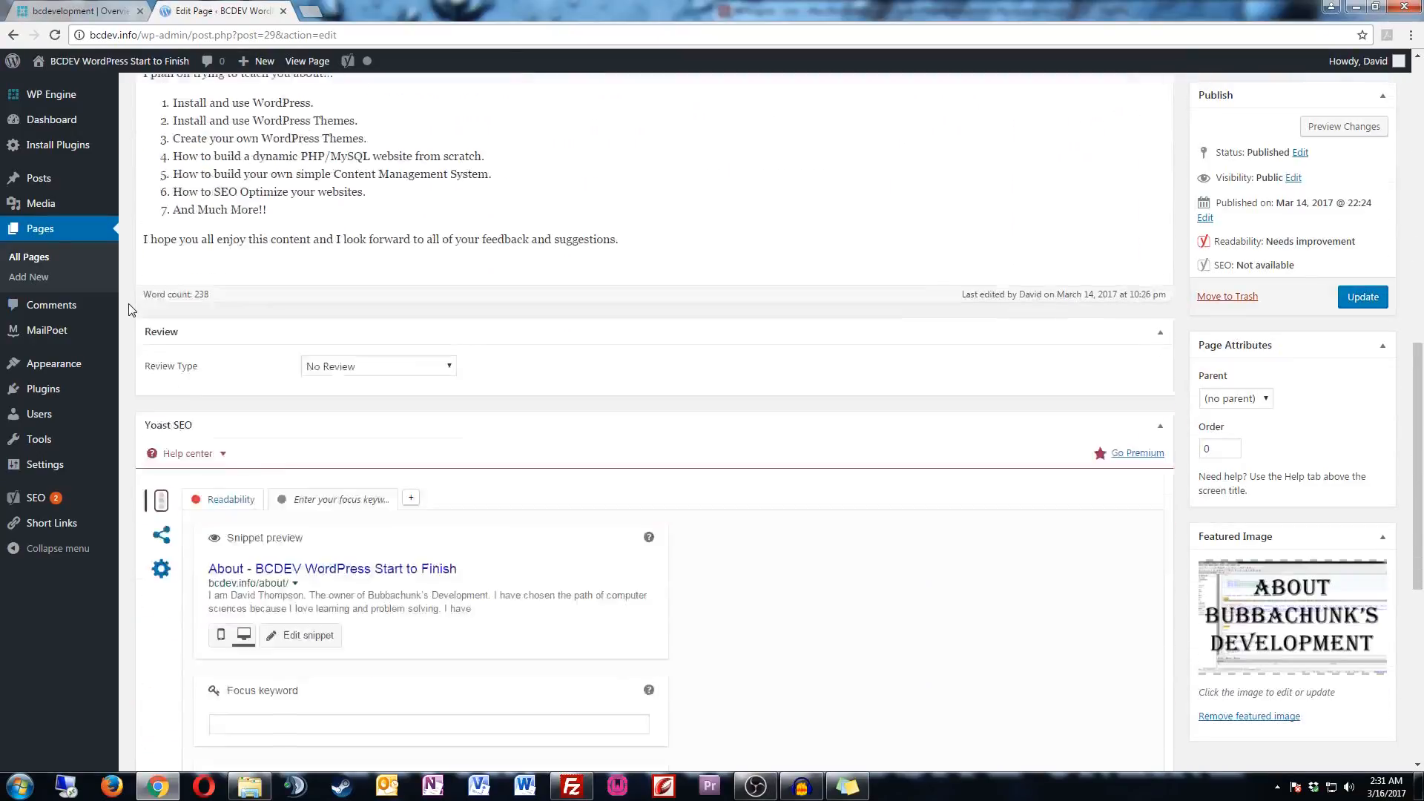
scroll(128, 309, down, 1)
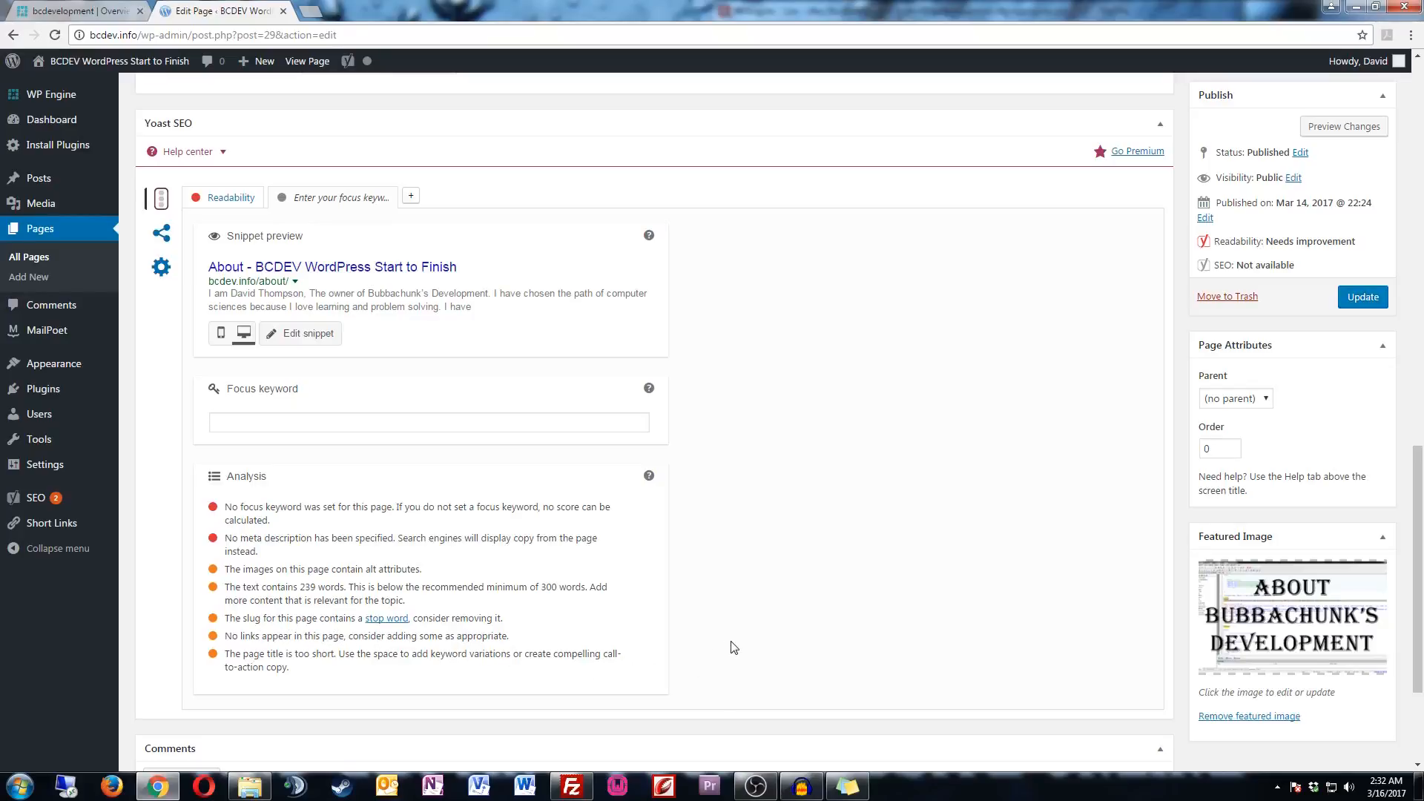
scroll(733, 648, up, 8)
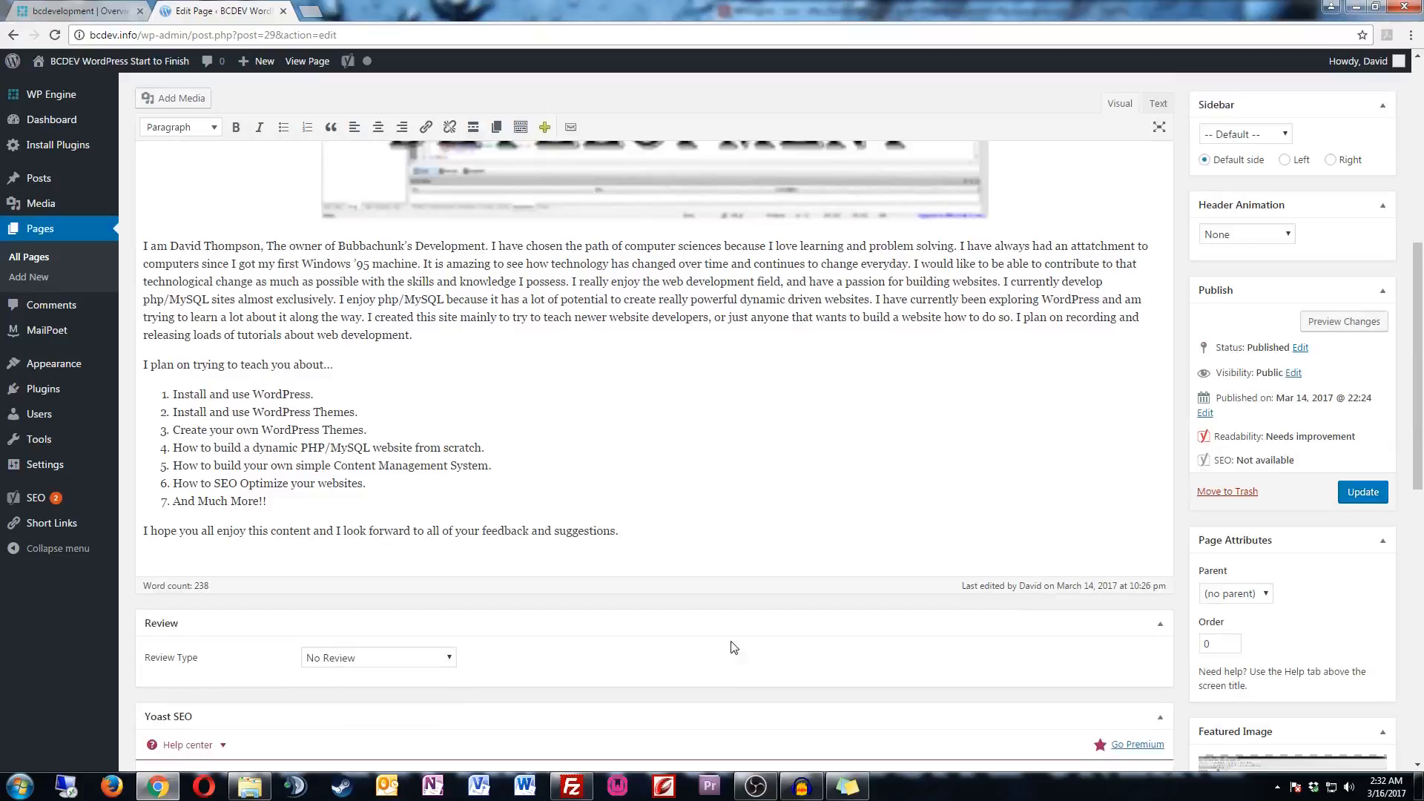
scroll(731, 641, up, 7)
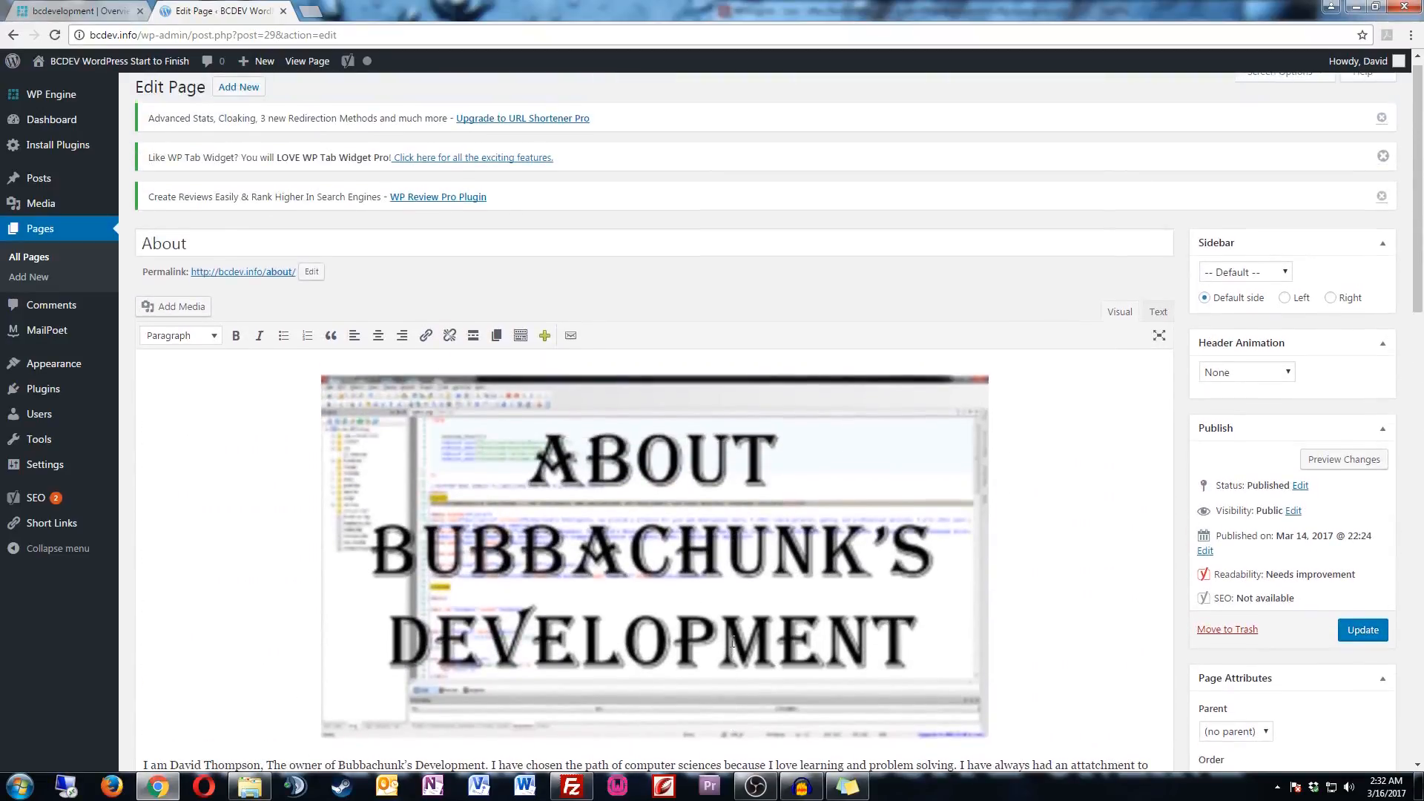
scroll(733, 642, down, 11)
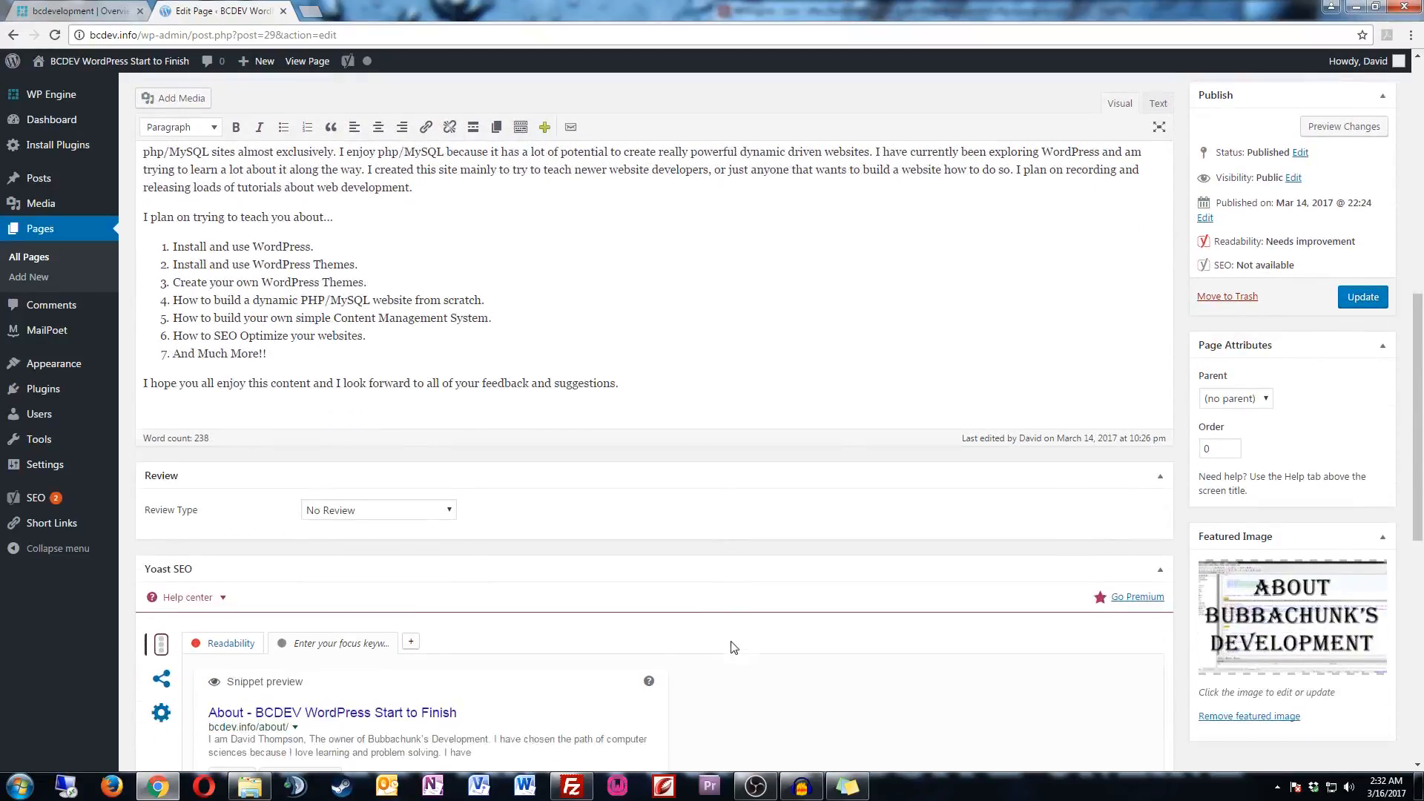
scroll(733, 648, down, 4)
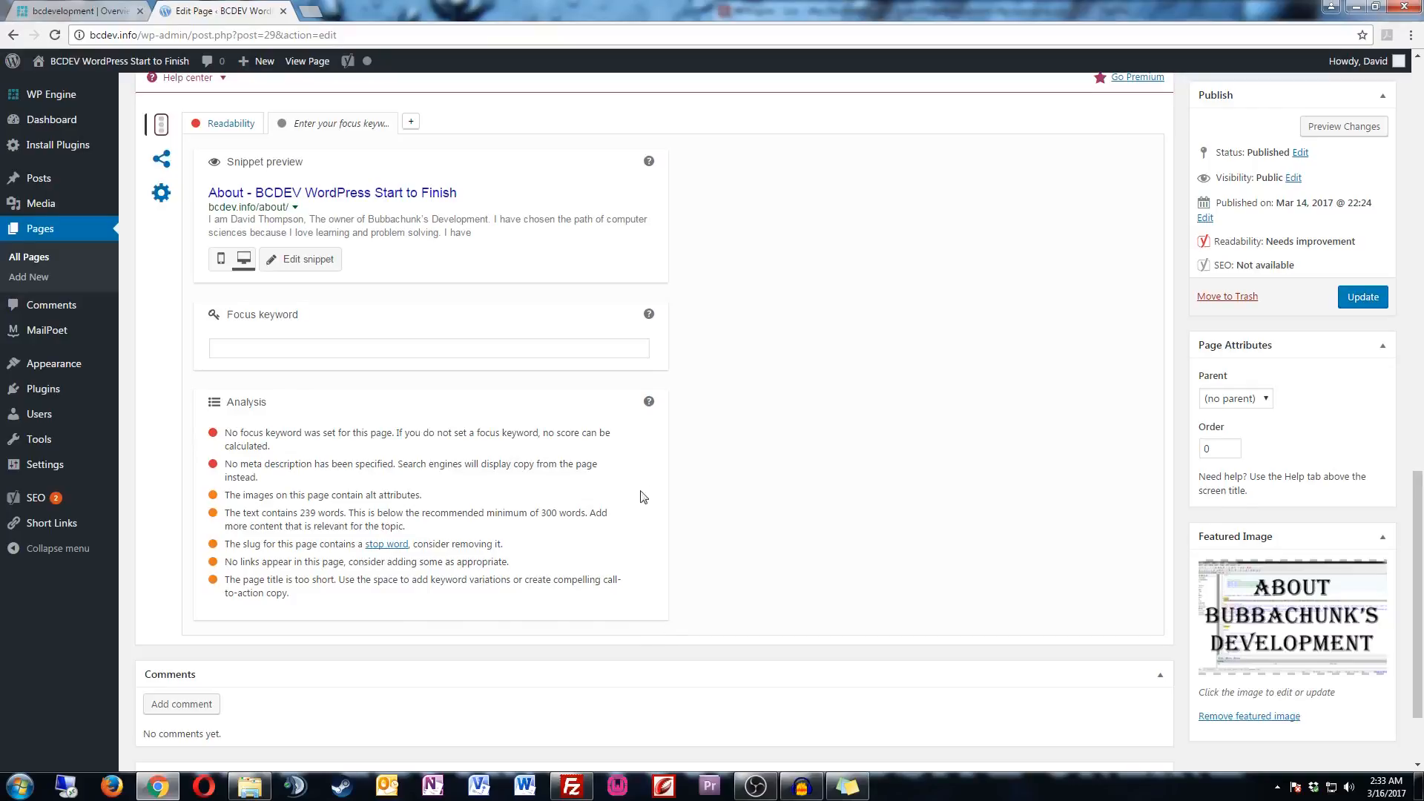
scroll(715, 517, up, 5)
scroll(715, 517, up, 3)
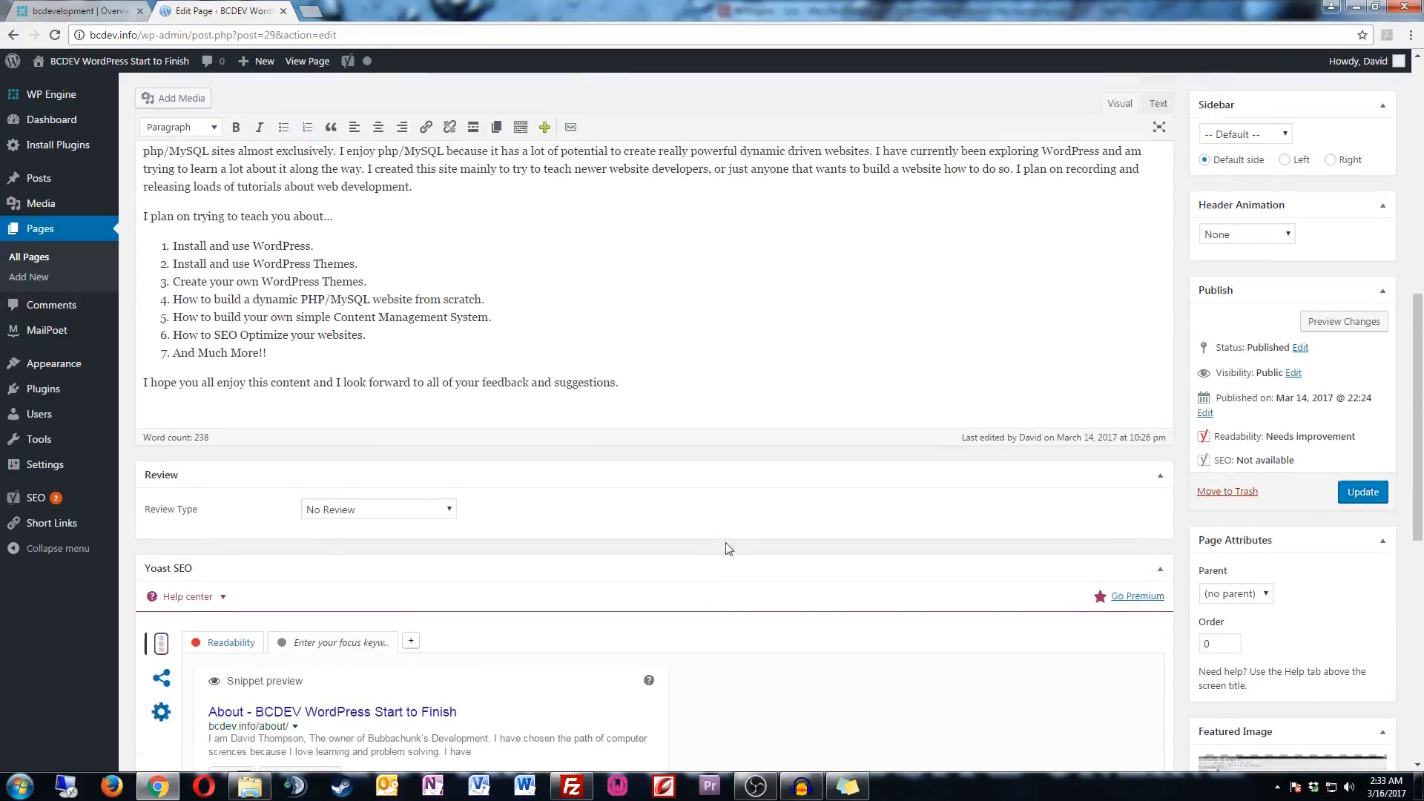
scroll(699, 611, down, 5)
scroll(703, 611, up, 8)
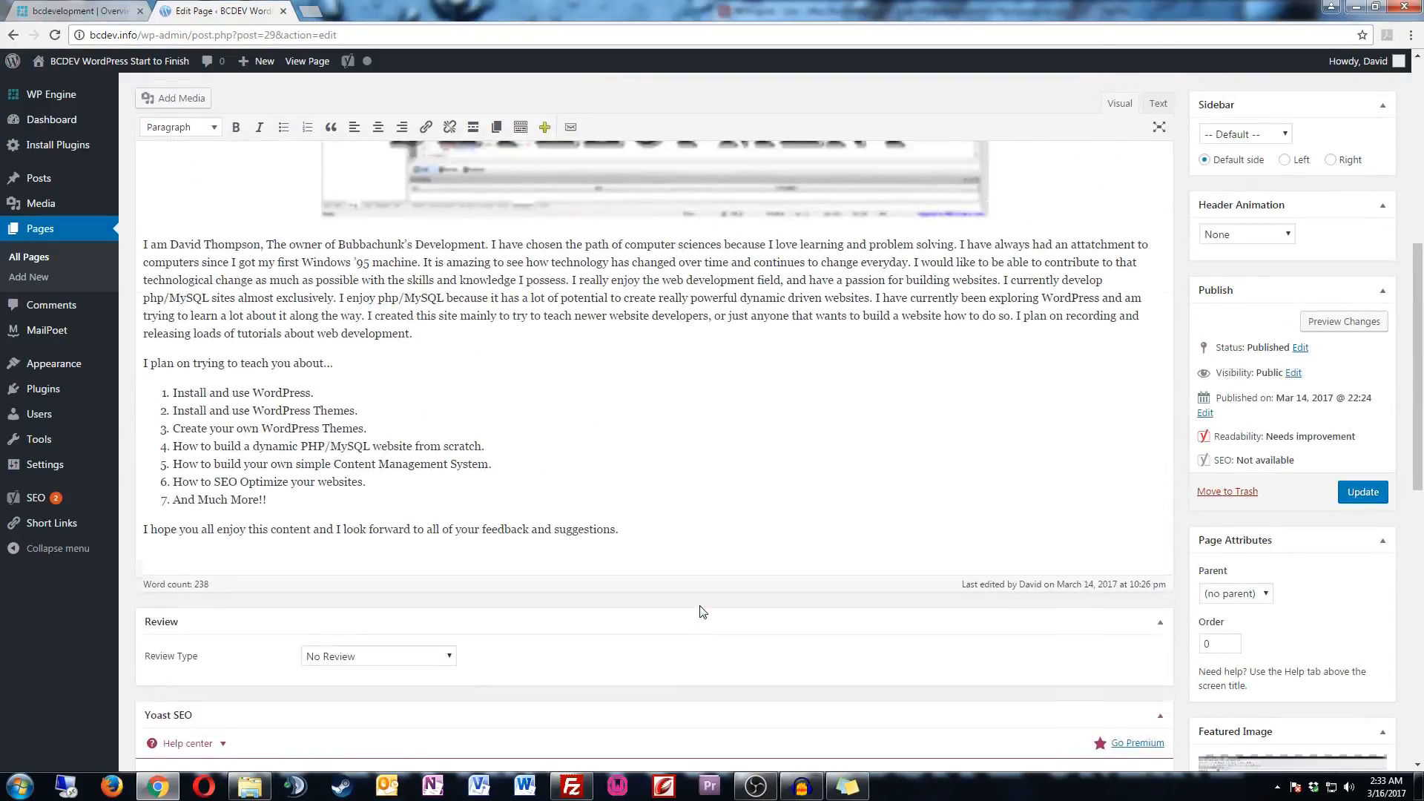
scroll(700, 606, down, 8)
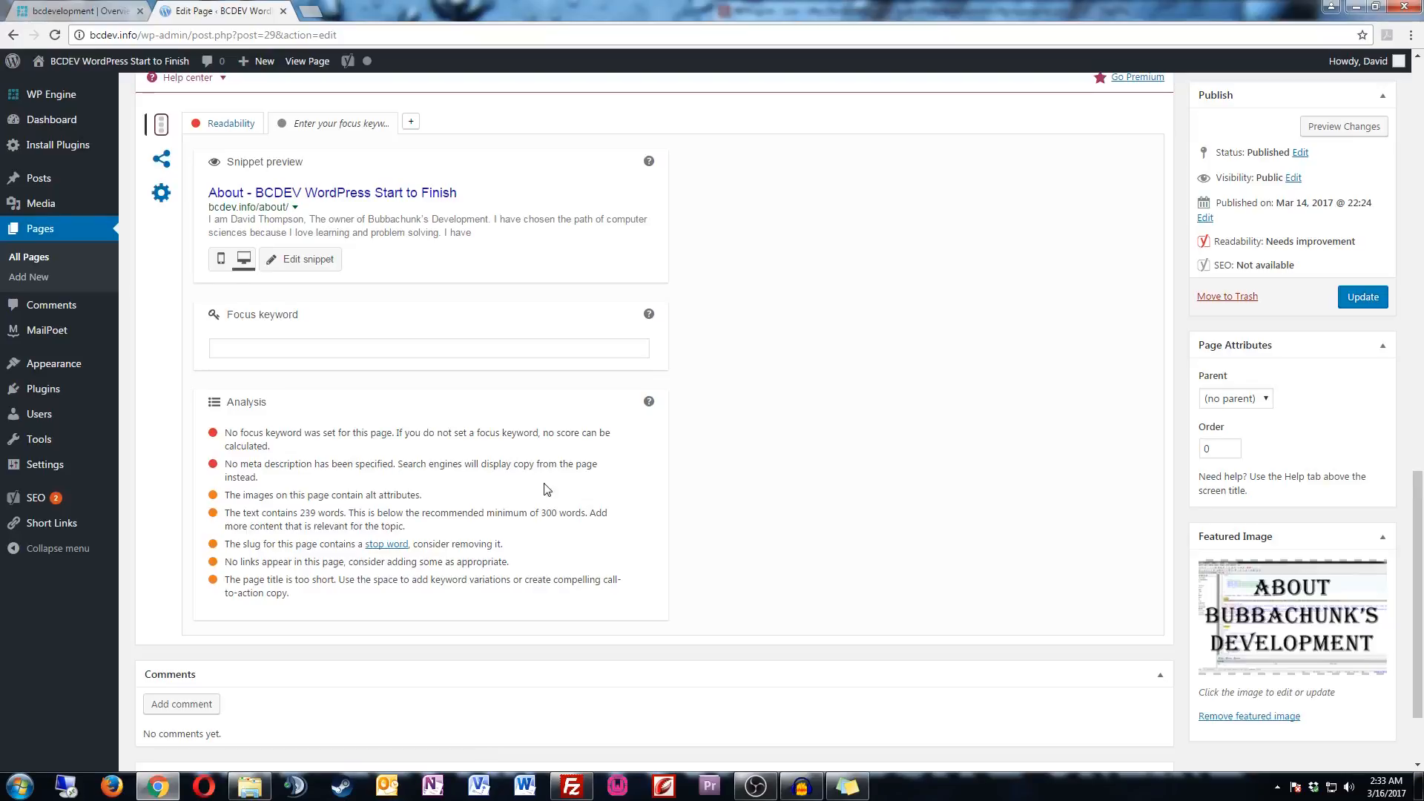
scroll(600, 564, up, 10)
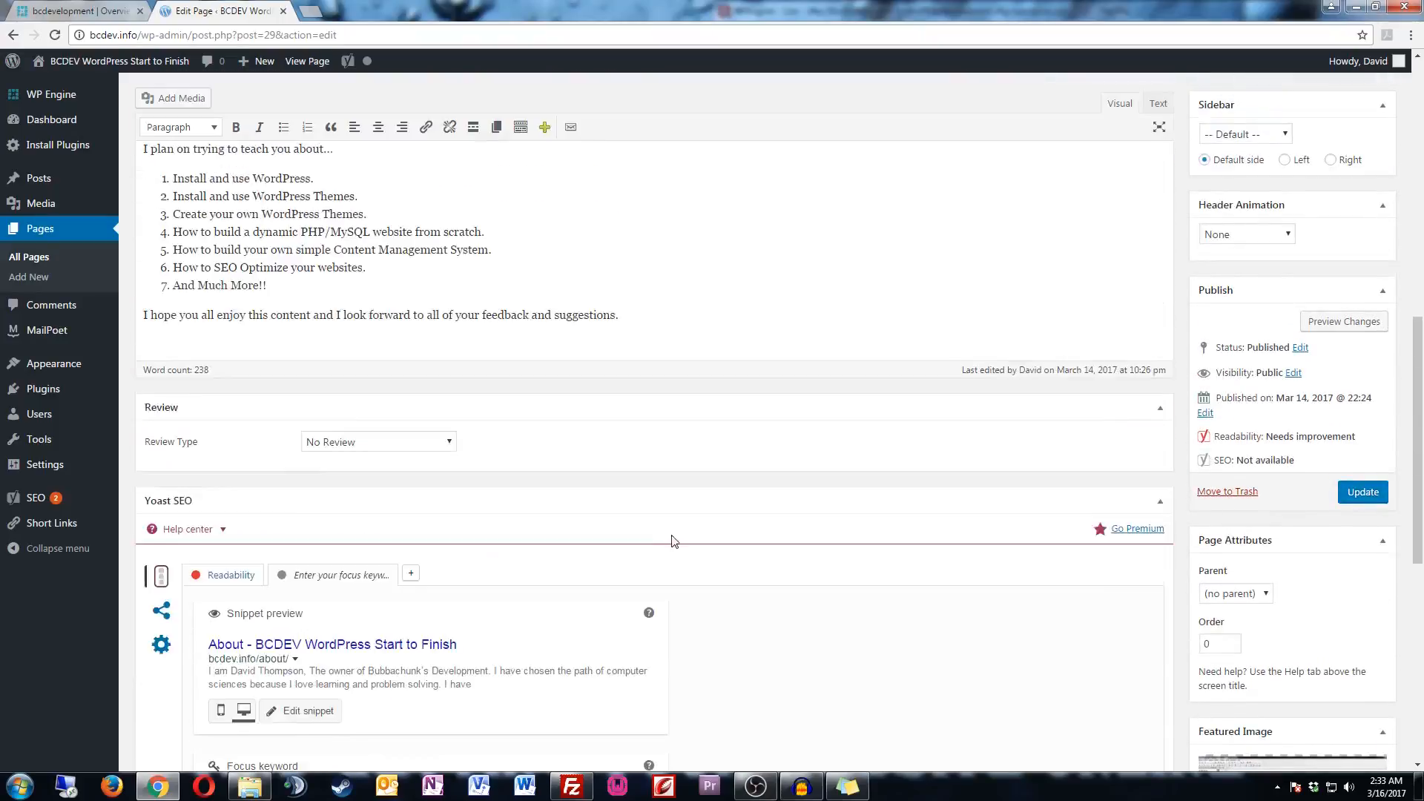
- Copy the phrase "Bubbachunk's Development" from the first sentence of the About page's text
scroll(704, 548, up, 1)
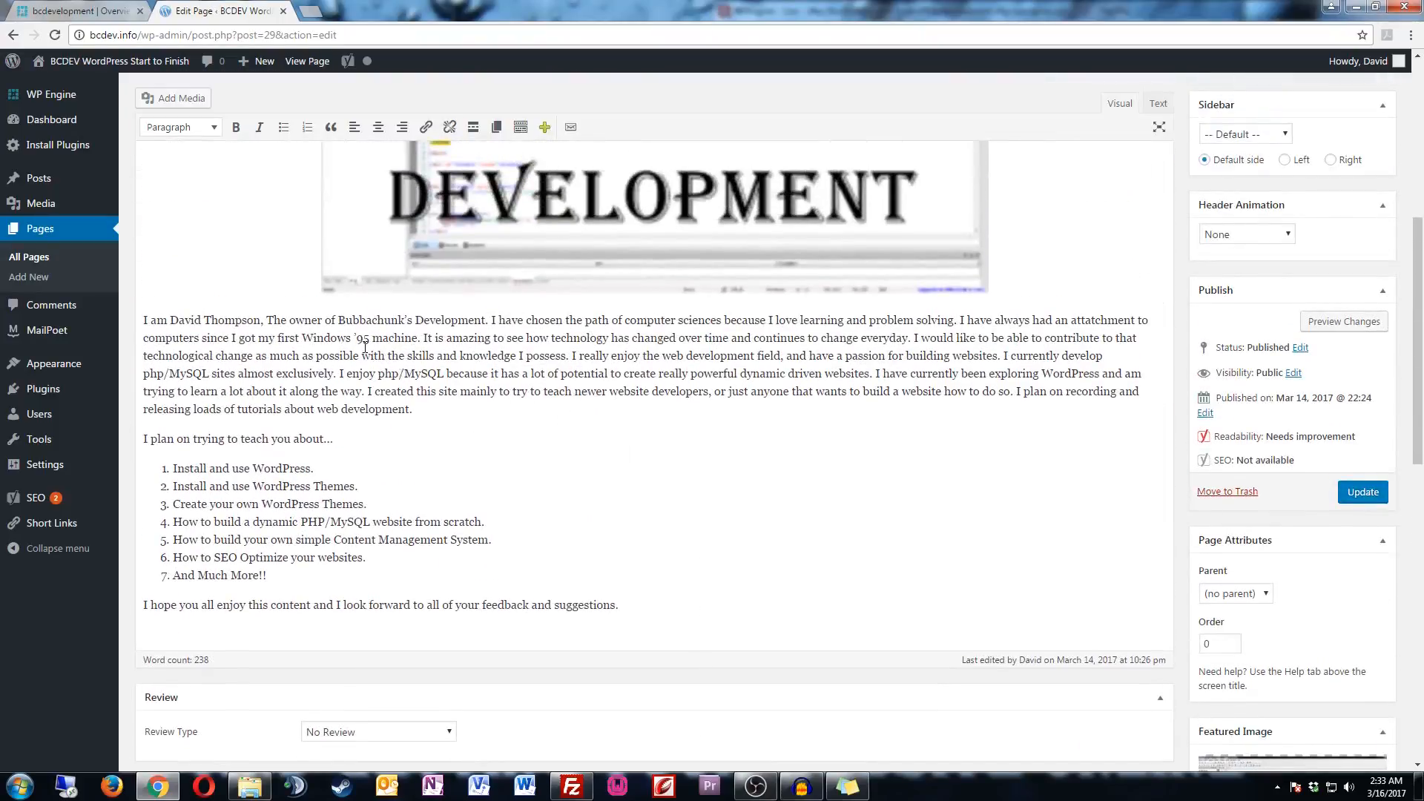
click(339, 320)
drag(339, 320, 486, 321)
key(ctrl+c)
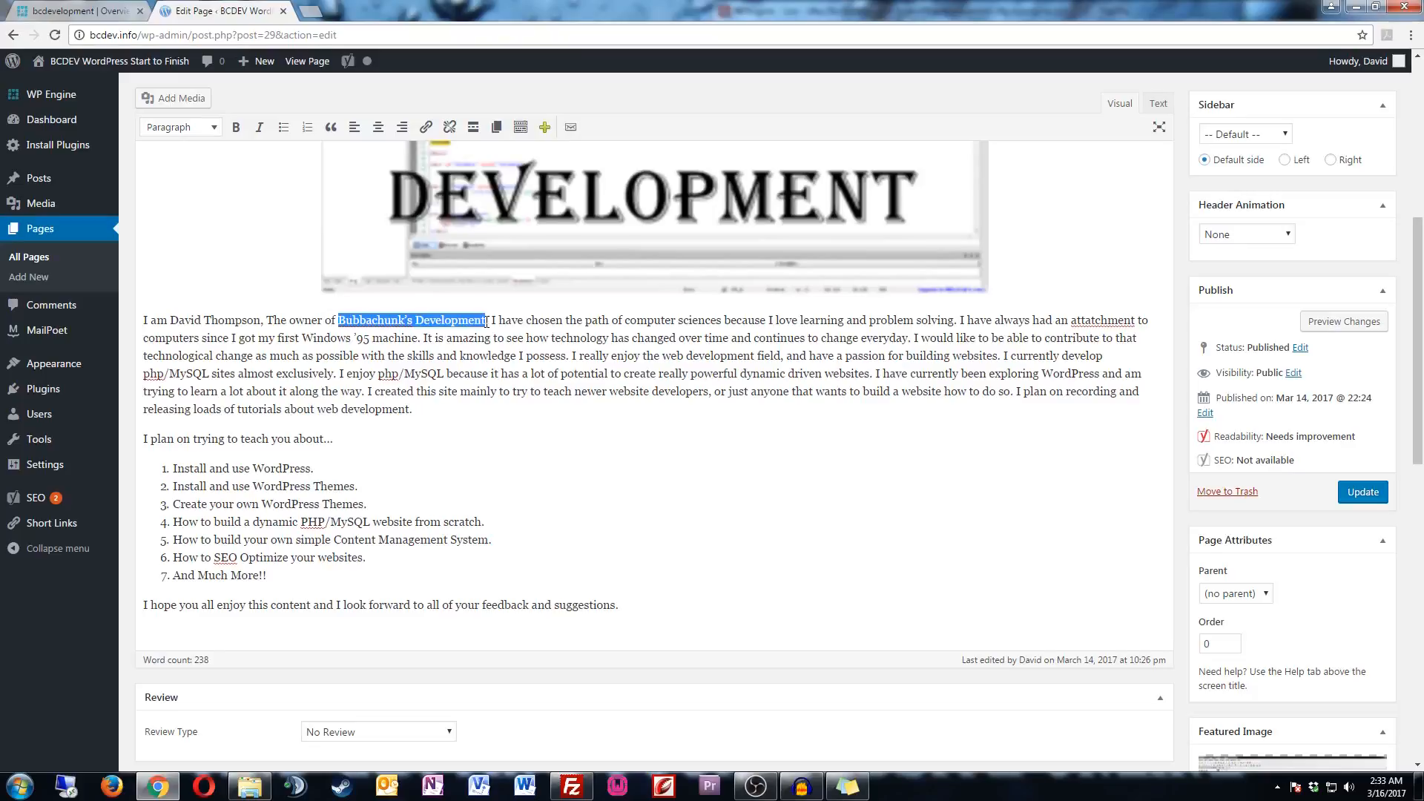
- Set the About page's Yoast focus keyword to "about Bubbachunk's Development", using the copied phrase
scroll(469, 464, down, 5)
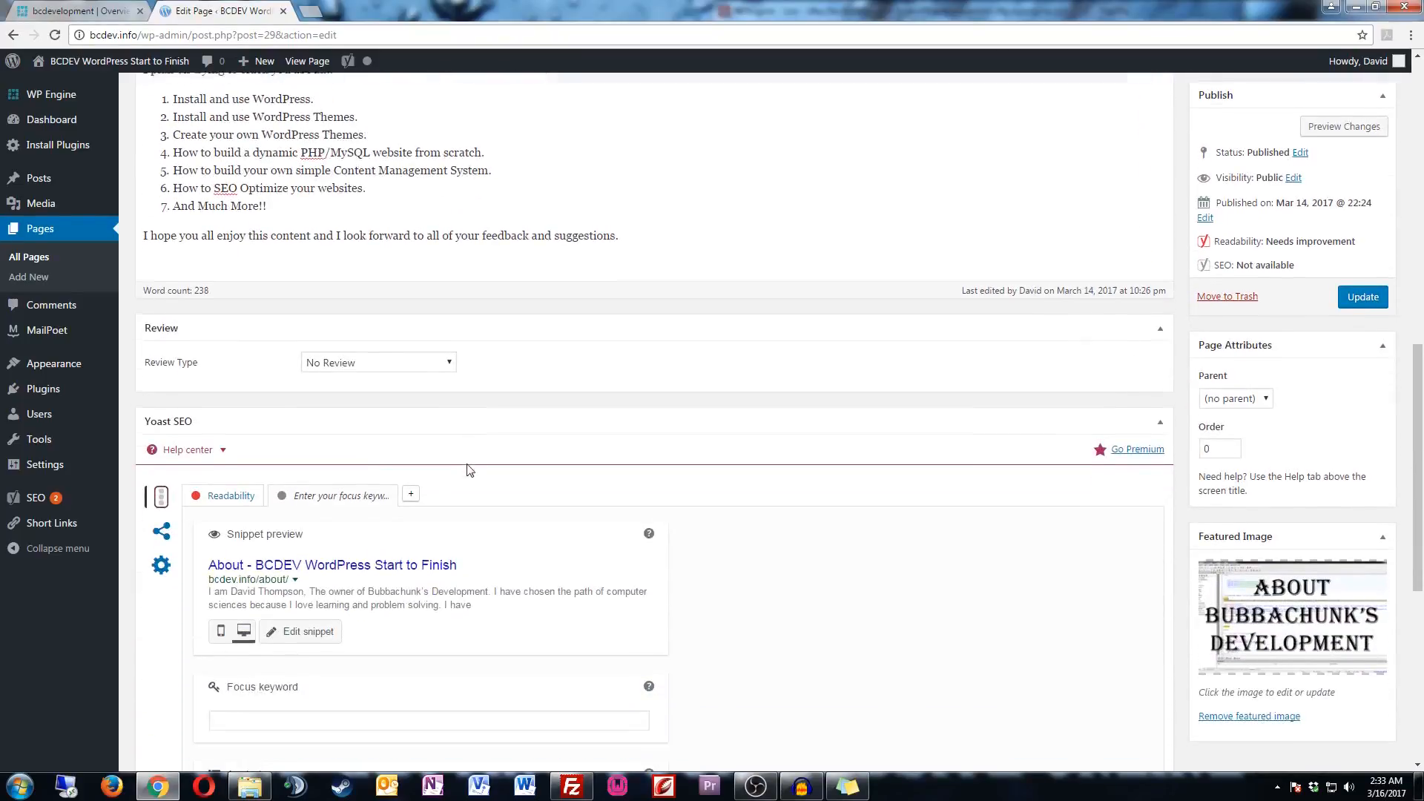
scroll(312, 632, down, 1)
scroll(311, 632, down, 3)
click(300, 497)
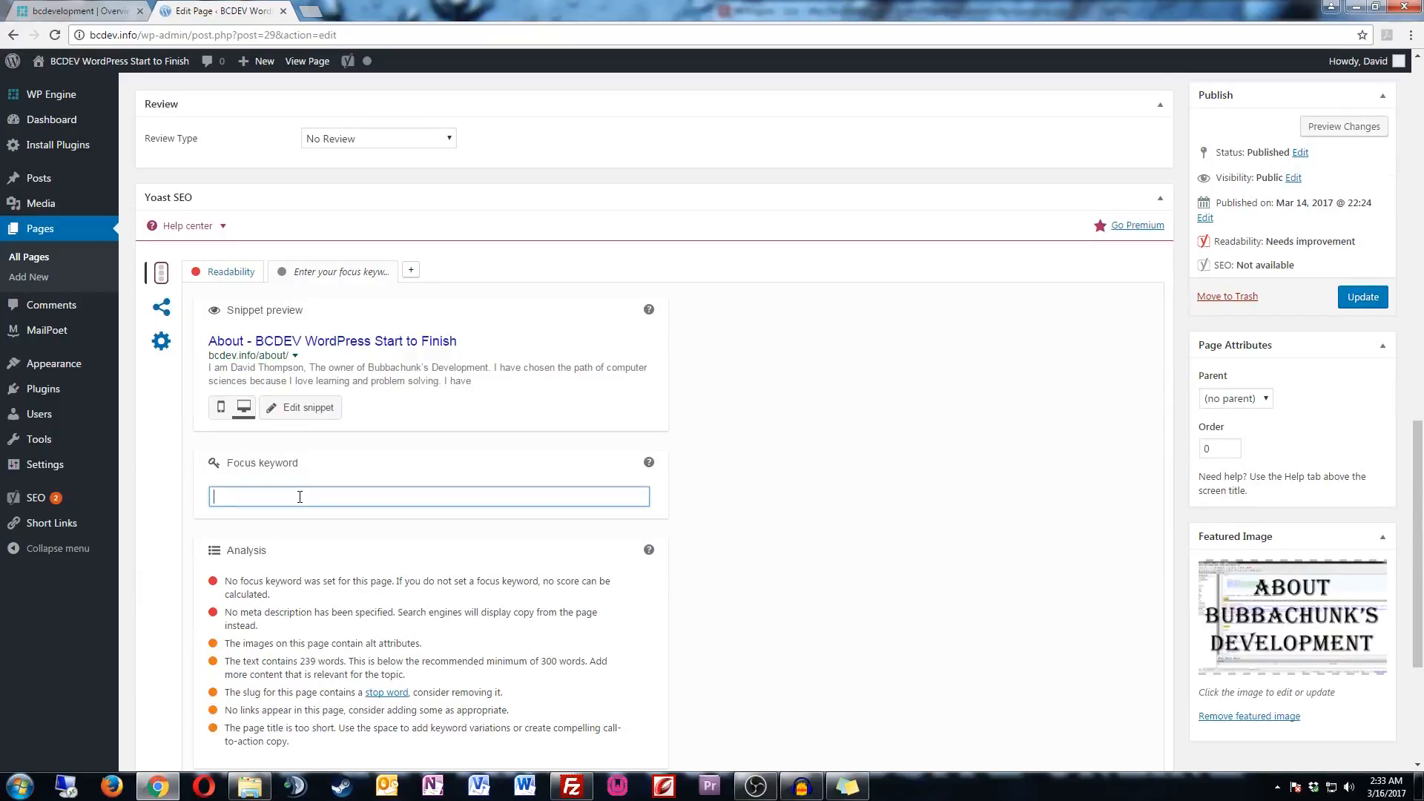
text(about bubbachunk)
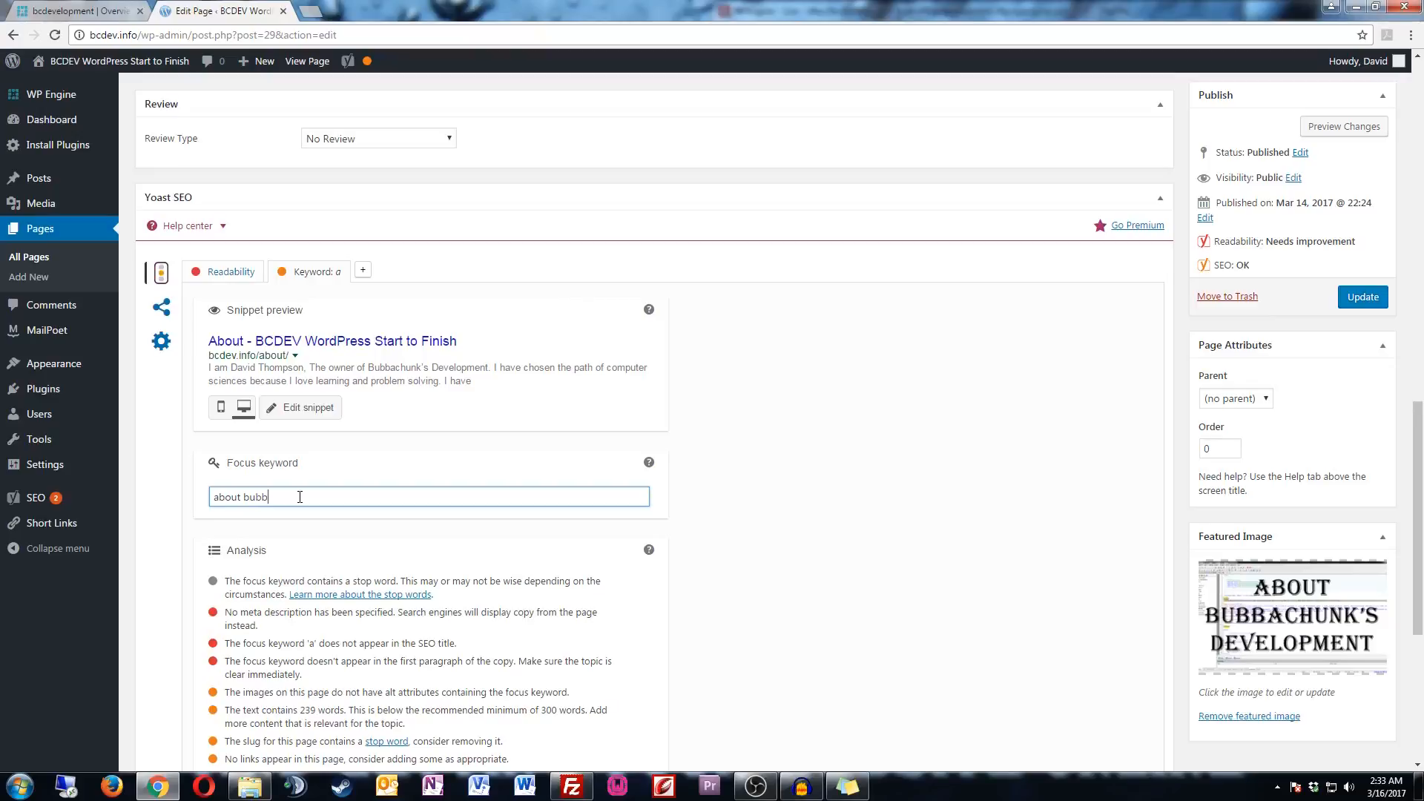
key(BackSpace)
key(BackSpace)
key(BackSpace)
key(BackSpace)
key(BackSpace)
key(BackSpace)
key(BackSpace)
key(BackSpace)
key(BackSpace)
key(BackSpace)
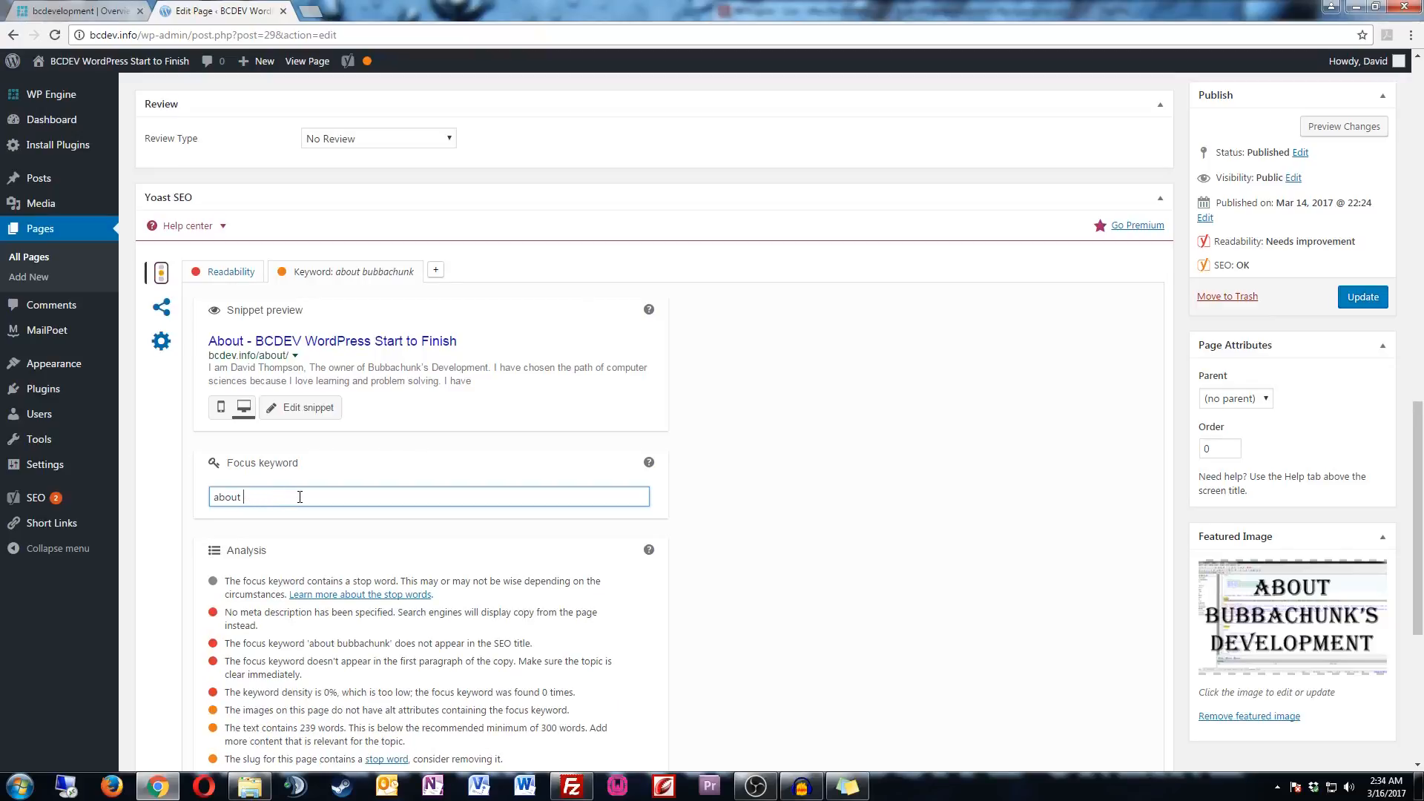
key(ctrl+v)
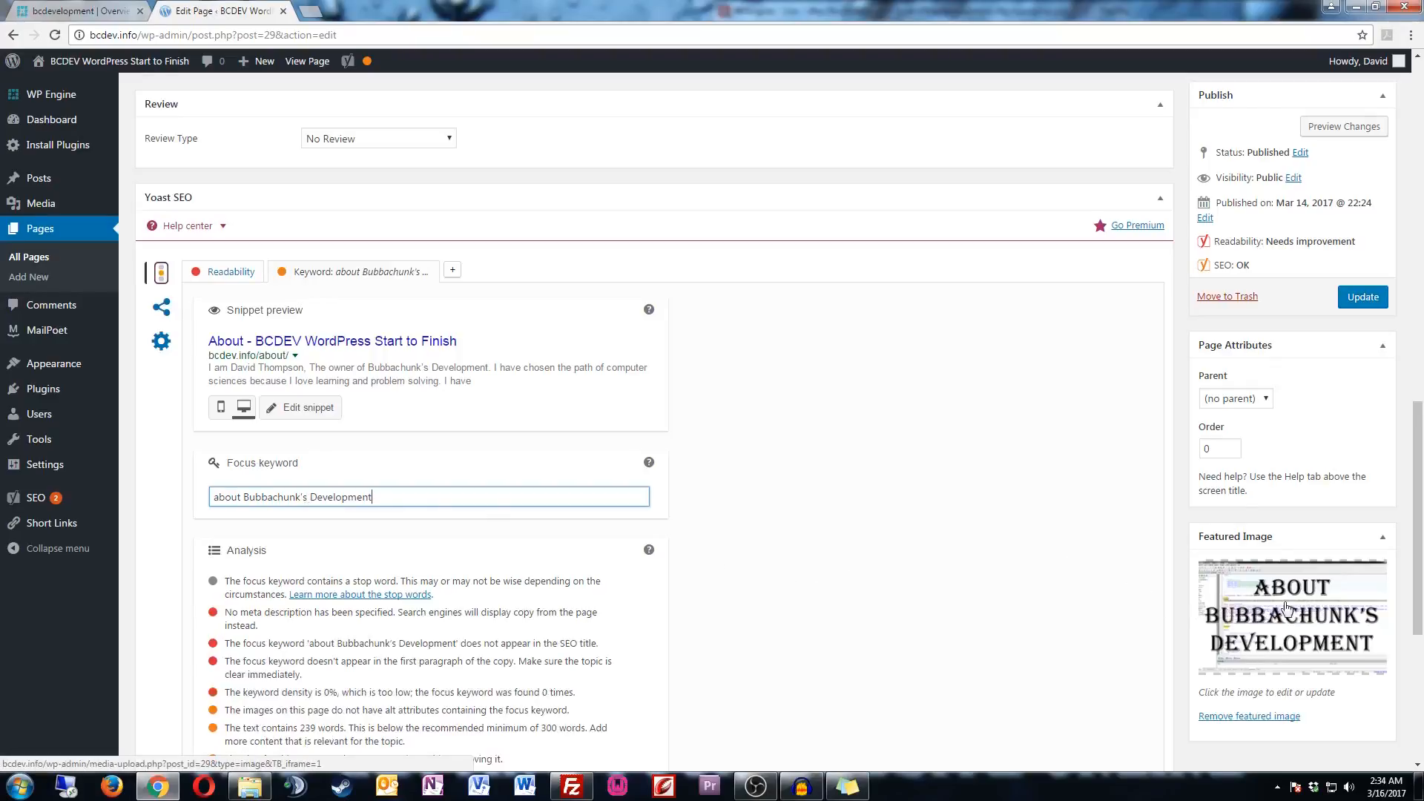
- Check the featured image's alt text against the focus keyword and set aboutpage_1920.png as the featured image again
drag(399, 496, 198, 498)
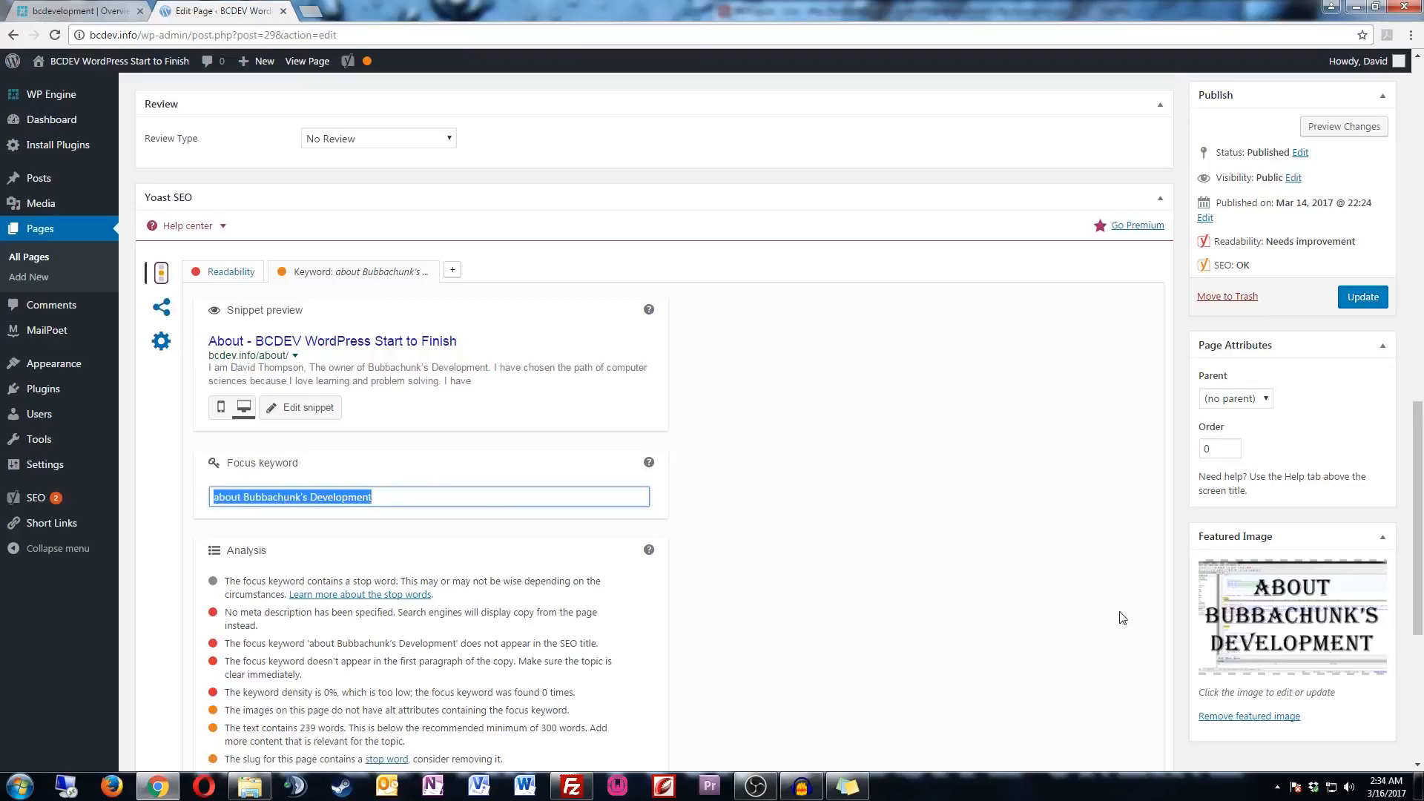
click(1284, 624)
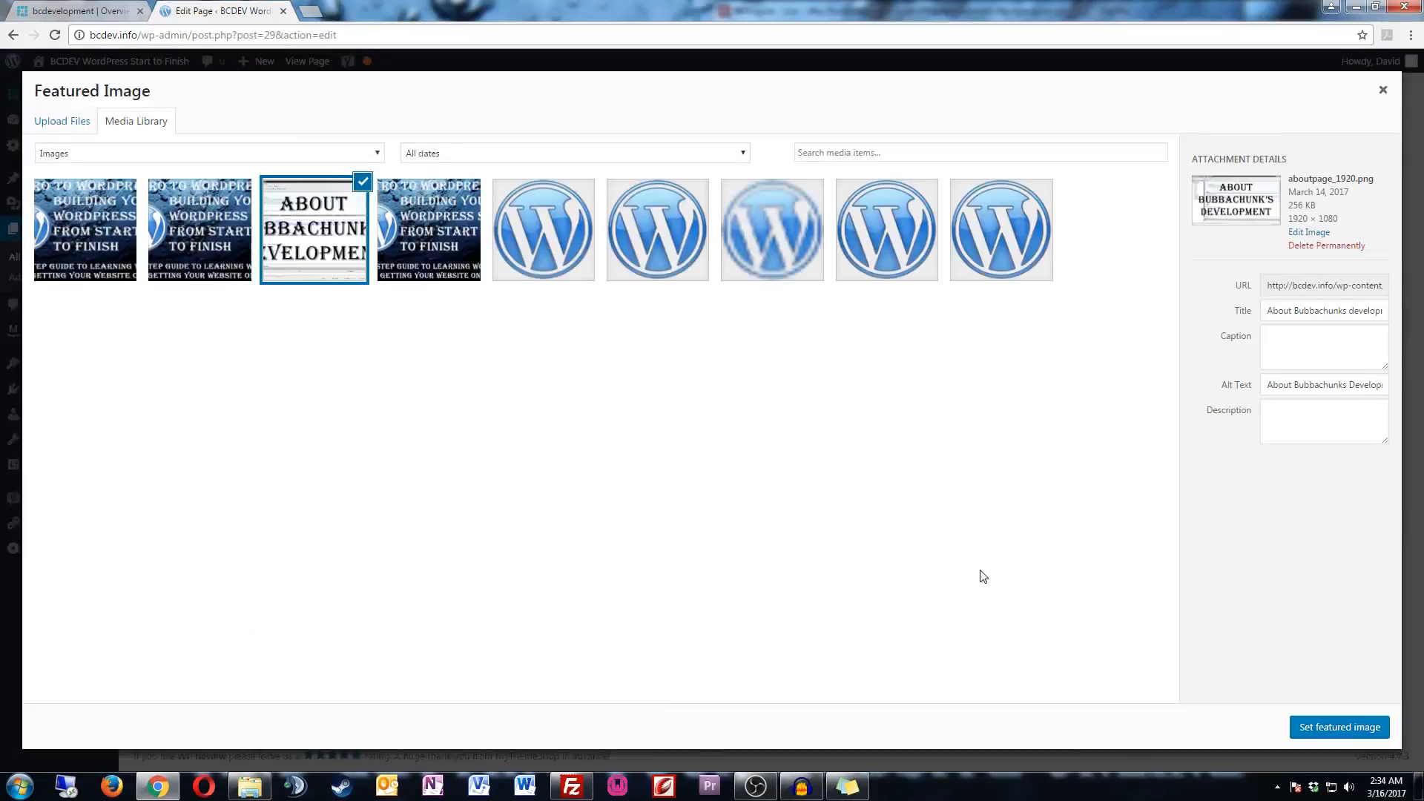
double_click(1302, 385)
click(1272, 387)
drag(1267, 386, 1415, 383)
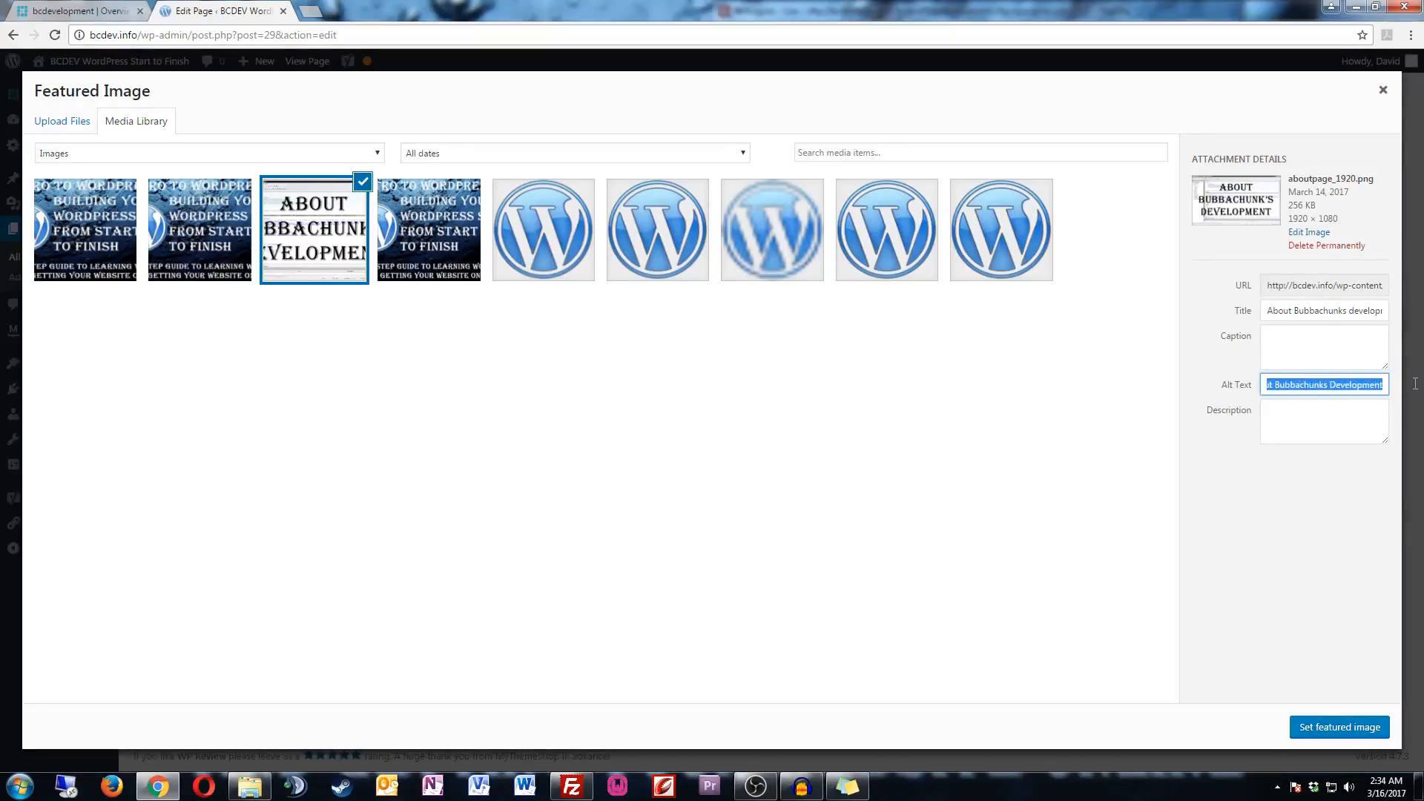
click(1341, 731)
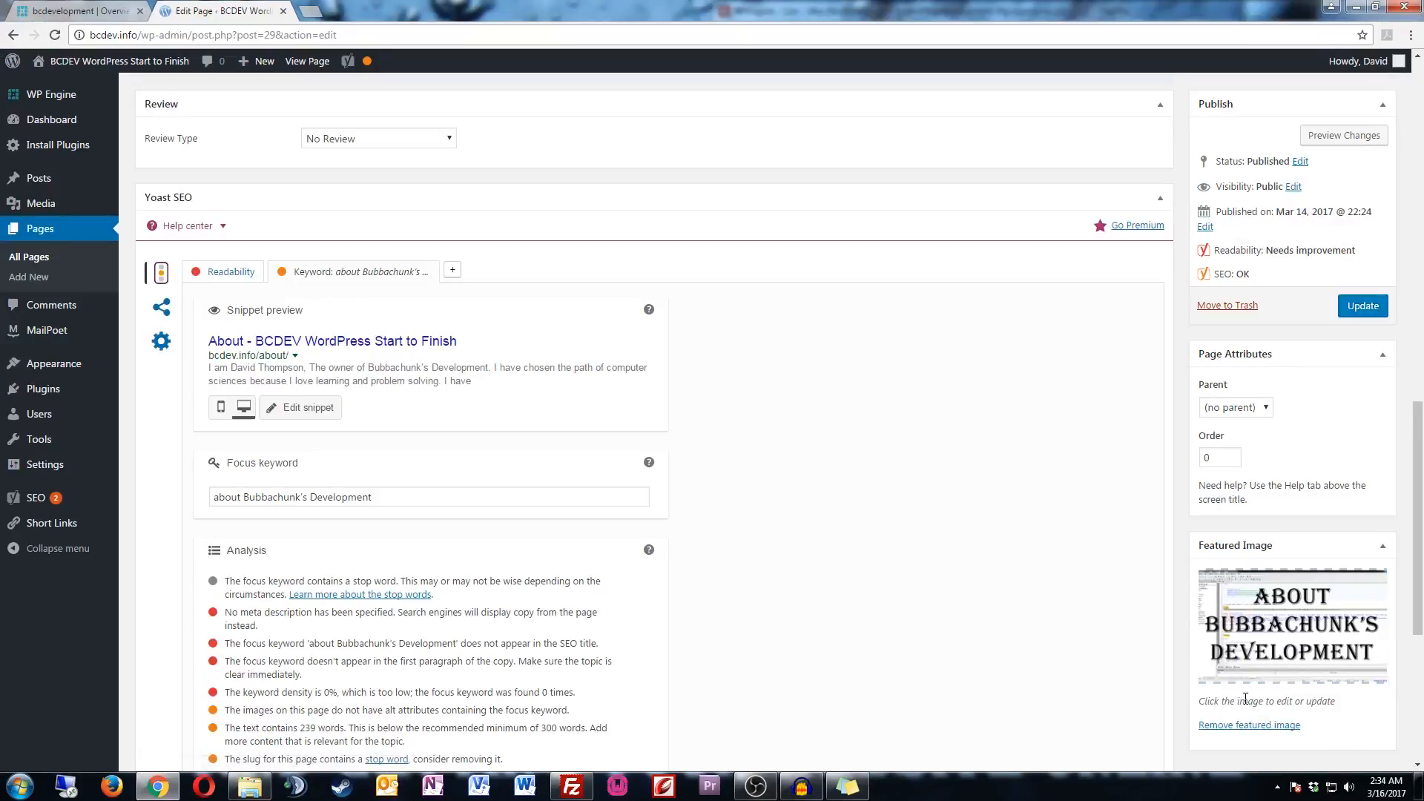
- Review the Yoast analysis for the new focus keyword and update the About page
scroll(774, 584, down, 1)
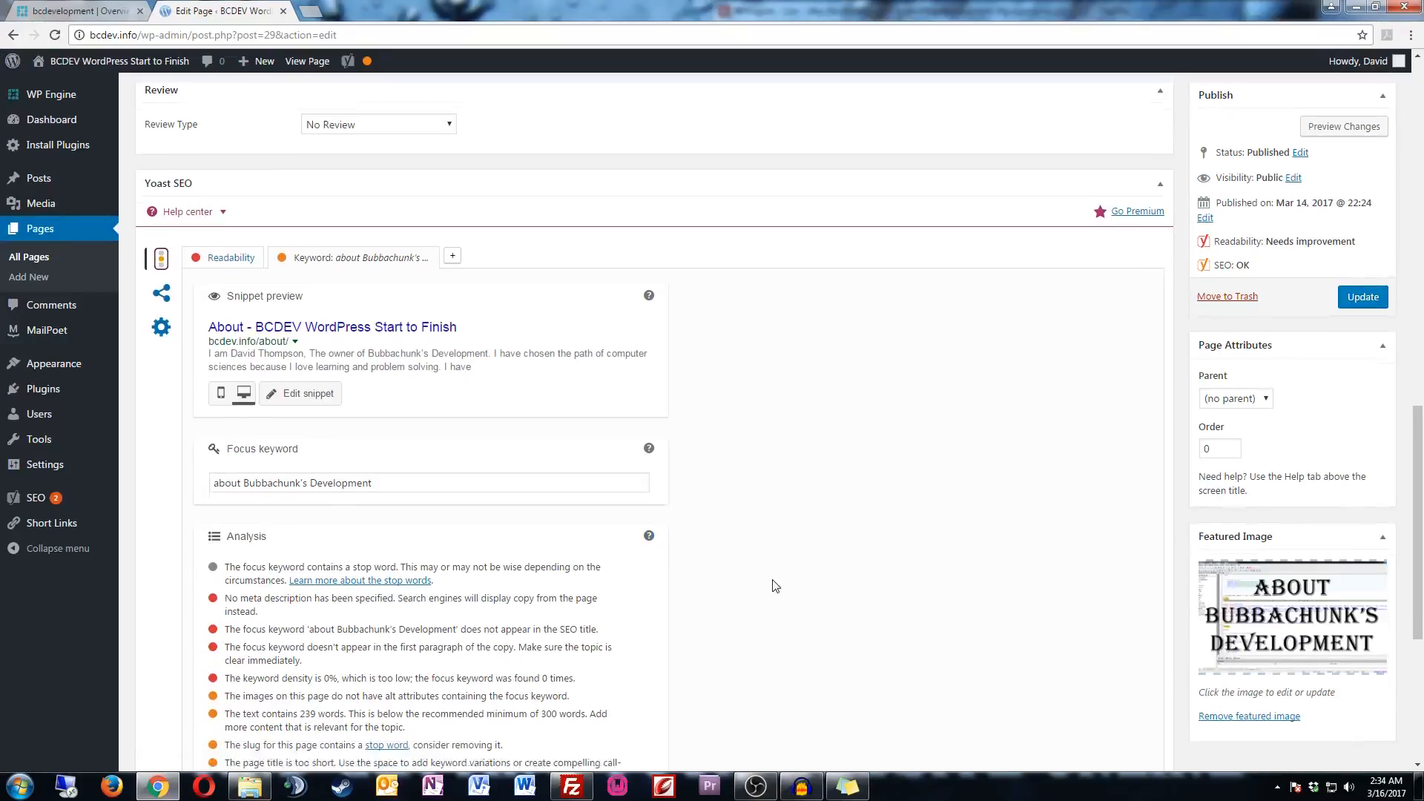
scroll(777, 585, down, 1)
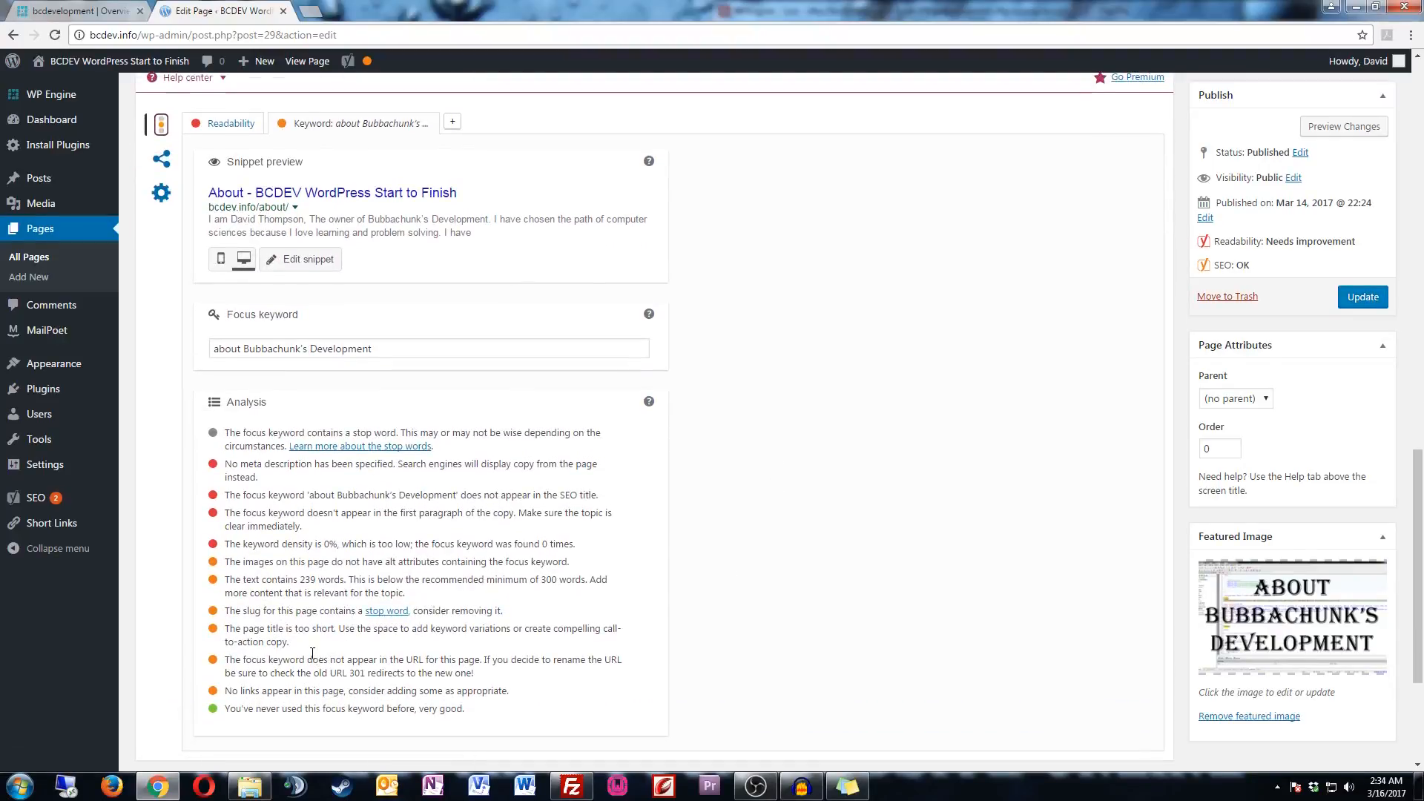
scroll(531, 652, up, 5)
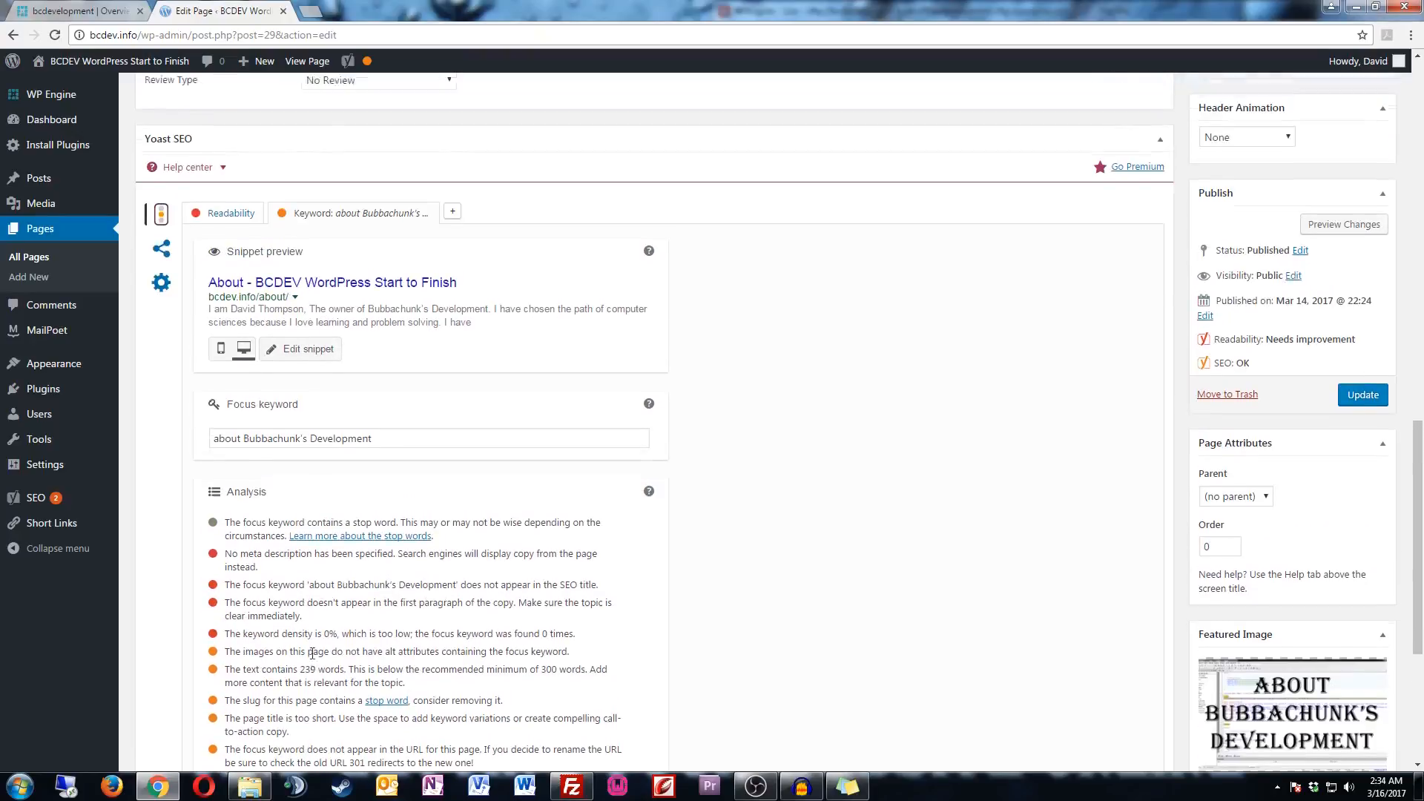
scroll(682, 704, up, 2)
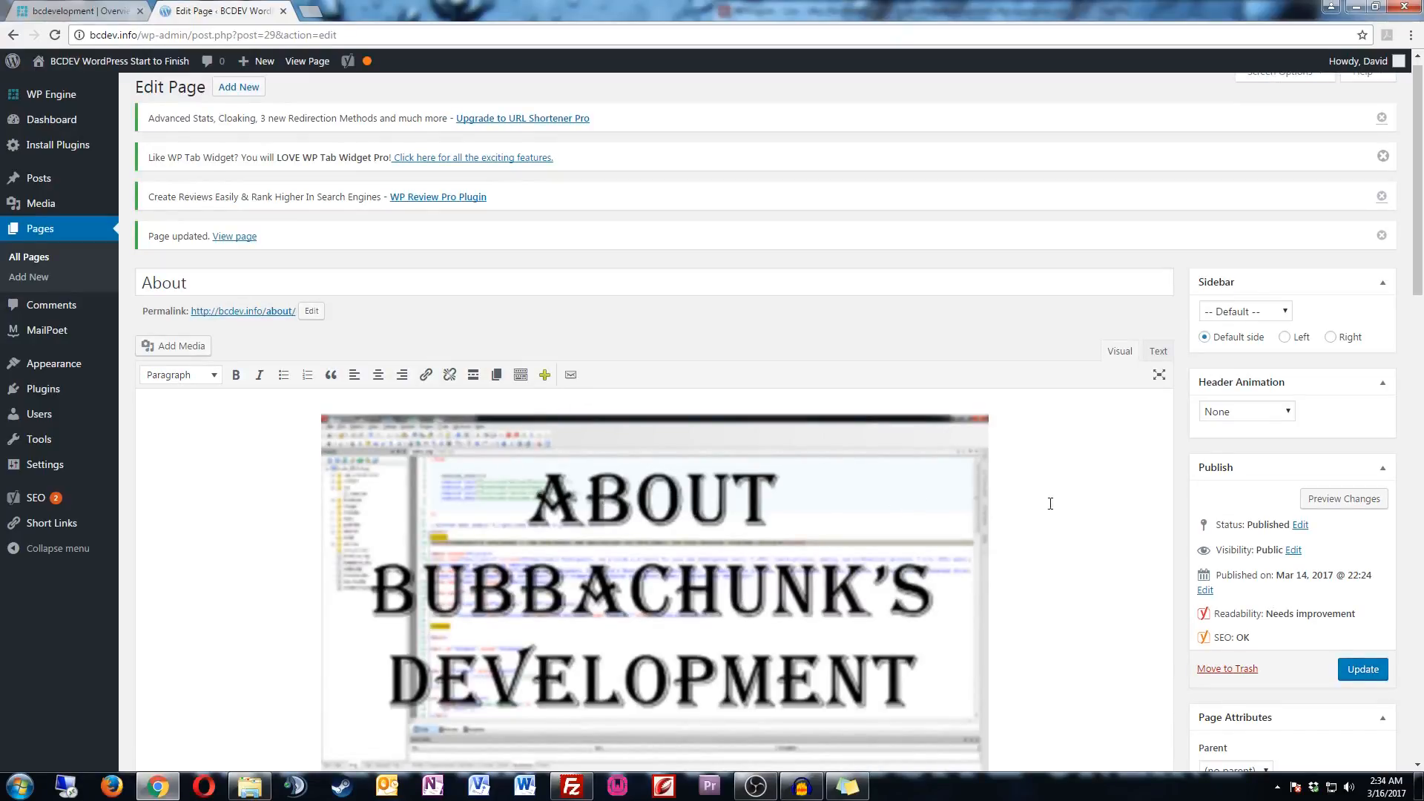
- Look over the updated About page and its Yoast SEO section, and visit the live site's home page
scroll(1050, 504, down, 13)
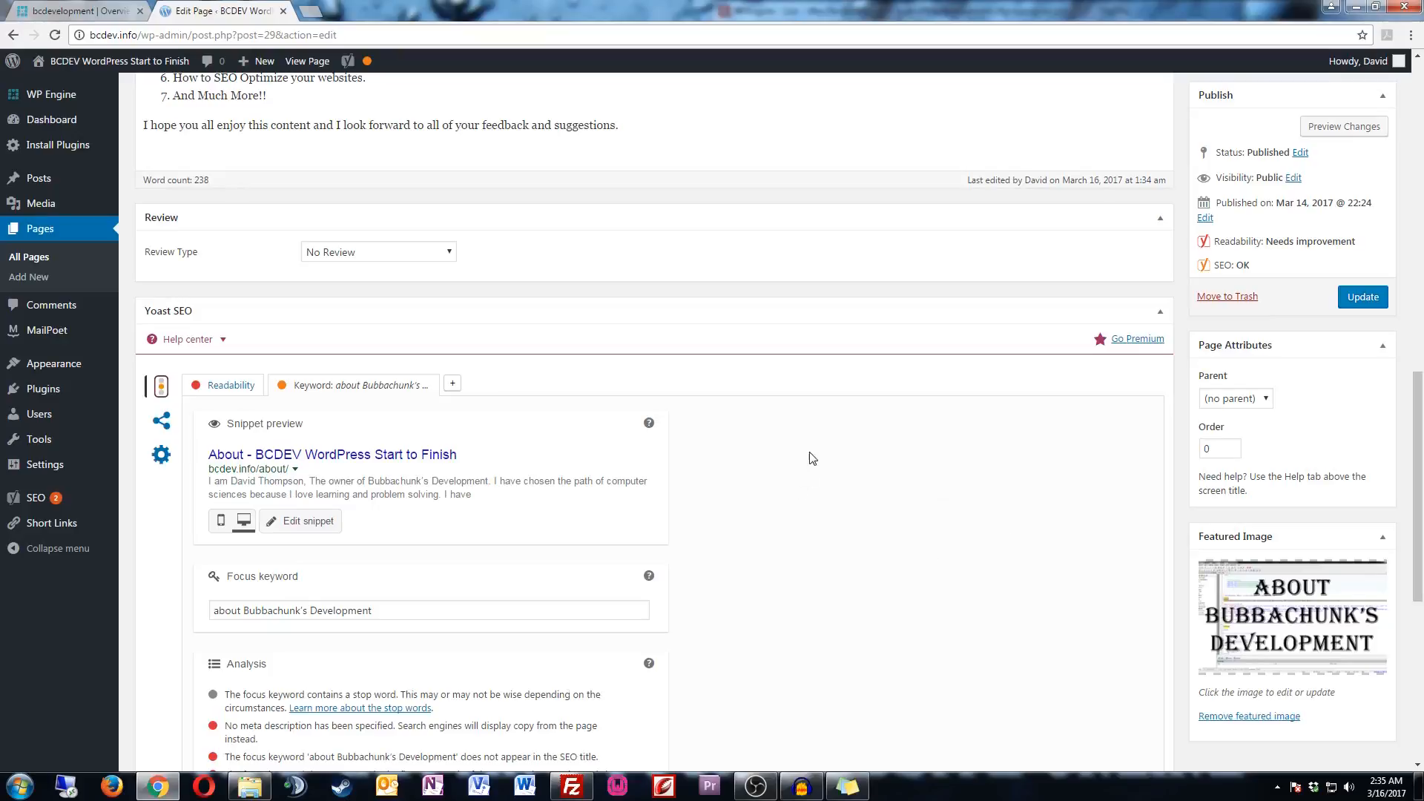
scroll(813, 458, down, 6)
scroll(813, 456, up, 10)
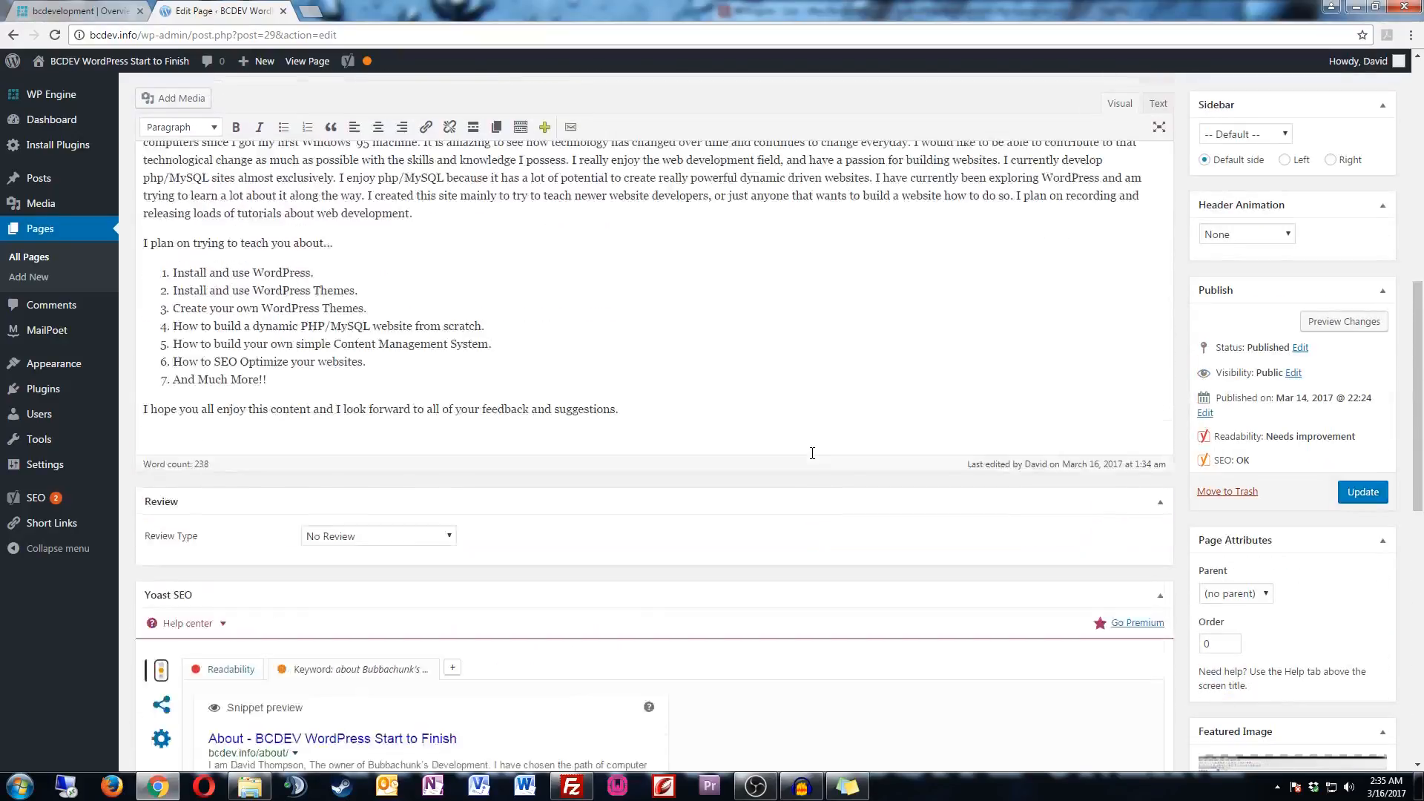
scroll(813, 453, up, 8)
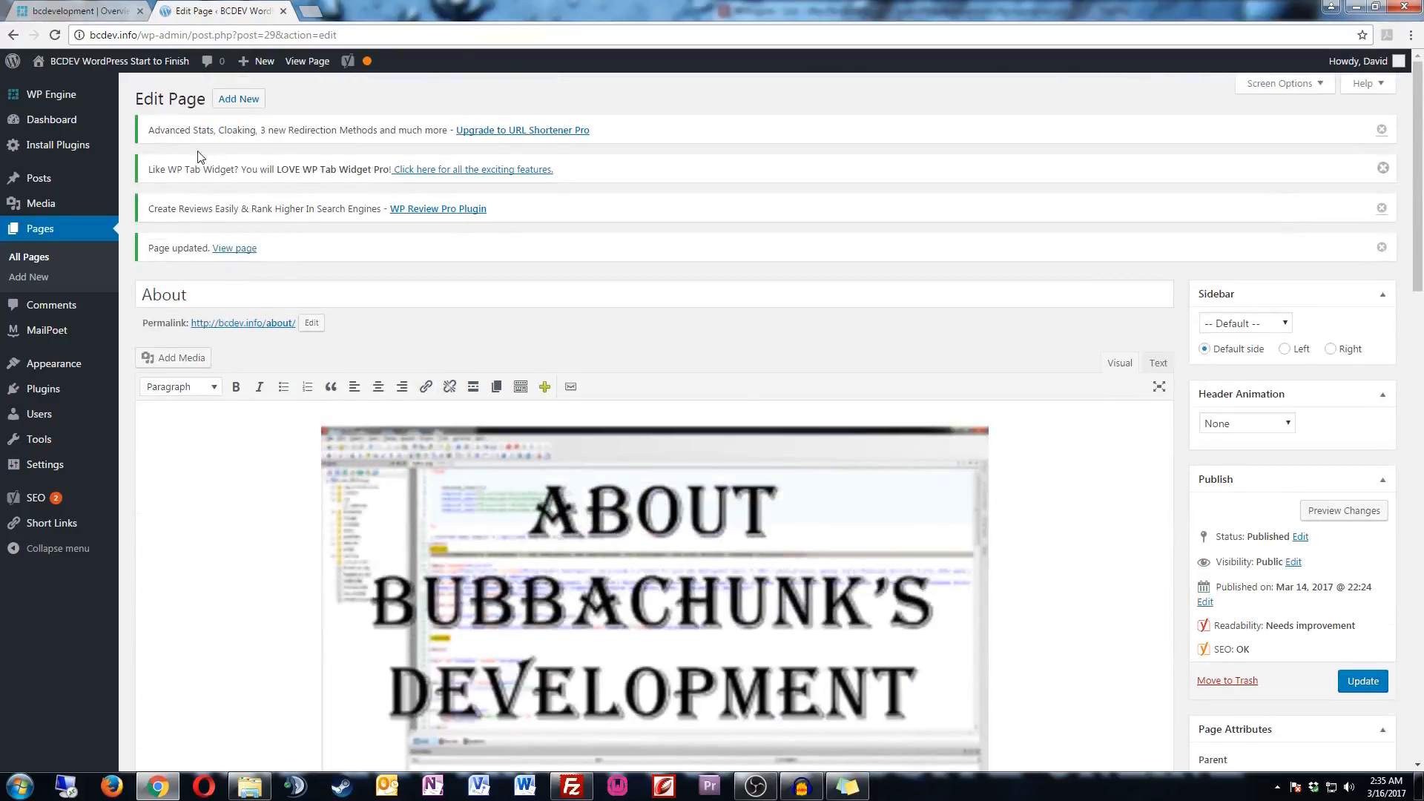
mouse_move(122, 63)
click(53, 88)
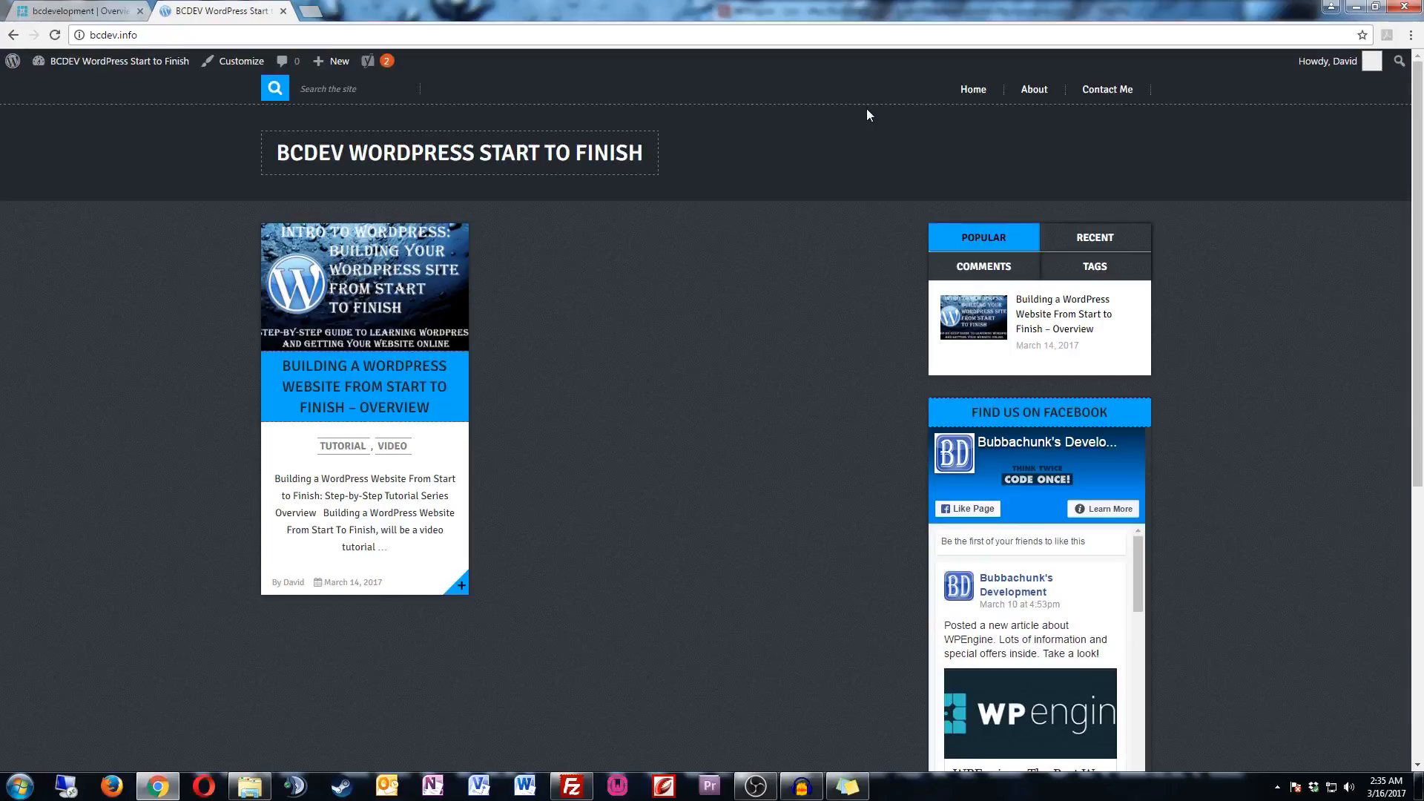
- Open webmasters.google.com in a new browser tab and sign in to reach the Search Console home page
click(311, 15)
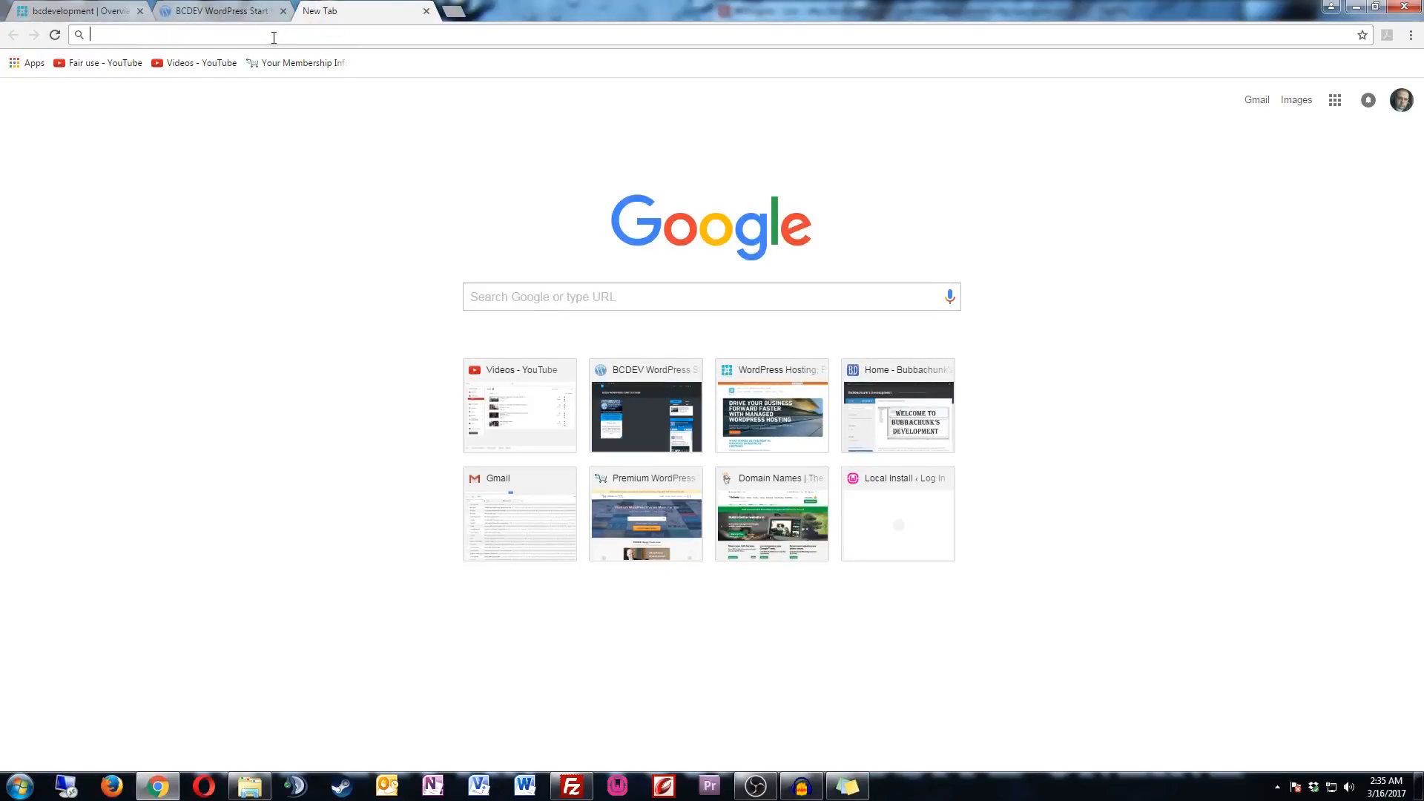
text(web)
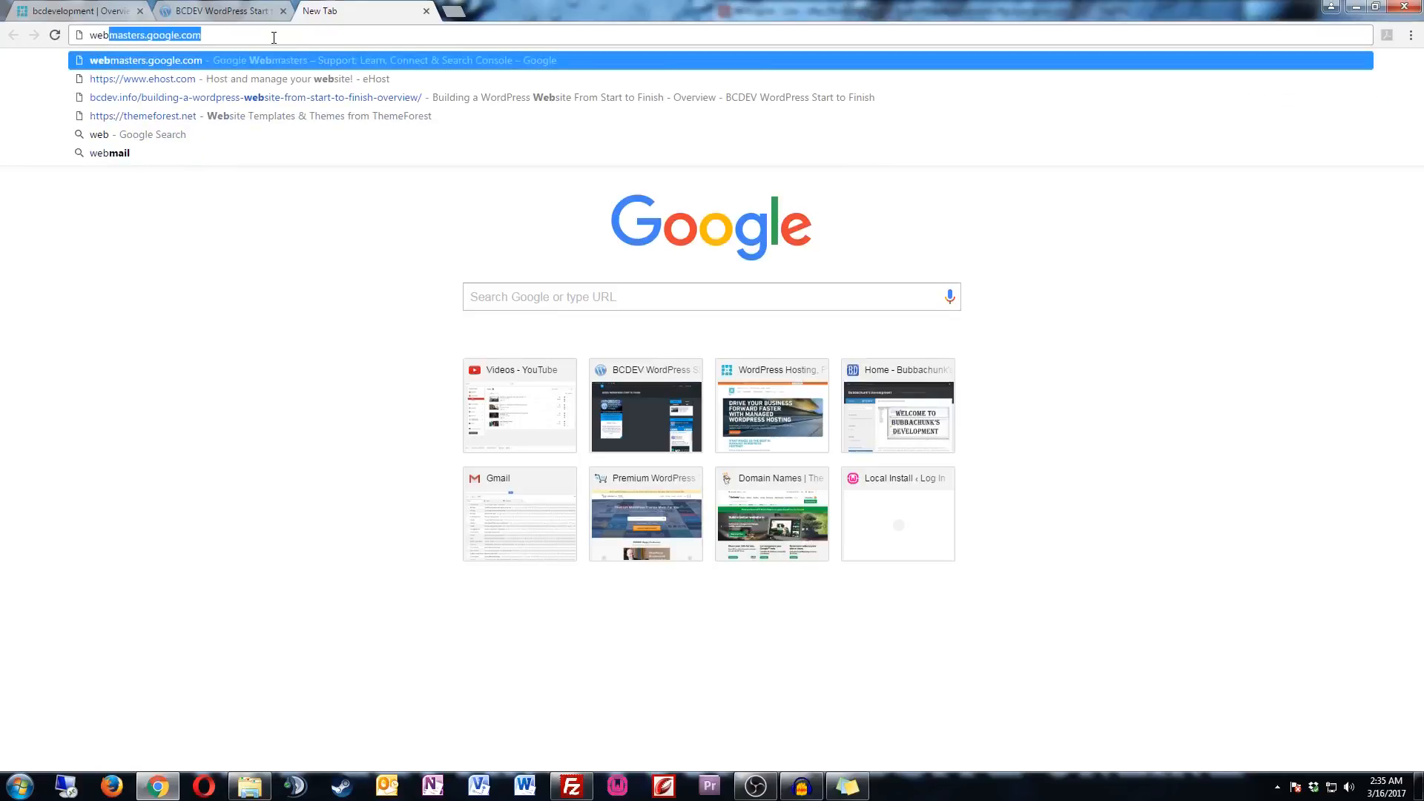
text(master)
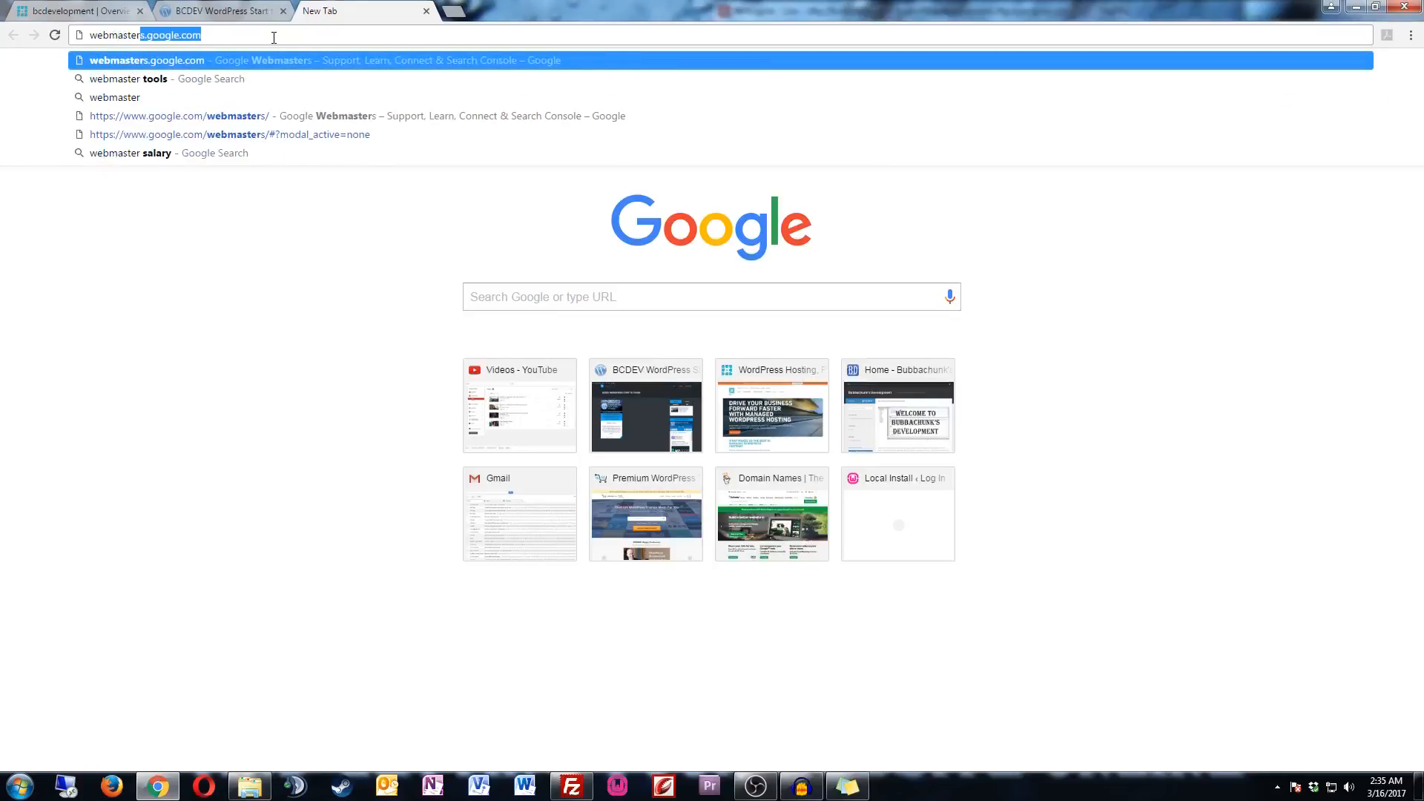
text(s.google.co)
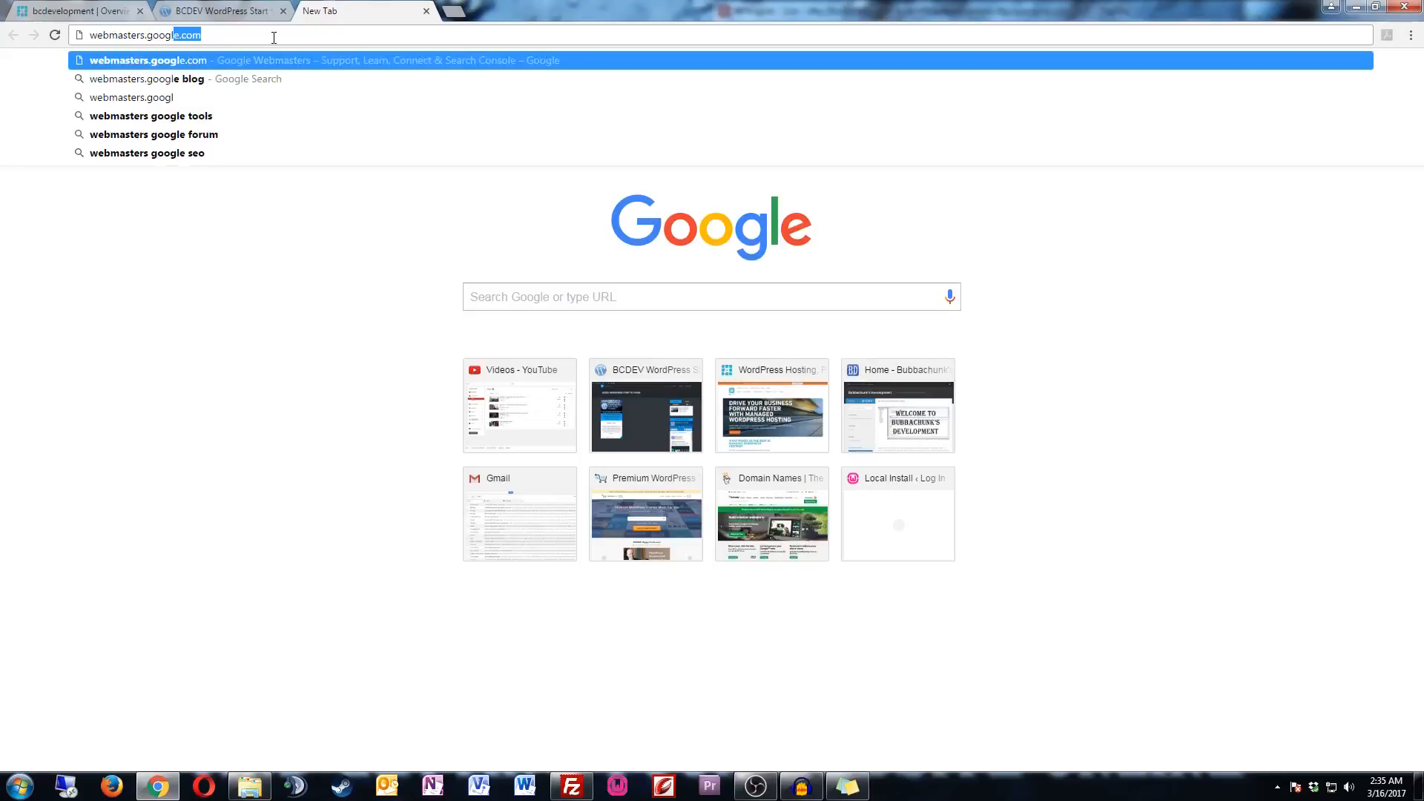
text(m)
key(Return)
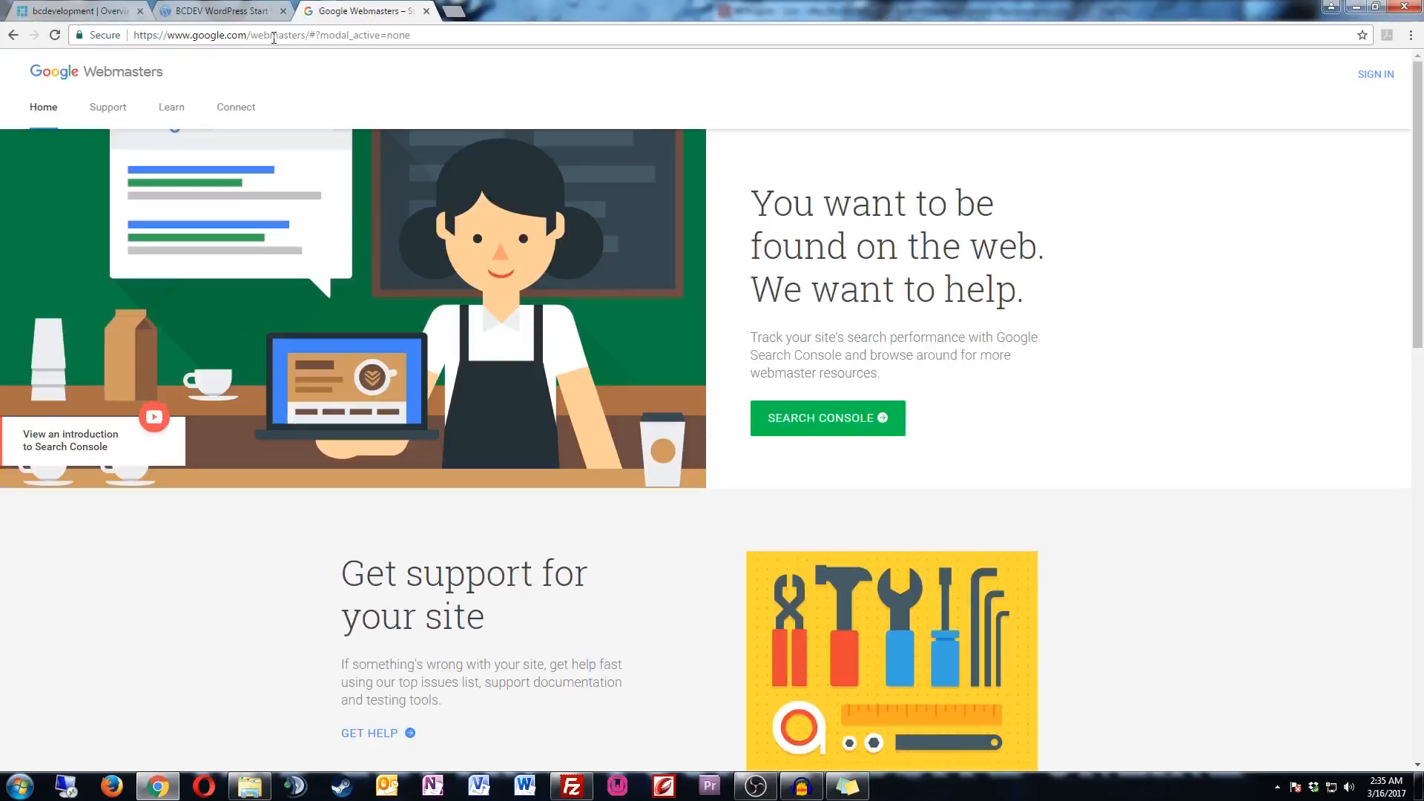
click(1371, 81)
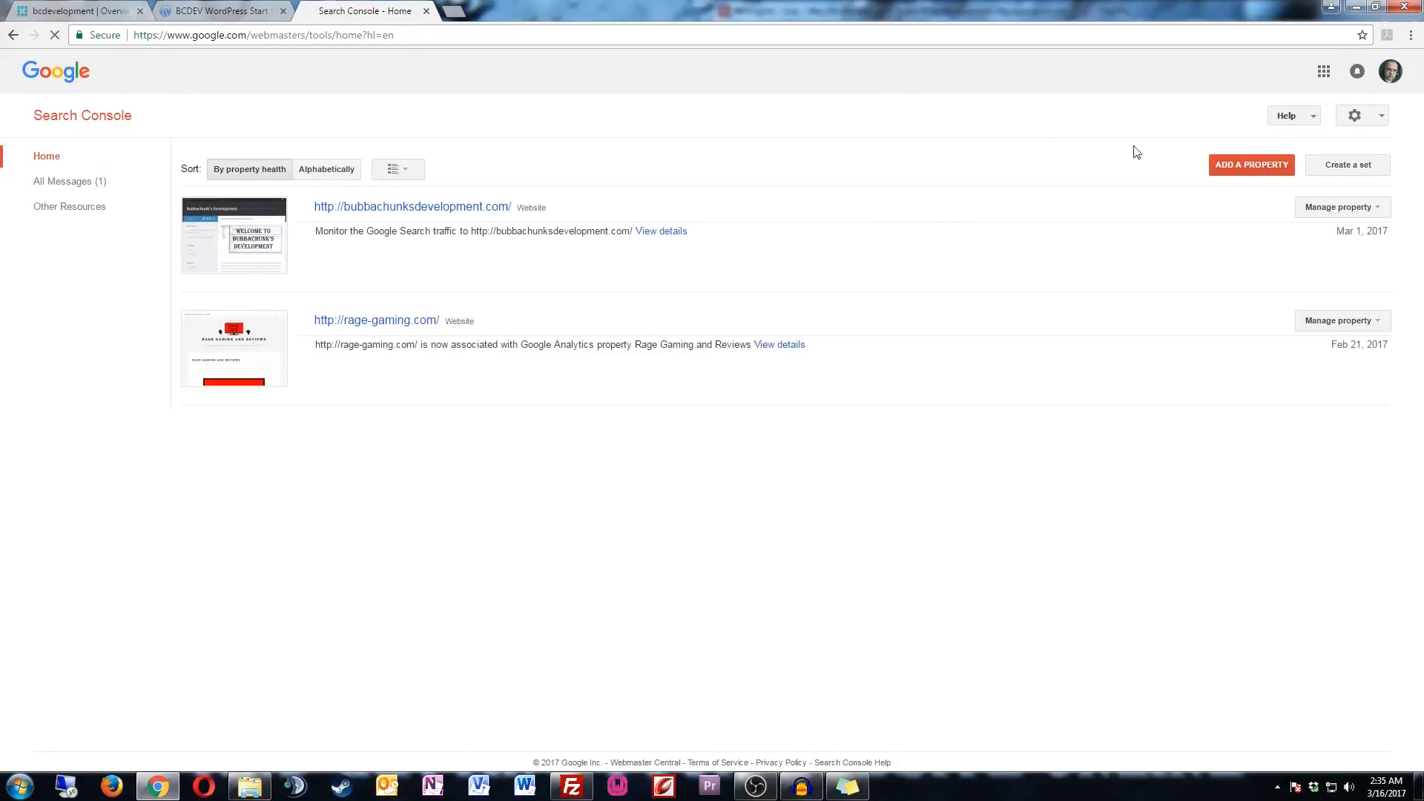
click(1261, 173)
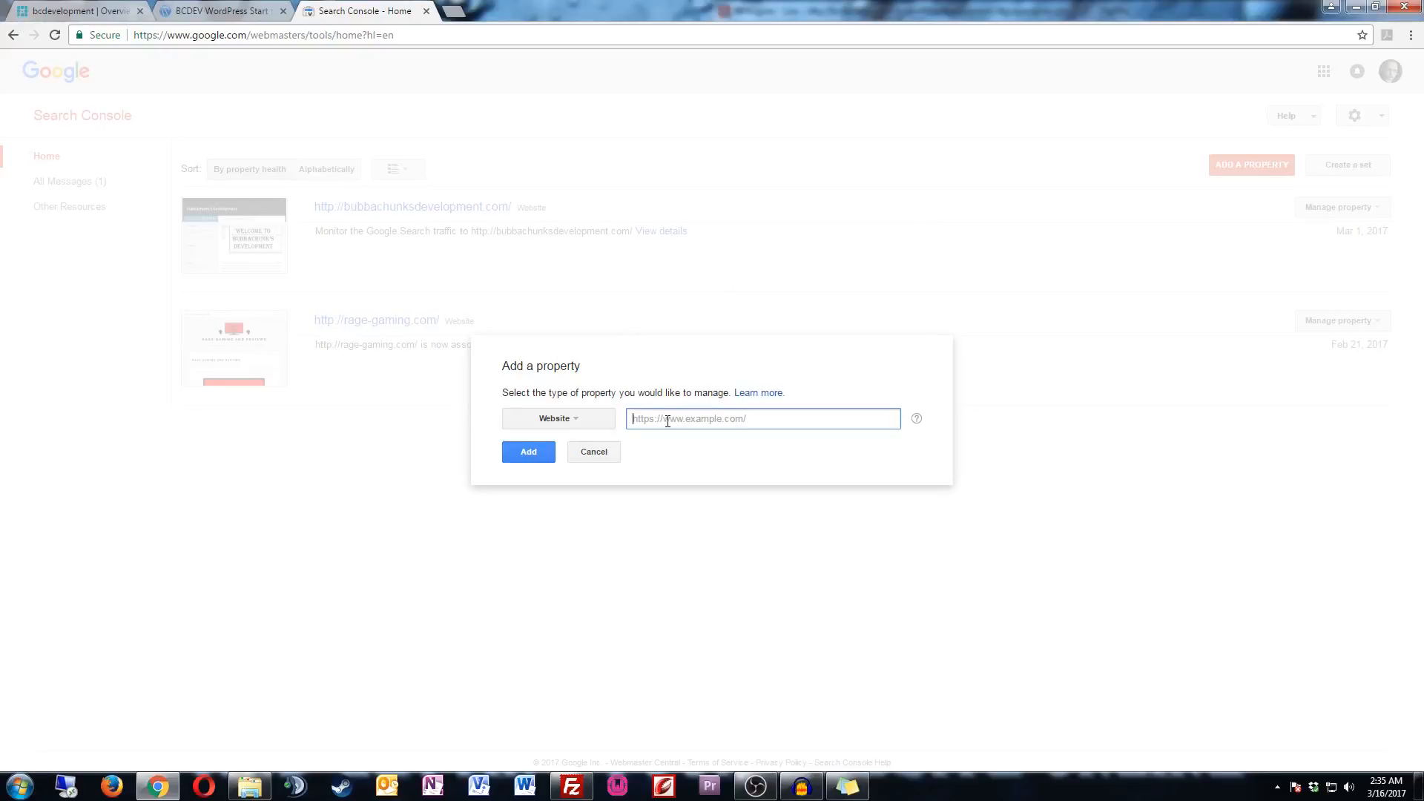
text(http://bcdev.info)
click(530, 458)
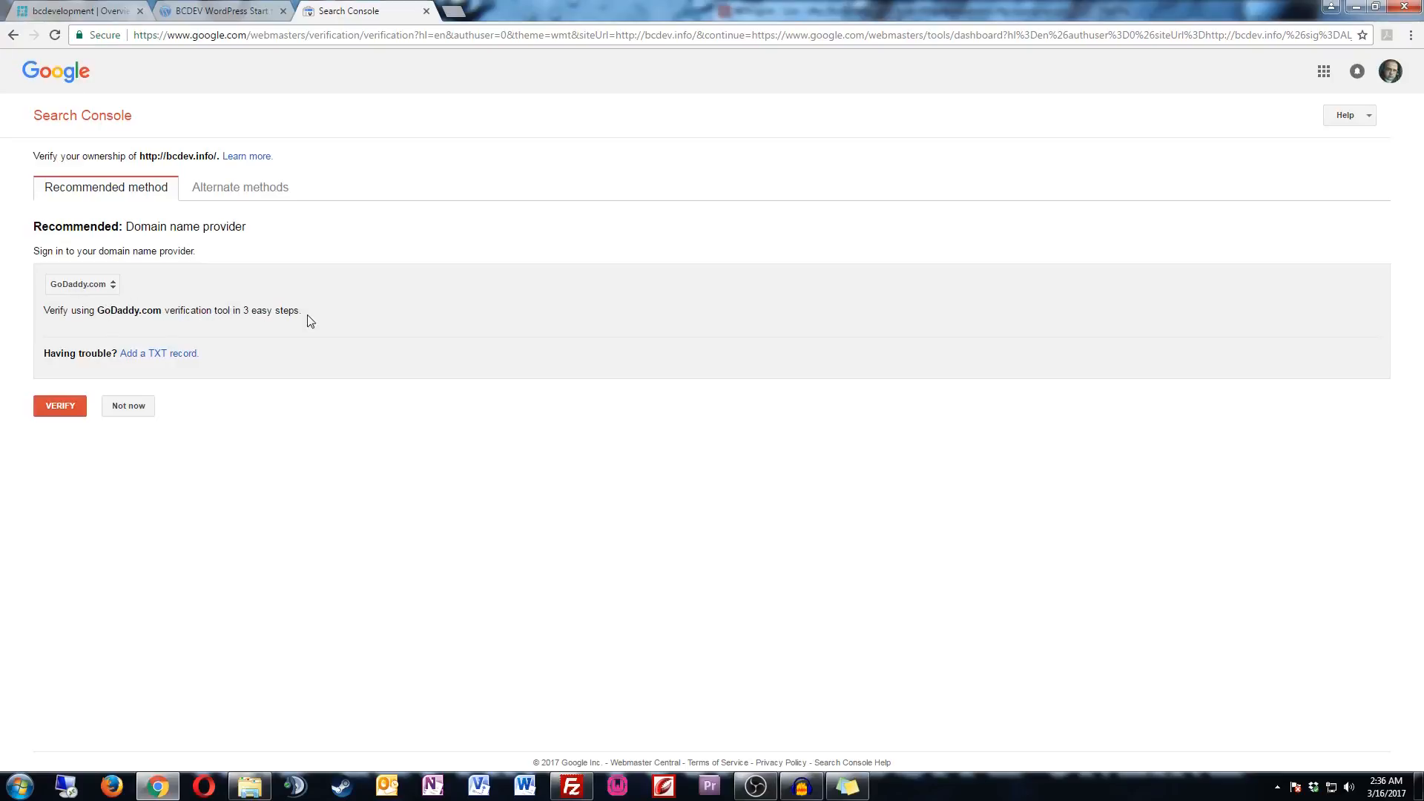
click(117, 290)
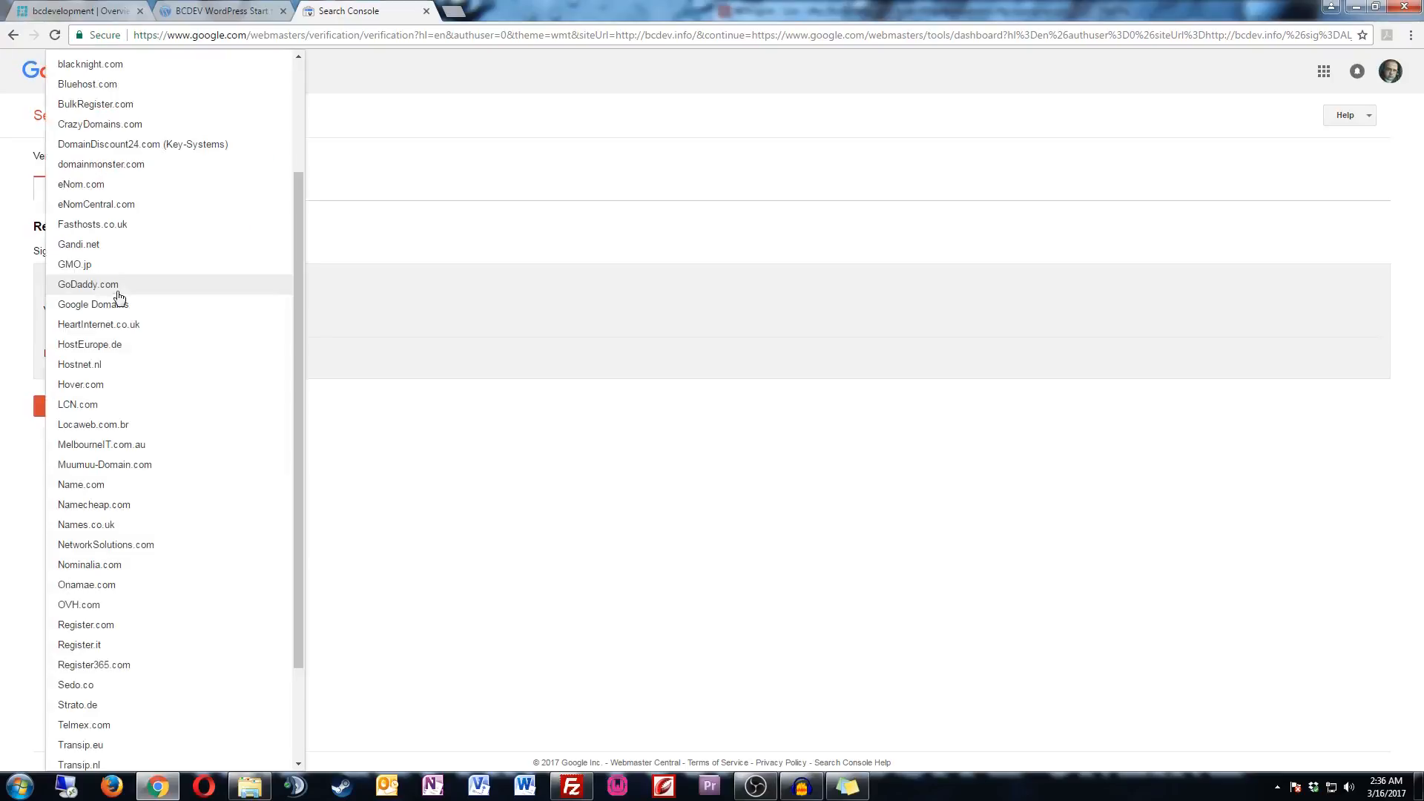
click(141, 287)
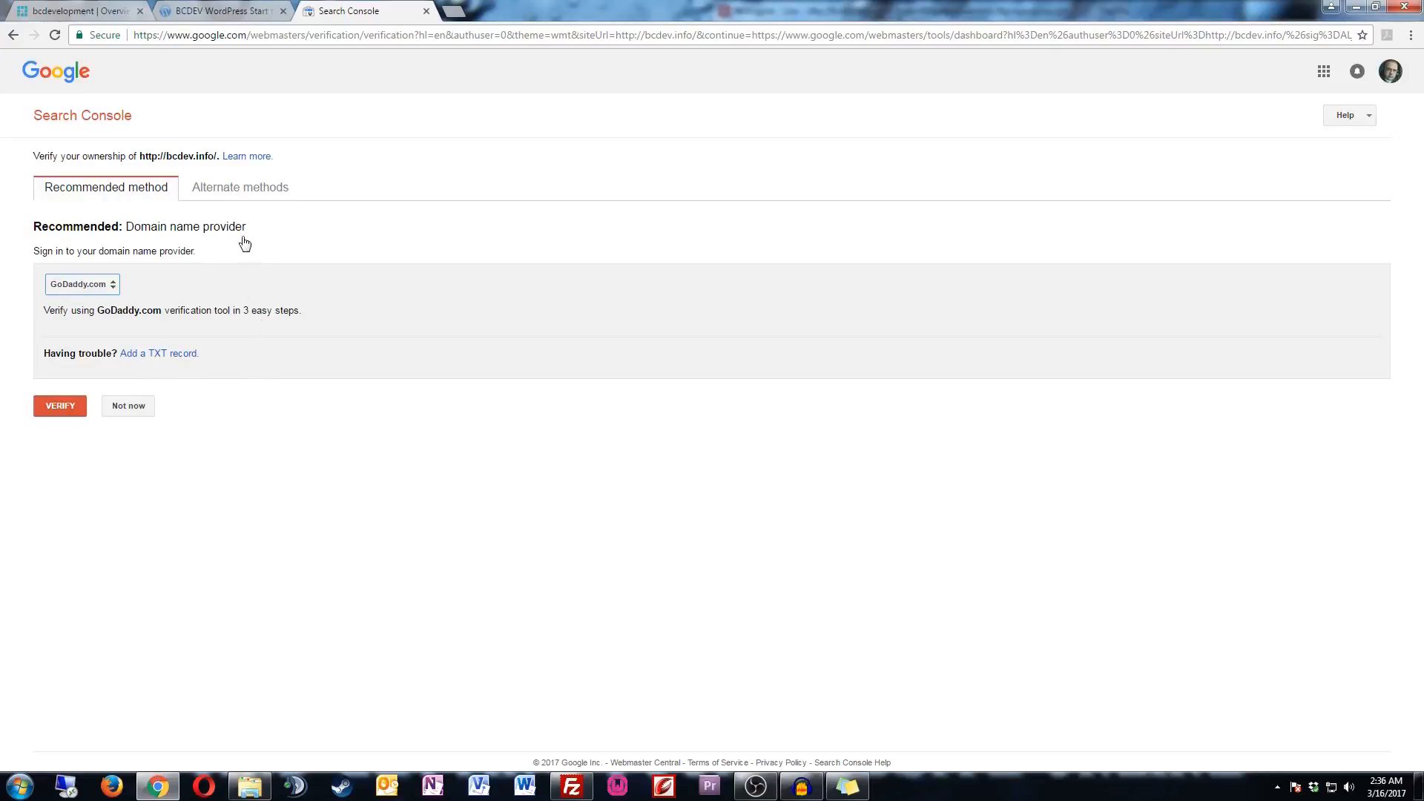
- Choose HTML file upload among the alternate verification methods and download the HTML verification file
click(250, 196)
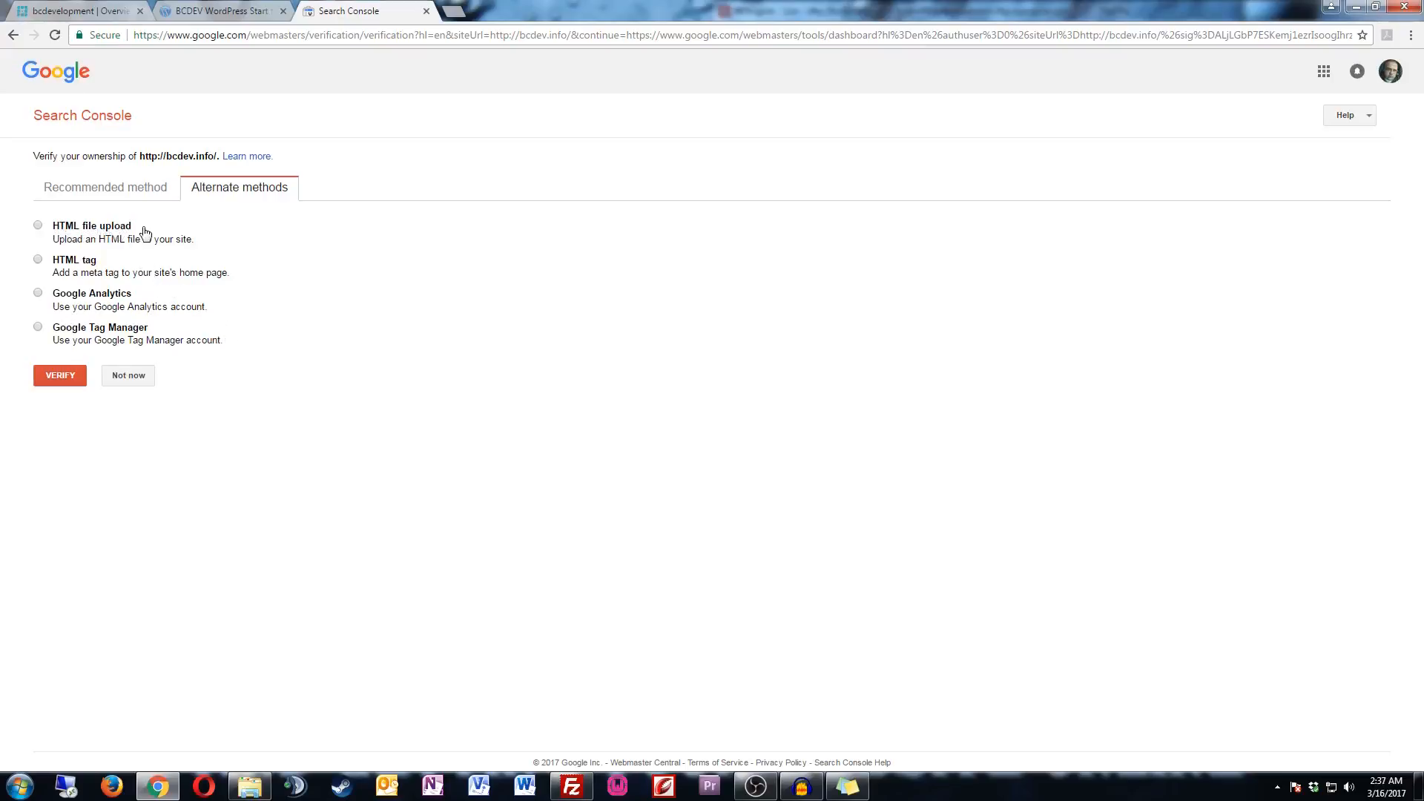
click(37, 227)
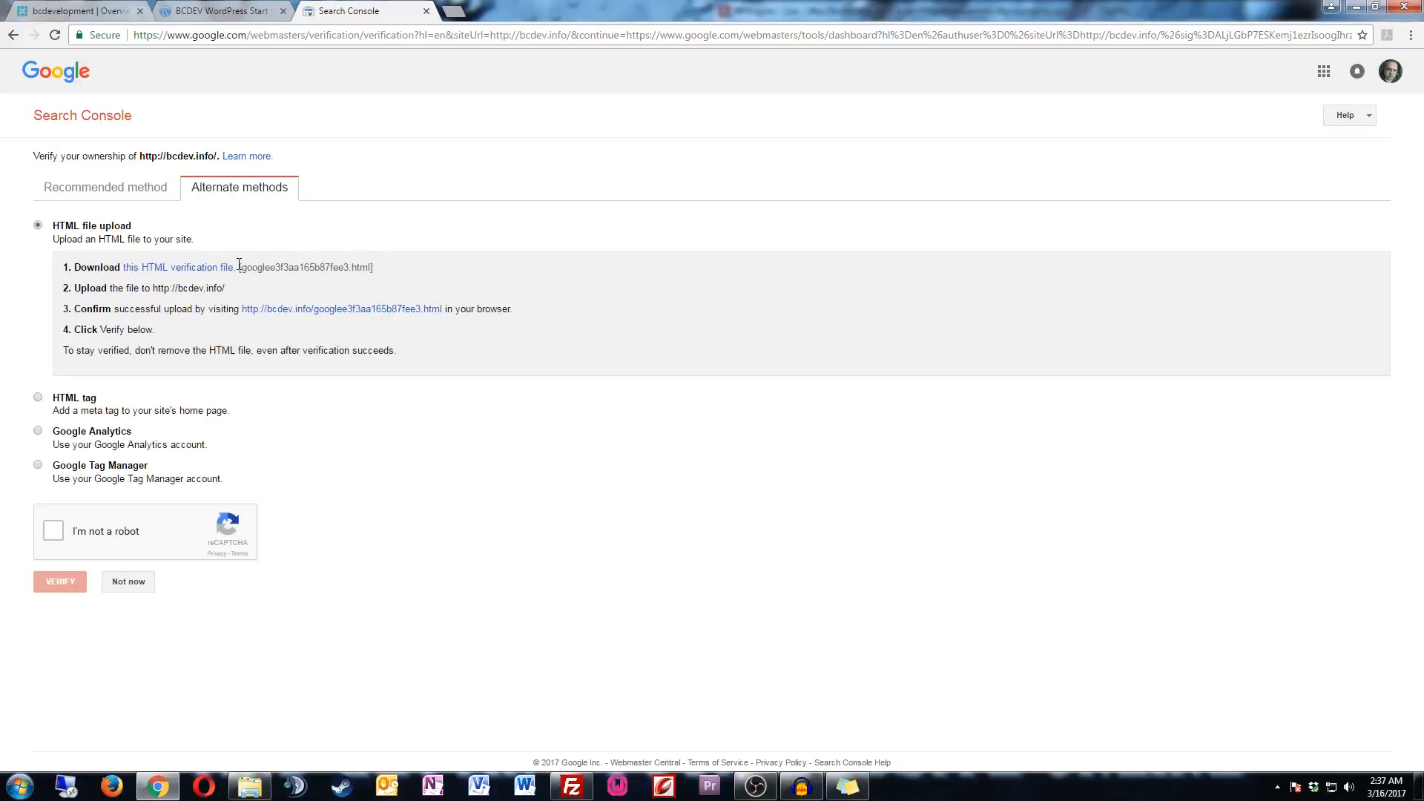
click(199, 274)
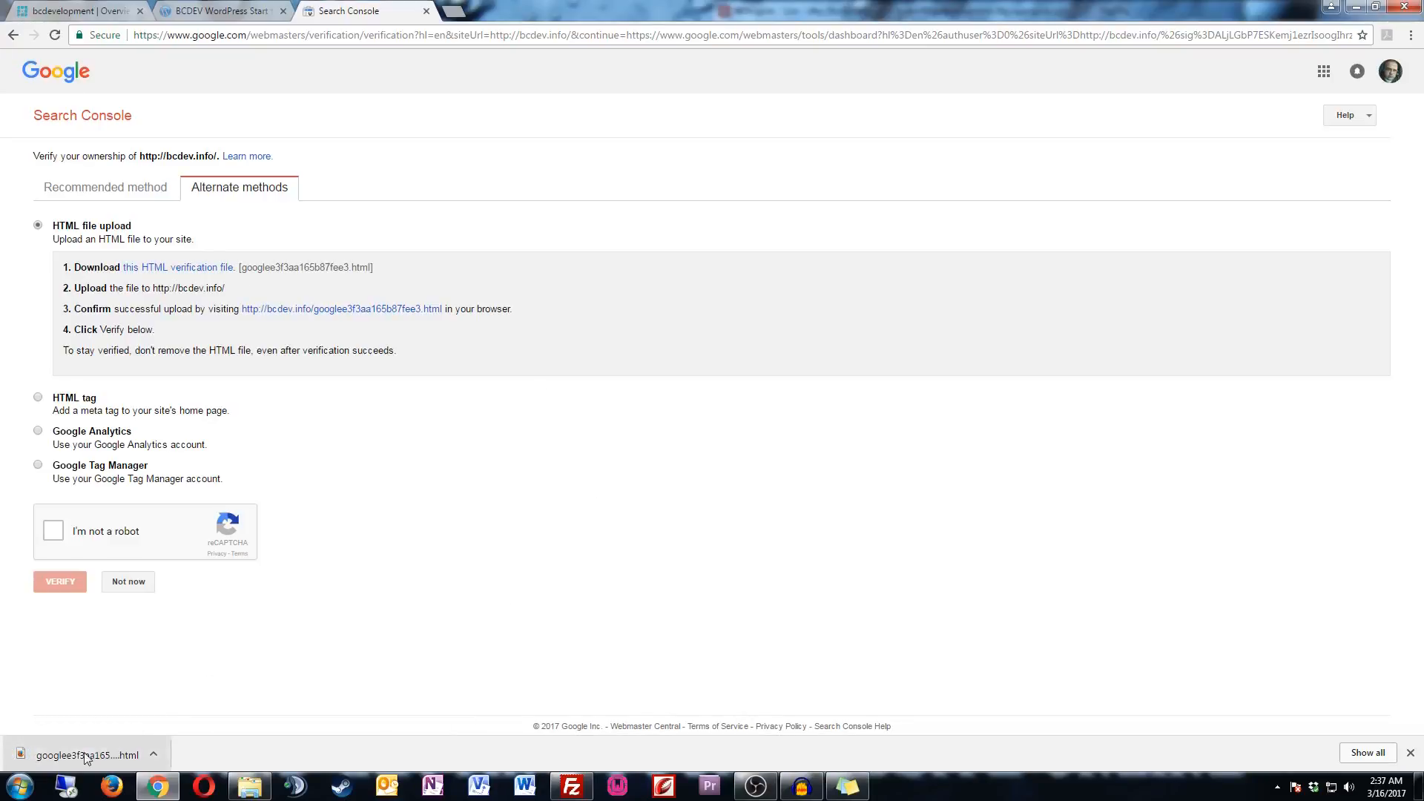
- Show the downloaded verification file in its folder and upload it to the site's remote root directory in FileZilla
click(153, 754)
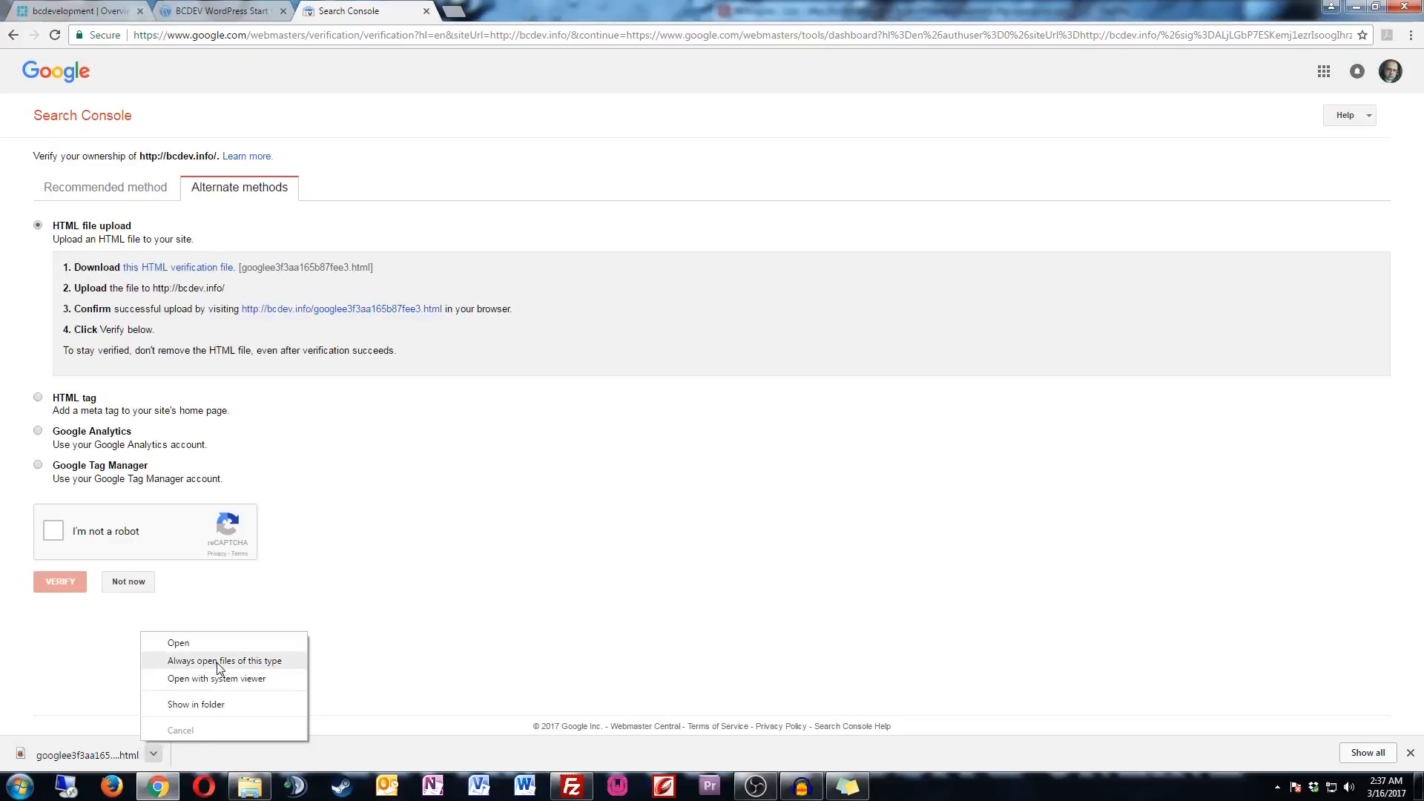
click(207, 704)
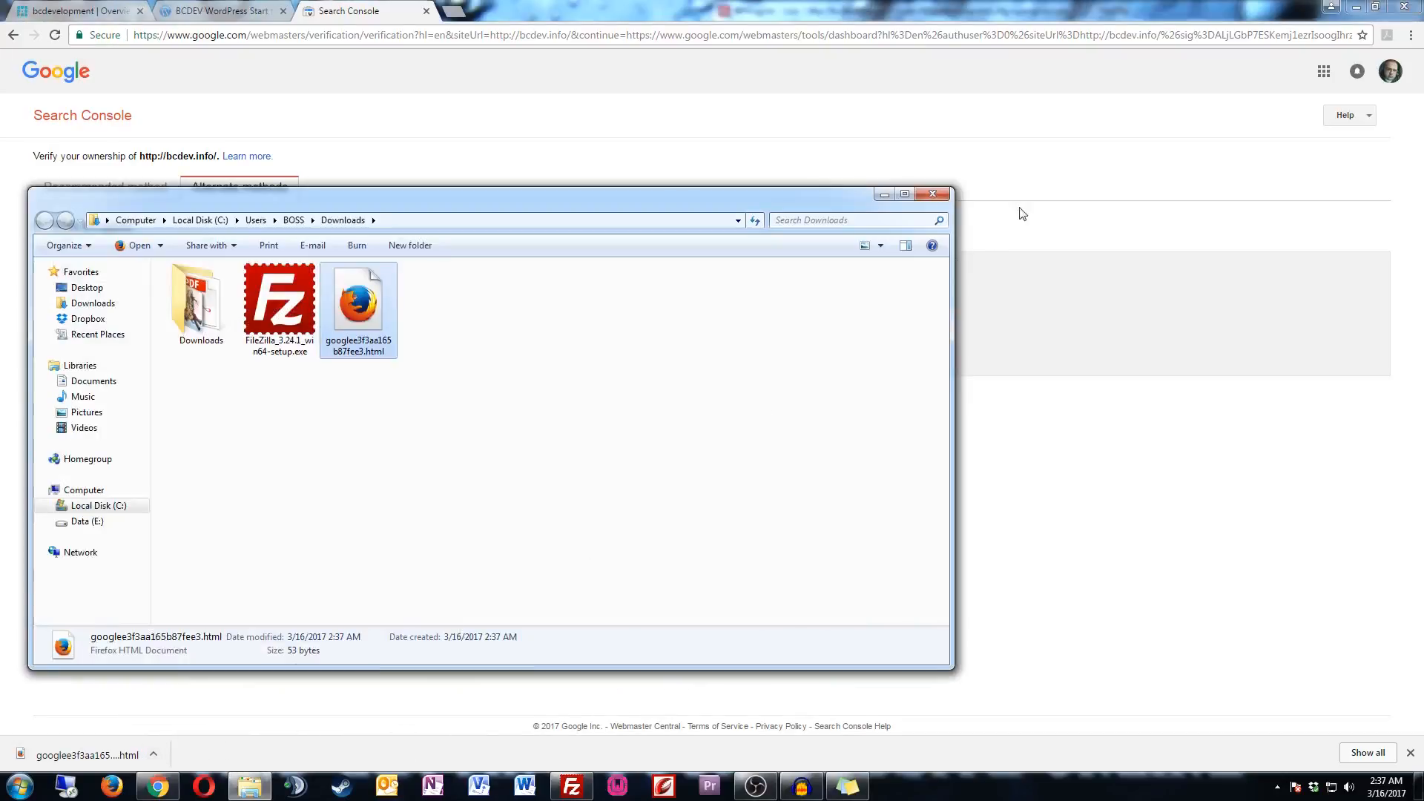
click(1355, 7)
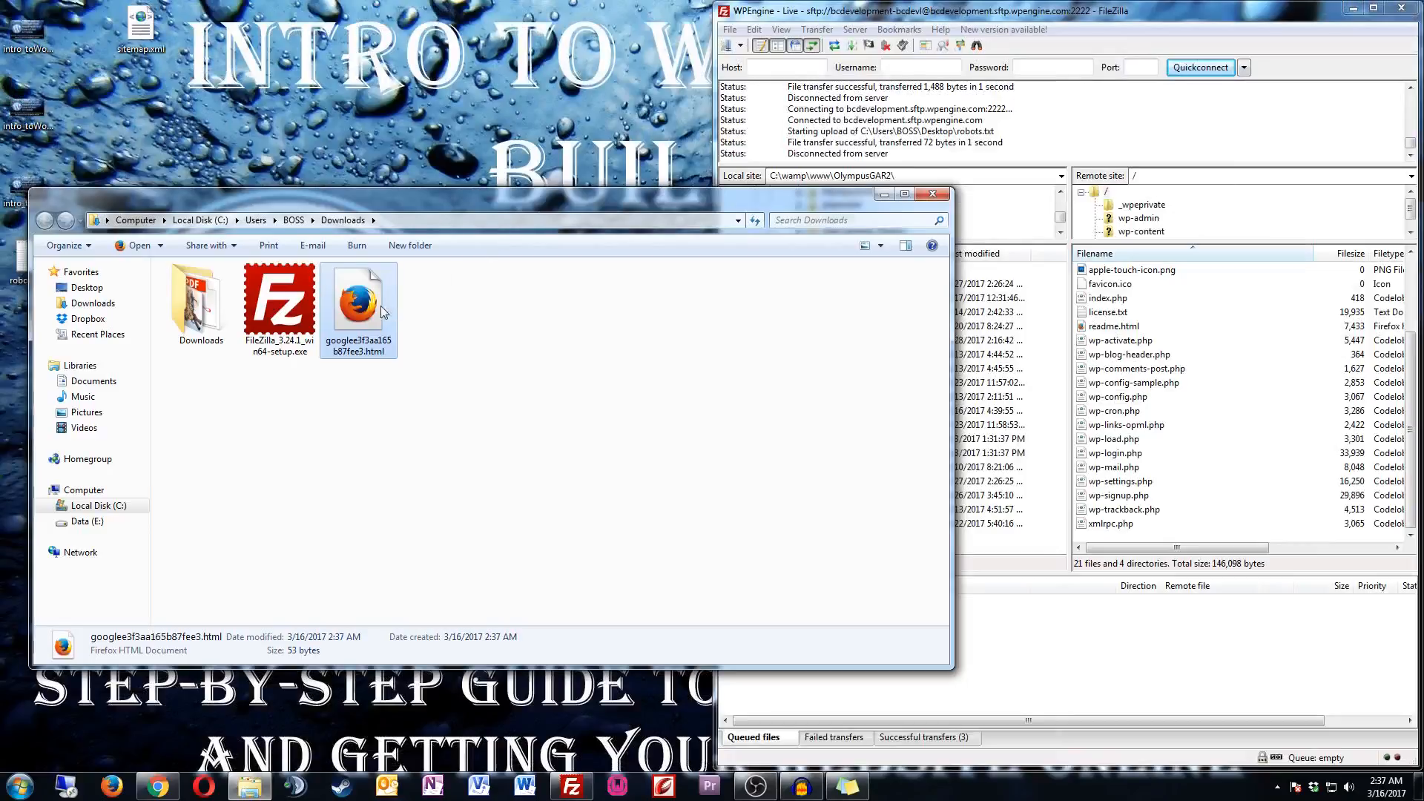
drag(376, 306, 1172, 413)
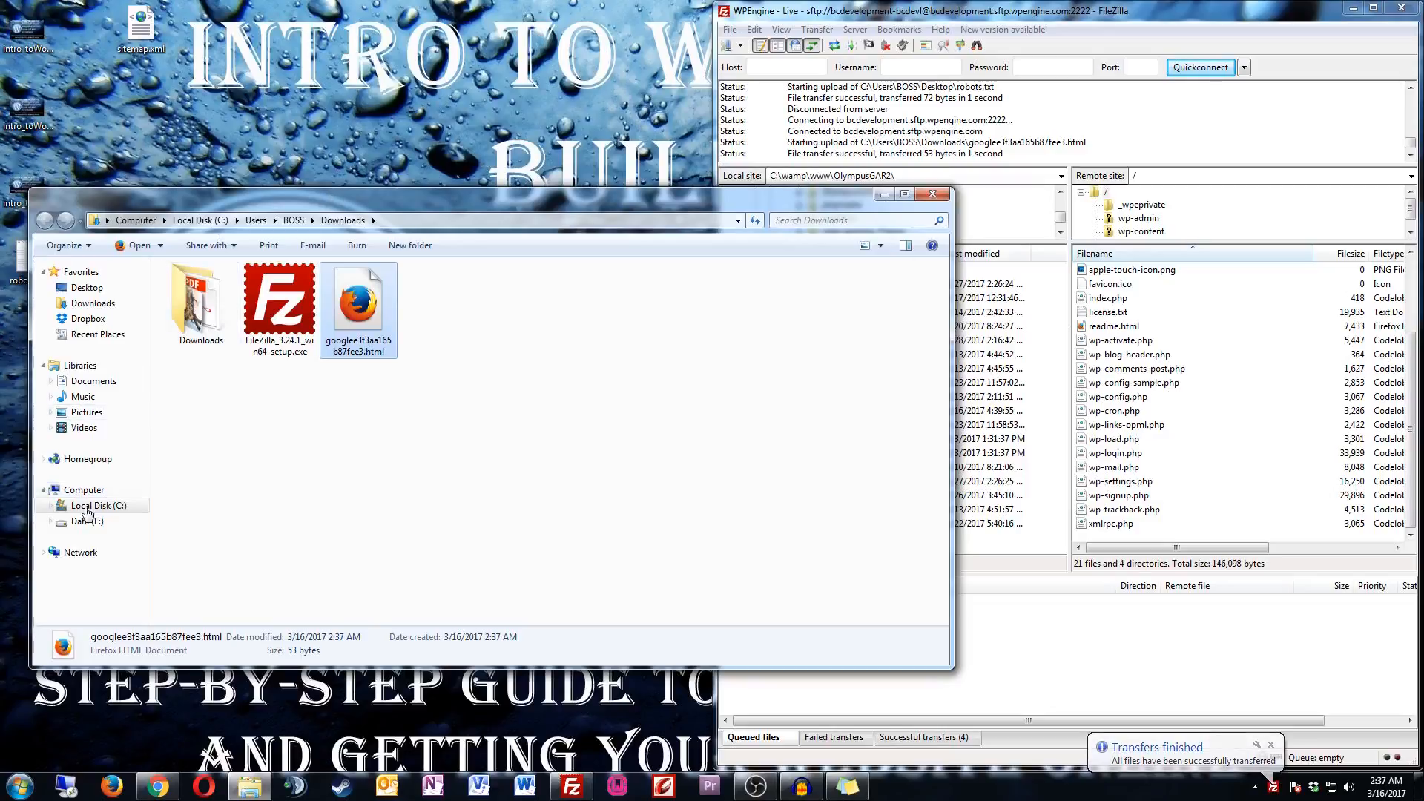
- Switch back to Chrome and check that the uploaded verification file opens at its bcdev.info address
click(158, 785)
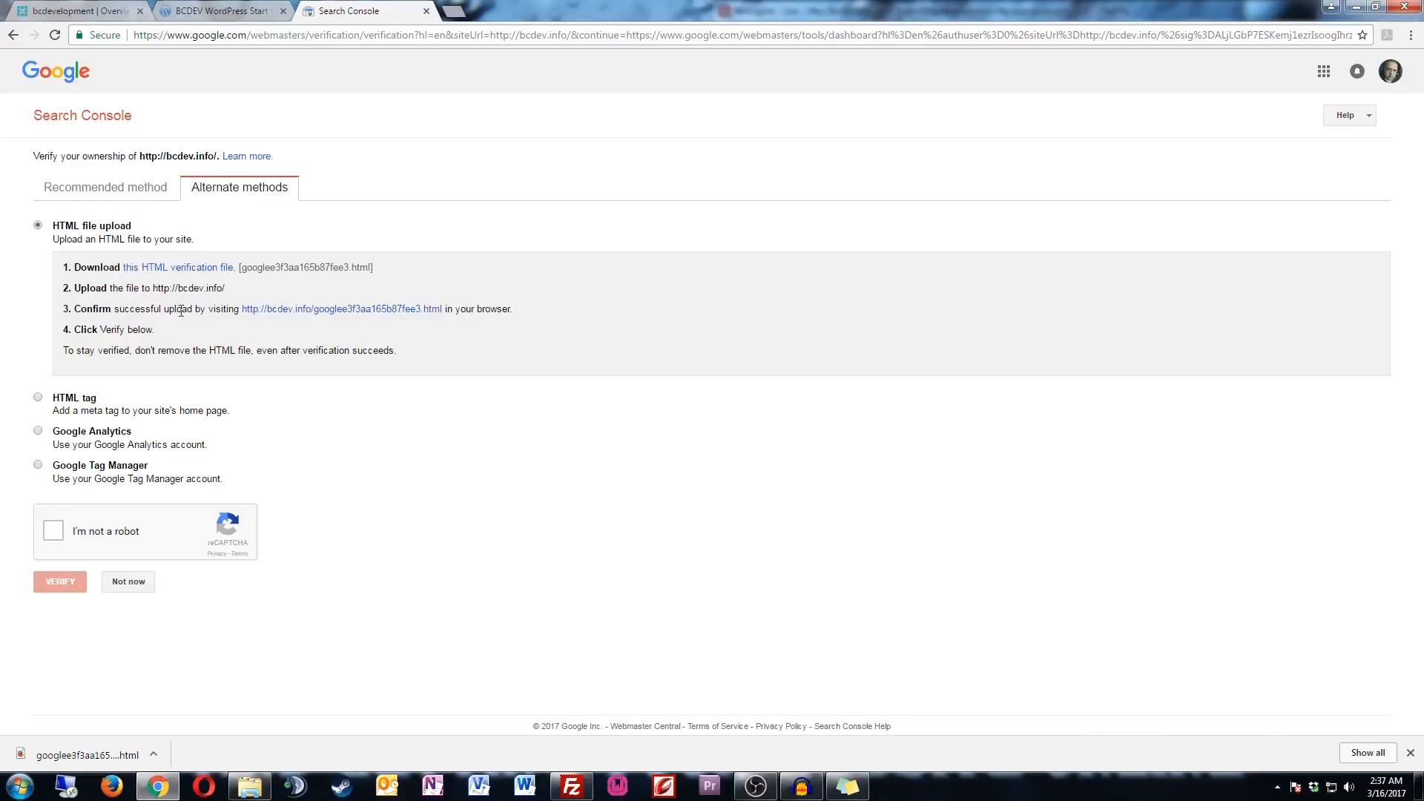
click(325, 310)
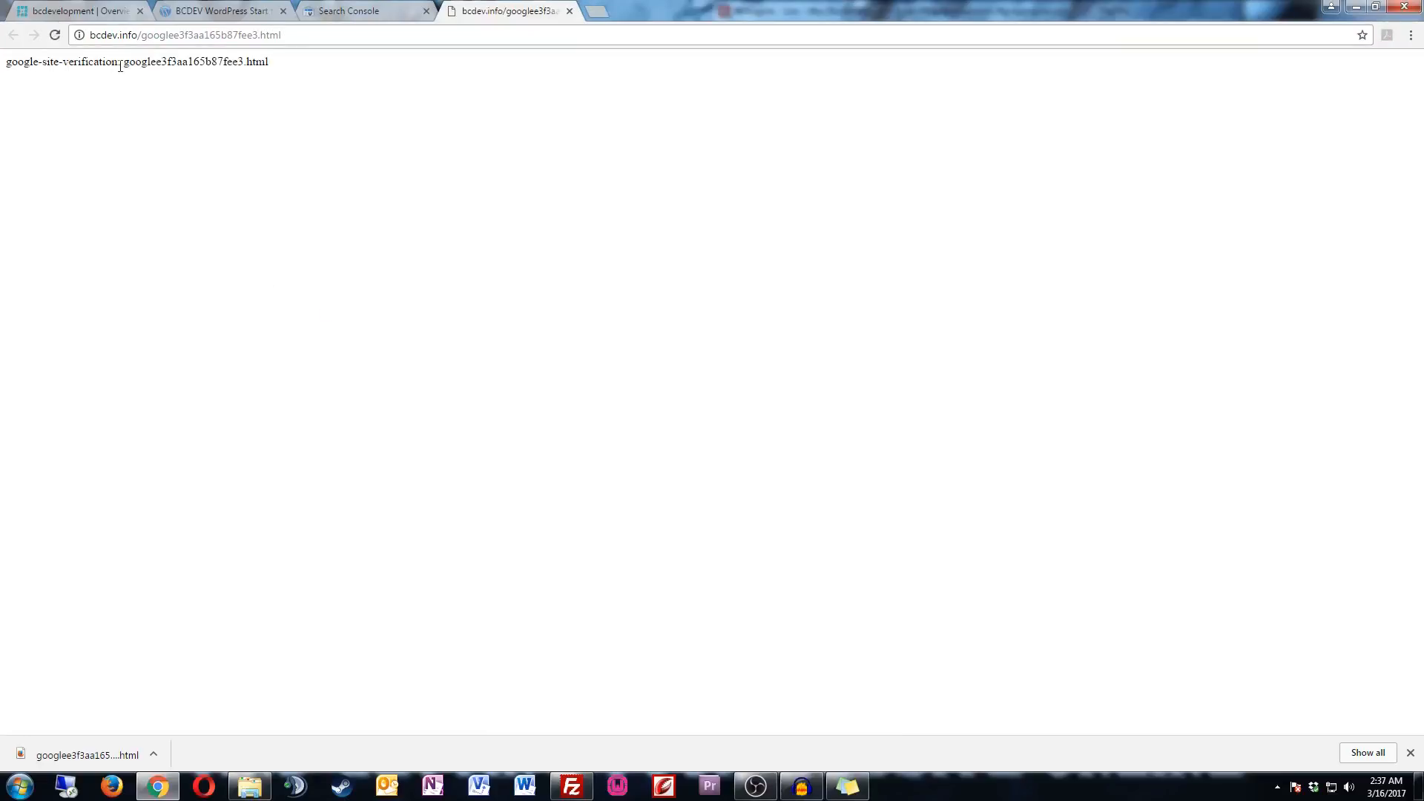
click(570, 11)
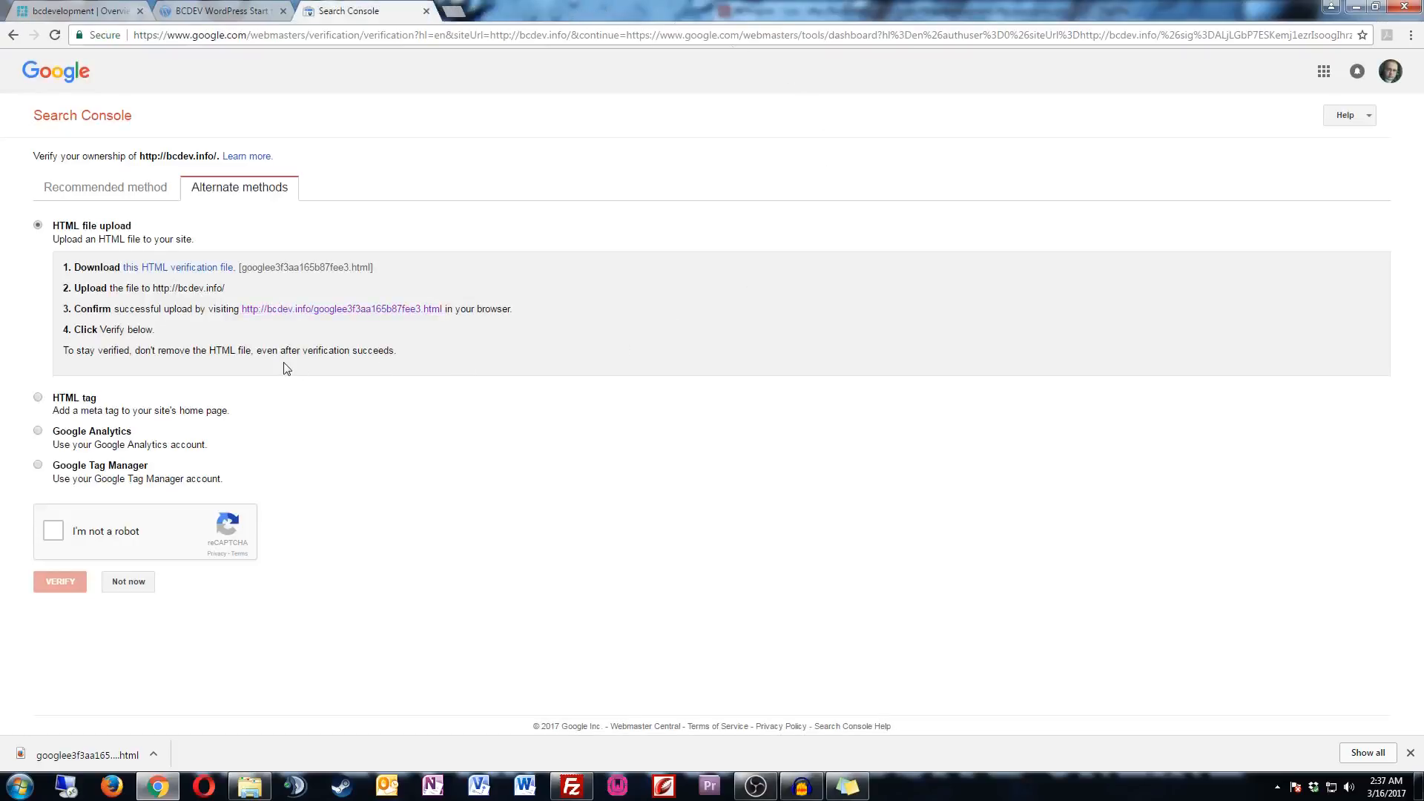
click(53, 533)
click(65, 583)
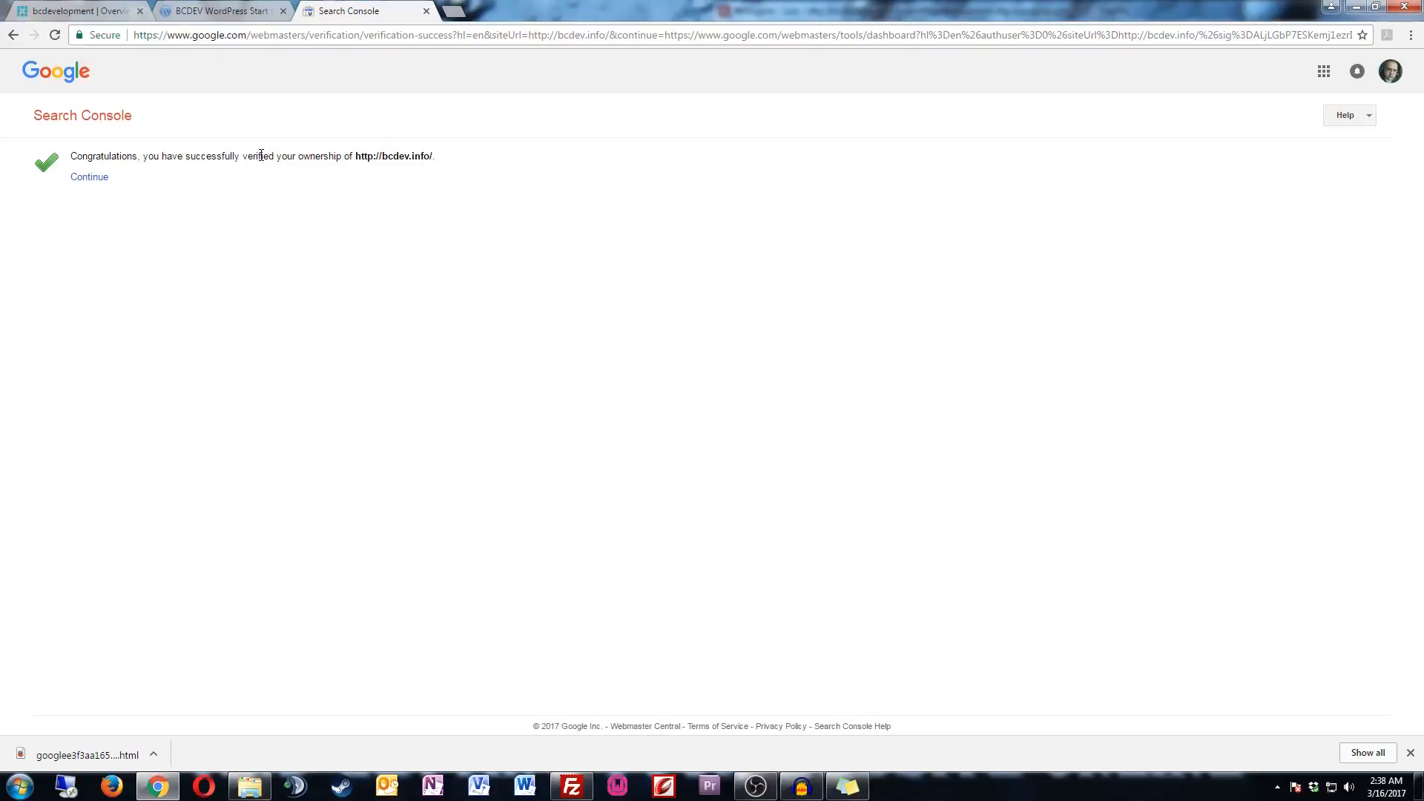
click(90, 178)
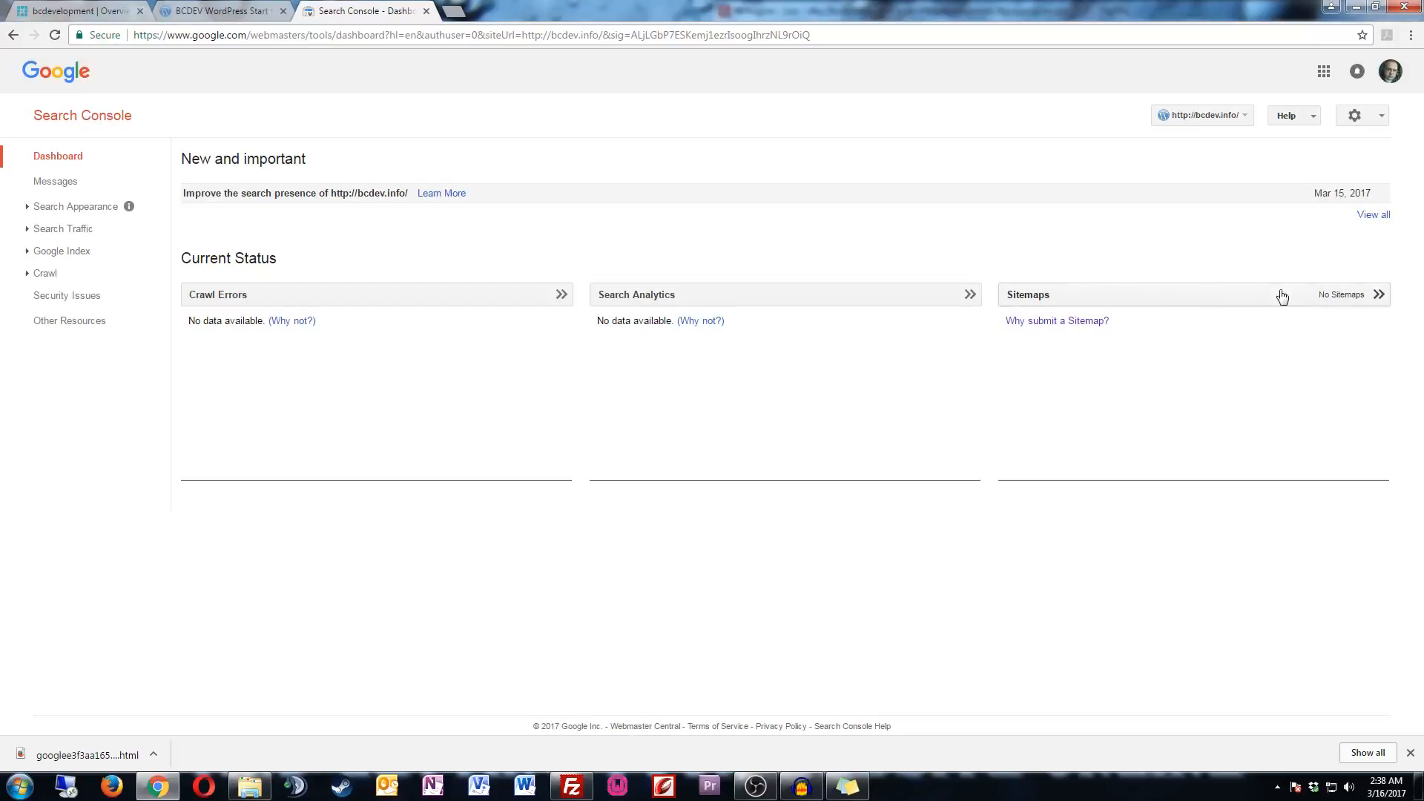
- Submit sitemap.xml as the sitemap for bcdev.info and refresh the sitemap list
click(1368, 300)
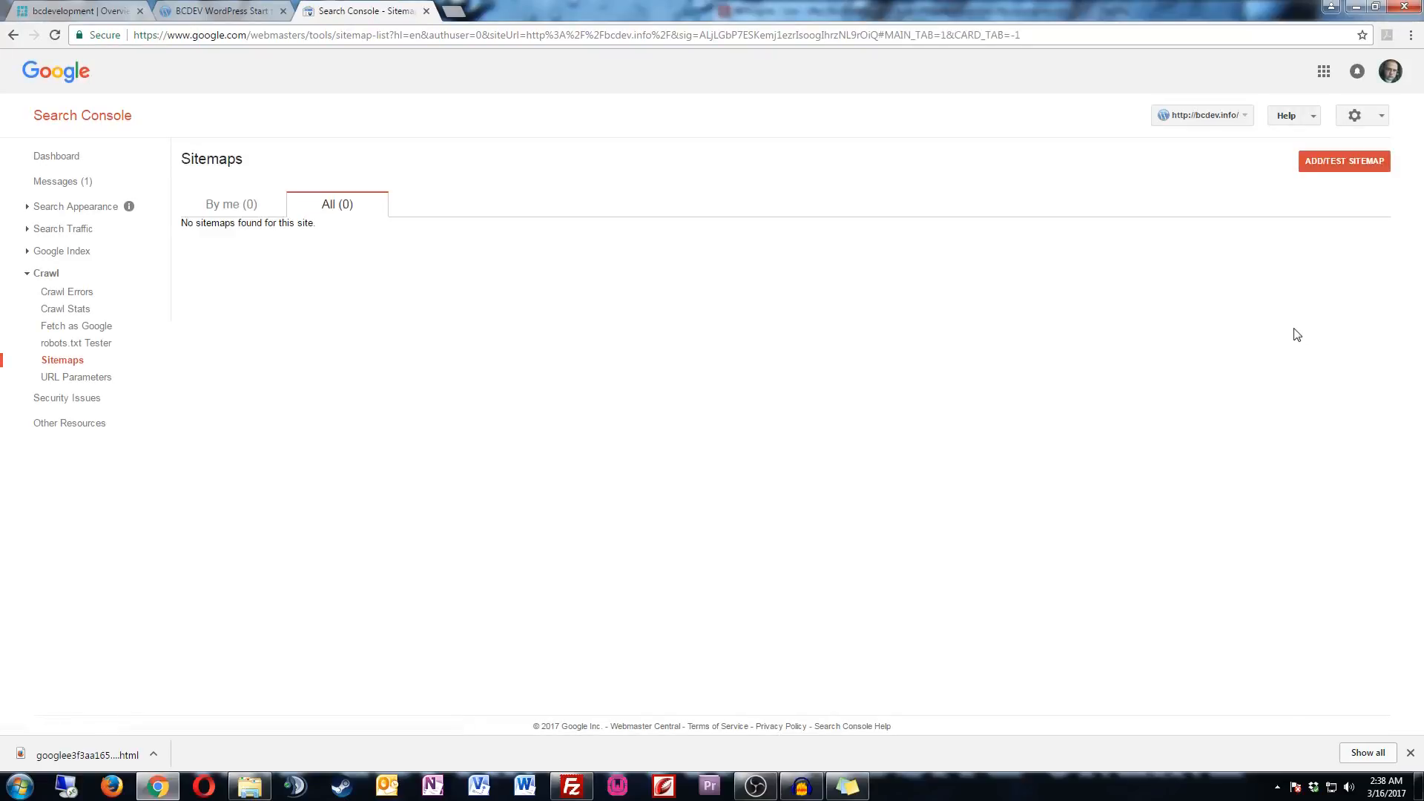
click(1337, 168)
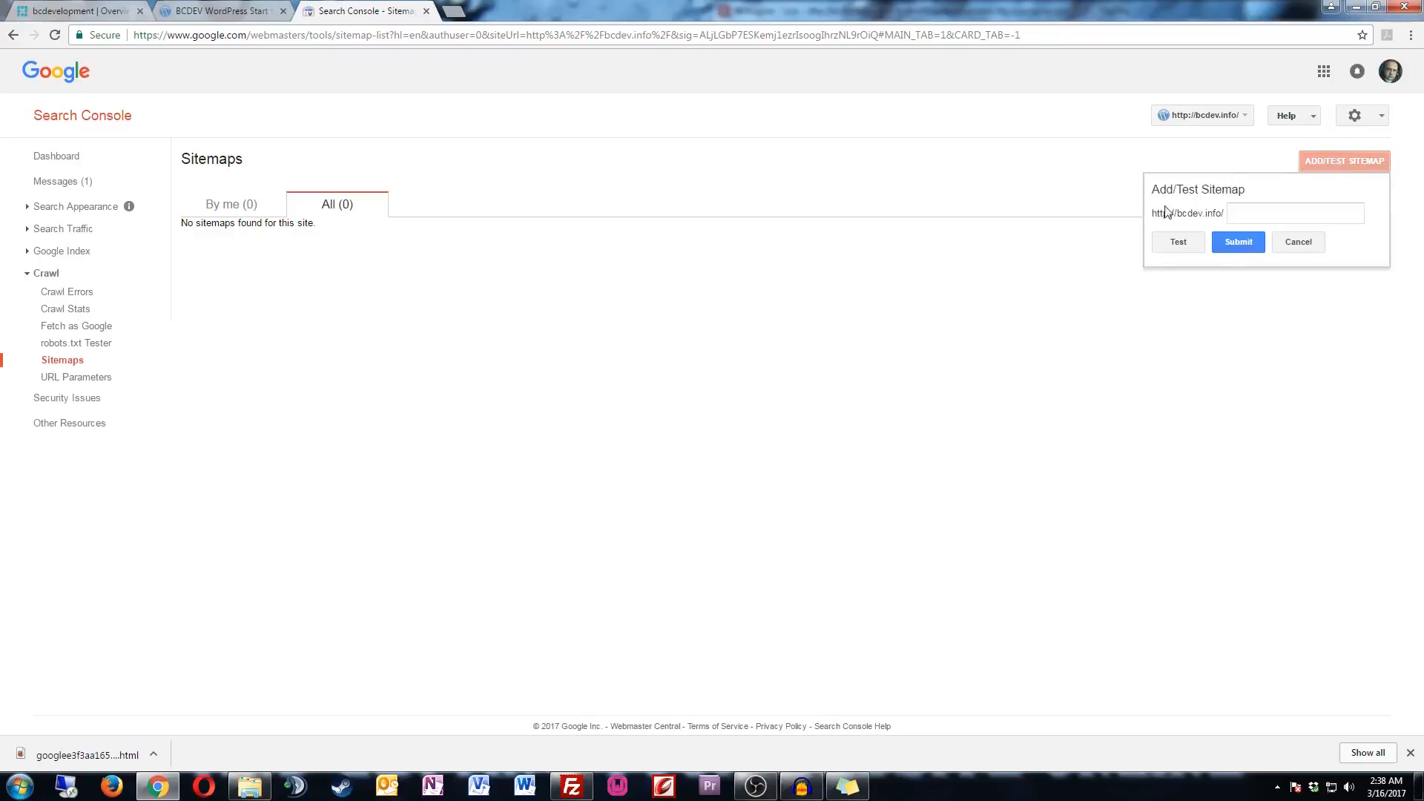
click(1244, 209)
text(sitemap.xml)
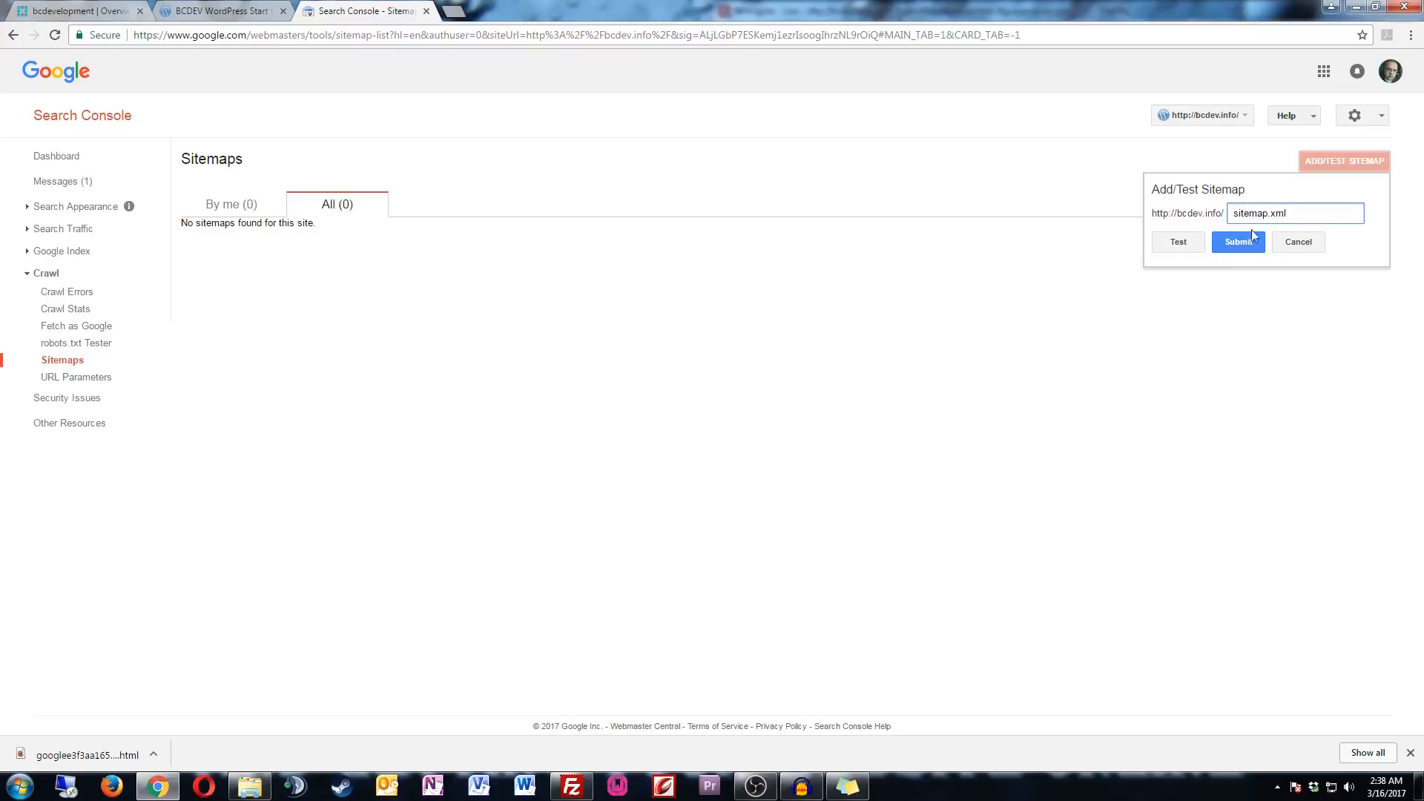
click(1240, 244)
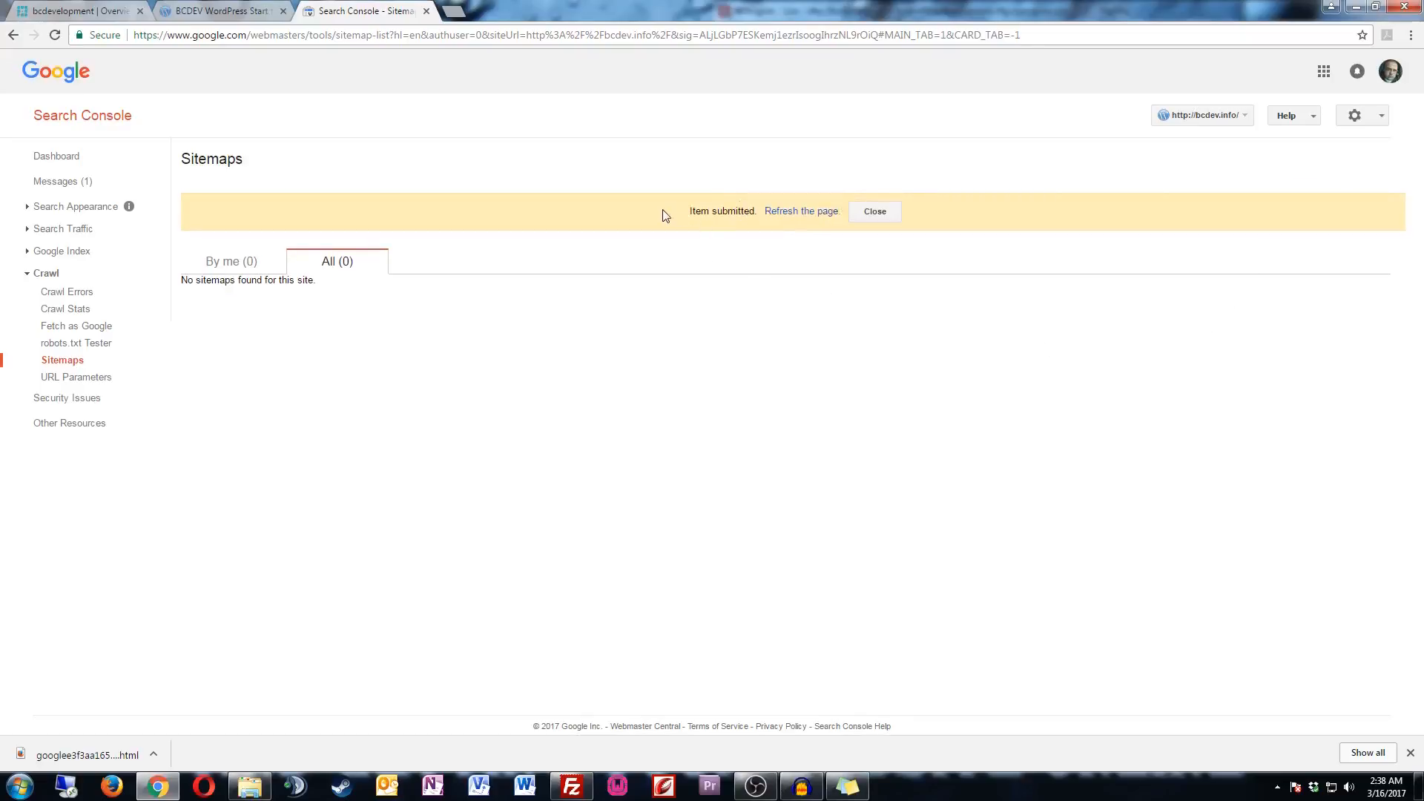
click(794, 212)
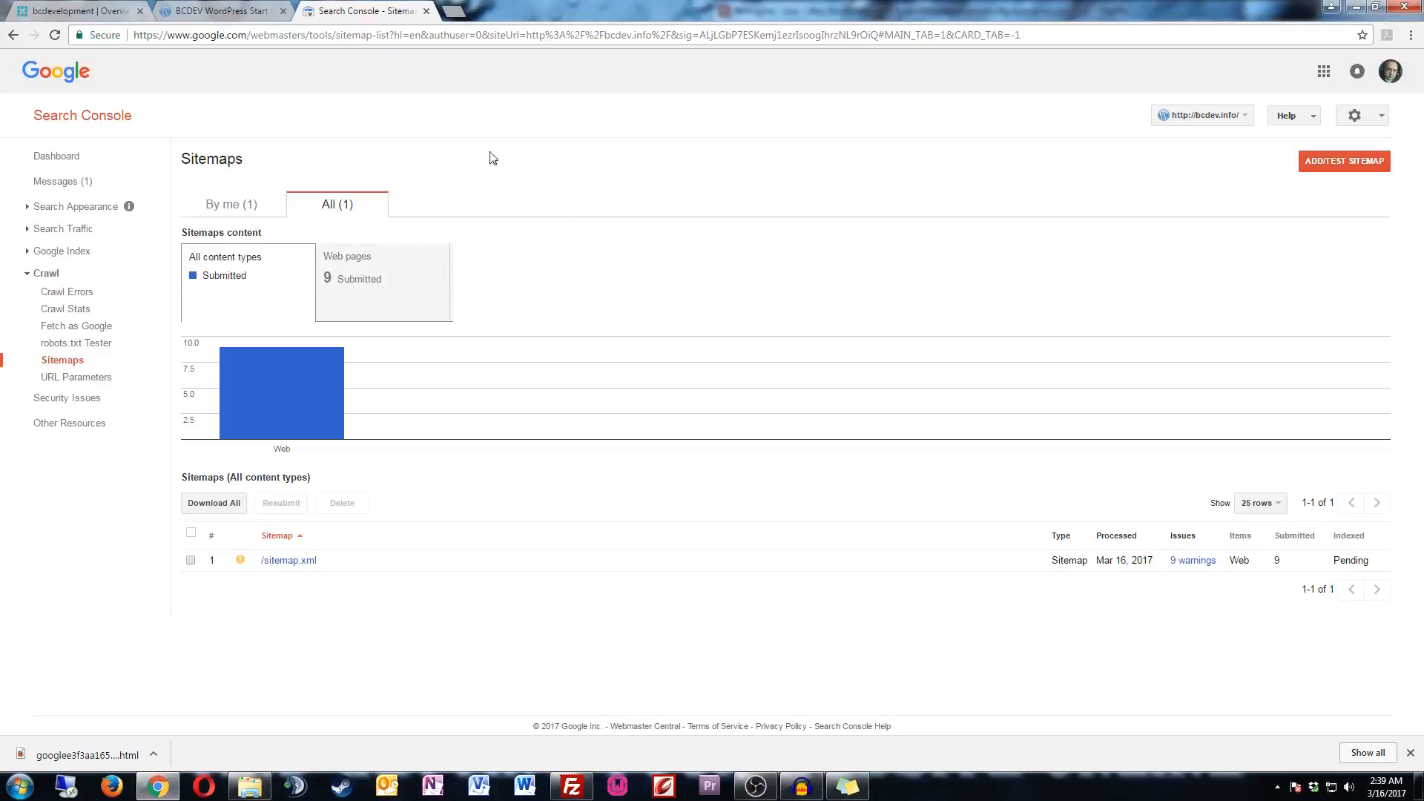
- Review bcdev.info's robots.txt in the robots.txt Tester and as the live file, and close Search Console
click(78, 349)
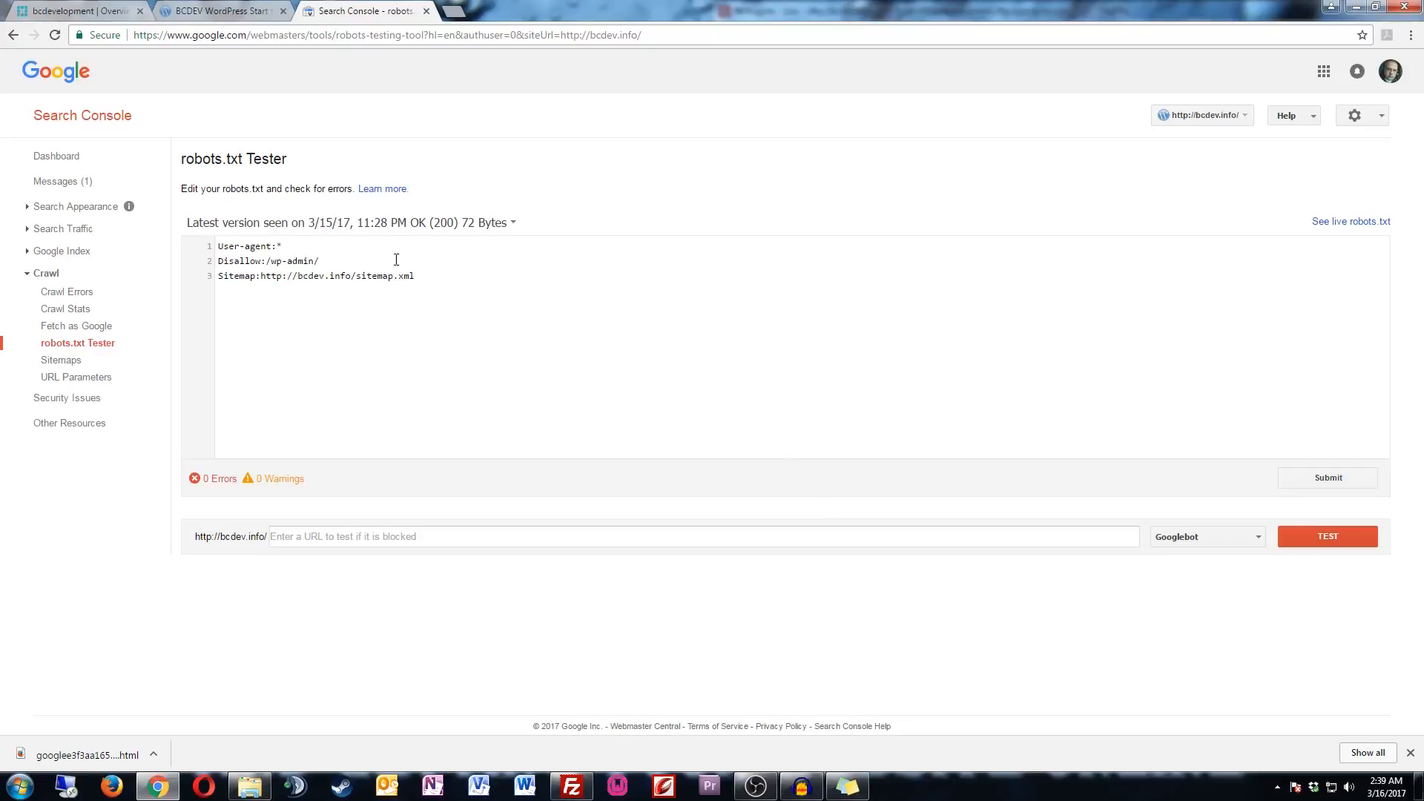
click(1348, 223)
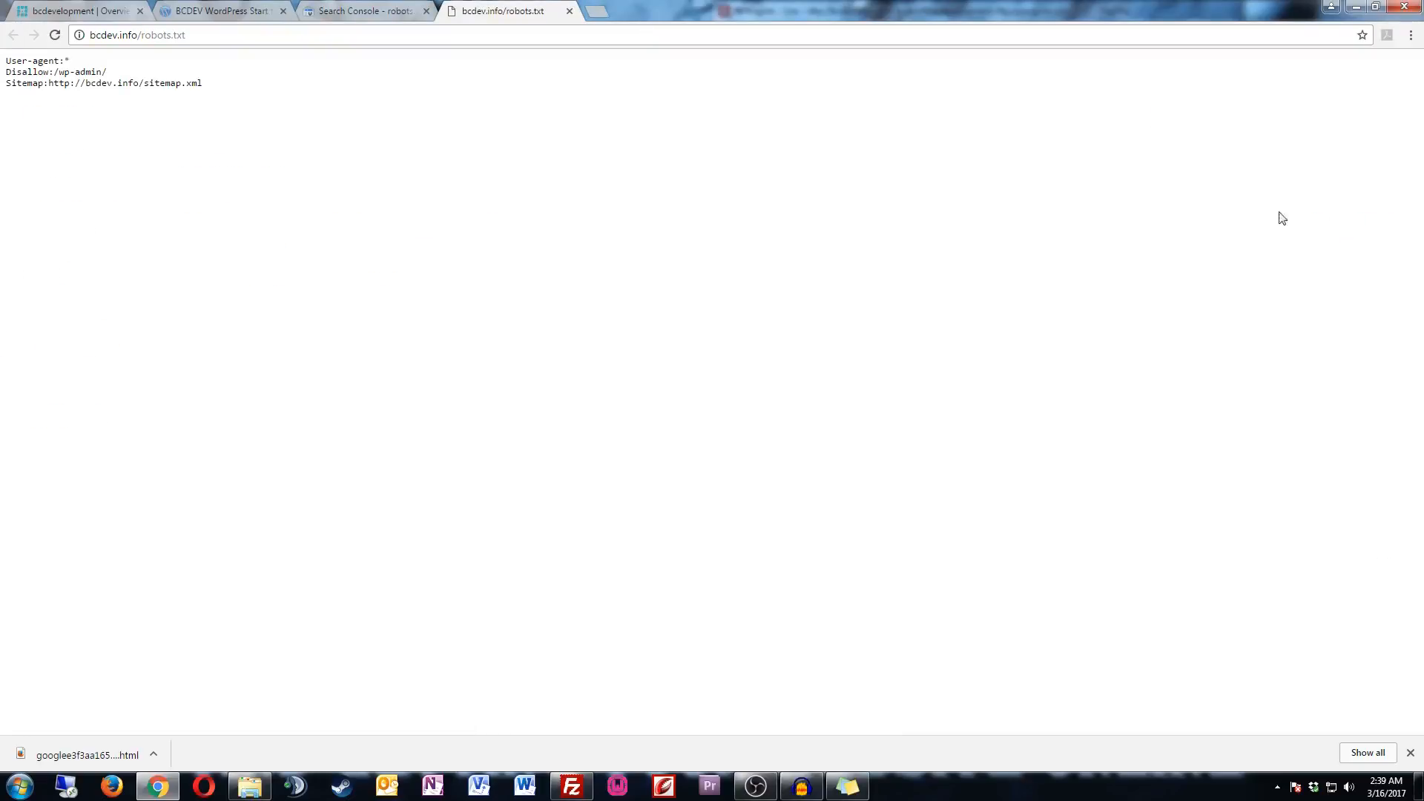
drag(215, 86, 5, 60)
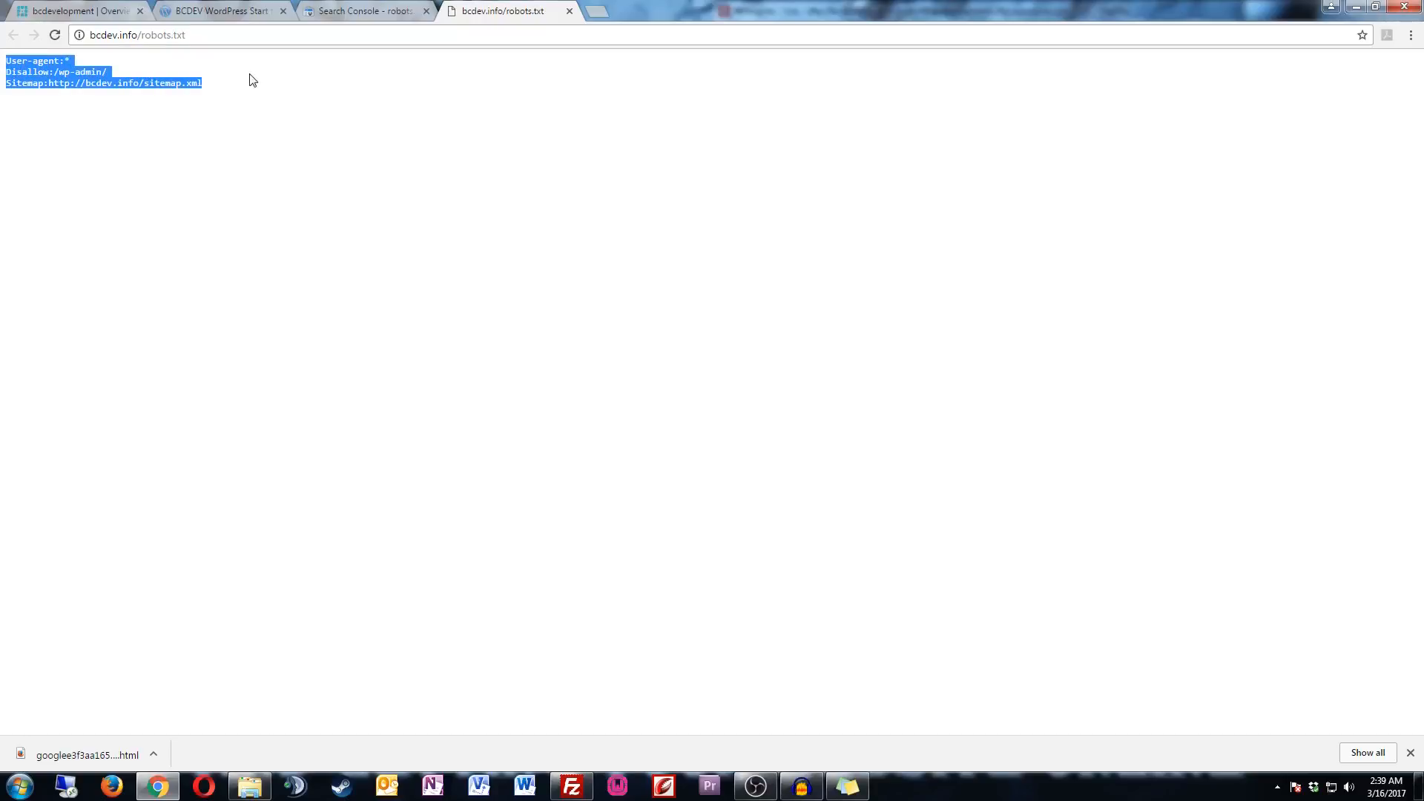
click(570, 12)
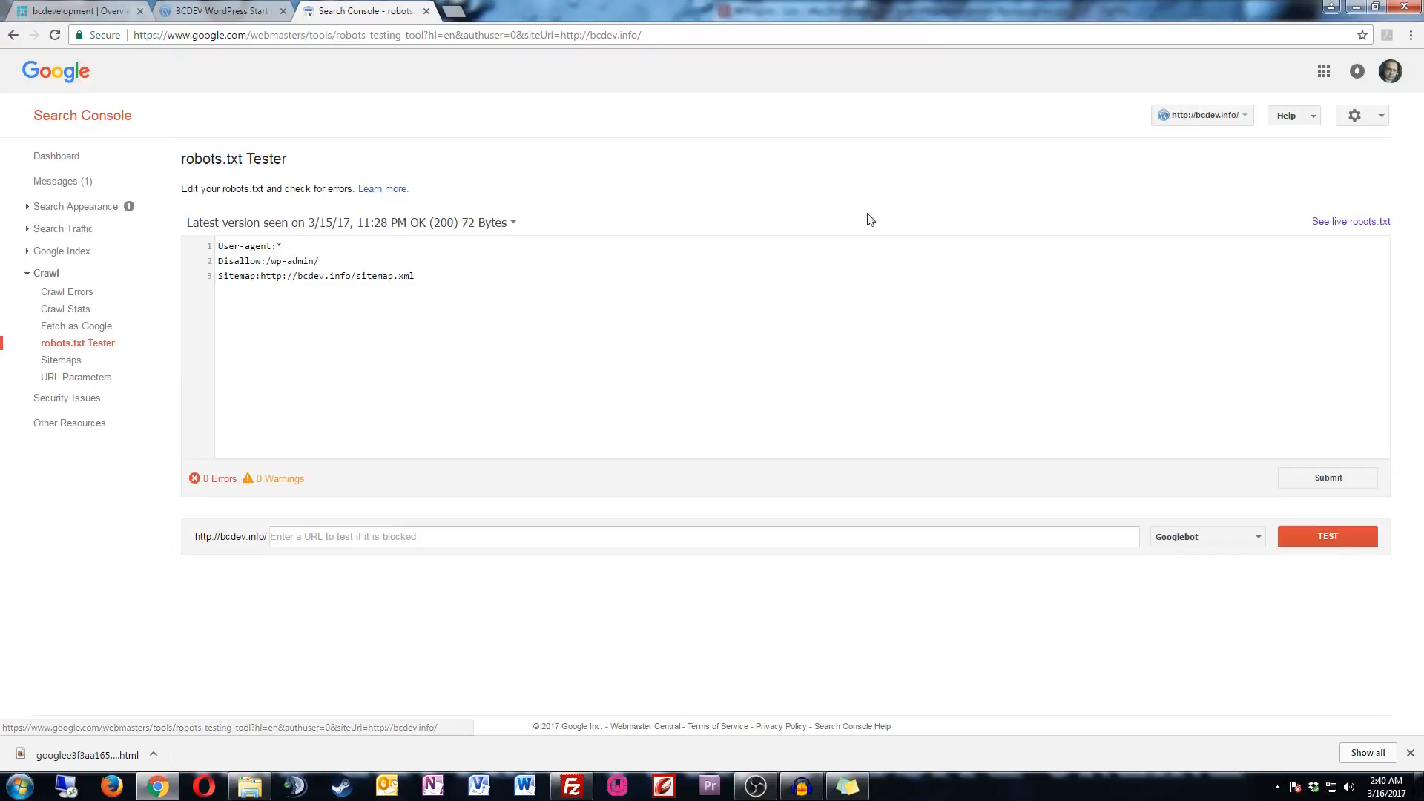
click(427, 11)
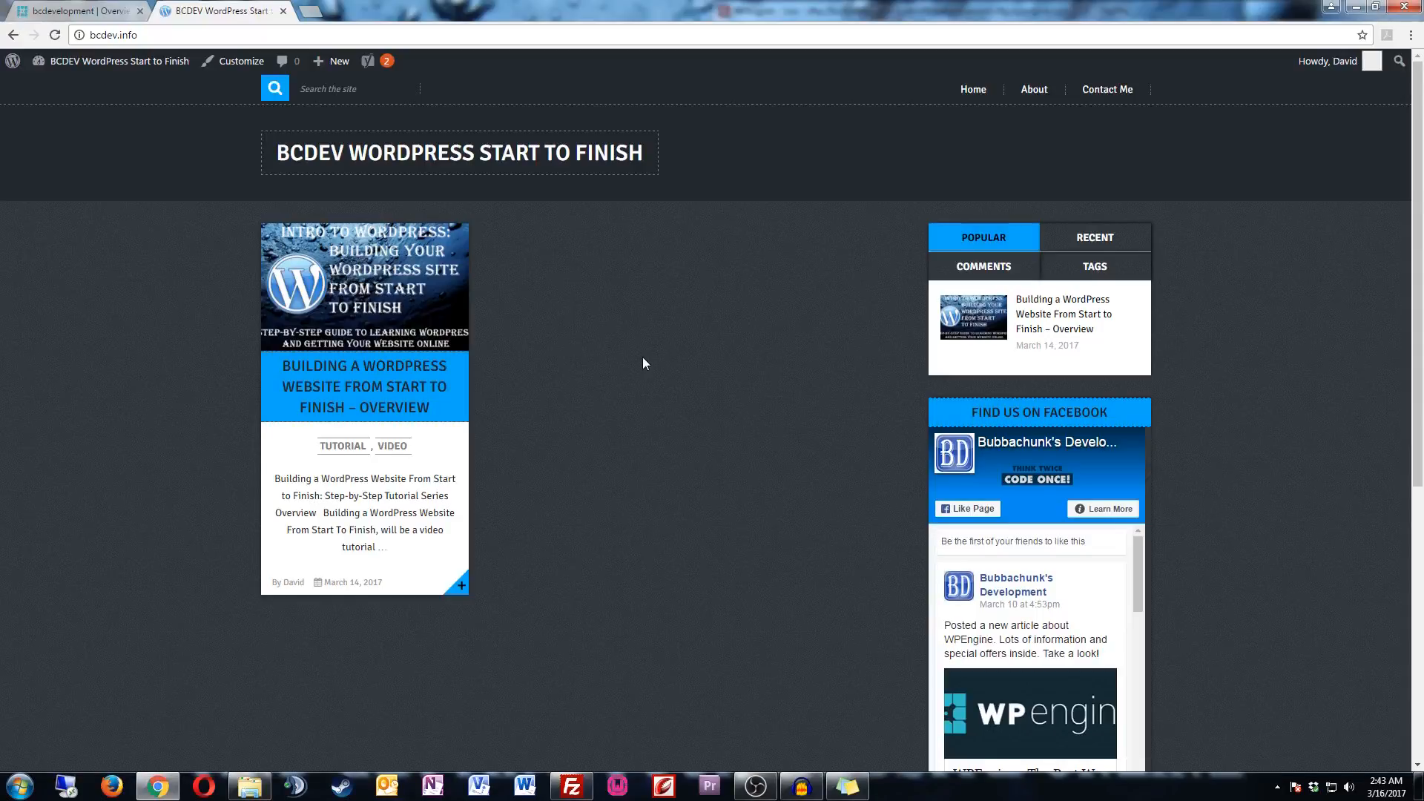
- Start the Yoast SEO configuration wizard from the plugin's notifications and skip the newsletter sign-up
mouse_move(372, 68)
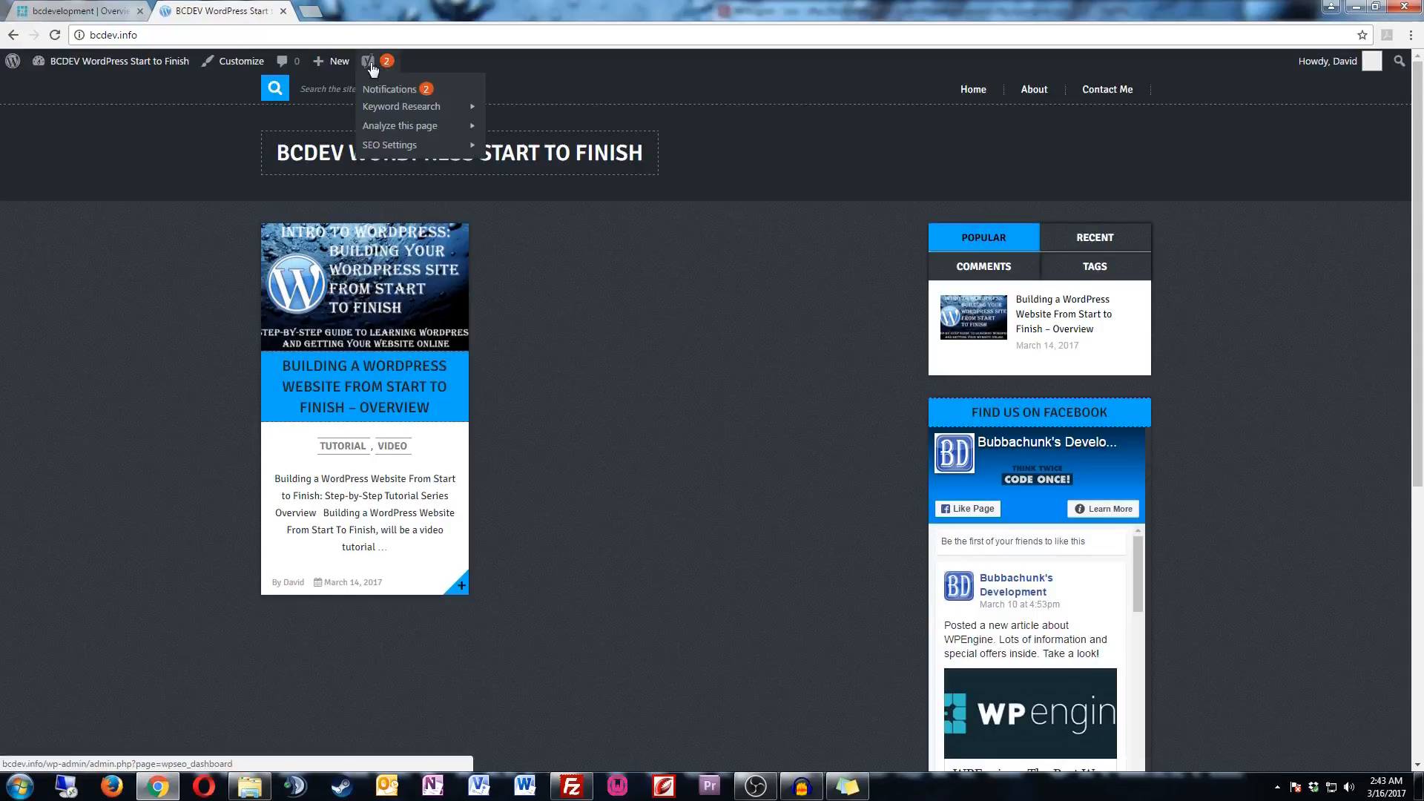
click(405, 89)
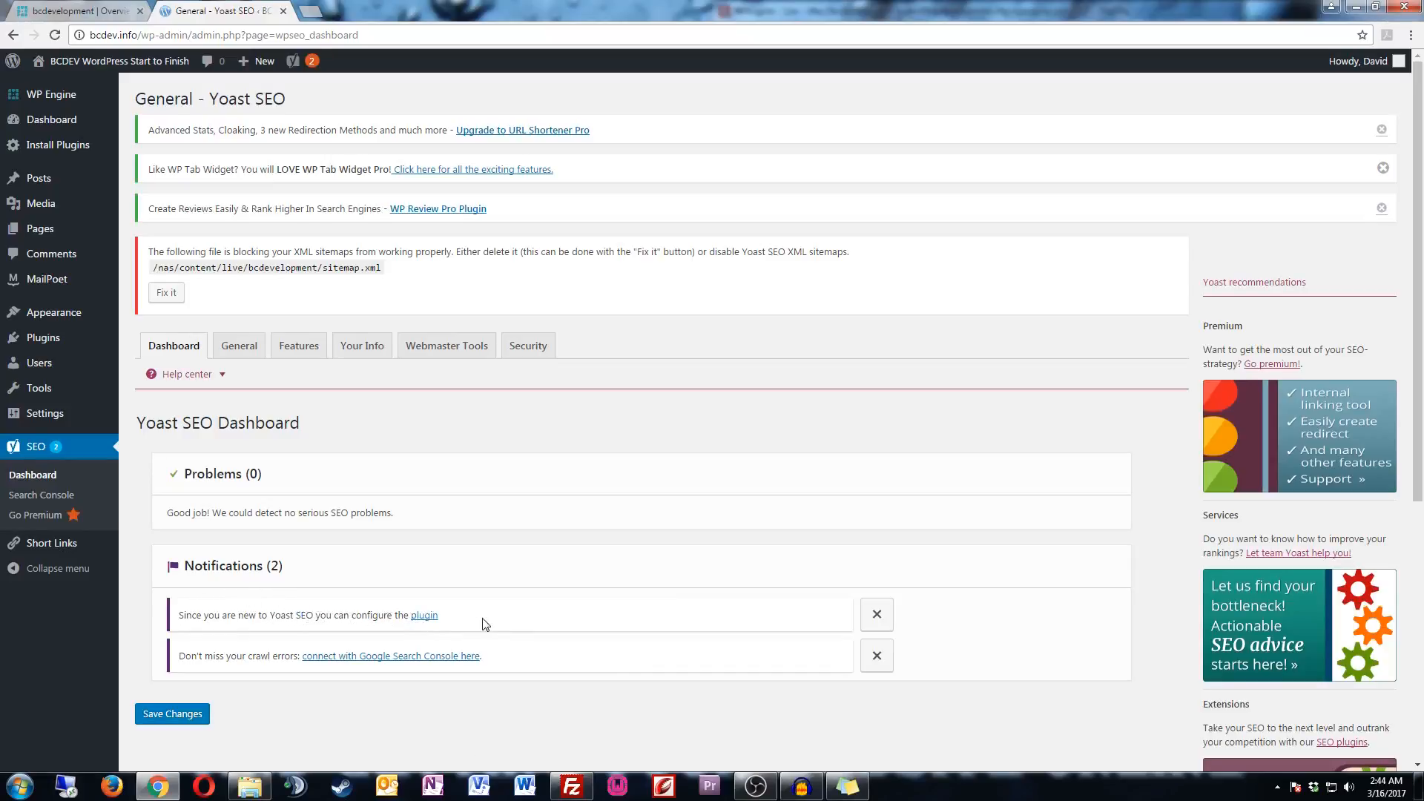
click(436, 626)
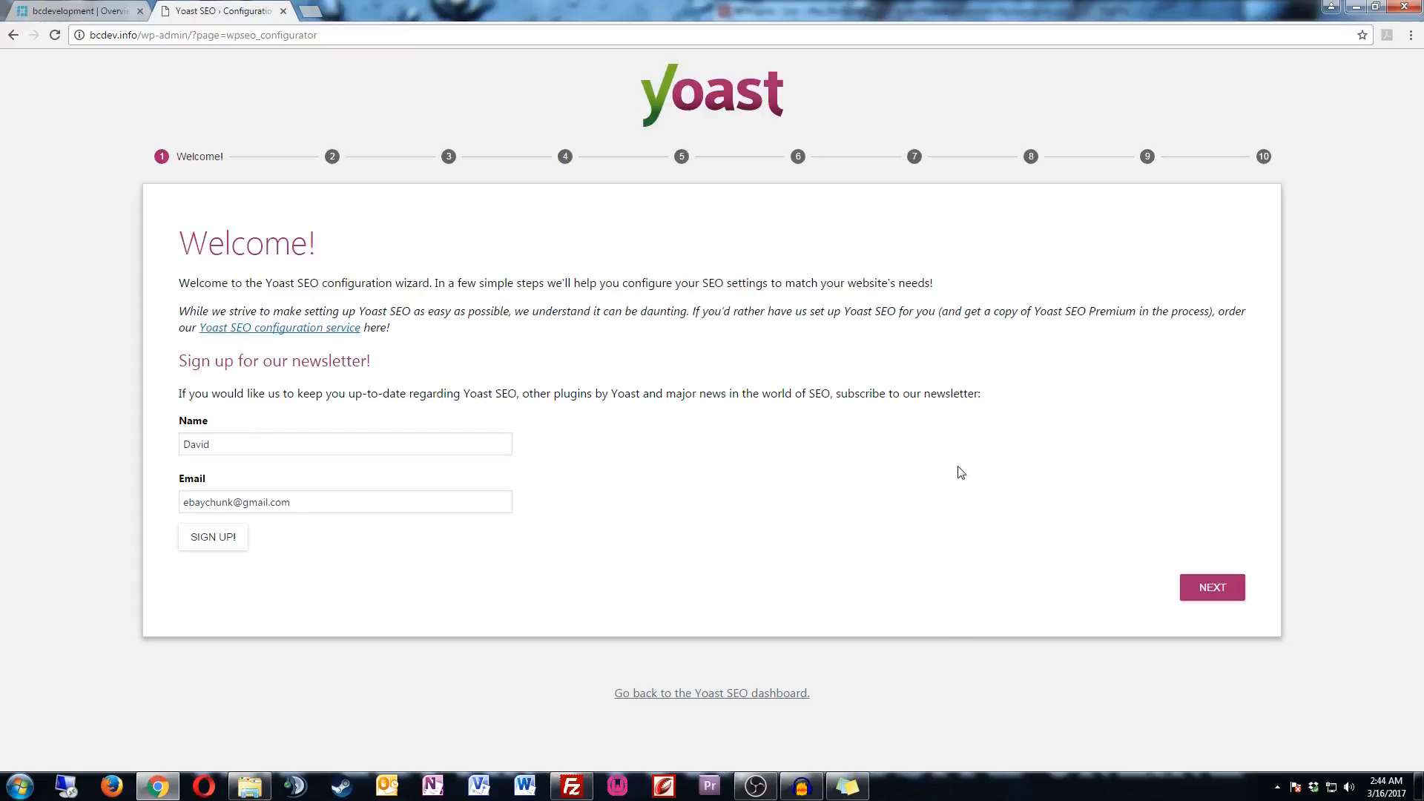
click(1217, 590)
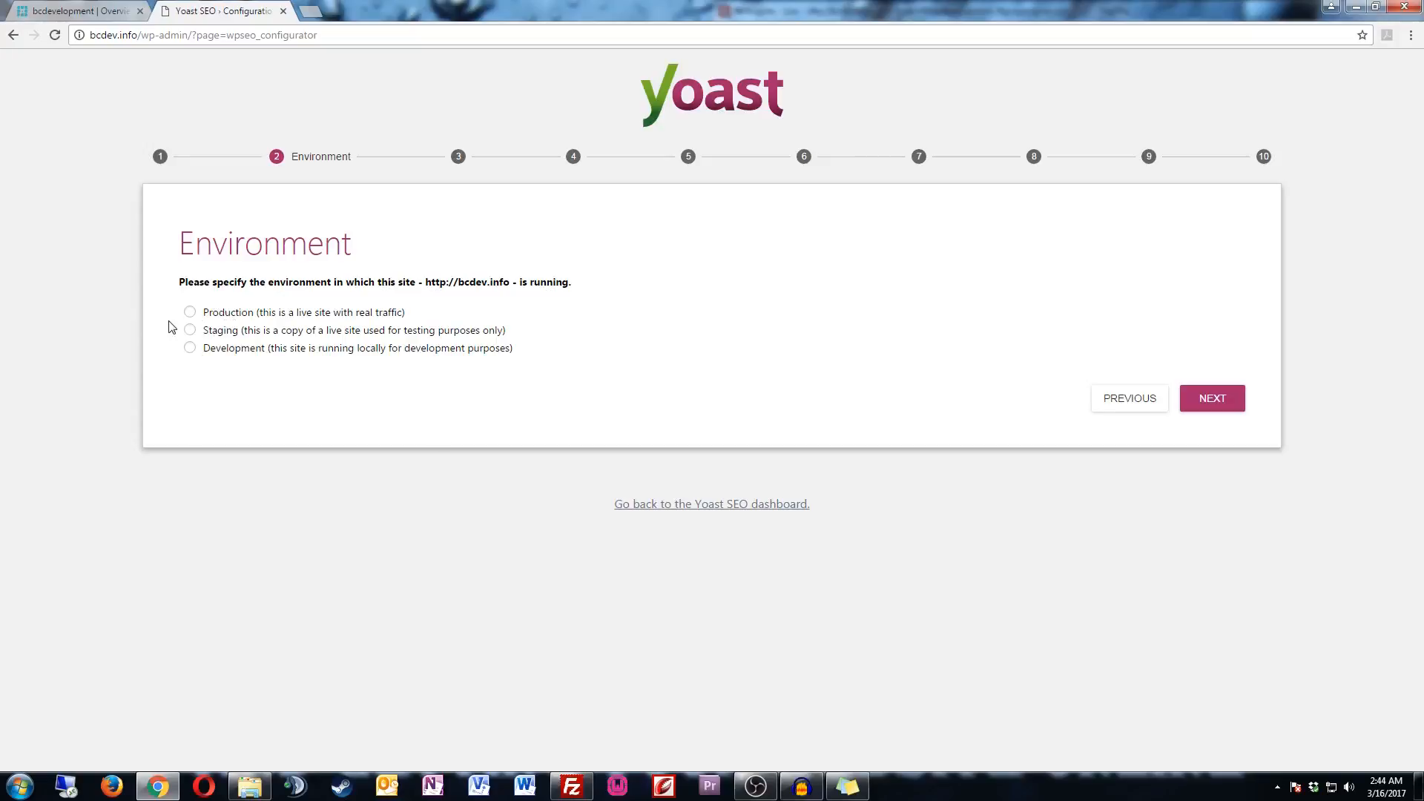
- Set the site's environment to Production and its type to Blog in the wizard
click(190, 313)
click(1223, 405)
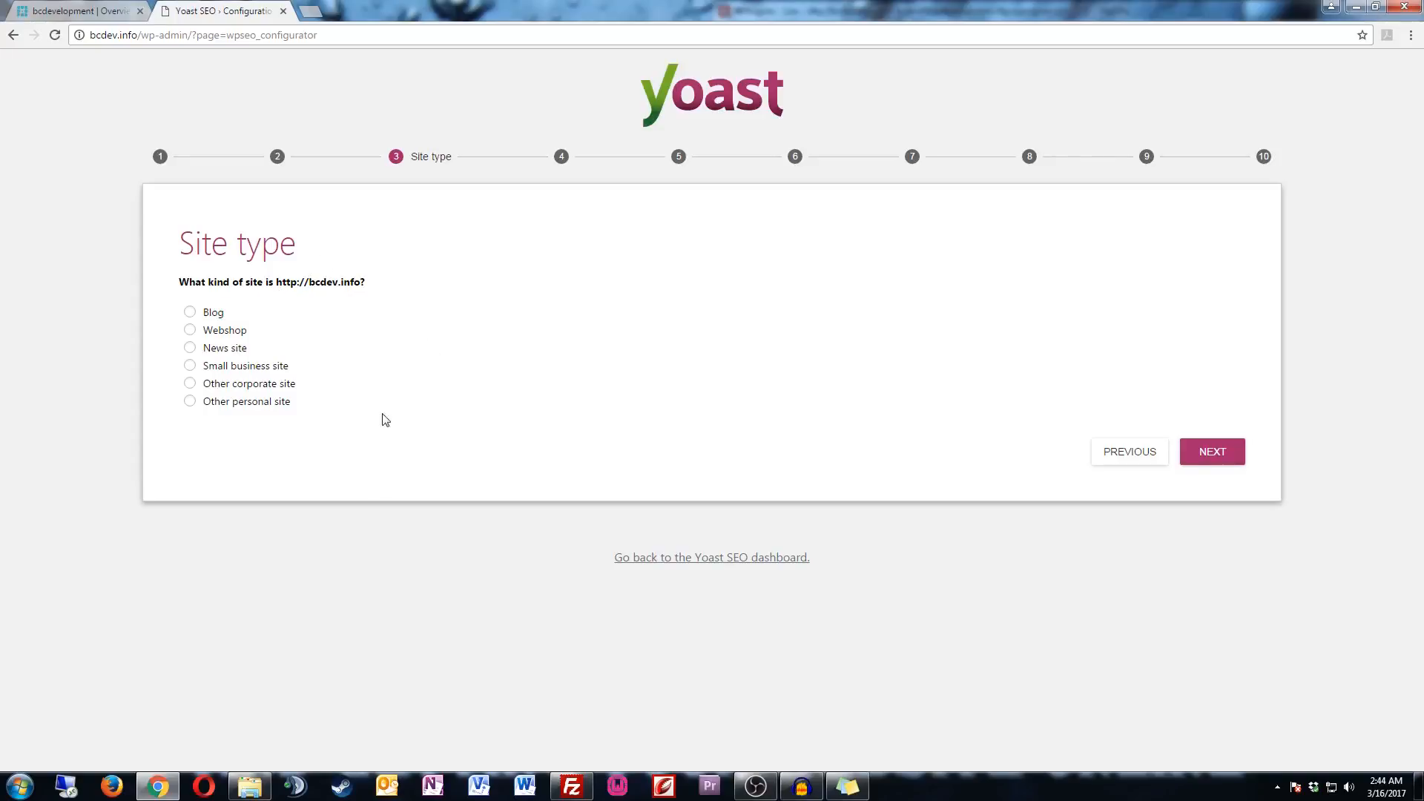
click(191, 313)
click(1233, 459)
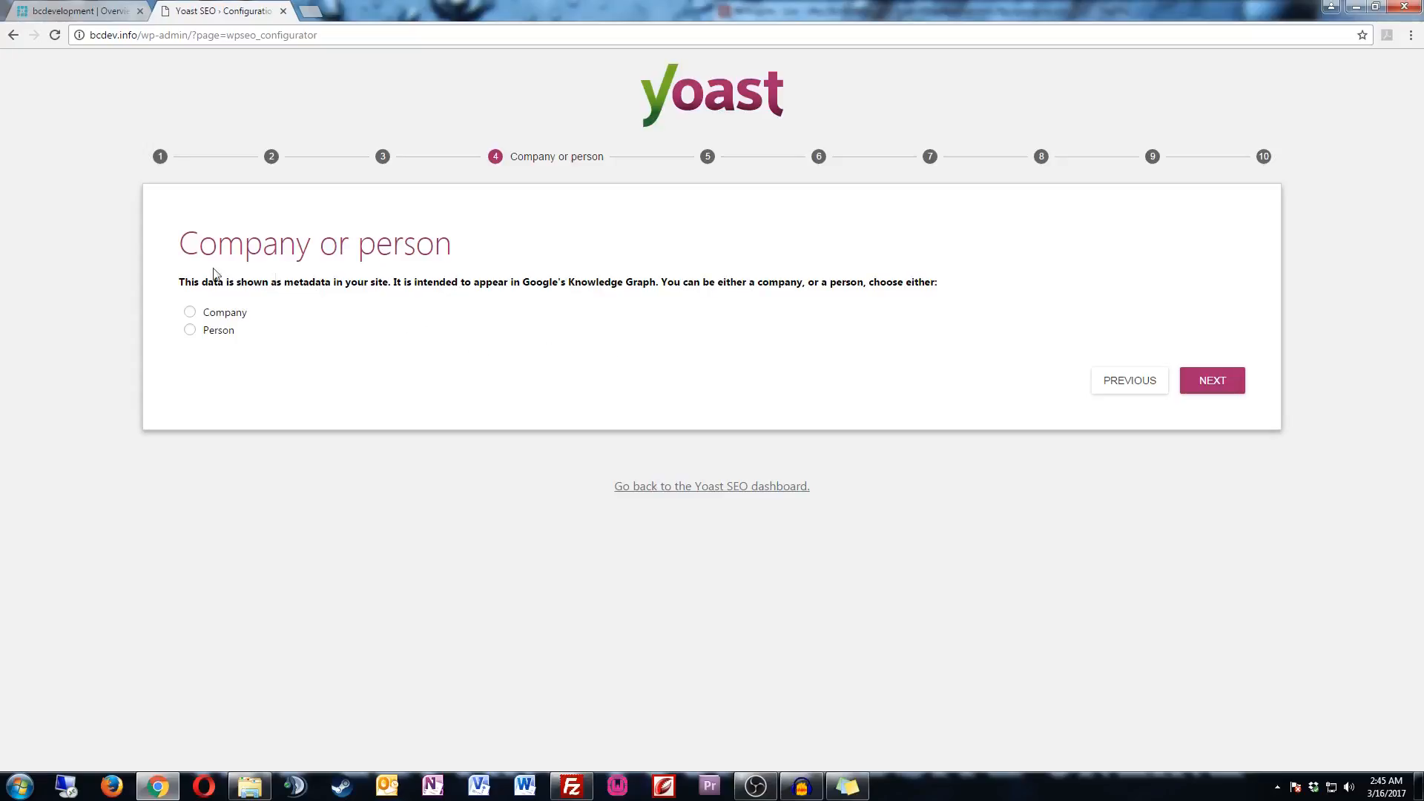
- Set the site's metadata to represent a person, enter the person's name, and look over the social profile fields
click(190, 331)
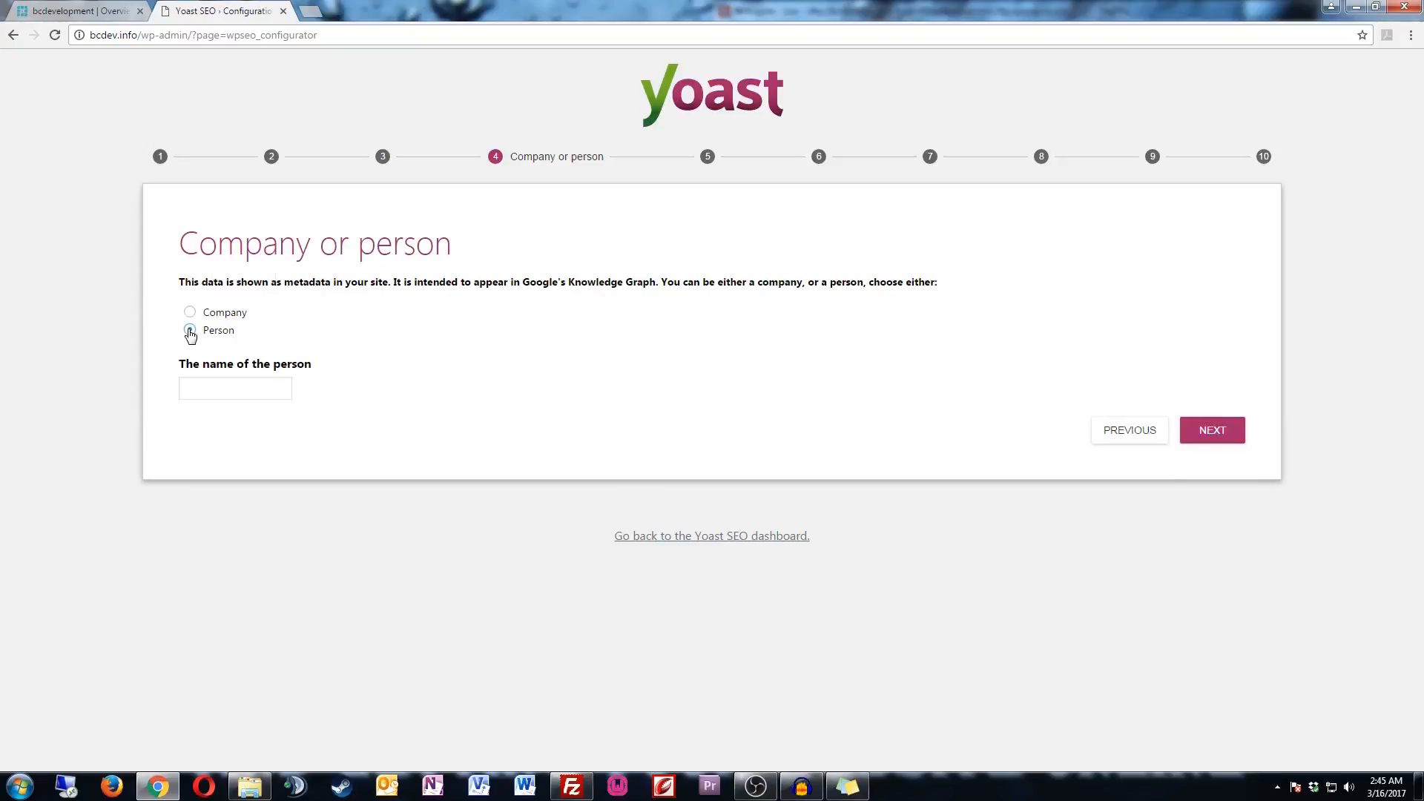
click(226, 391)
text(David)
click(1217, 439)
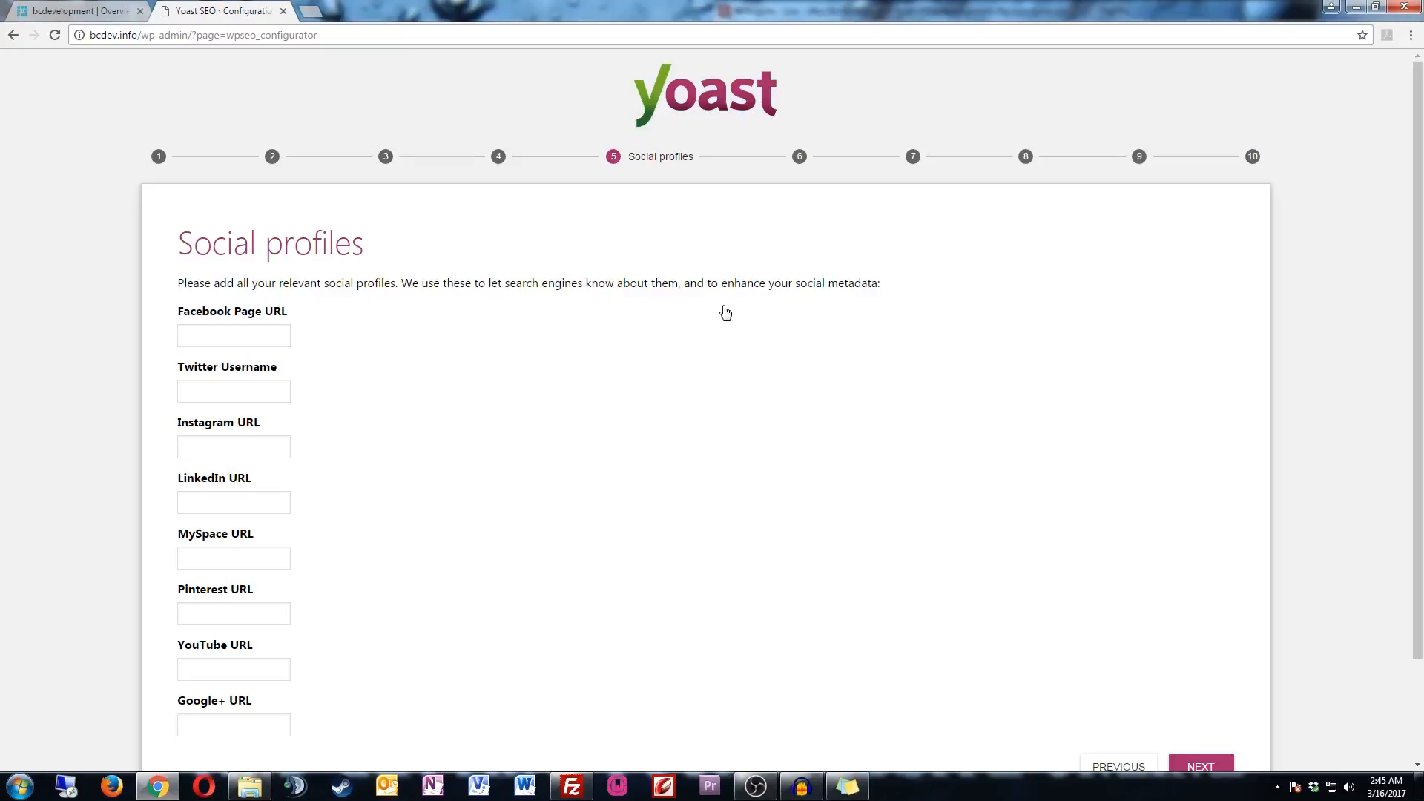
scroll(664, 304, down, 2)
scroll(593, 309, up, 1)
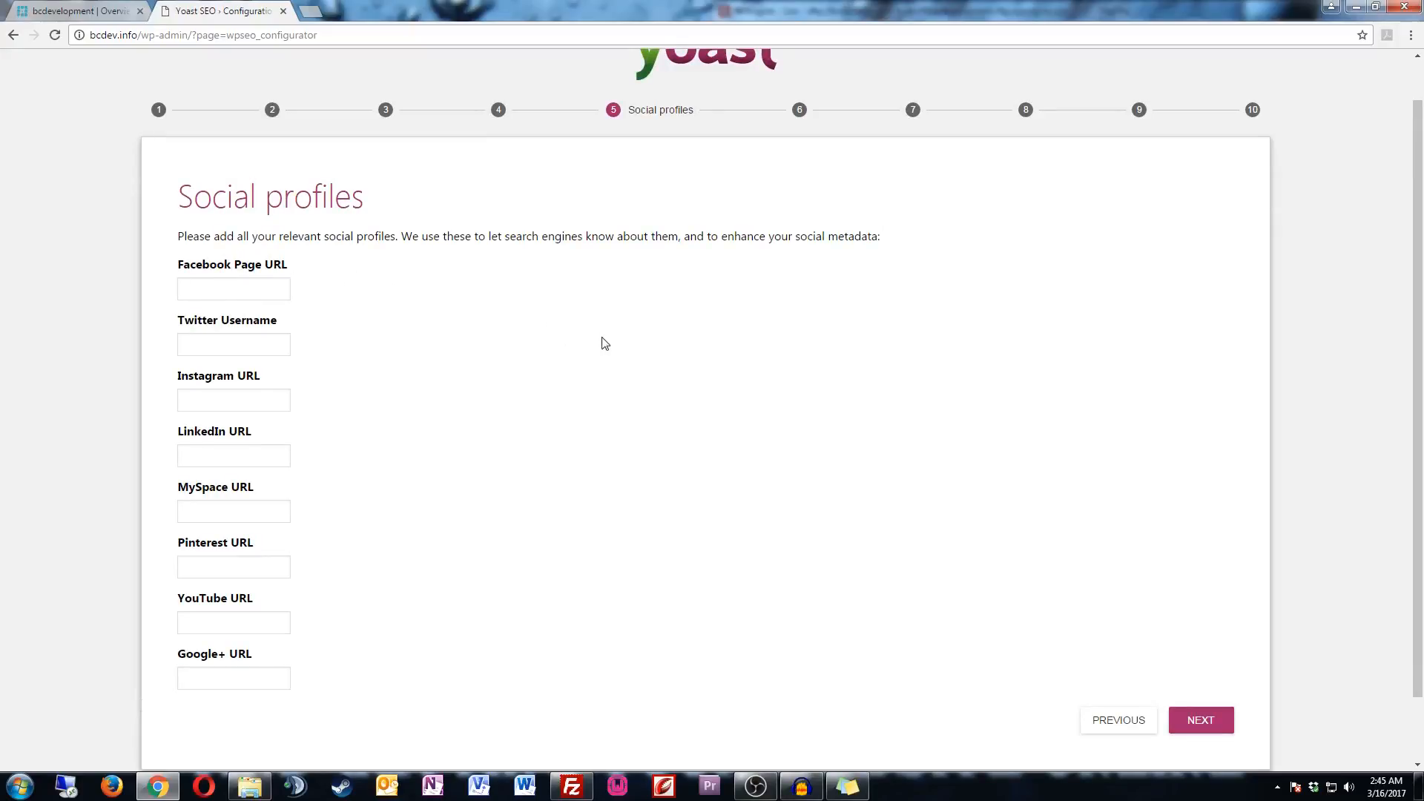
- Leave the social profiles blank and make the Media post type visible to Google in the wizard
scroll(605, 342, down, 1)
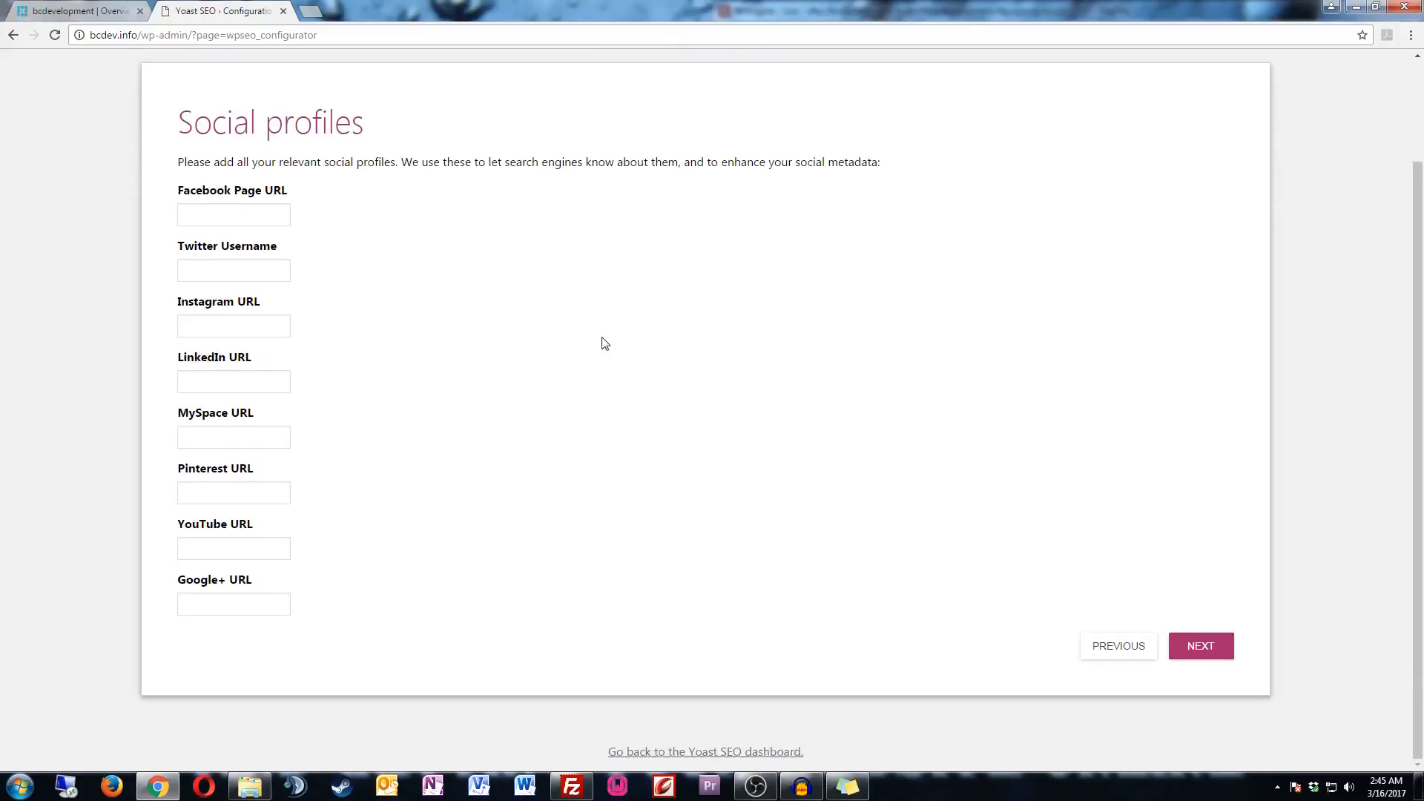
click(1218, 648)
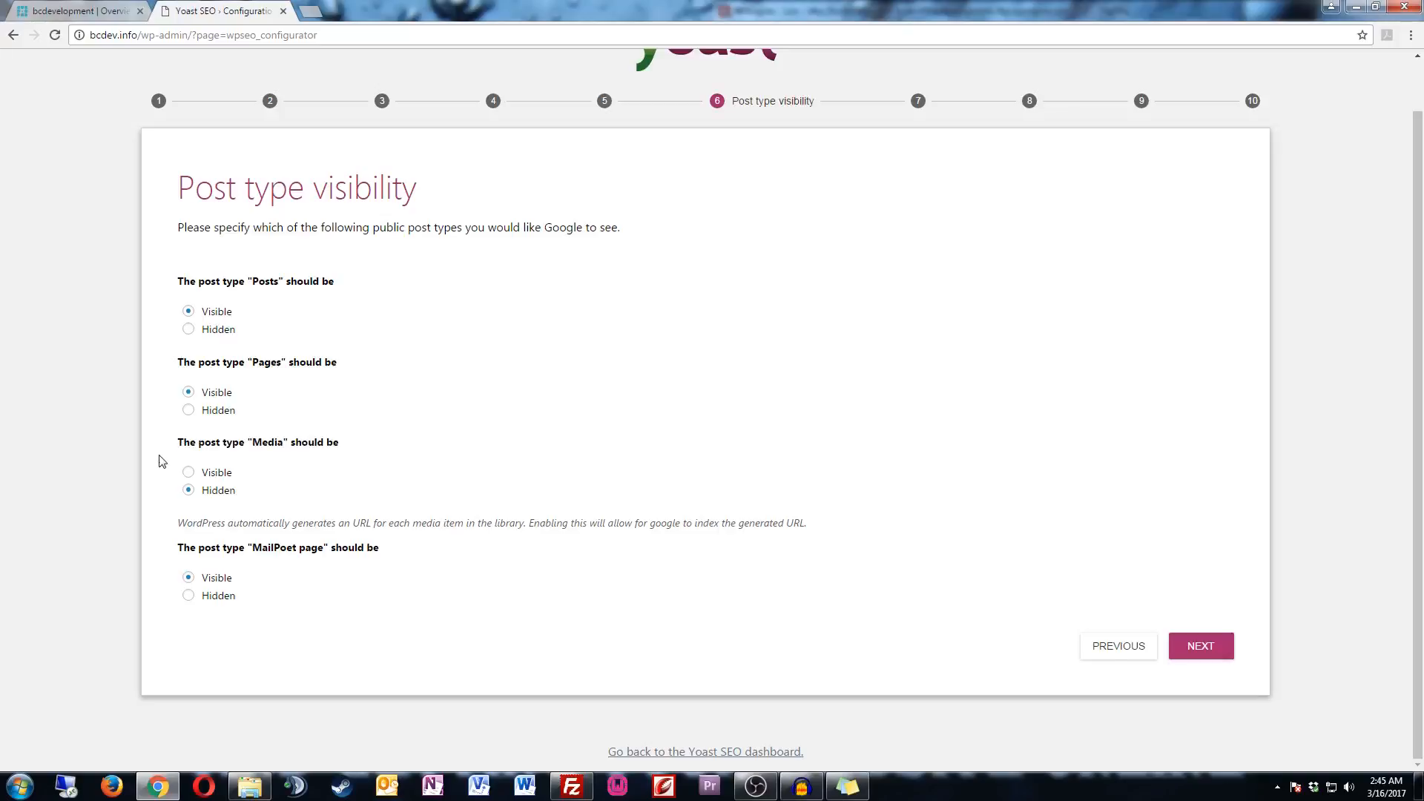
click(188, 475)
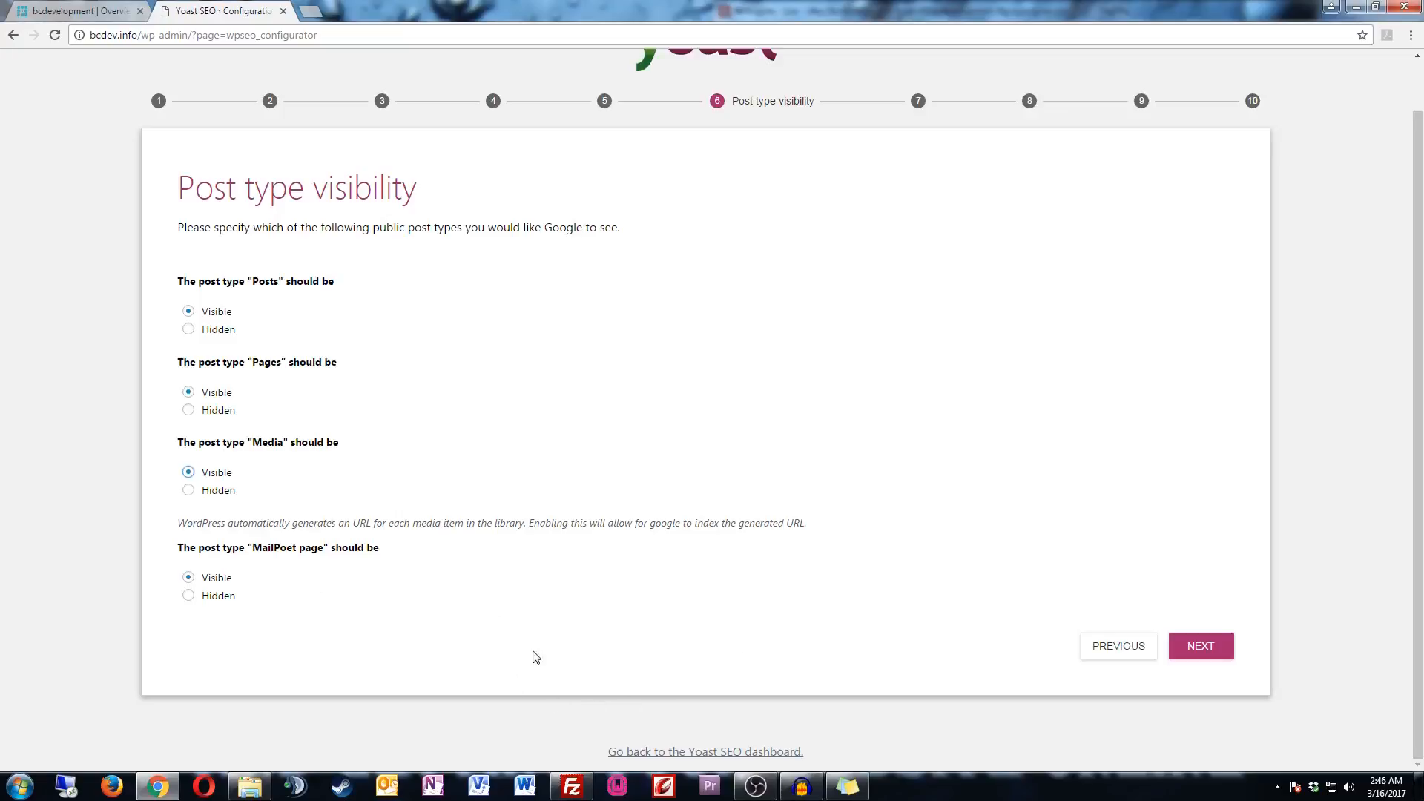
click(1194, 650)
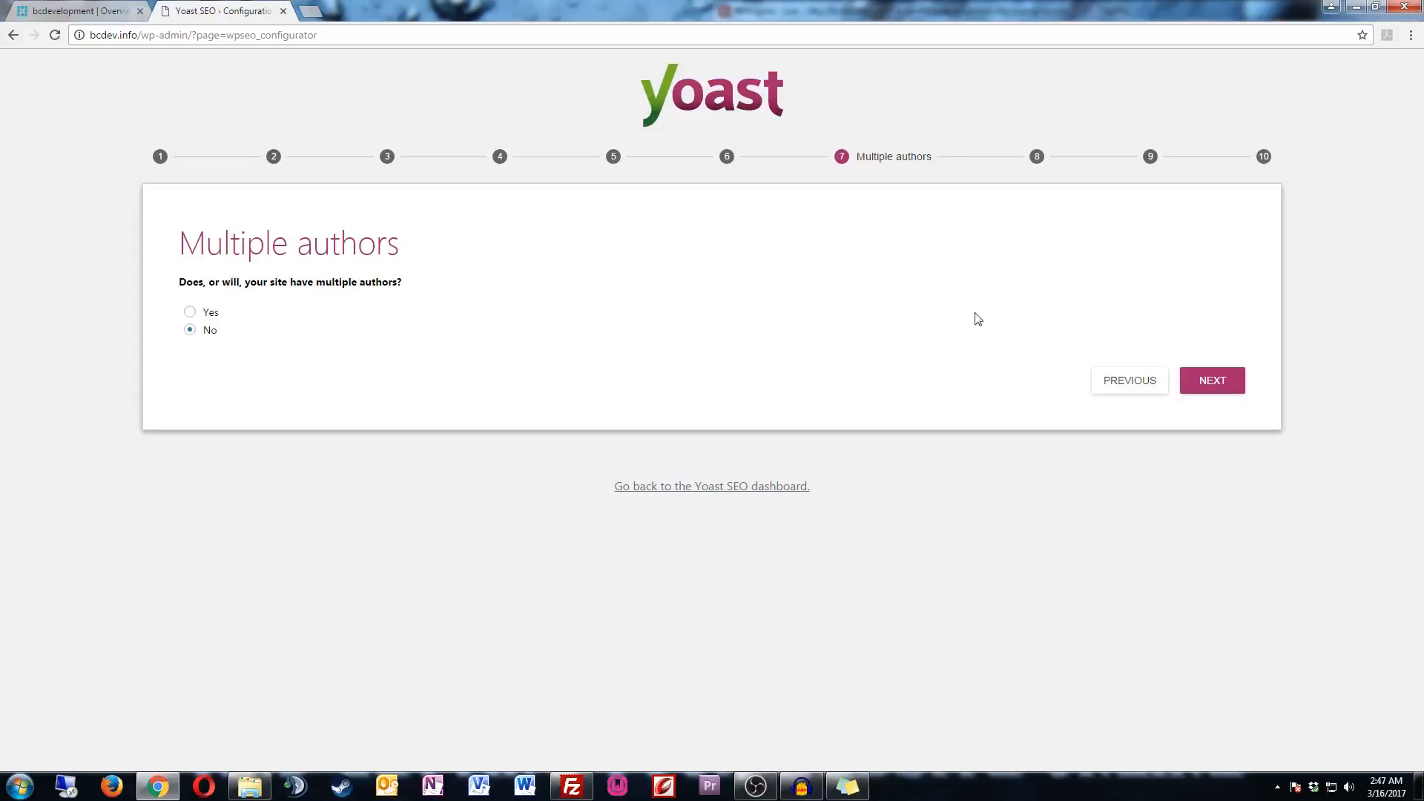
- Keep multiple authors at No and authenticate Yoast SEO with Google Search Console using a Google authorization code
click(1215, 385)
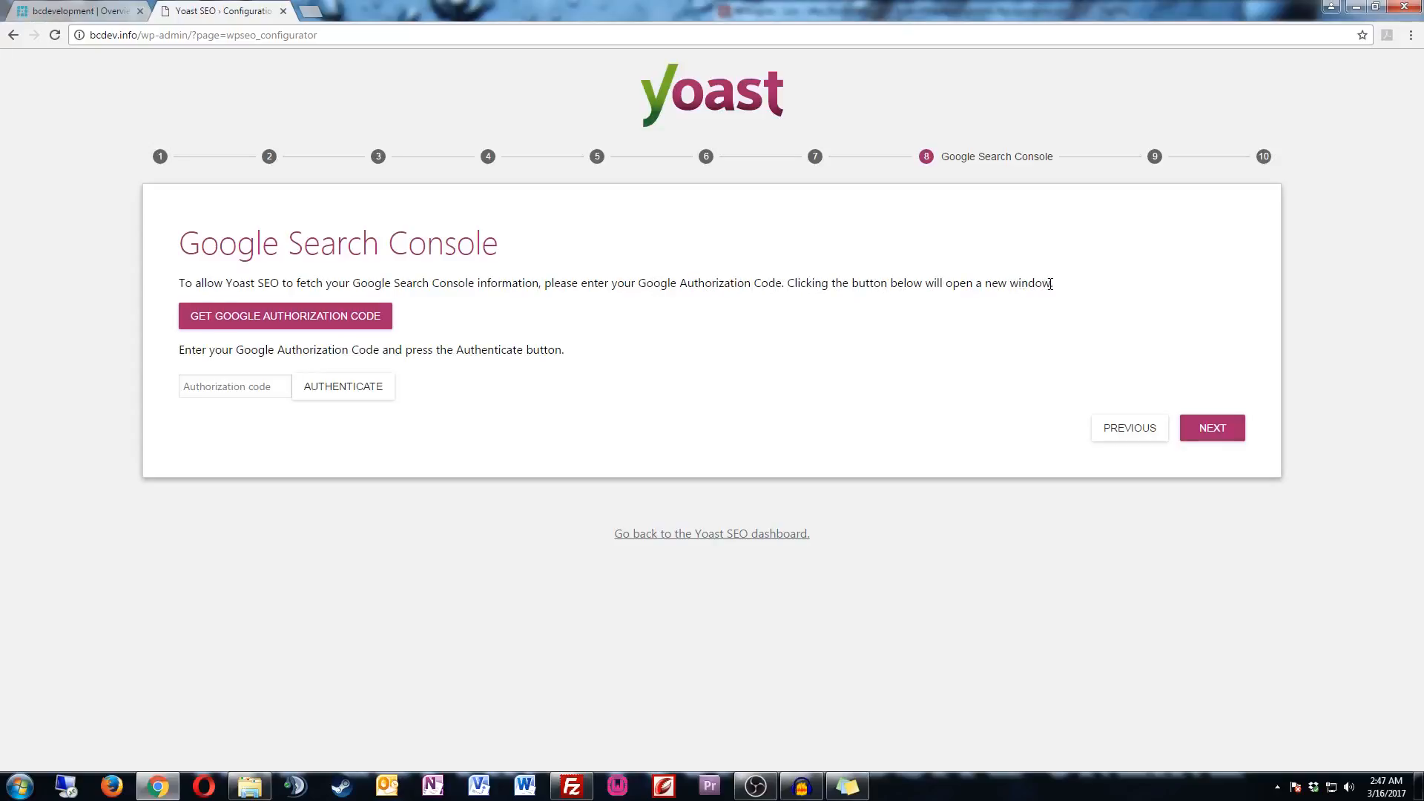
click(286, 327)
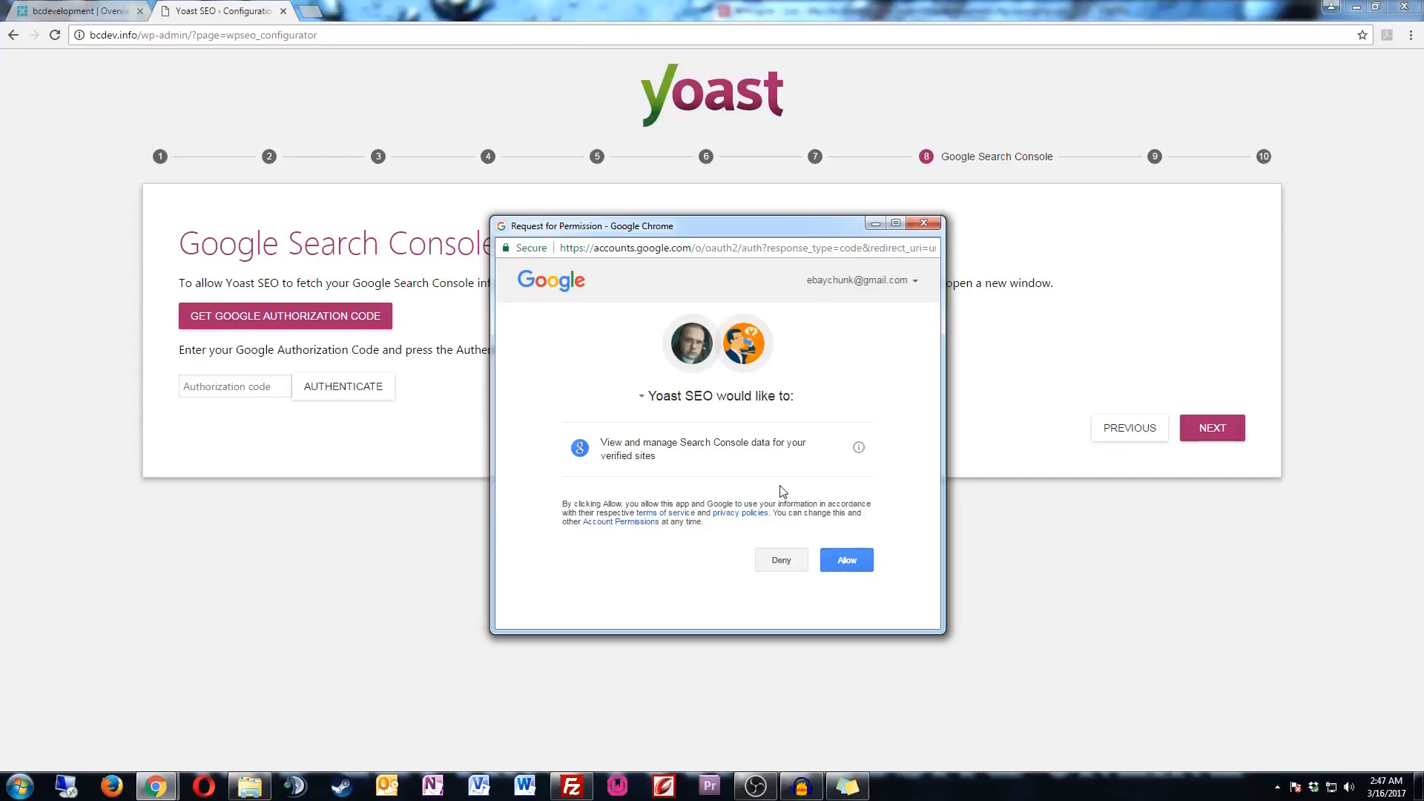
click(841, 557)
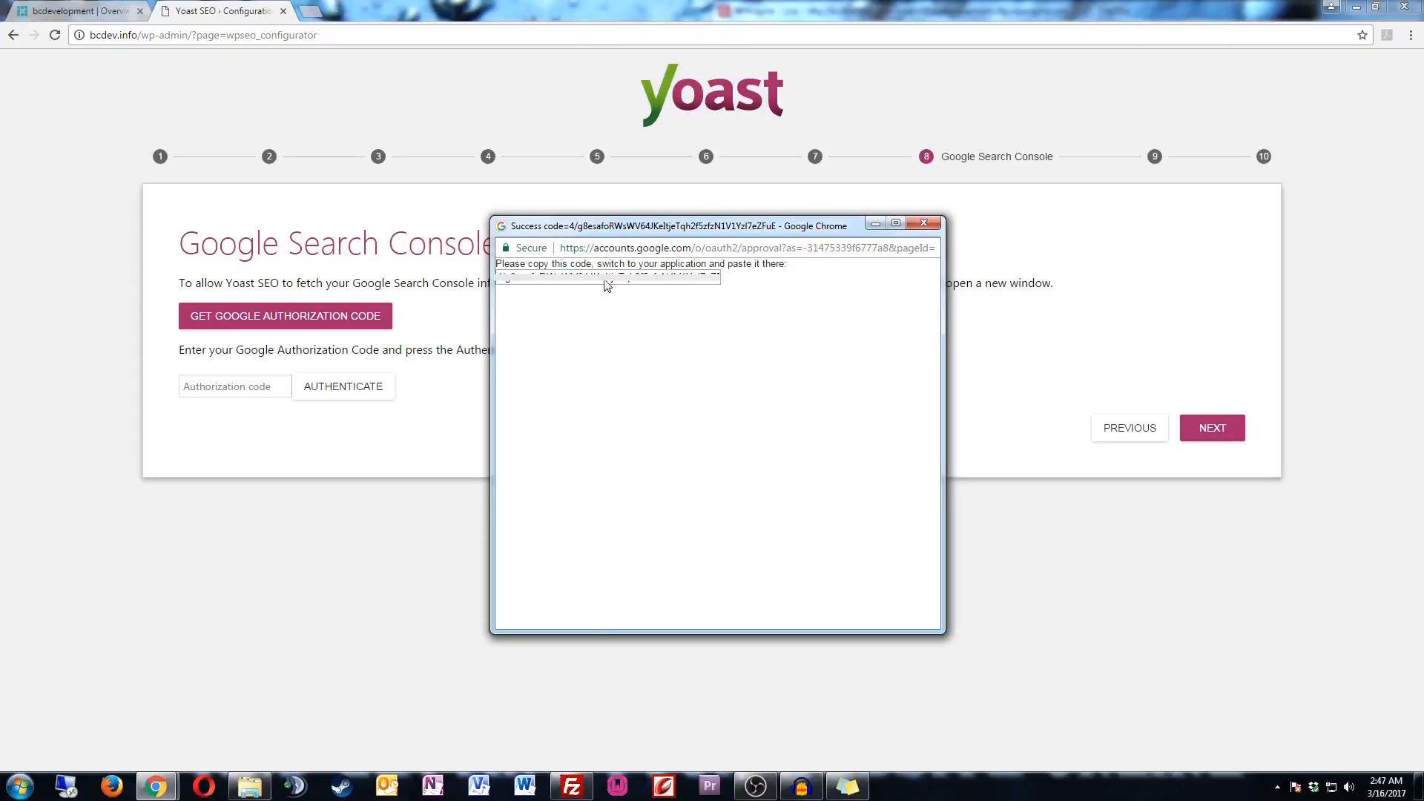
drag(500, 283, 726, 286)
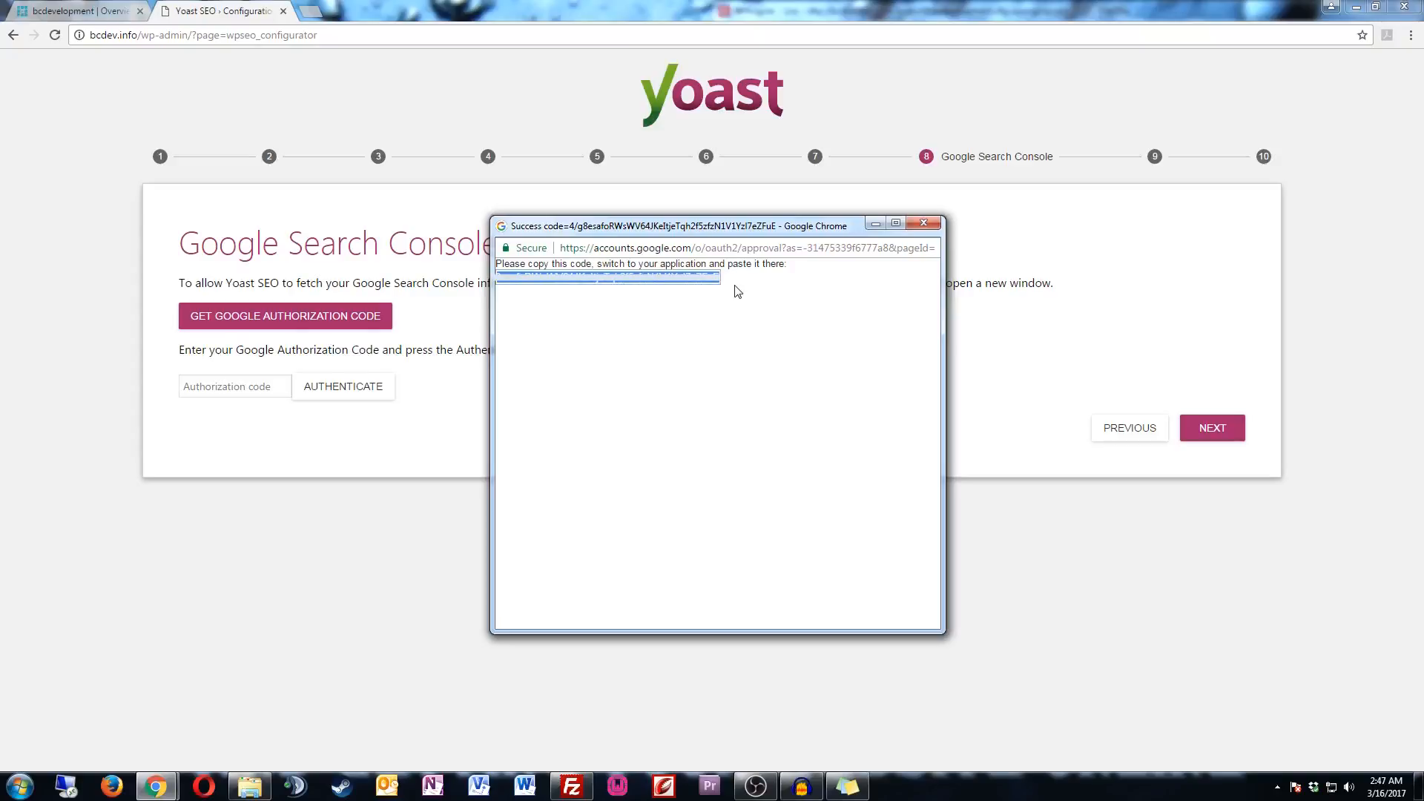
click(210, 391)
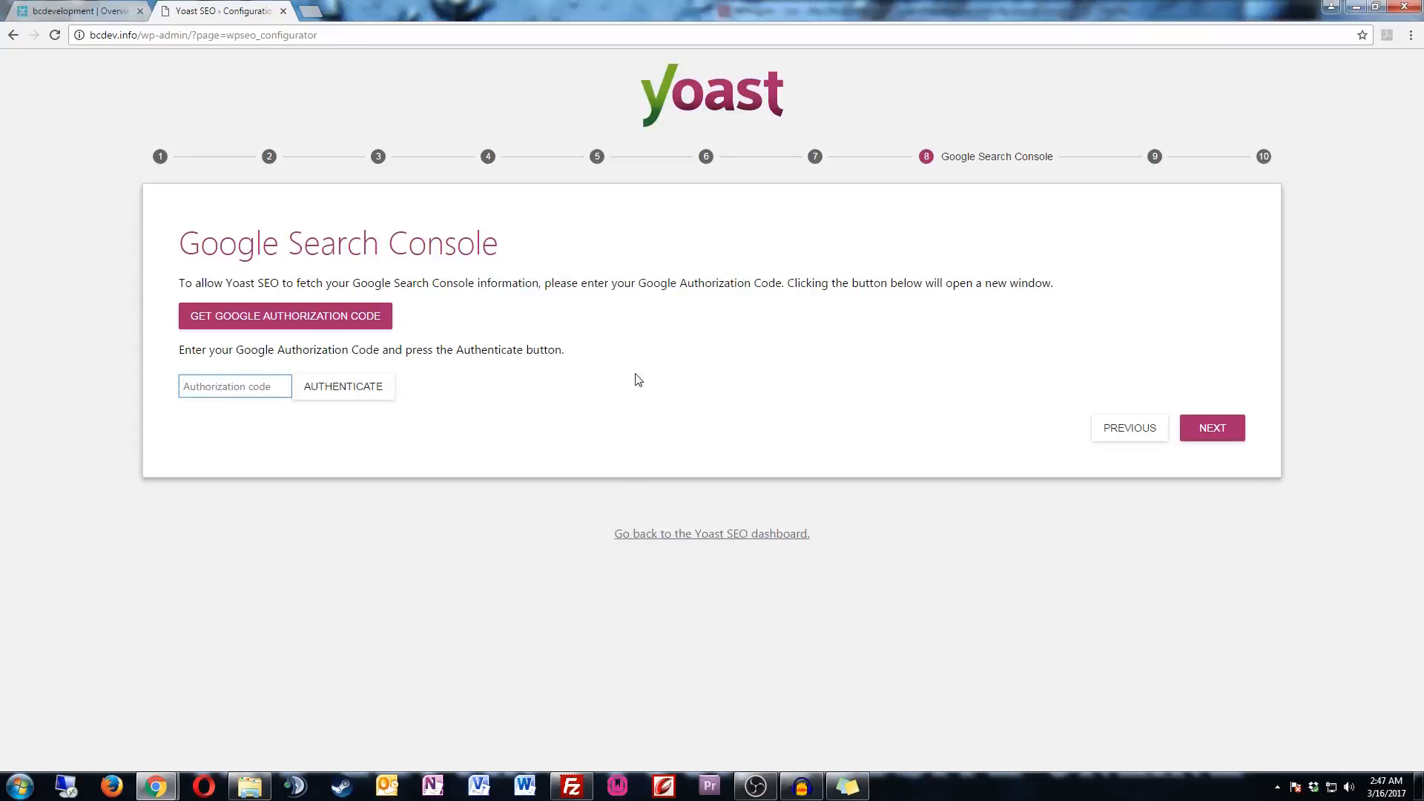
key(ctrl+v)
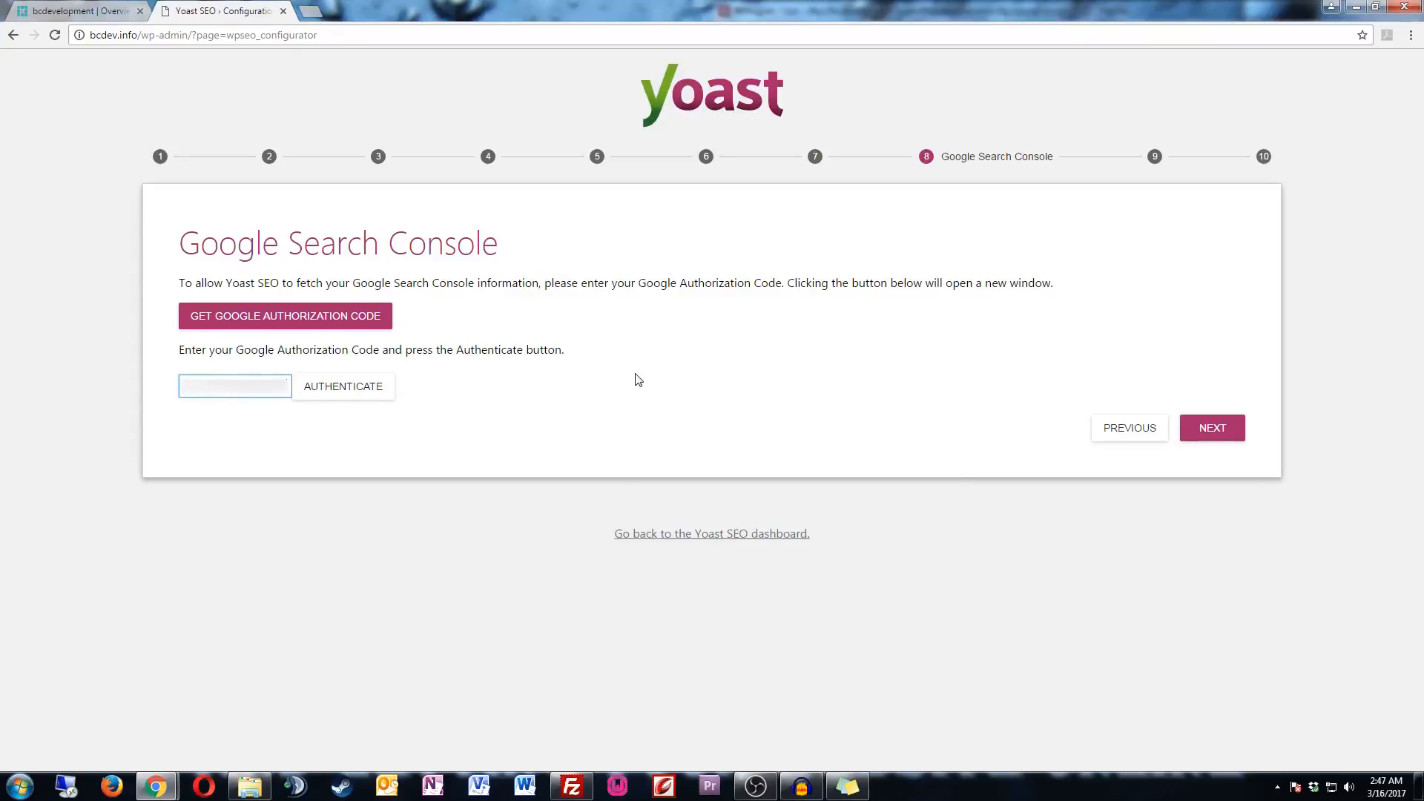
click(345, 397)
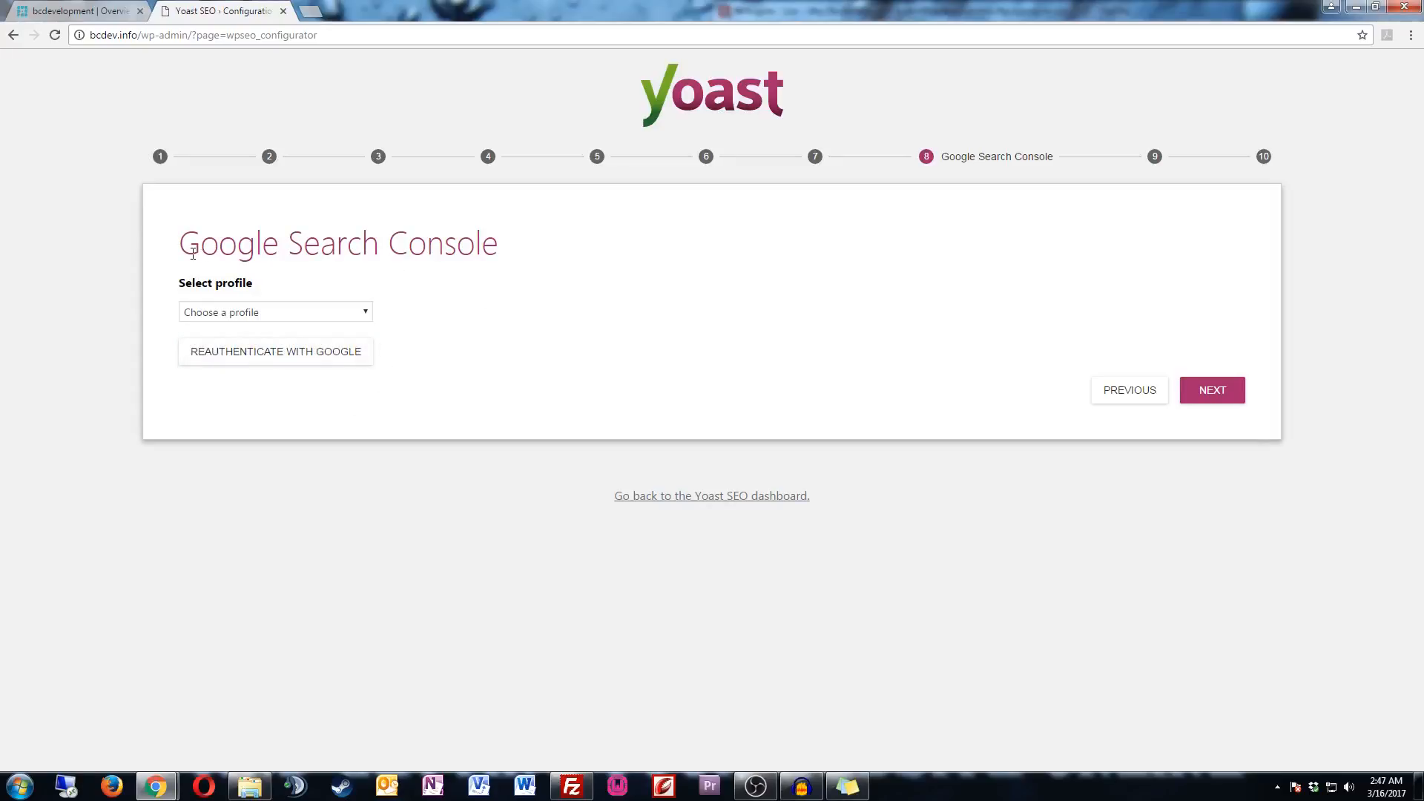
click(365, 313)
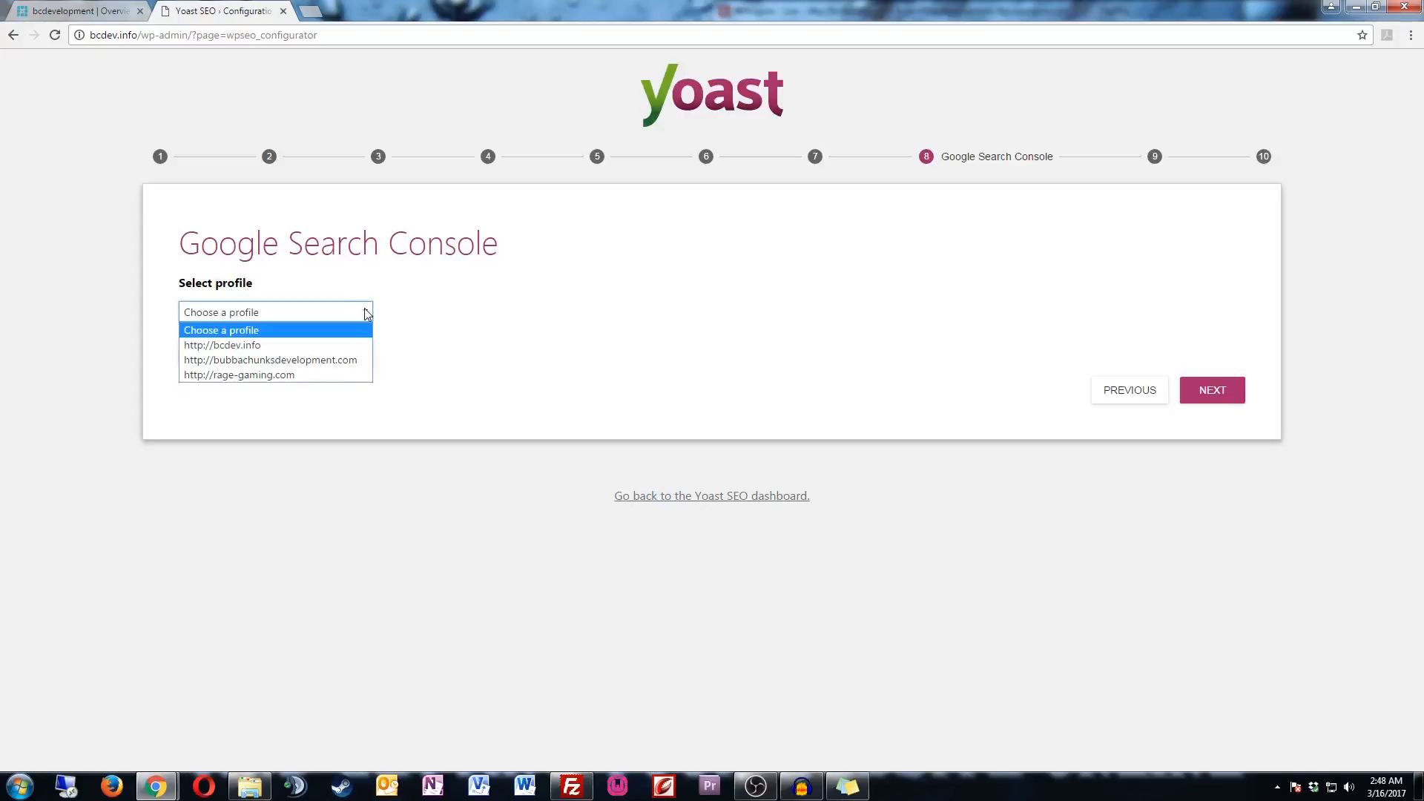
click(231, 346)
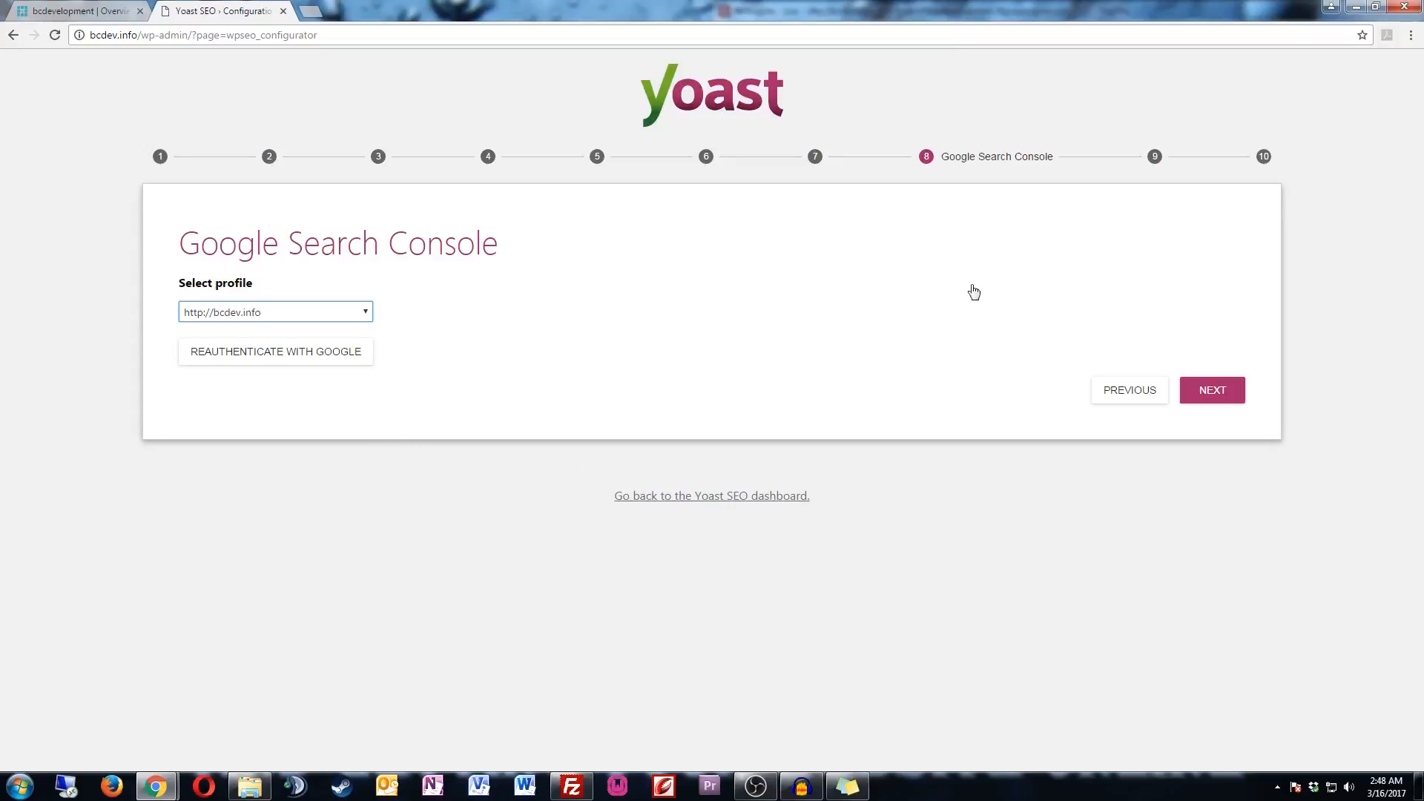
click(1223, 398)
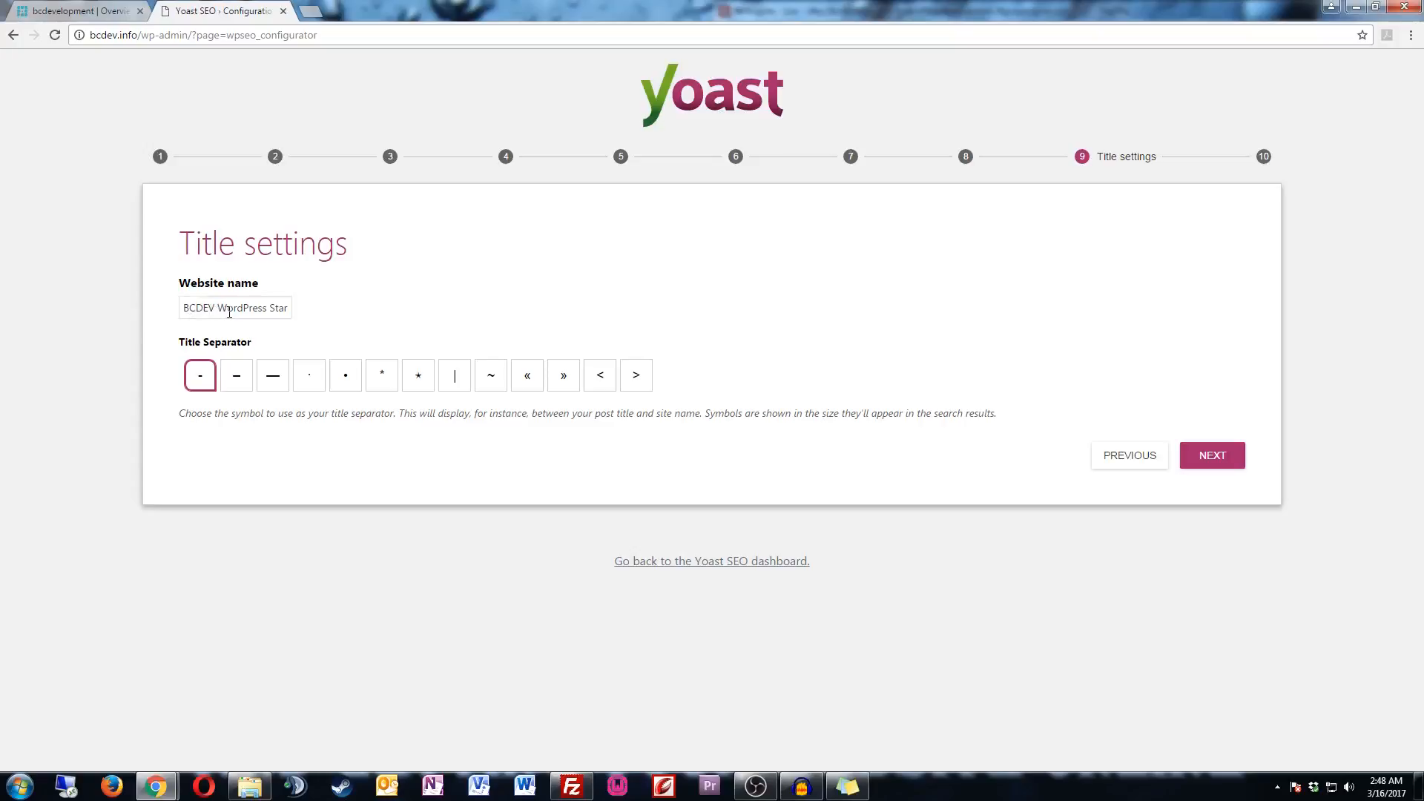
- Set the website name to BCDEV WordPress Tutorials, keep the hyphen as title separator, and finish the wizard
drag(274, 309, 363, 312)
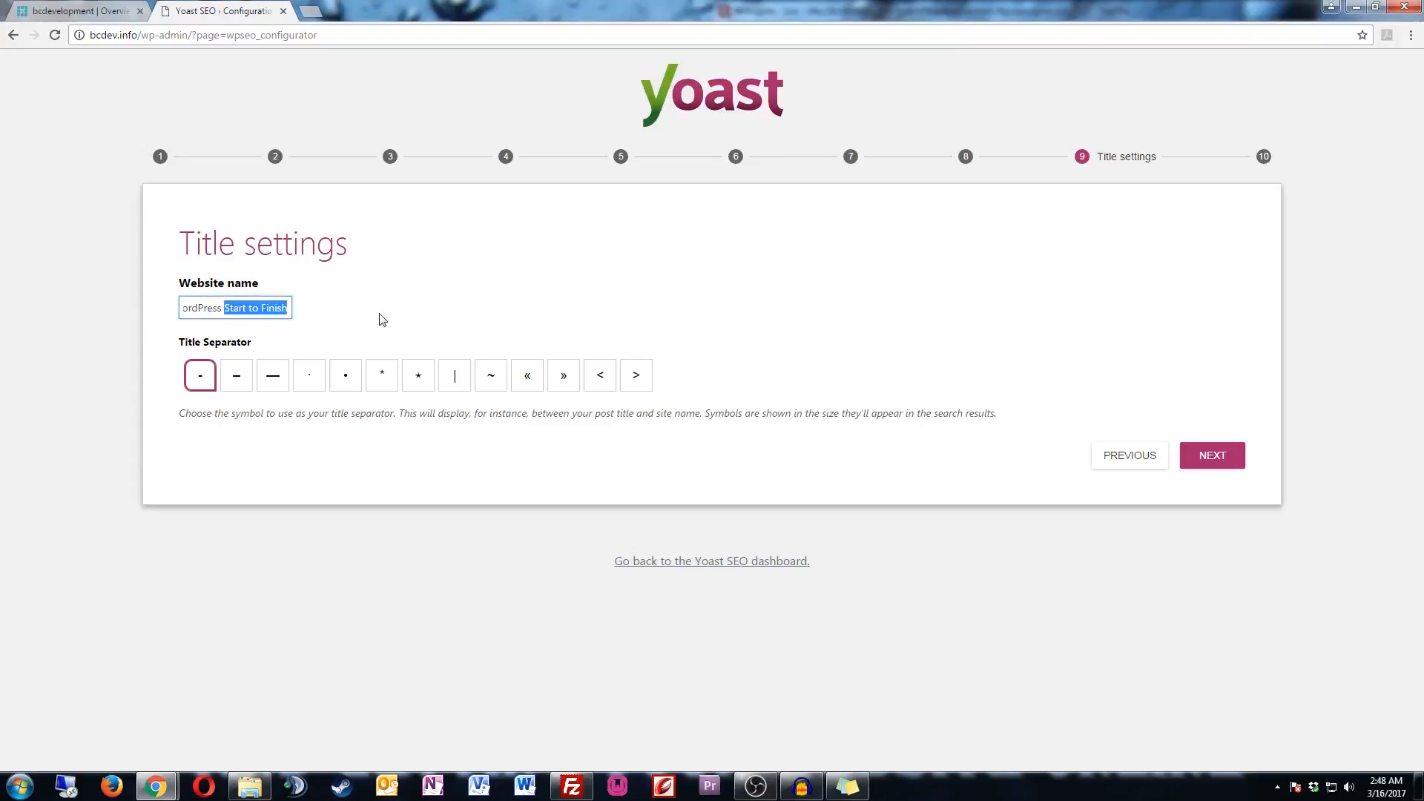
text(Tutorials)
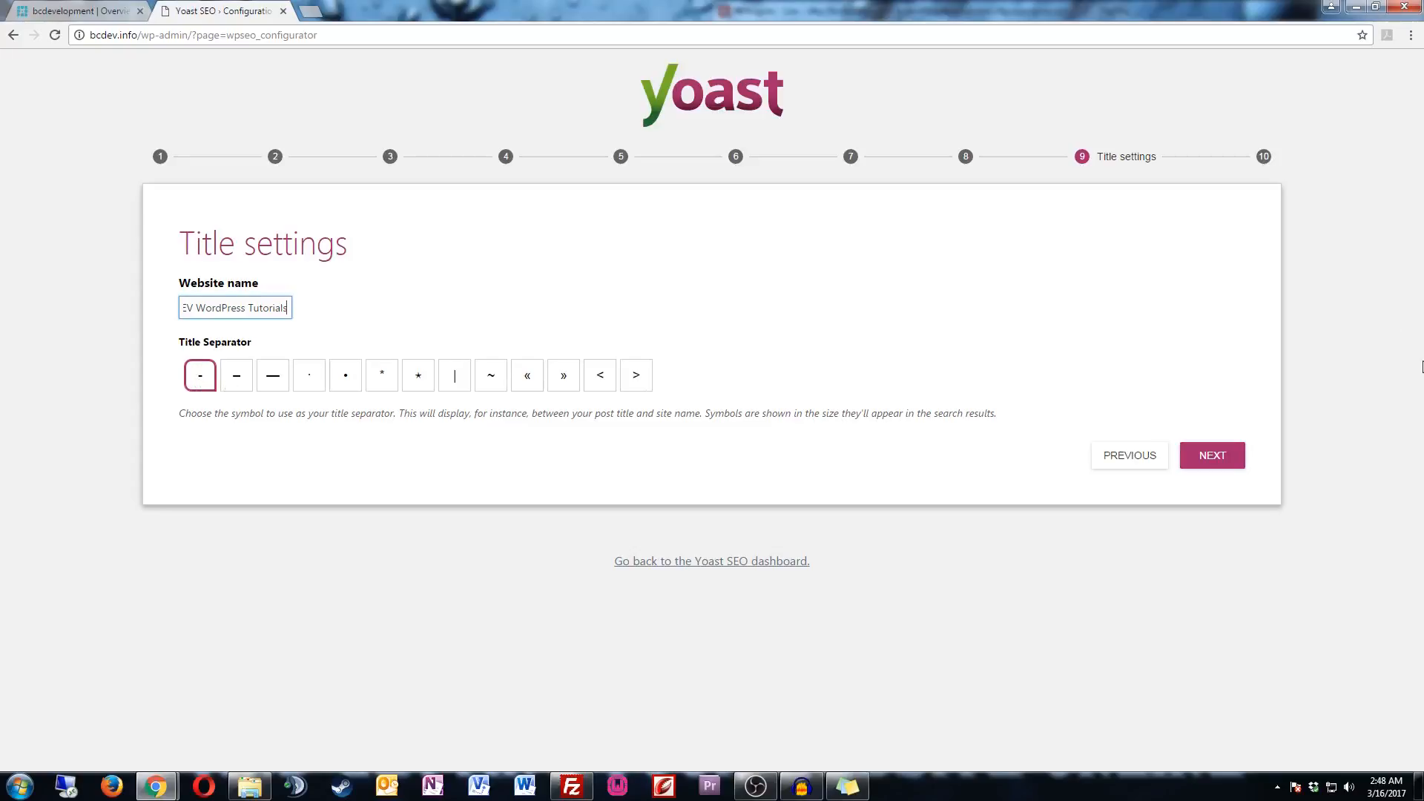
click(1208, 467)
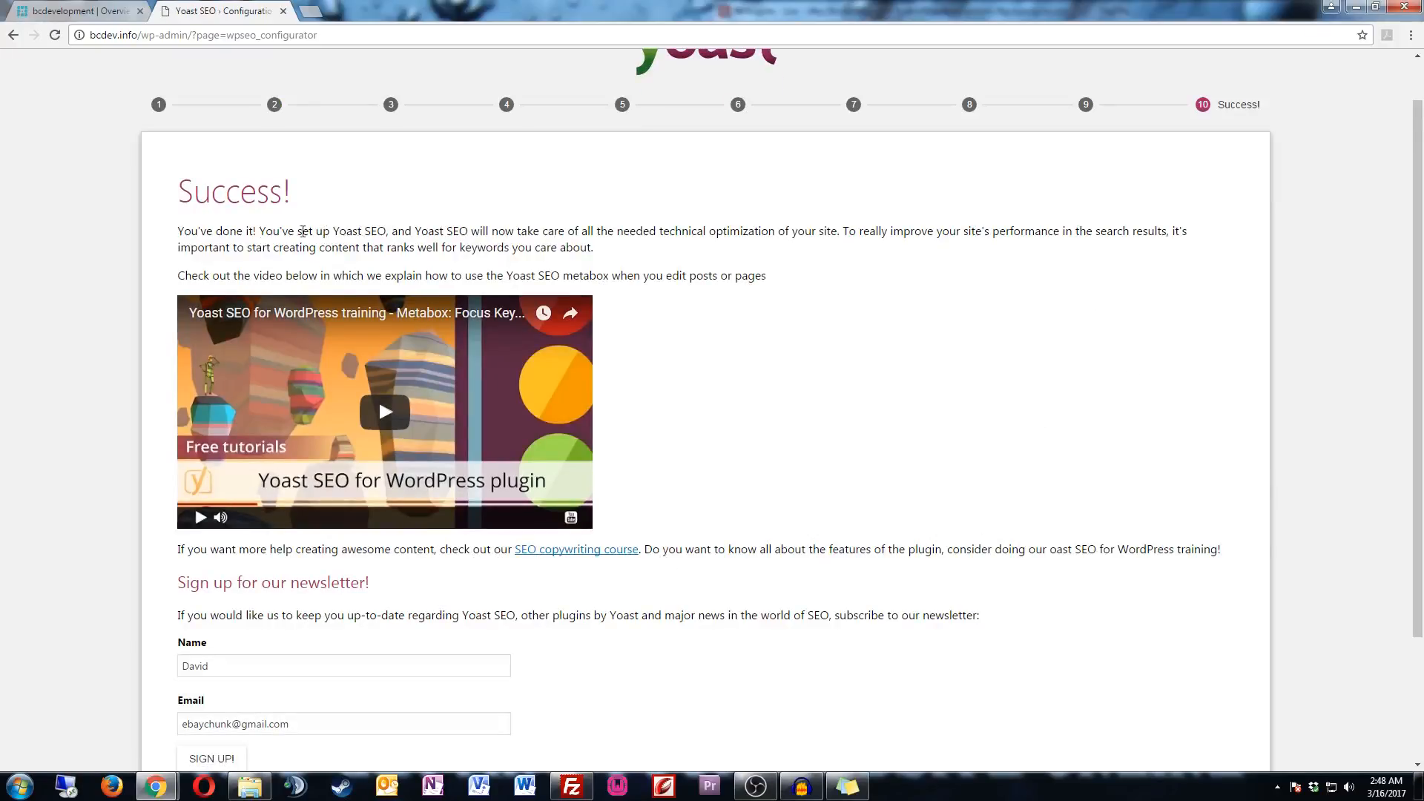
scroll(122, 354, down, 2)
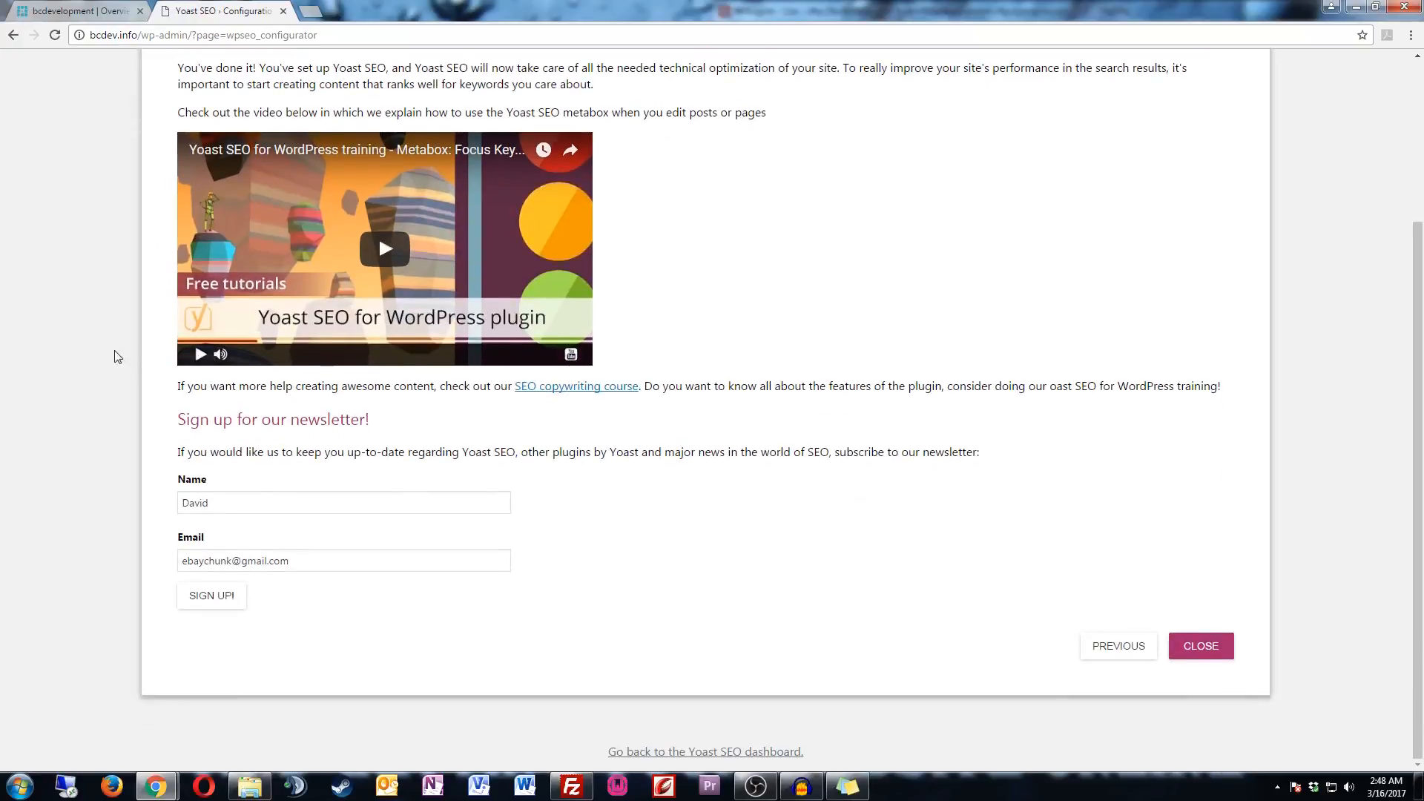
click(1216, 656)
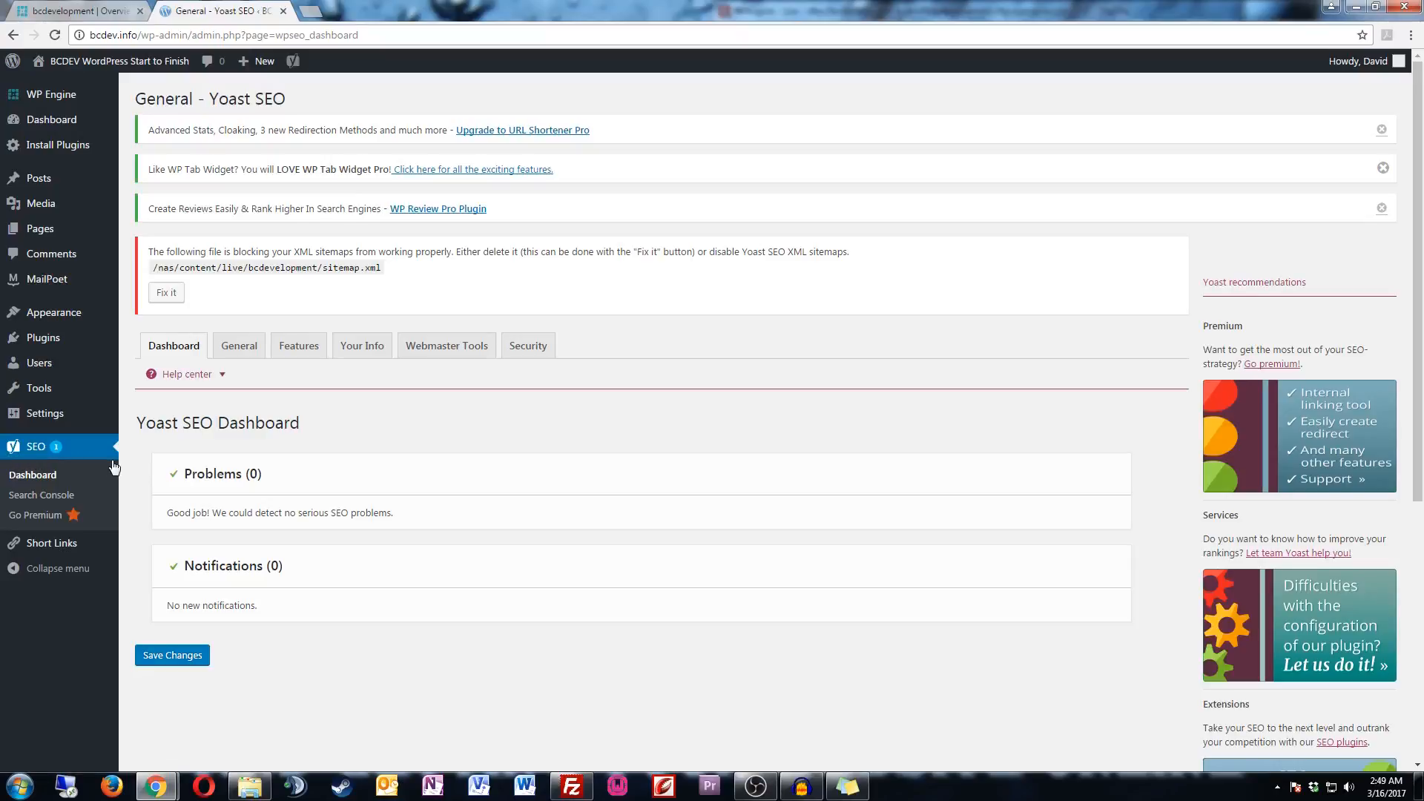
- Visit the live site and look over the Building a WordPress Website From Start to Finish – Overview post
mouse_move(106, 65)
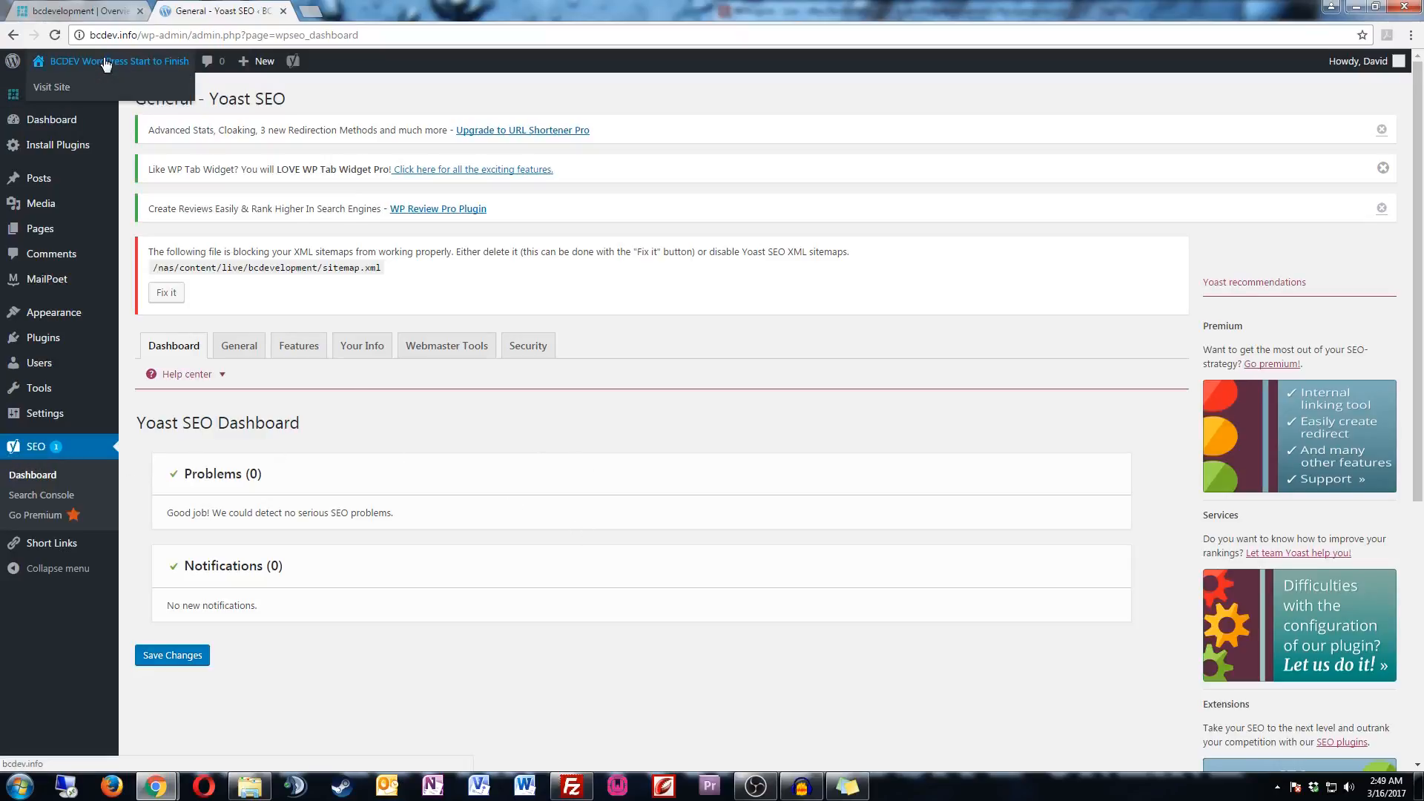
click(65, 82)
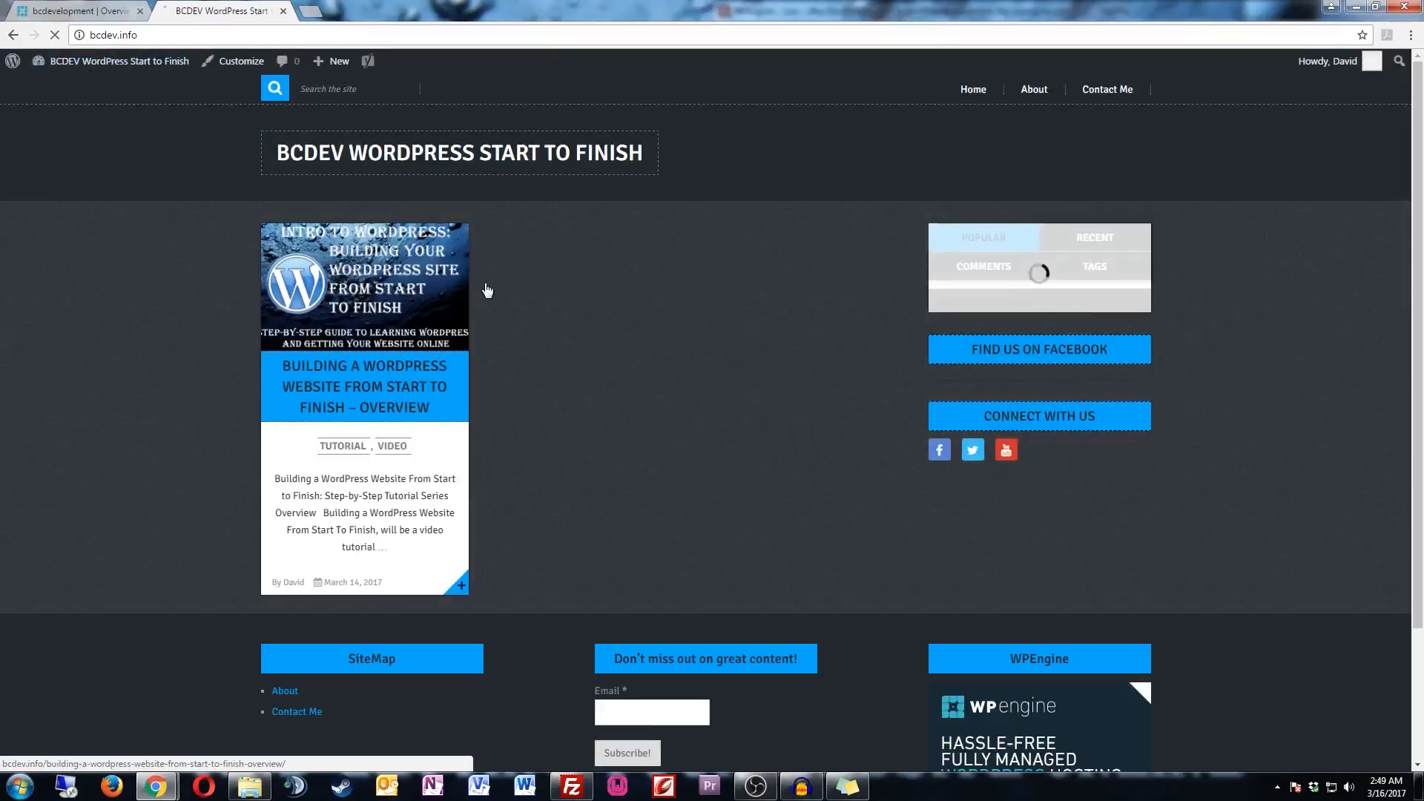
click(364, 289)
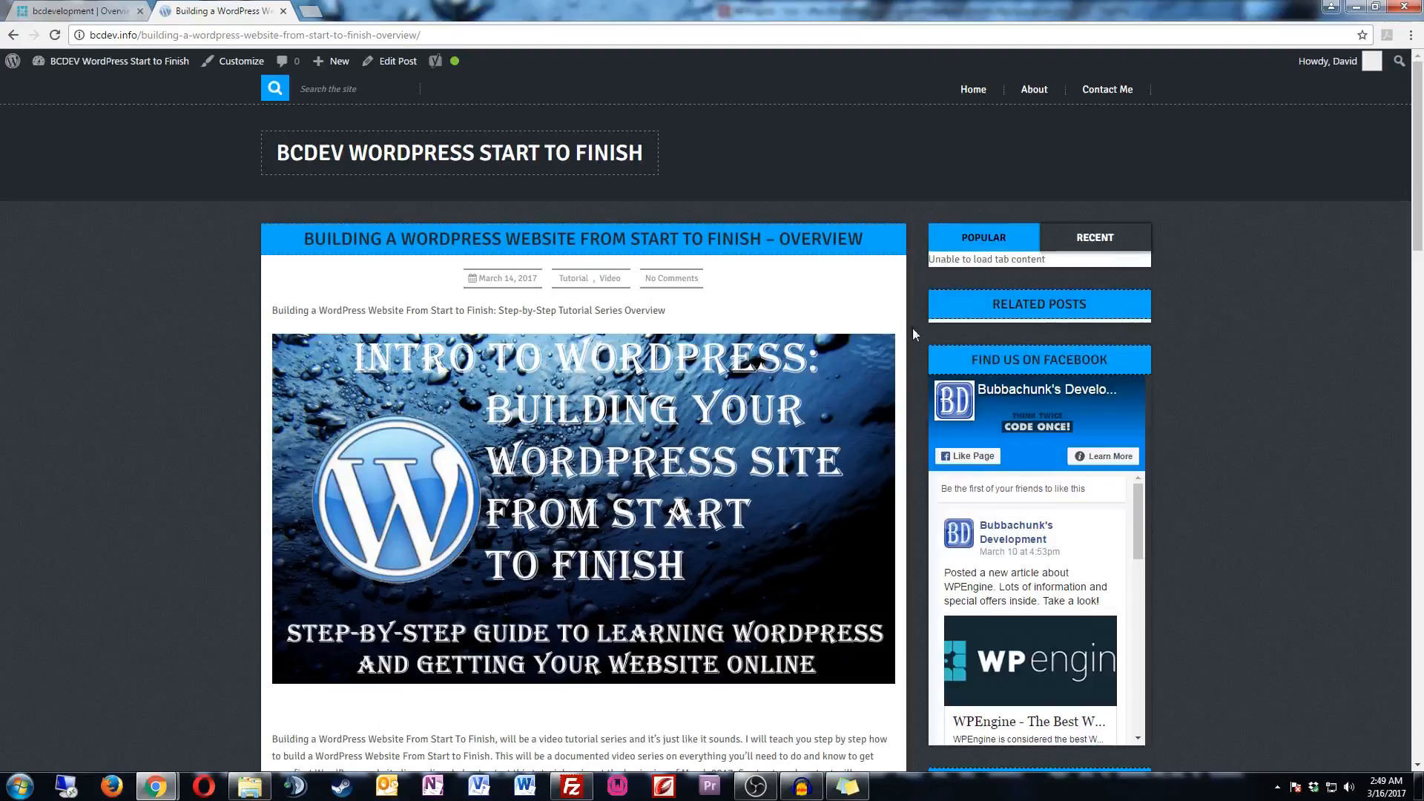
scroll(919, 320, down, 2)
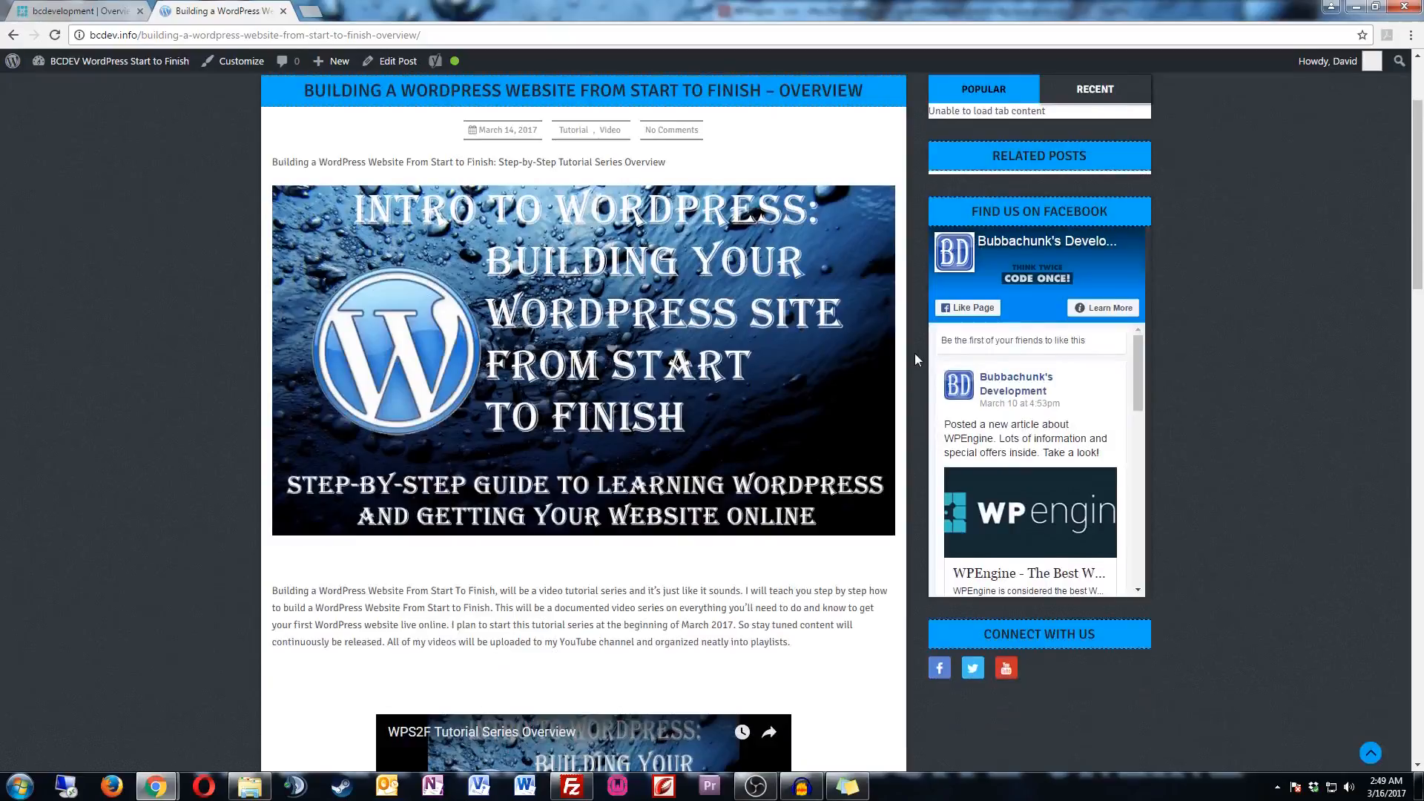
scroll(915, 353, down, 2)
scroll(915, 353, up, 3)
scroll(913, 354, up, 1)
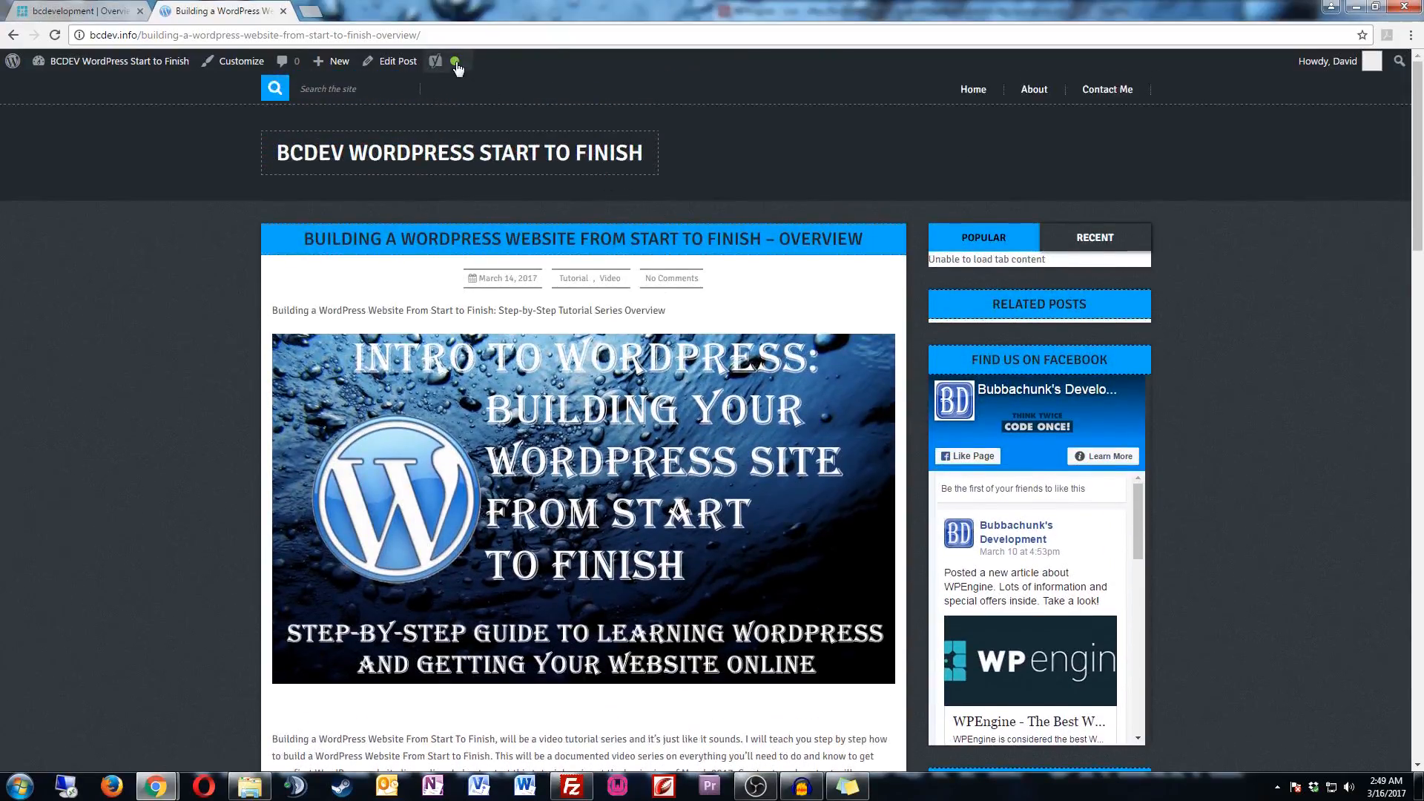
- Examine Yoast's keyword research, page analysis and SEO settings options for the open post
mouse_move(455, 65)
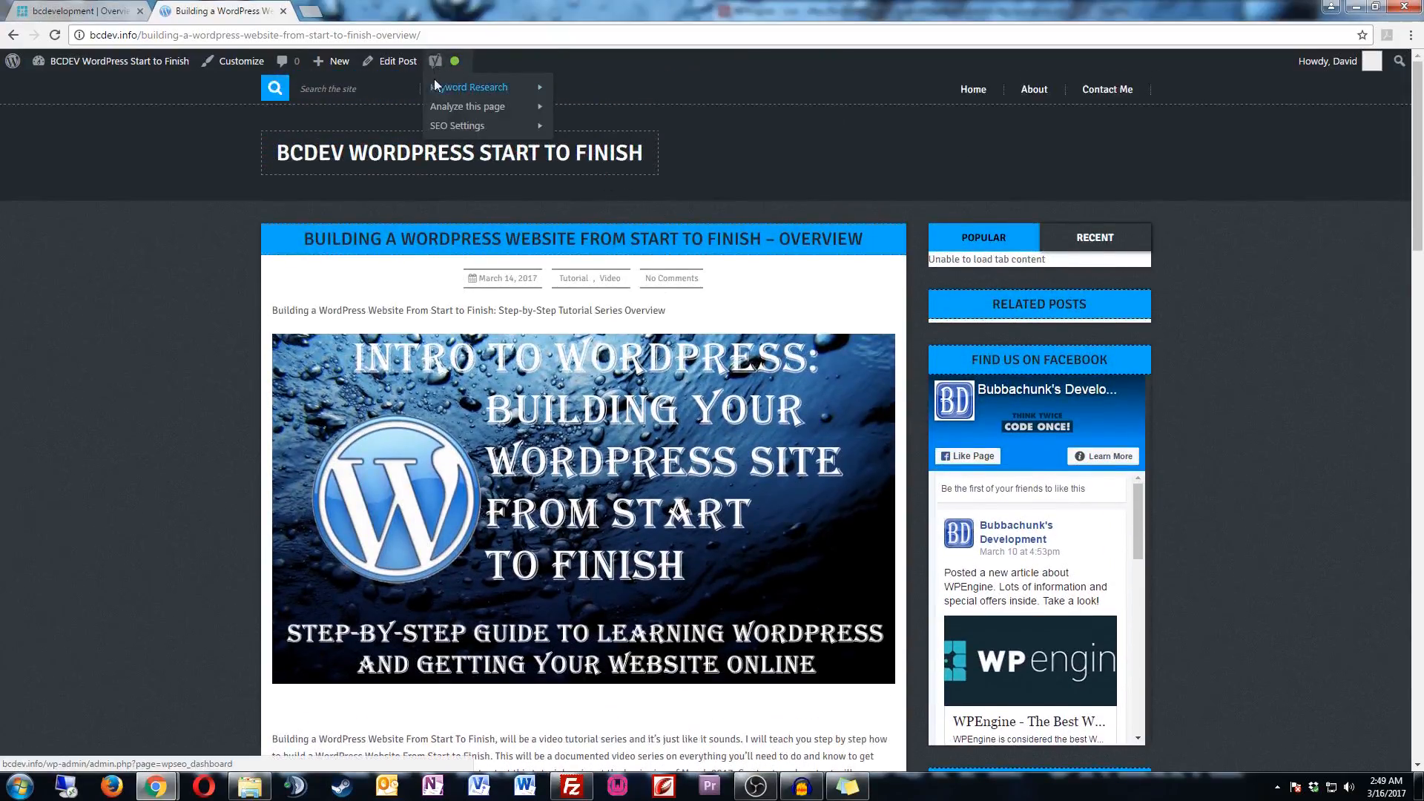
mouse_move(458, 107)
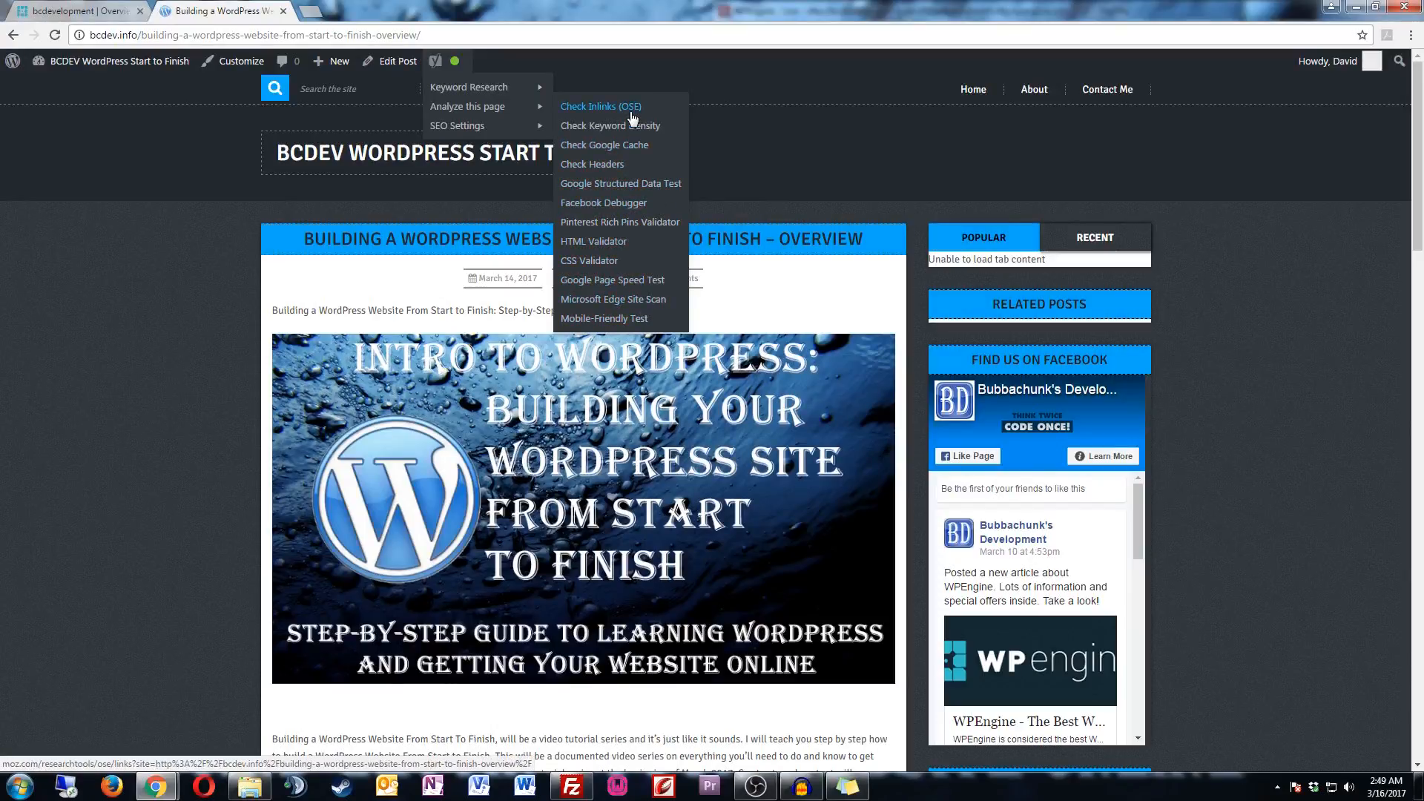
mouse_move(526, 88)
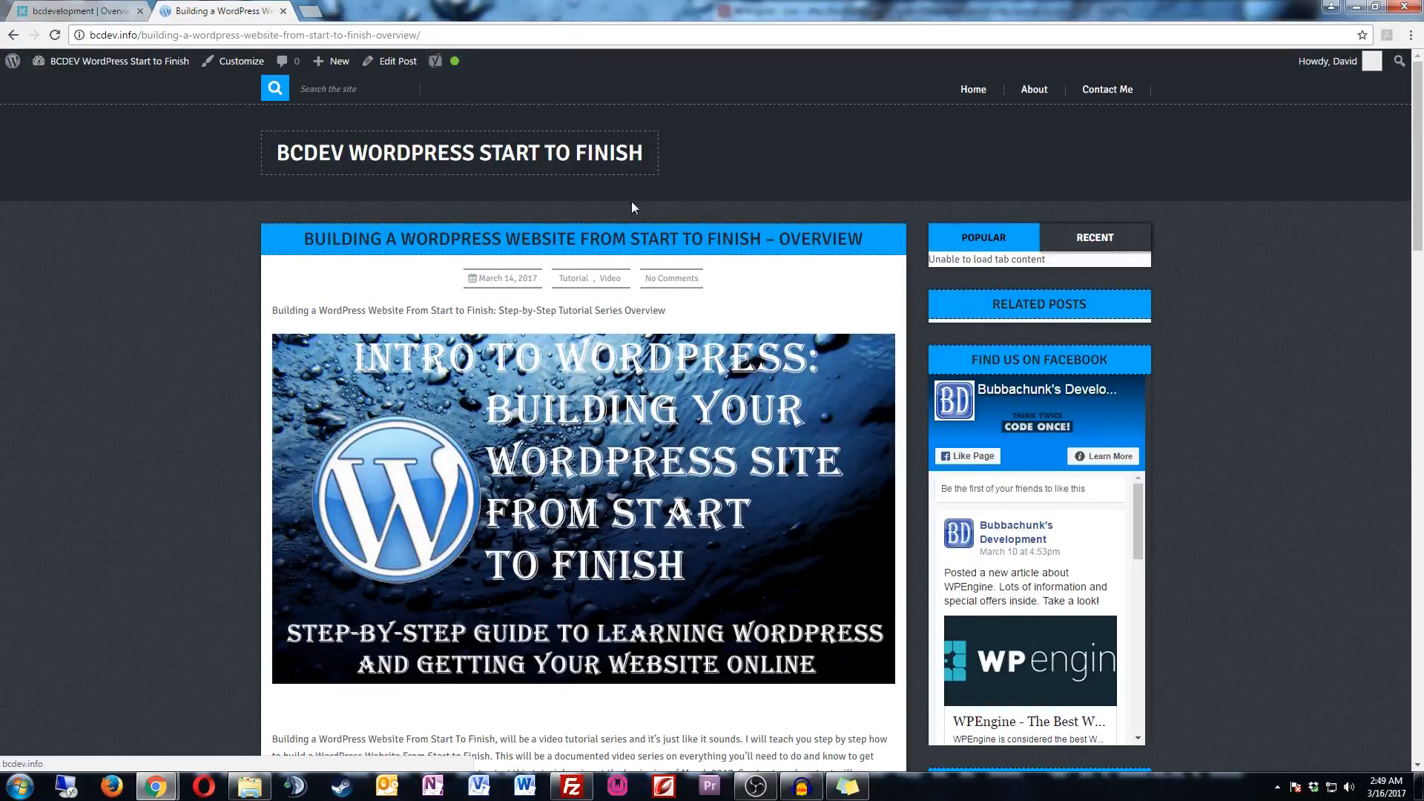
mouse_move(439, 135)
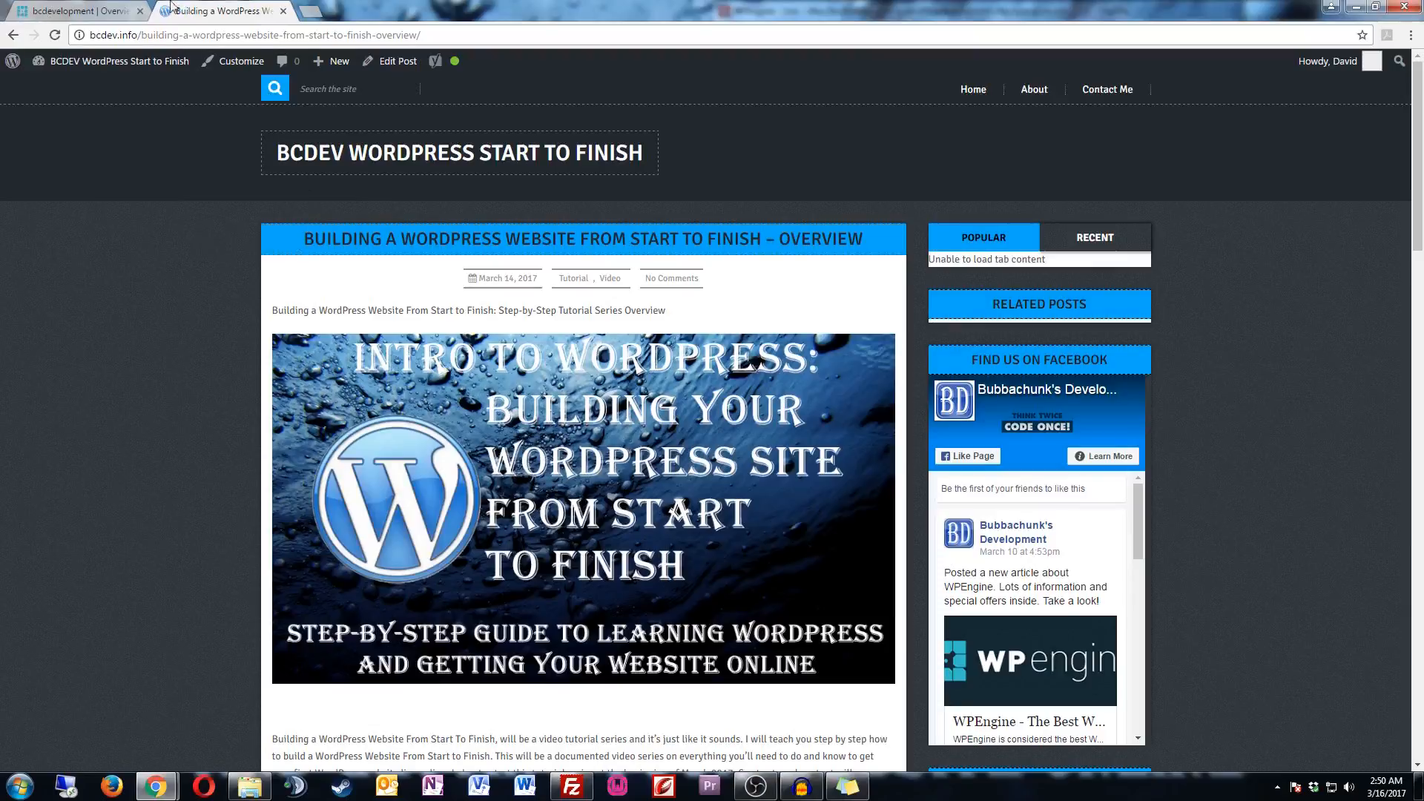
- Look over the WP Engine install overview and return to the blog post
click(94, 15)
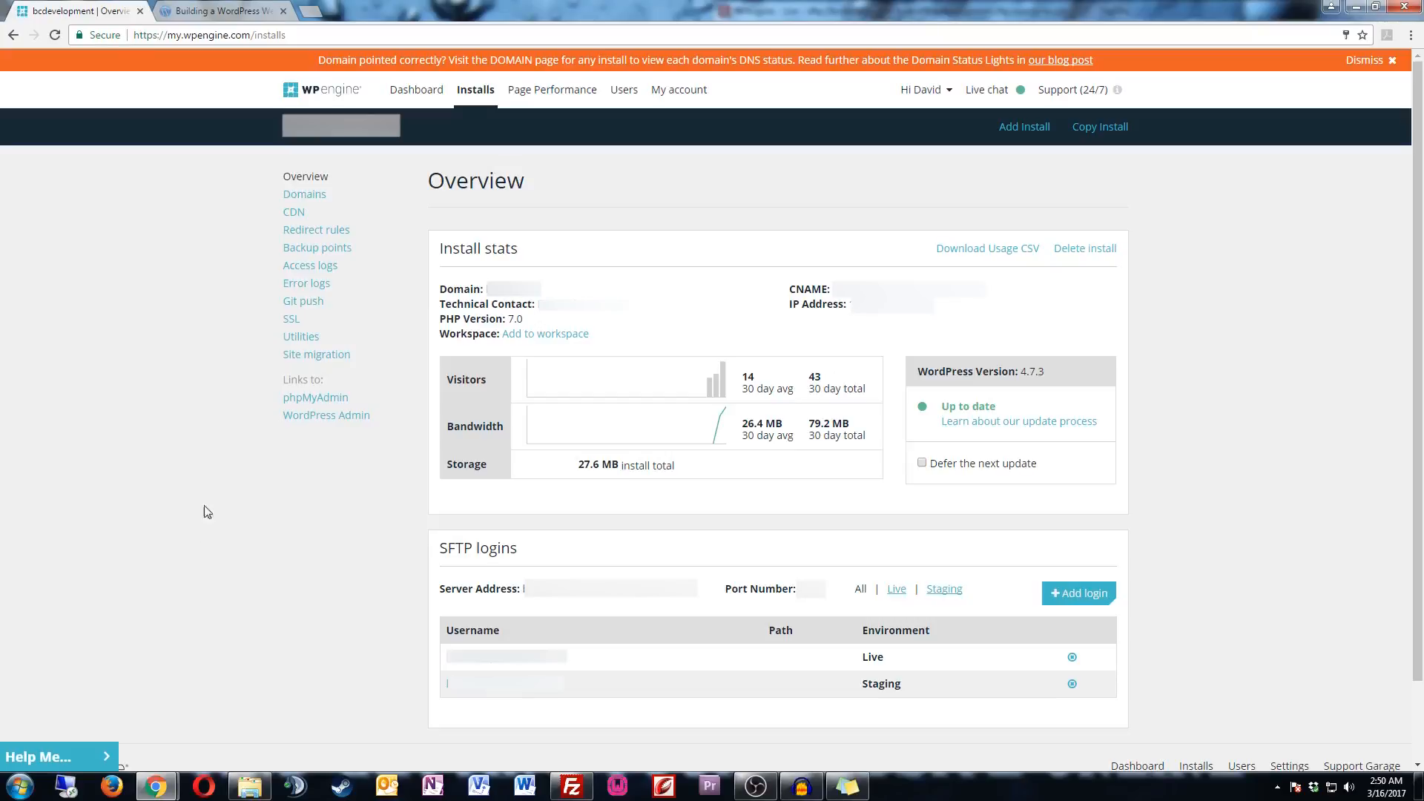
scroll(164, 397, down, 2)
scroll(163, 392, up, 2)
click(223, 11)
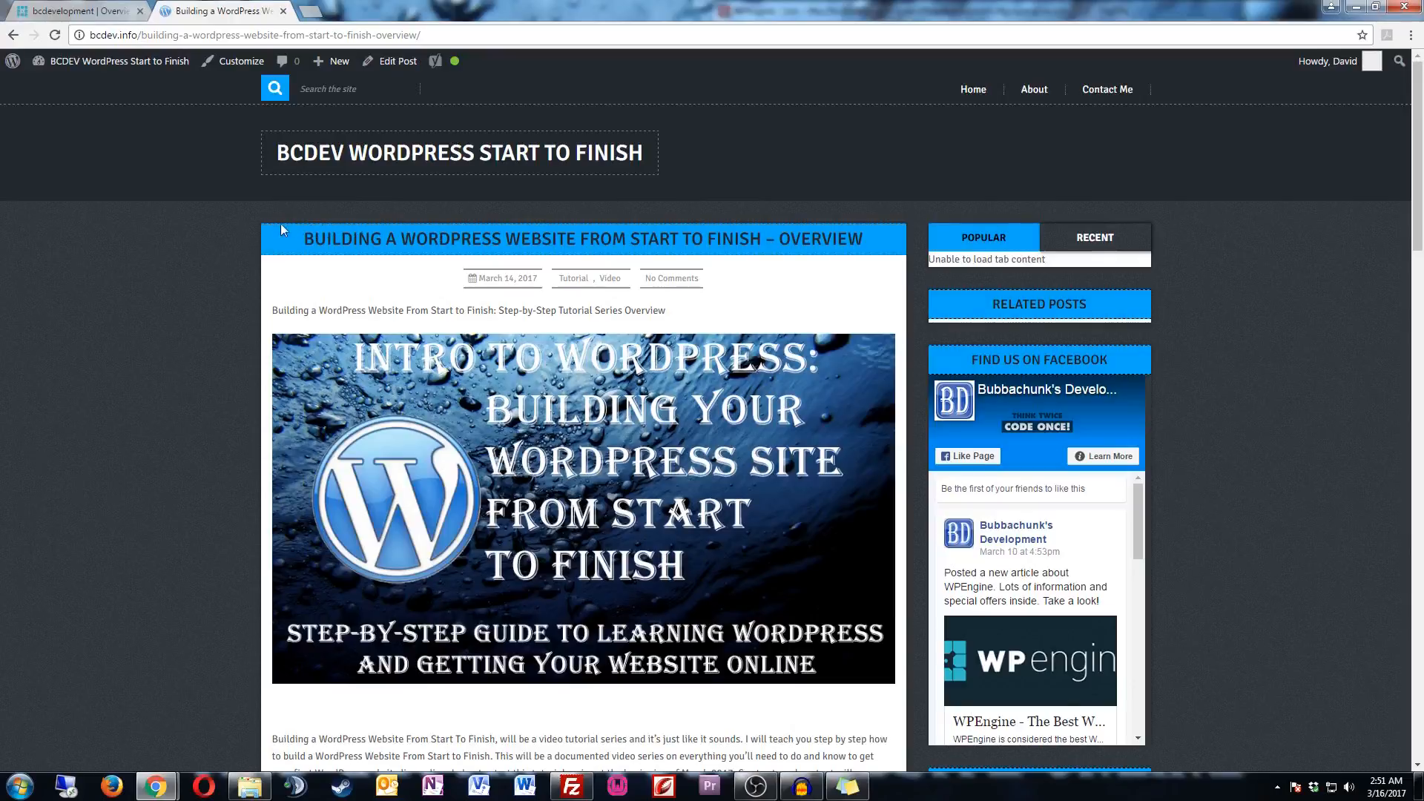
- Open bubbachunksdevelopment.com in a new tab and copy its site title
click(312, 11)
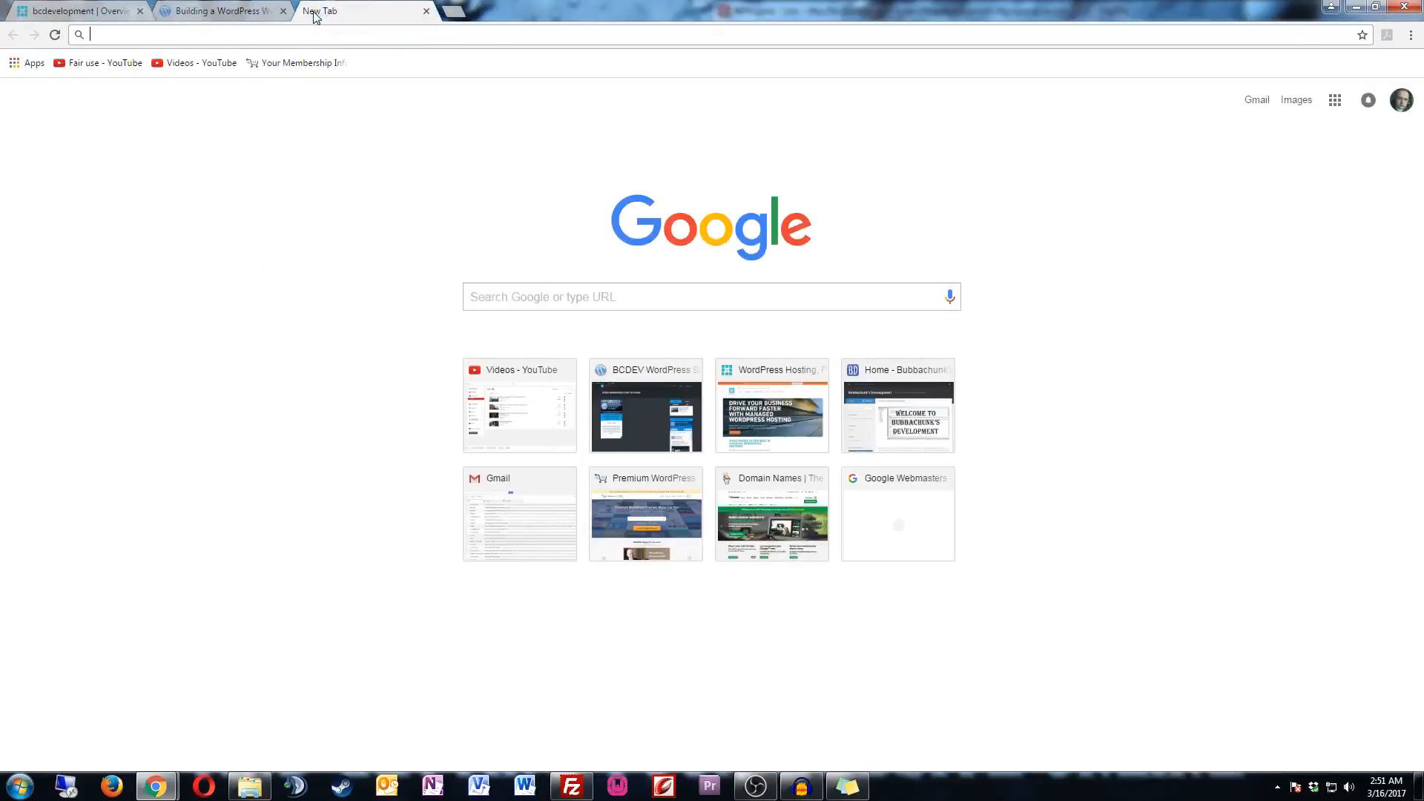
text(bu)
key(Return)
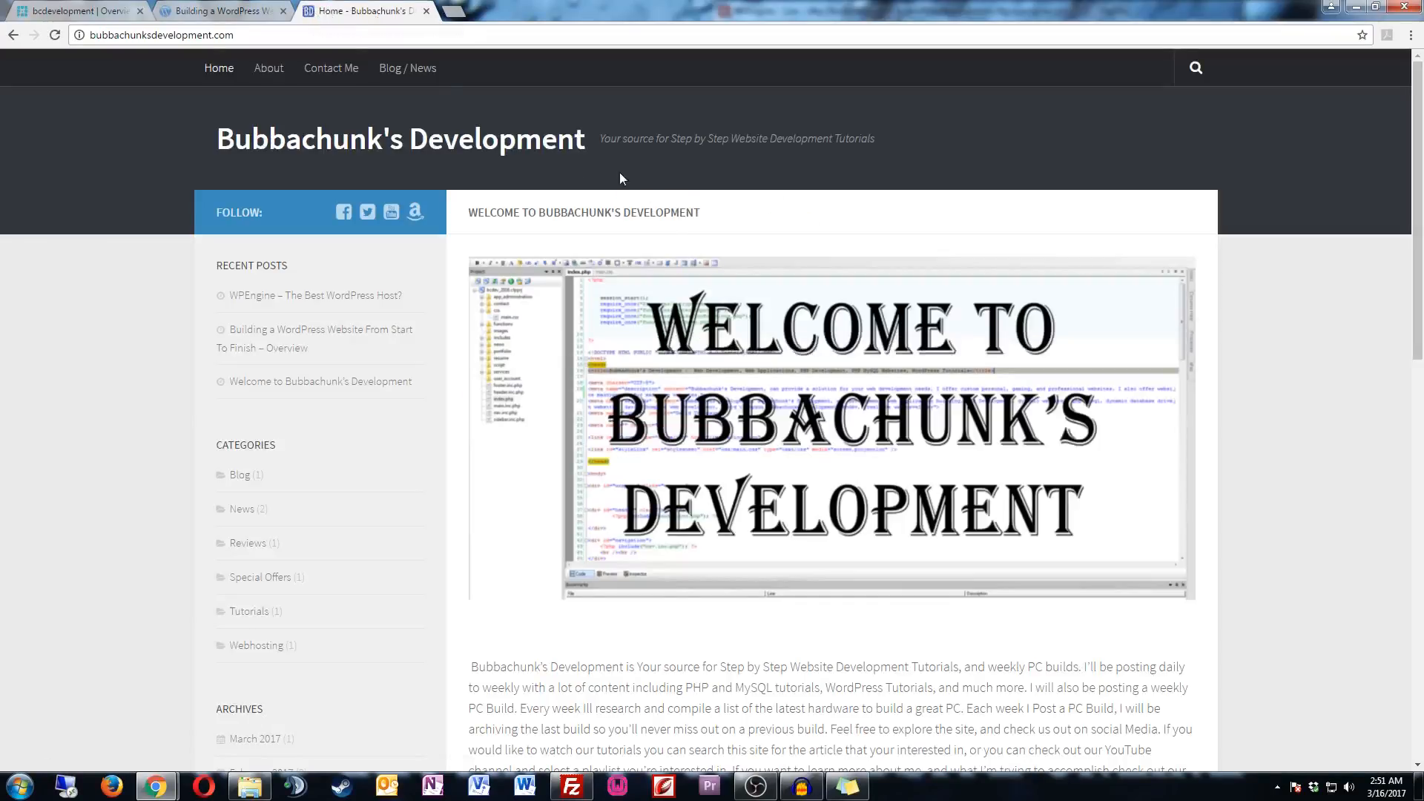
drag(590, 140, 220, 136)
key(ctrl+c)
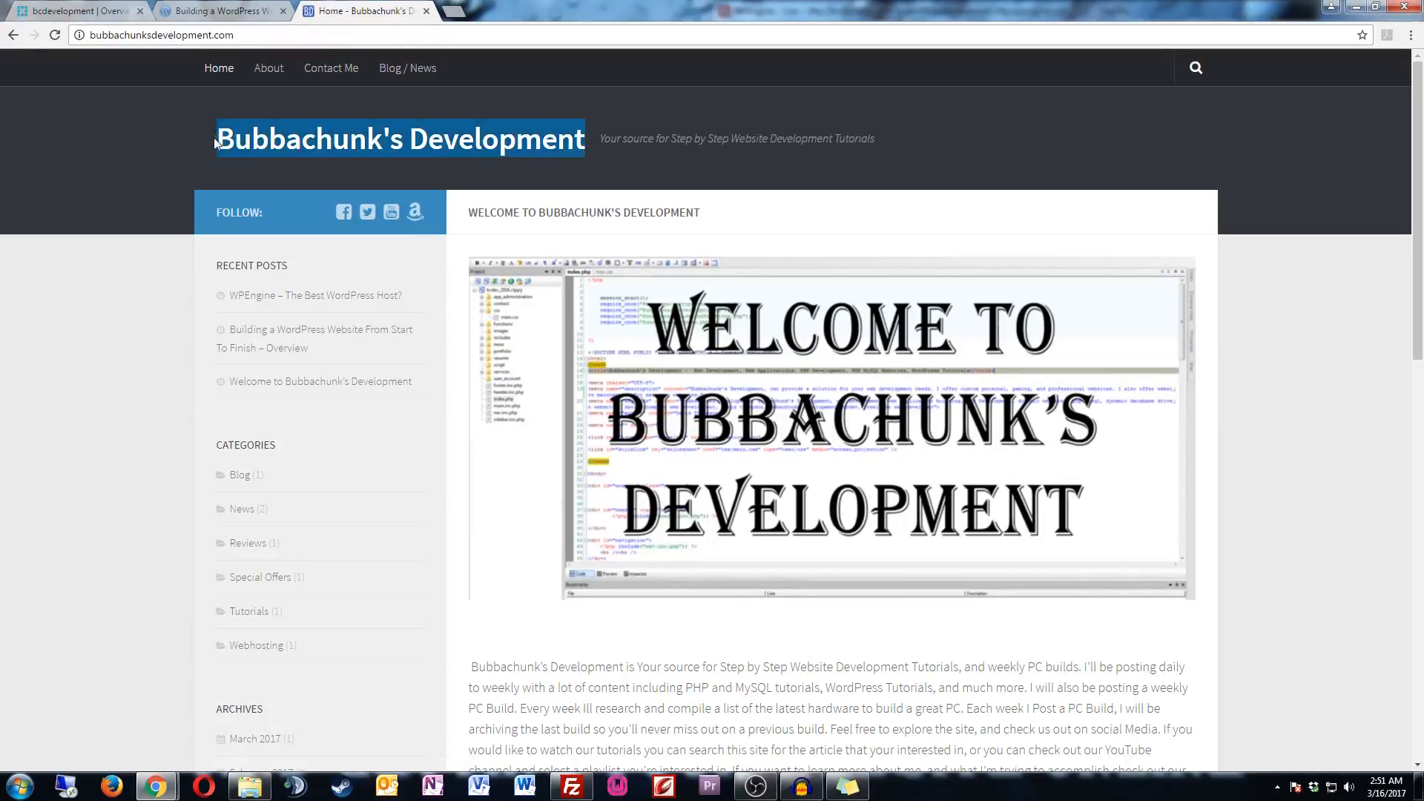
- Search Google for Bubbachunk's Development in a new tab
click(451, 12)
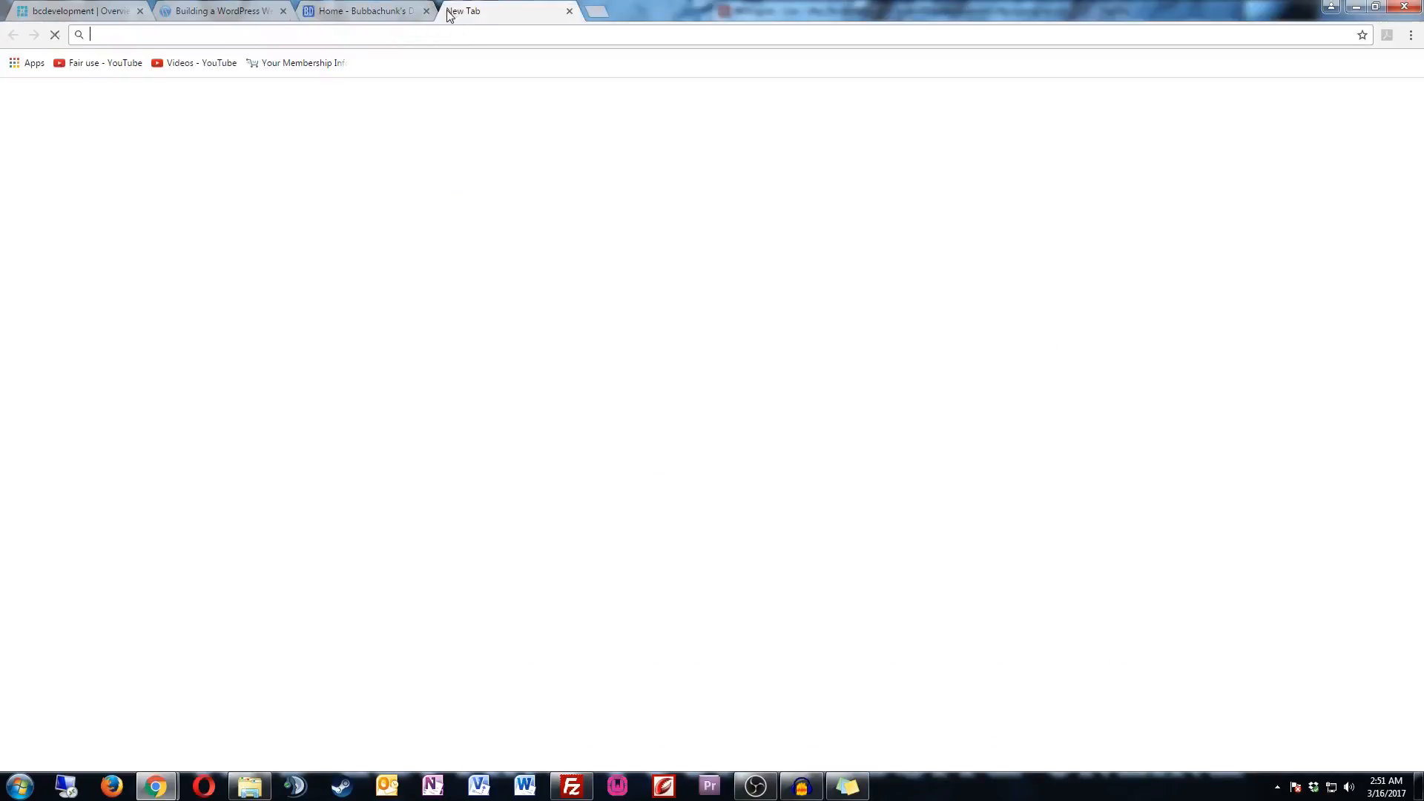
key(ctrl+v)
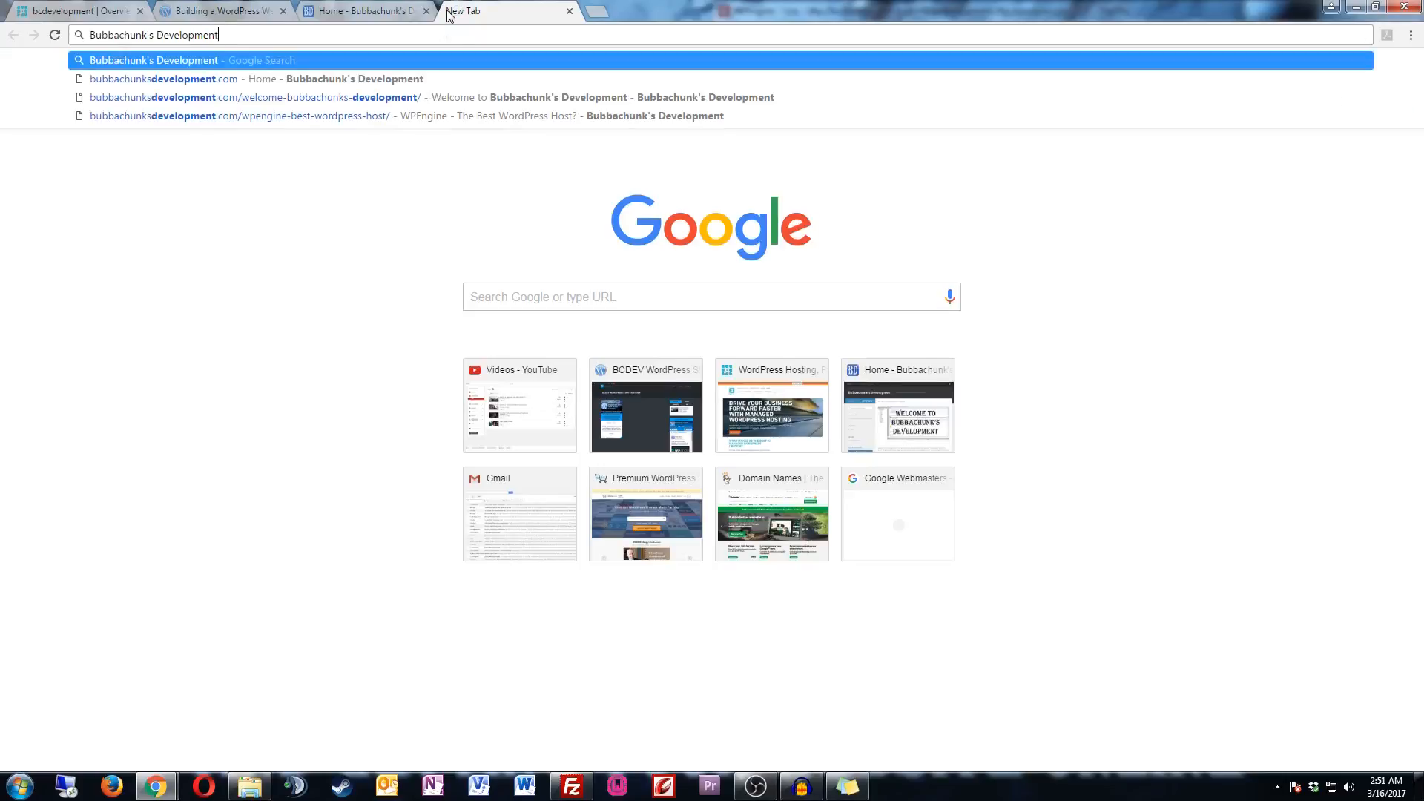
key(Return)
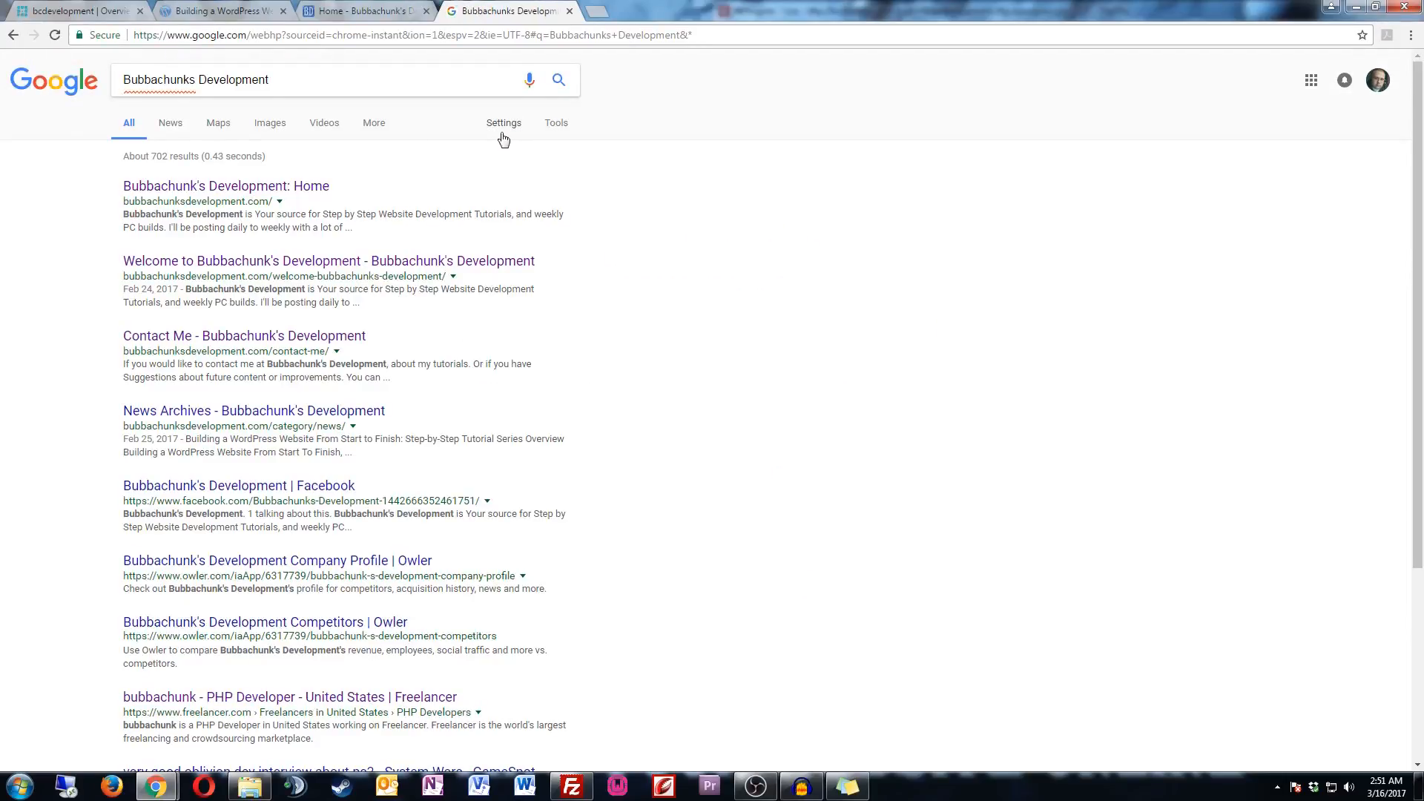